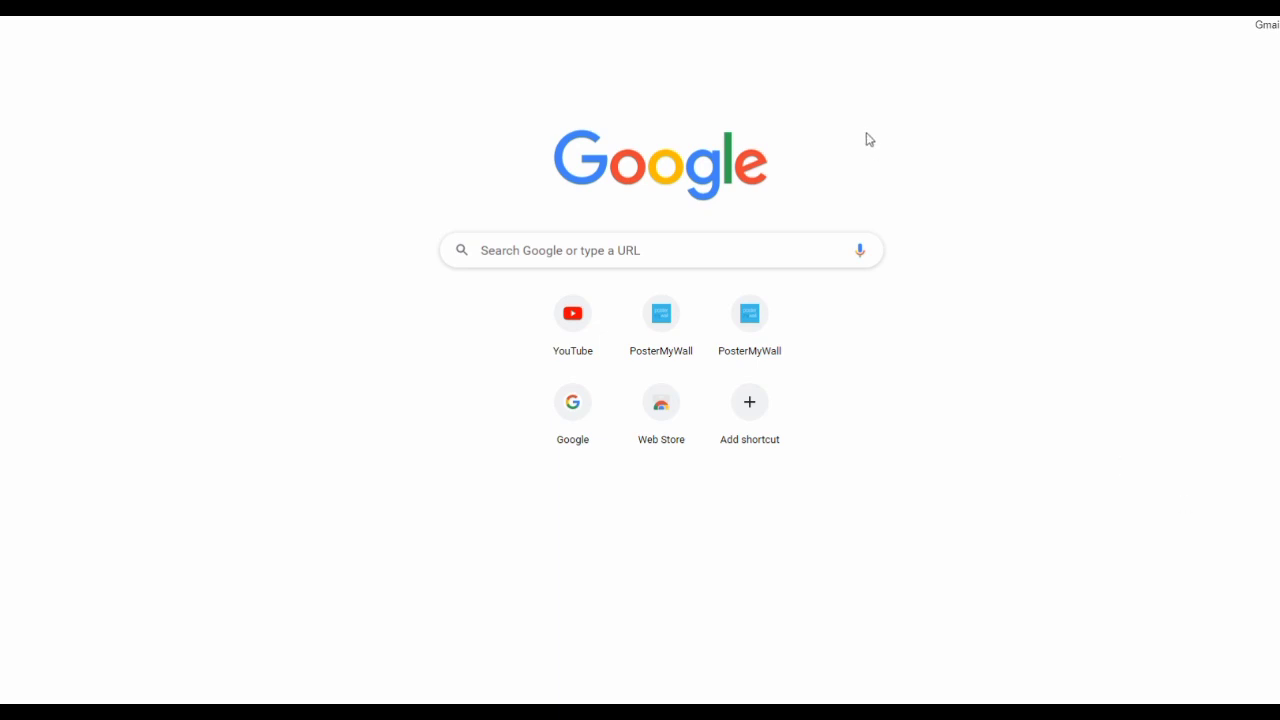
Search Google for 'seccap form 2021' and open the official SECCAP site
click(669, 250)
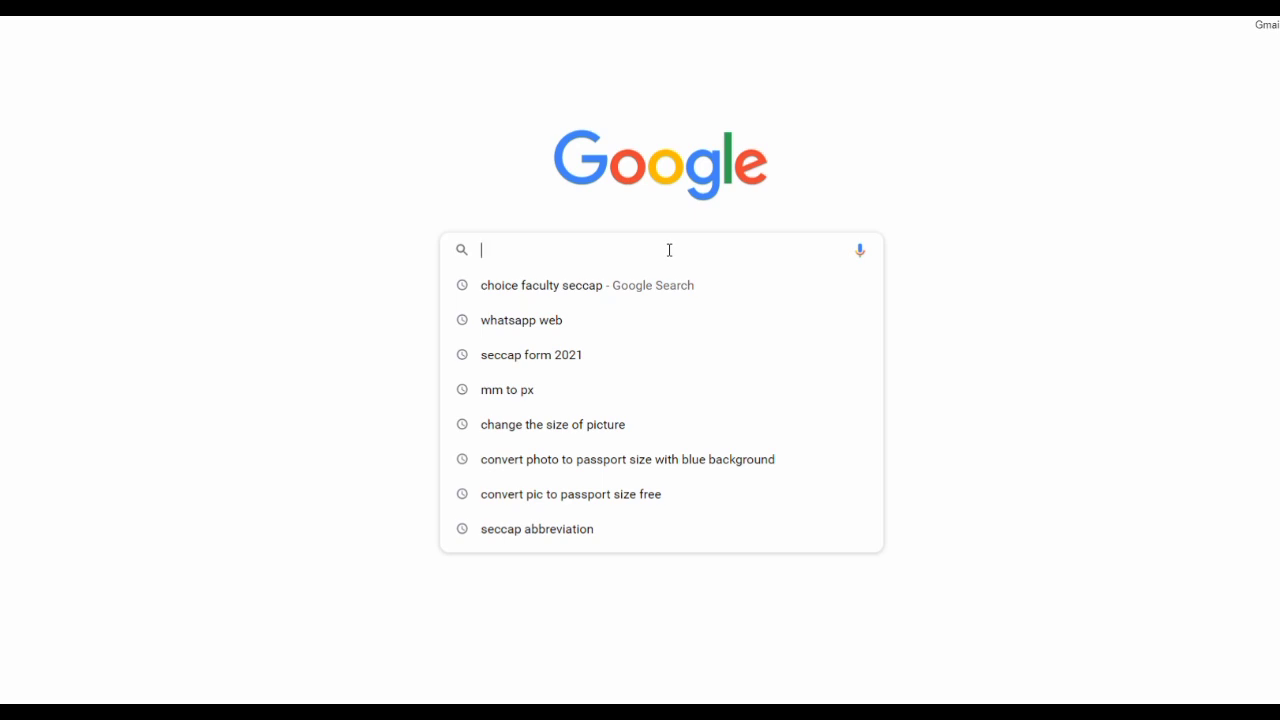
text(s)
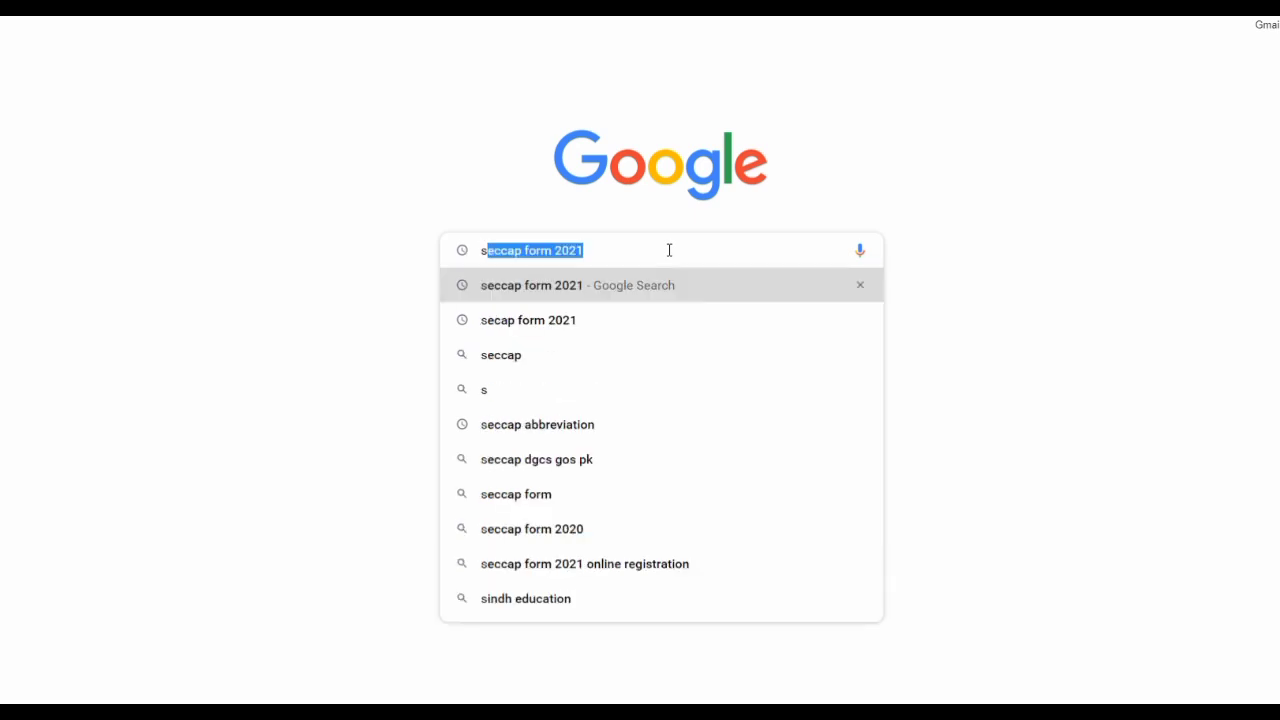
text(ecca)
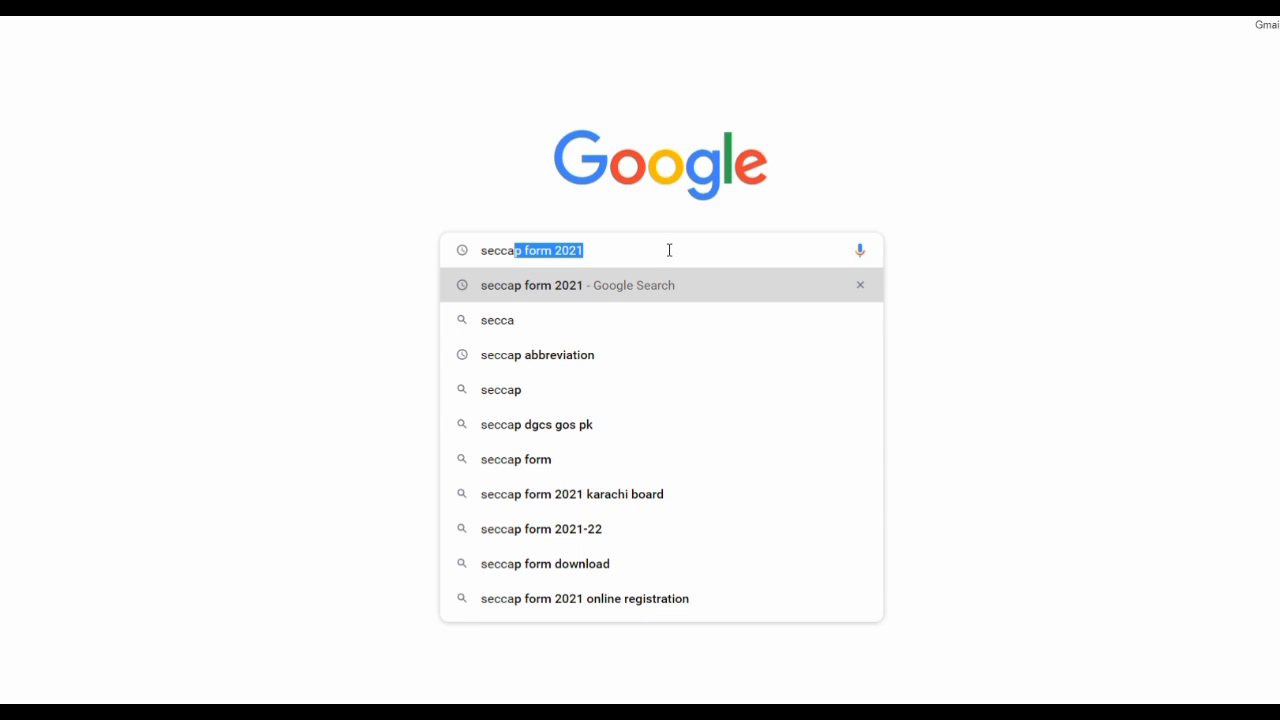
key(Right)
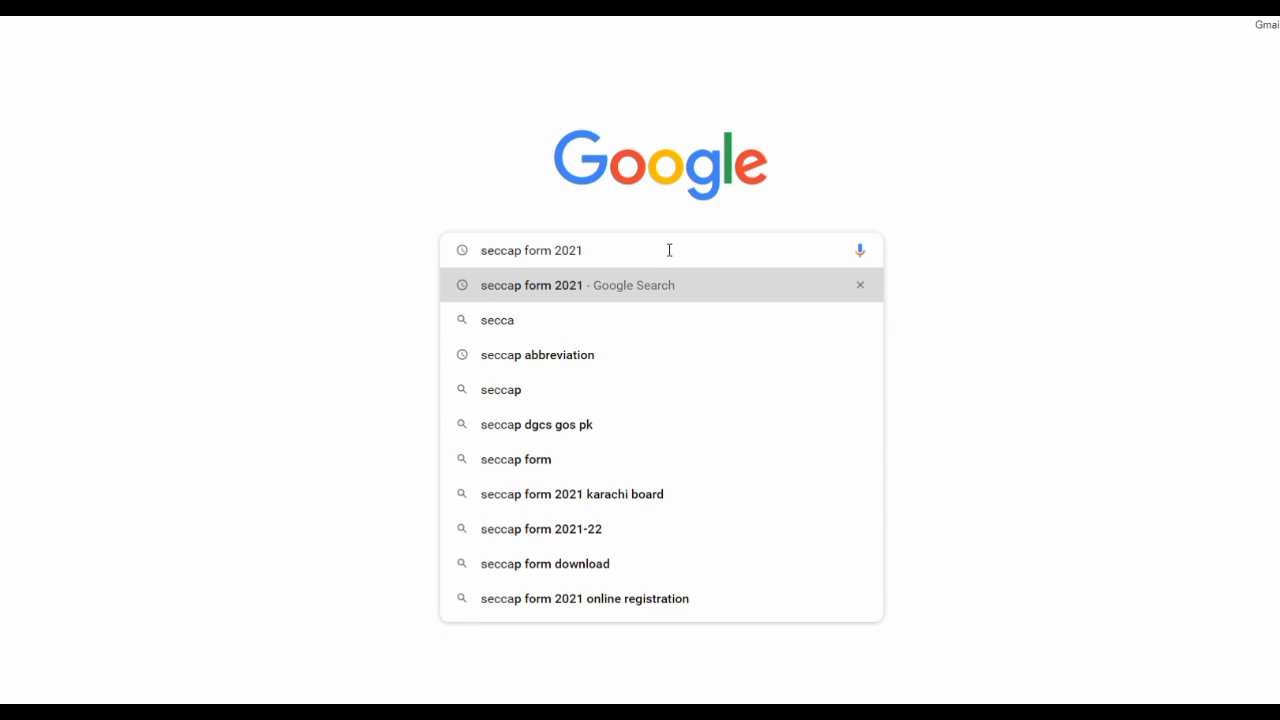
key(Return)
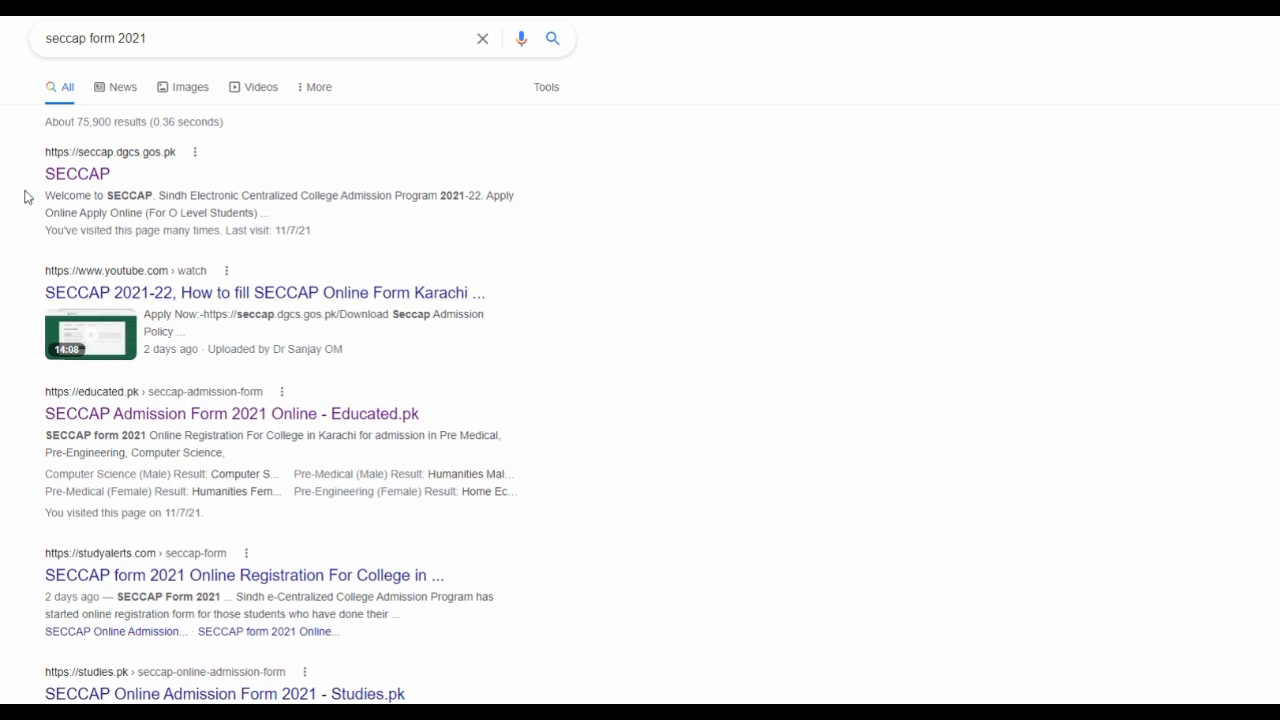
click(79, 176)
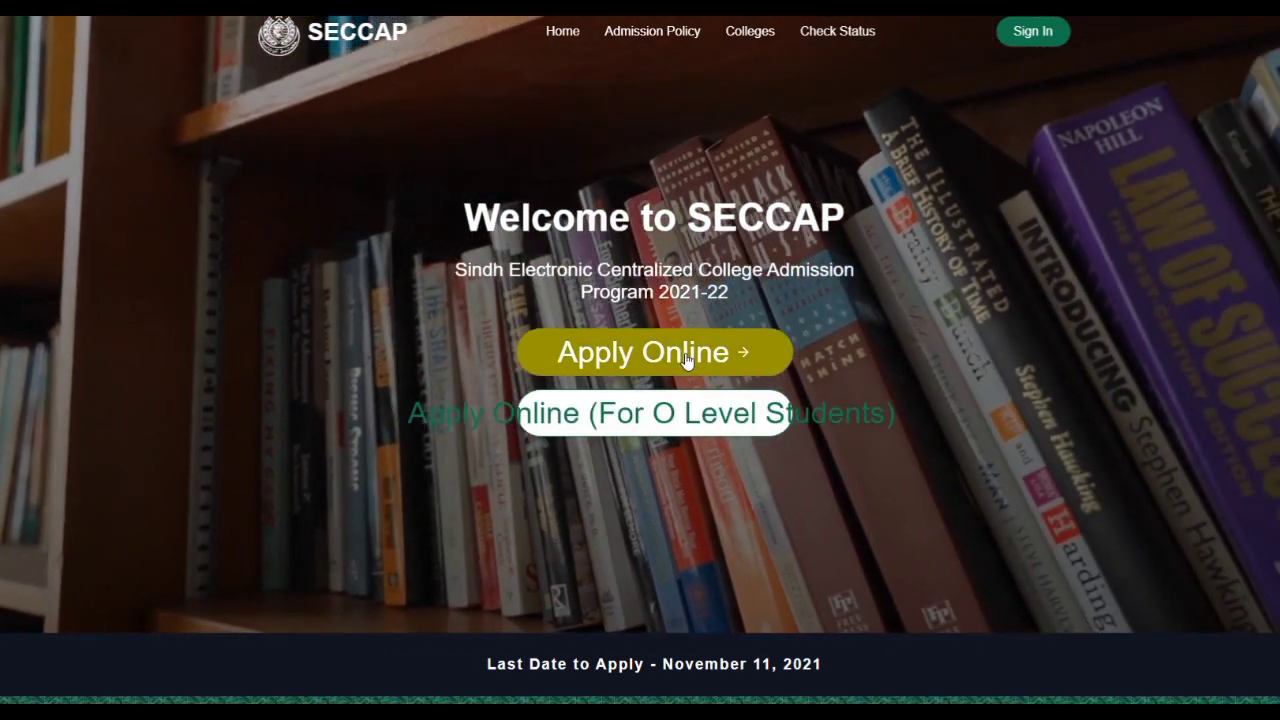
Choose Apply Online on the SECCAP welcome page, then start a New Application
click(684, 362)
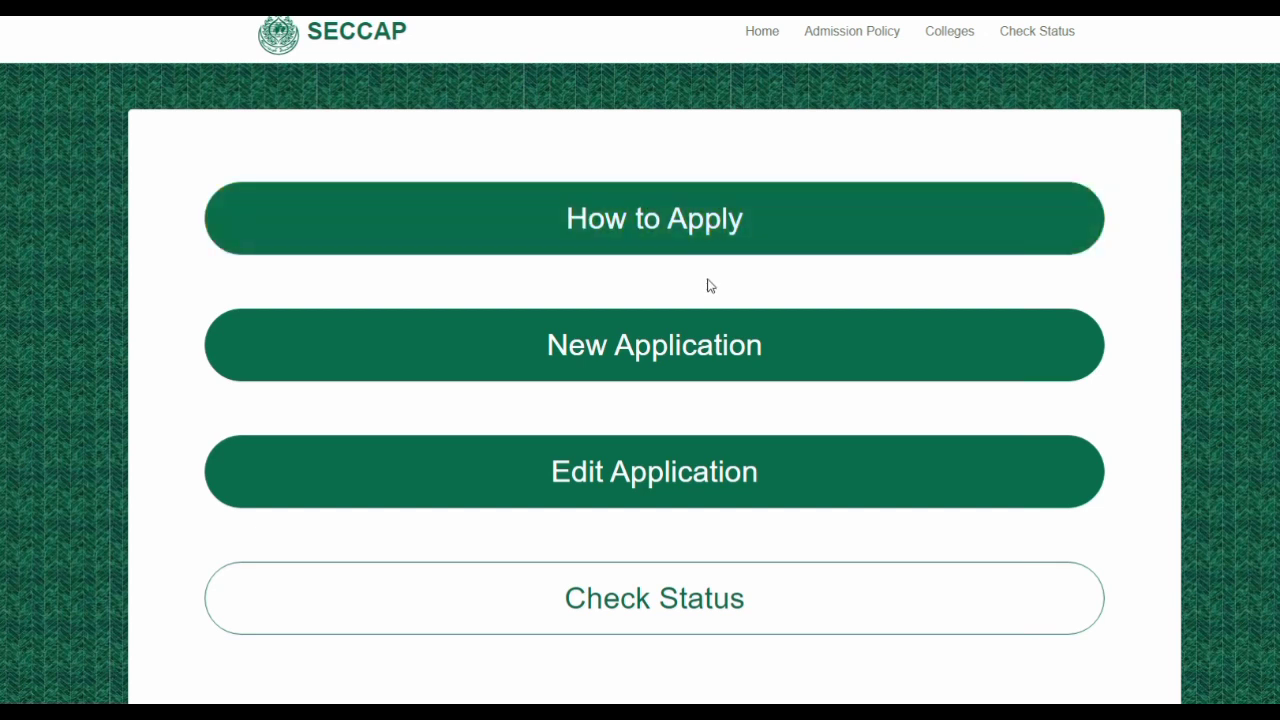
click(680, 346)
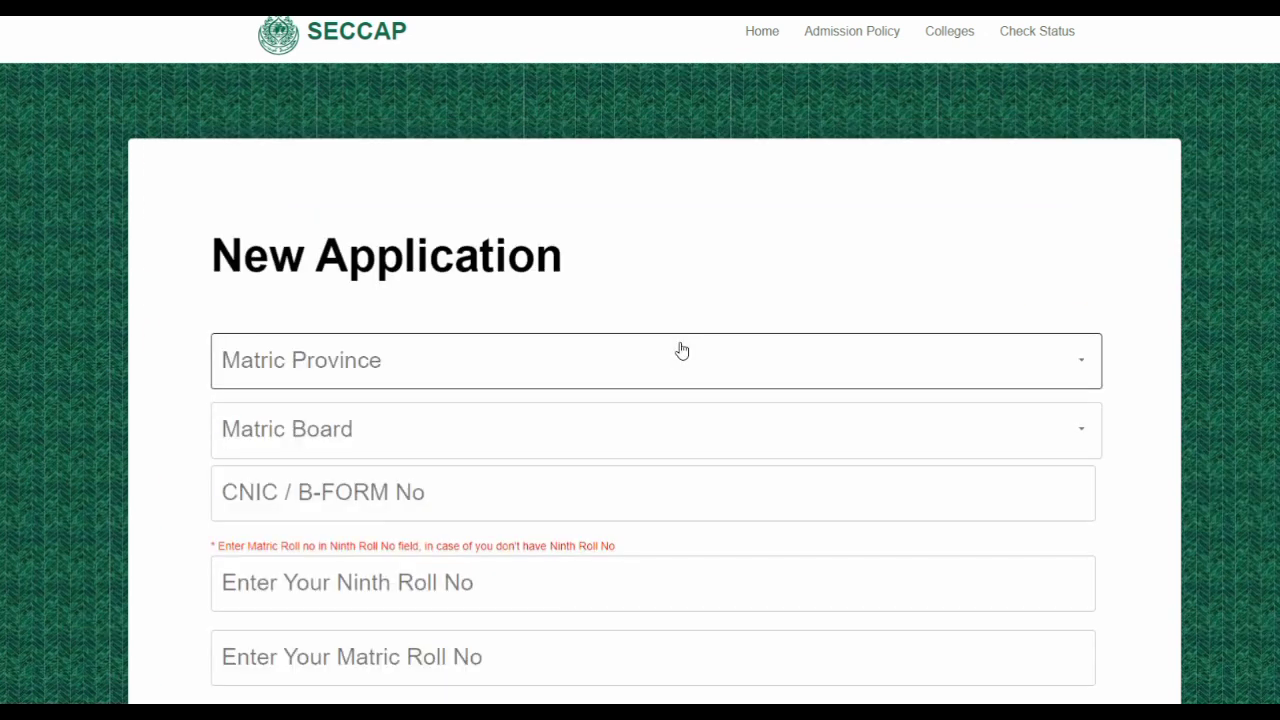
Set the matric province to Sindh and the matric board to BISE Karachi
scroll(682, 350, down, 1)
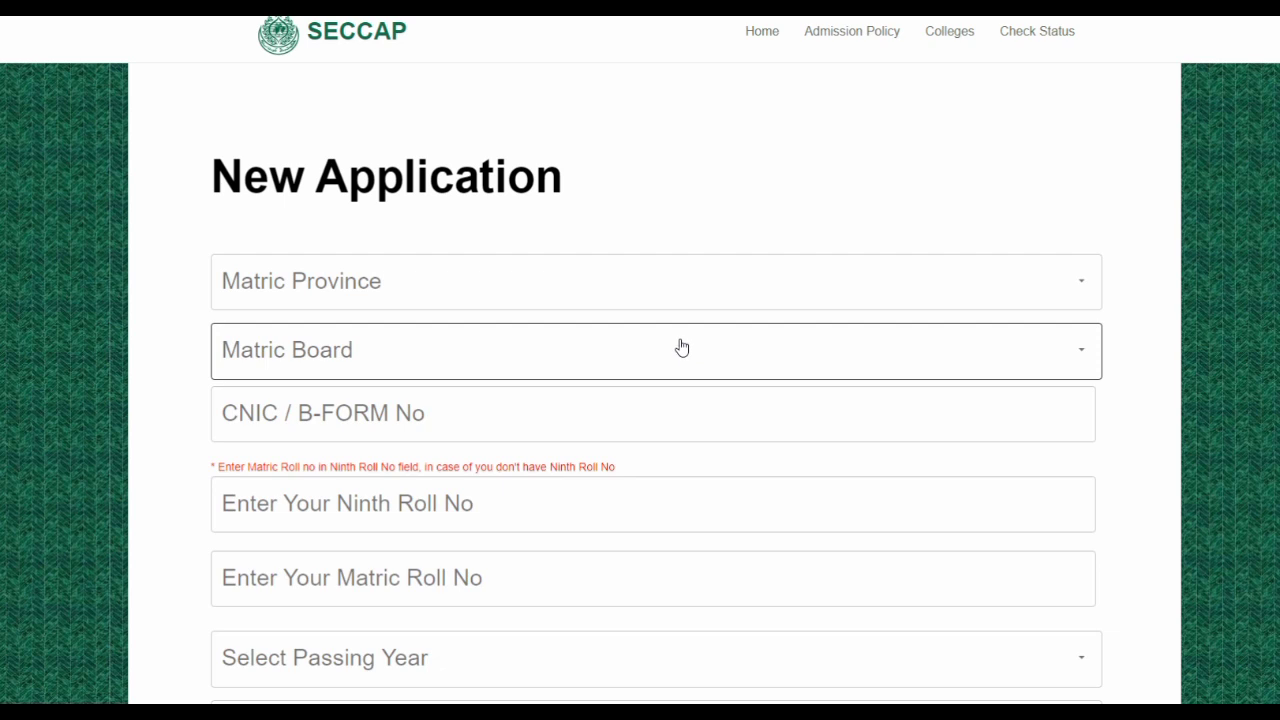
click(1084, 288)
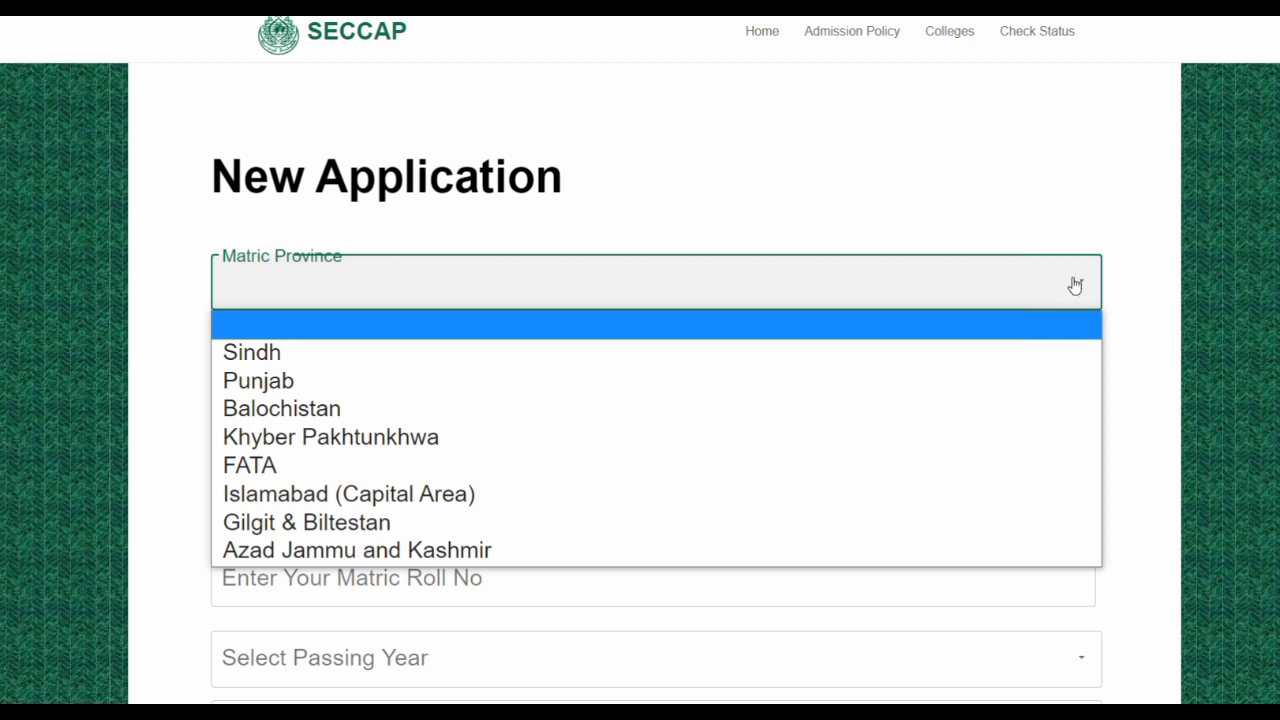
click(341, 352)
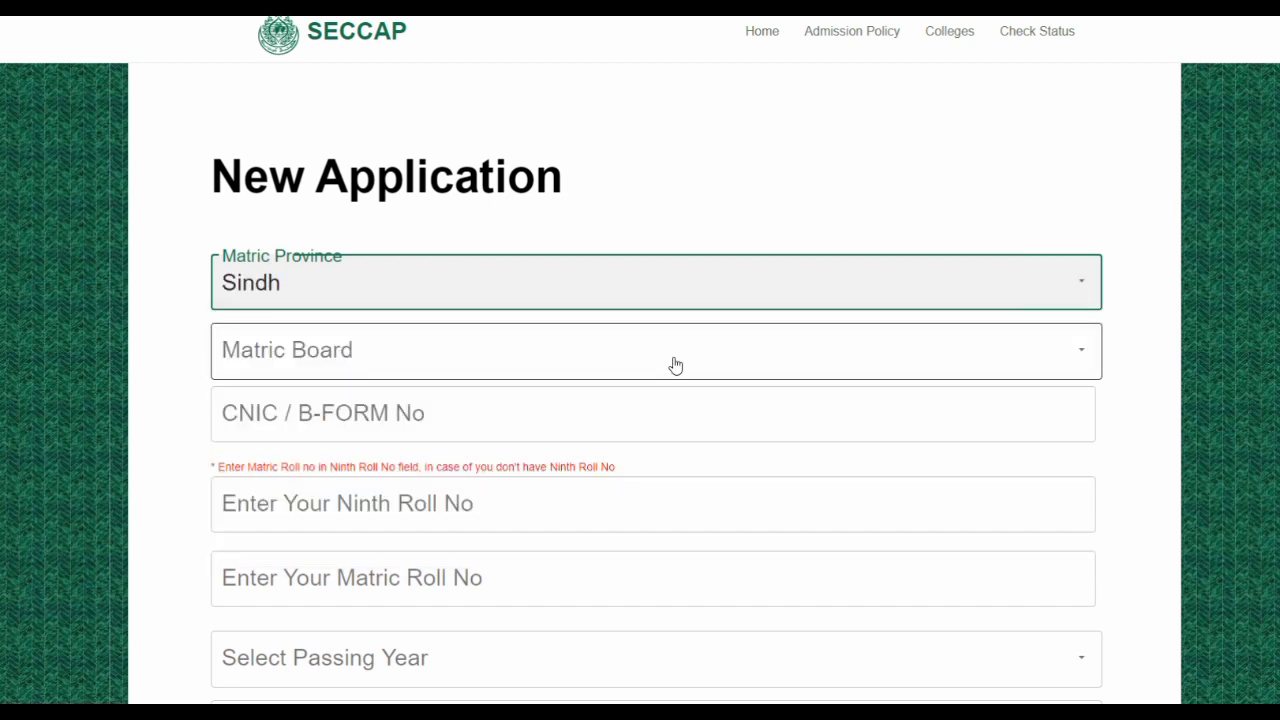
click(1086, 357)
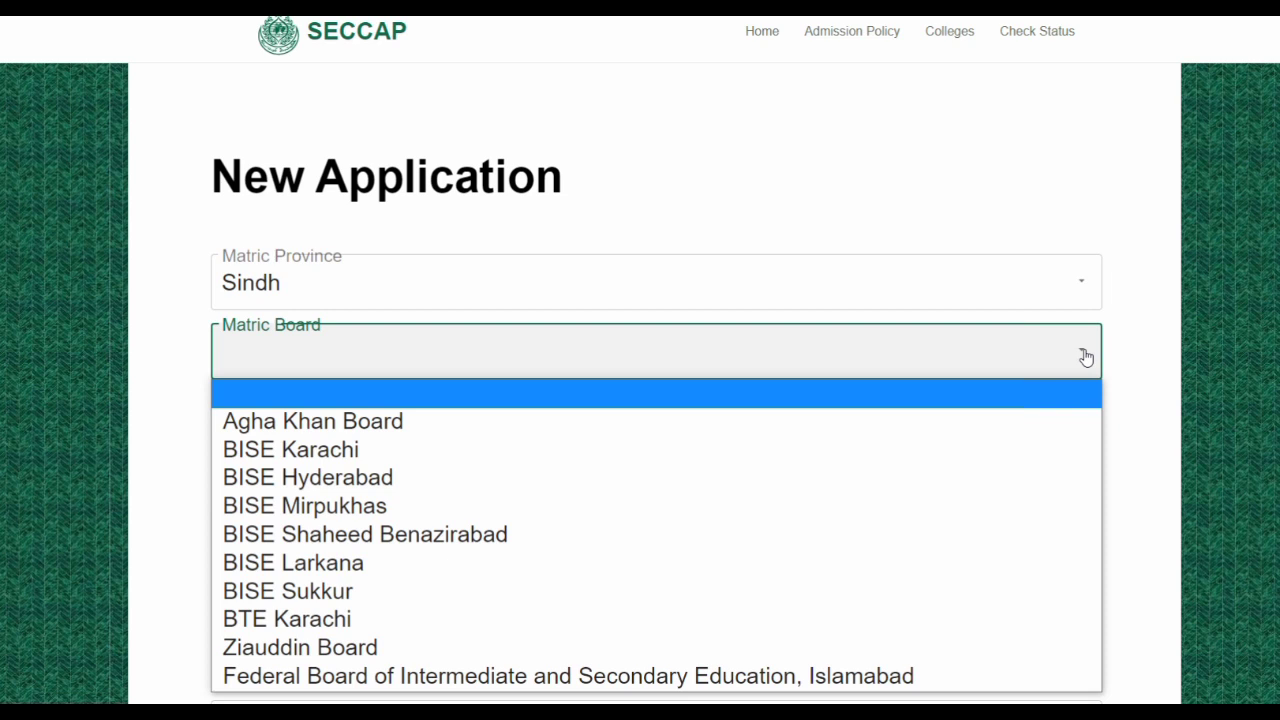
click(336, 452)
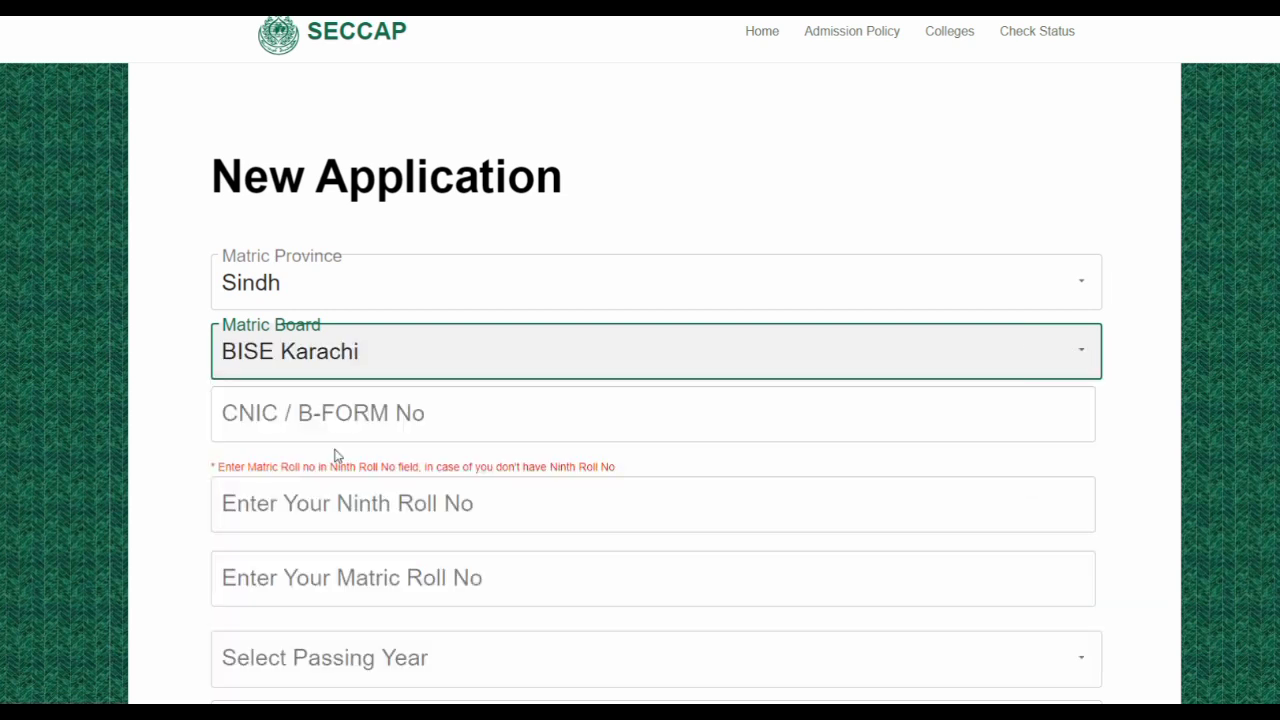
Enter the applicant's CNIC / B-Form number, ignoring the saved autofill suggestions
click(482, 416)
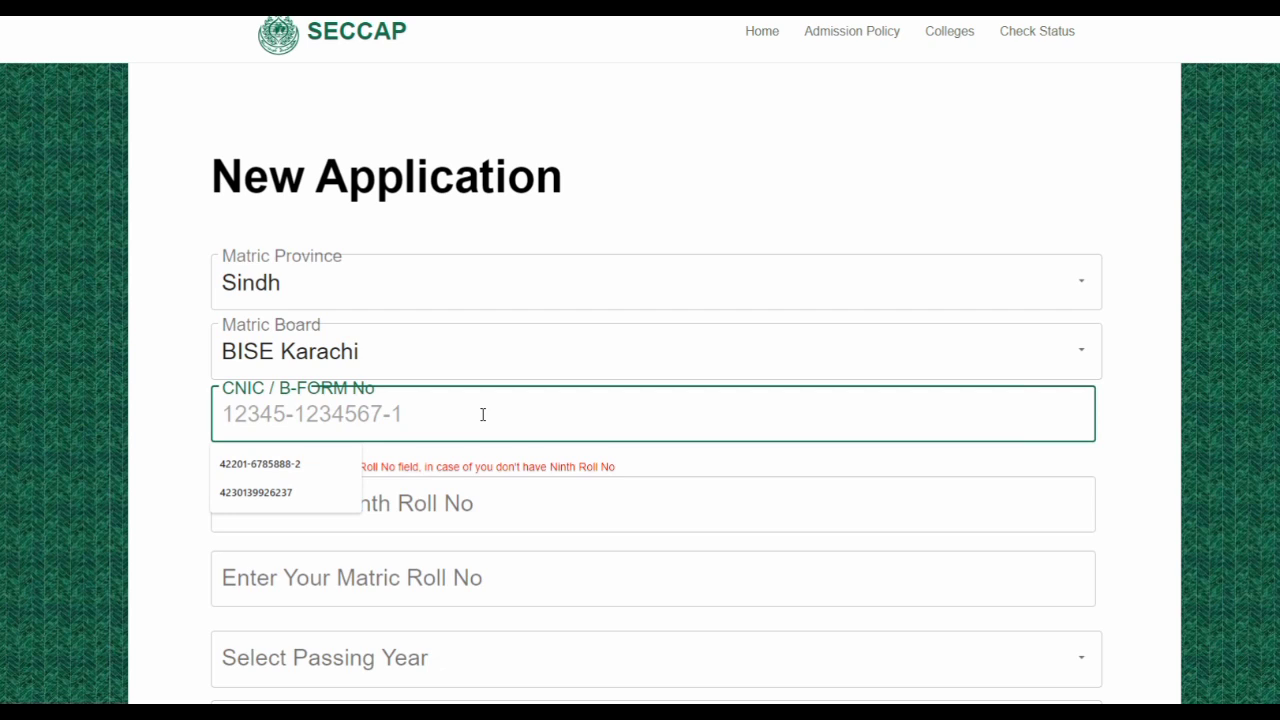
key(Down)
key(Down)
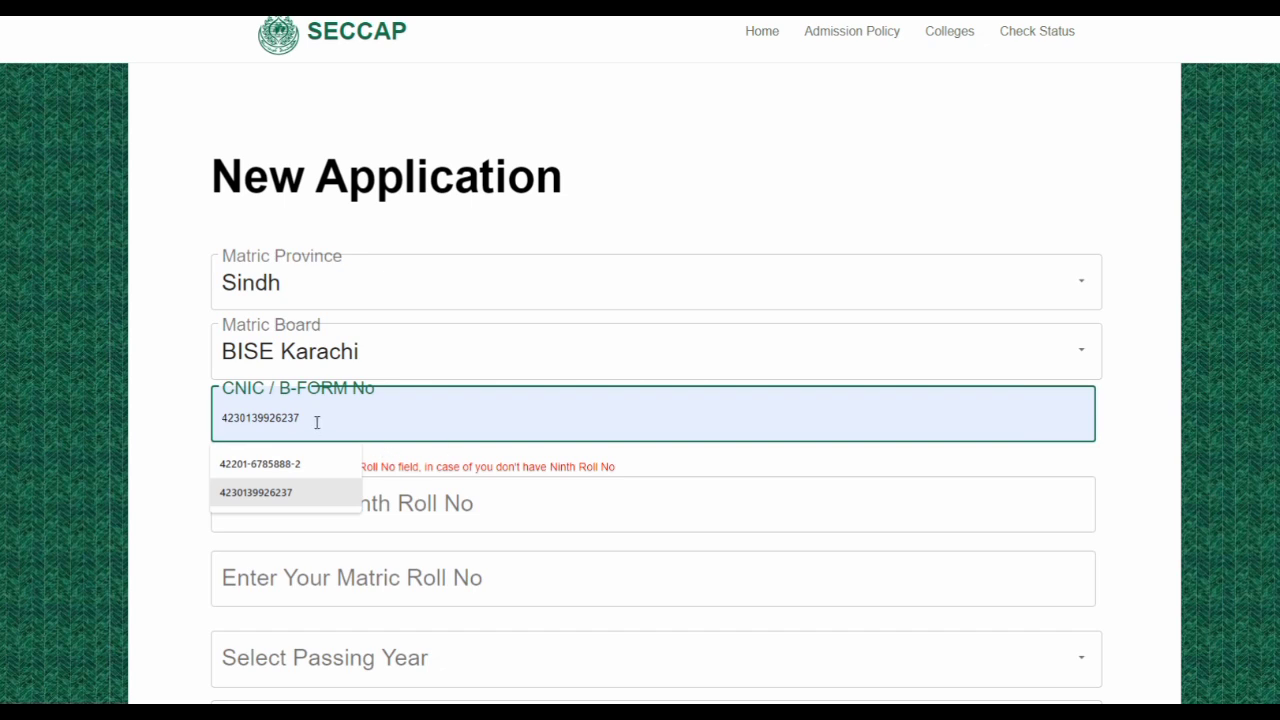
key(Up)
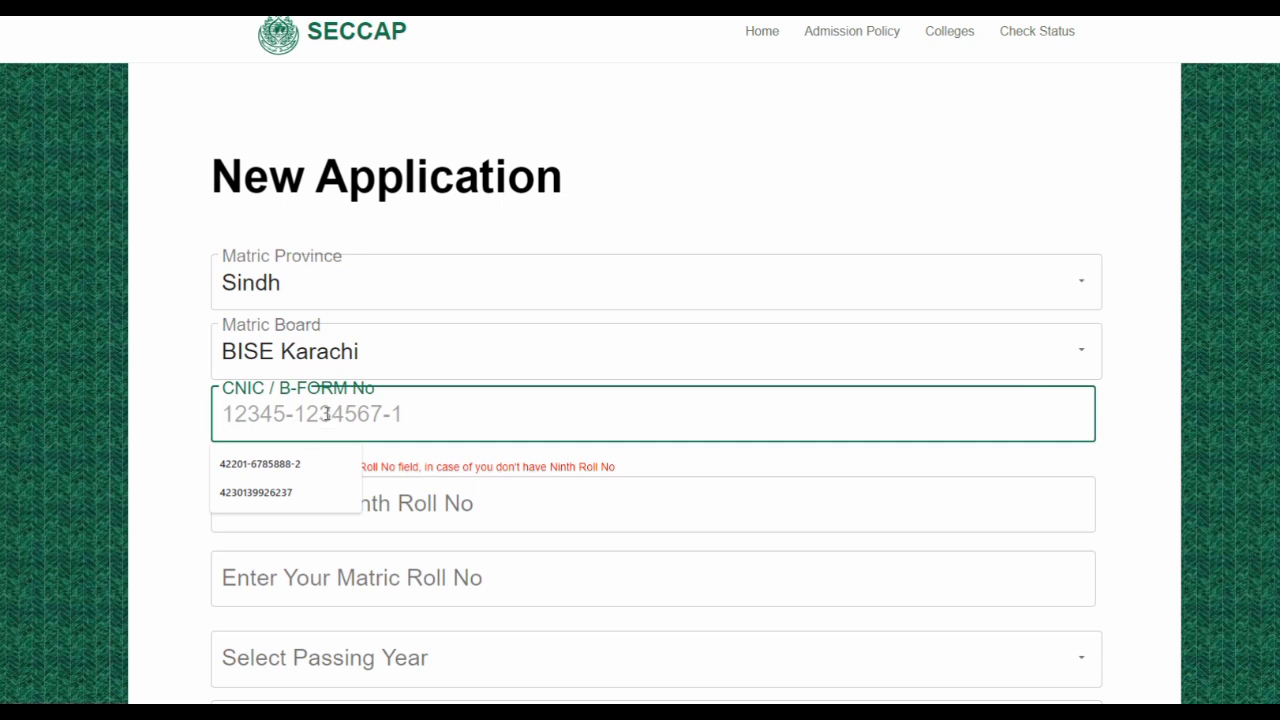
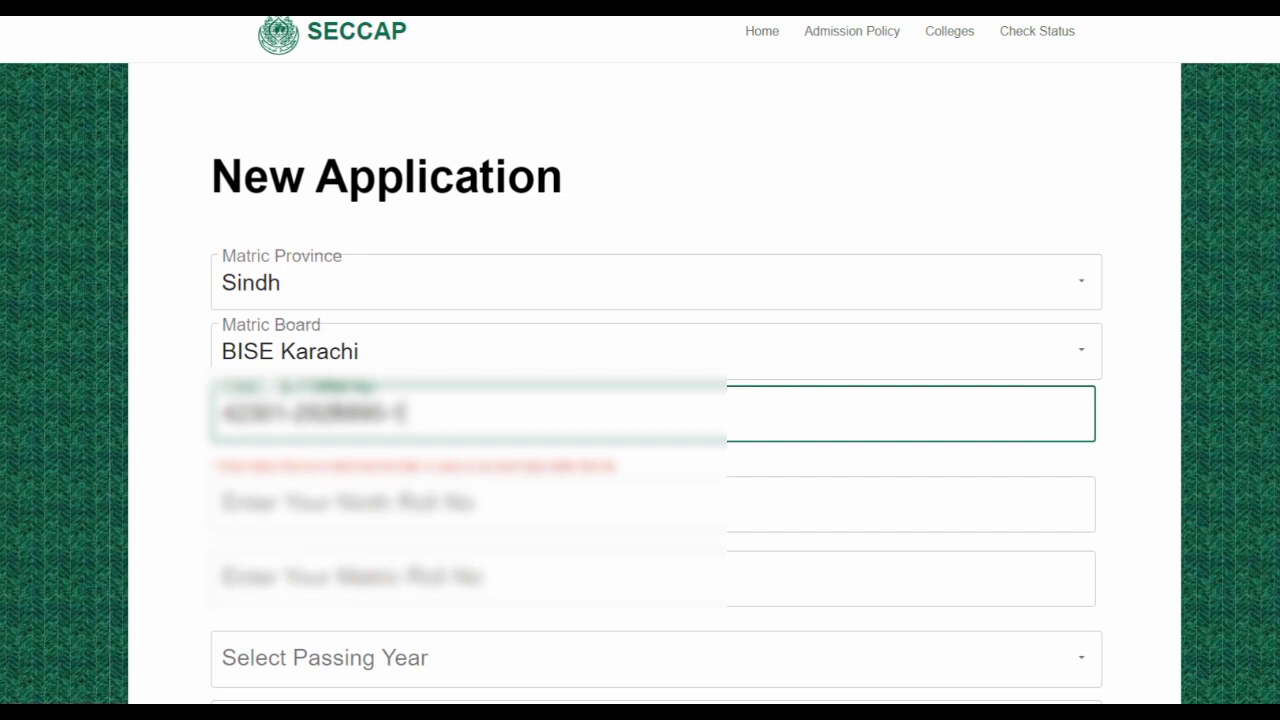
scroll(345, 410, down, 1)
Fill in the applicant's ninth class and matric roll numbers
click(400, 422)
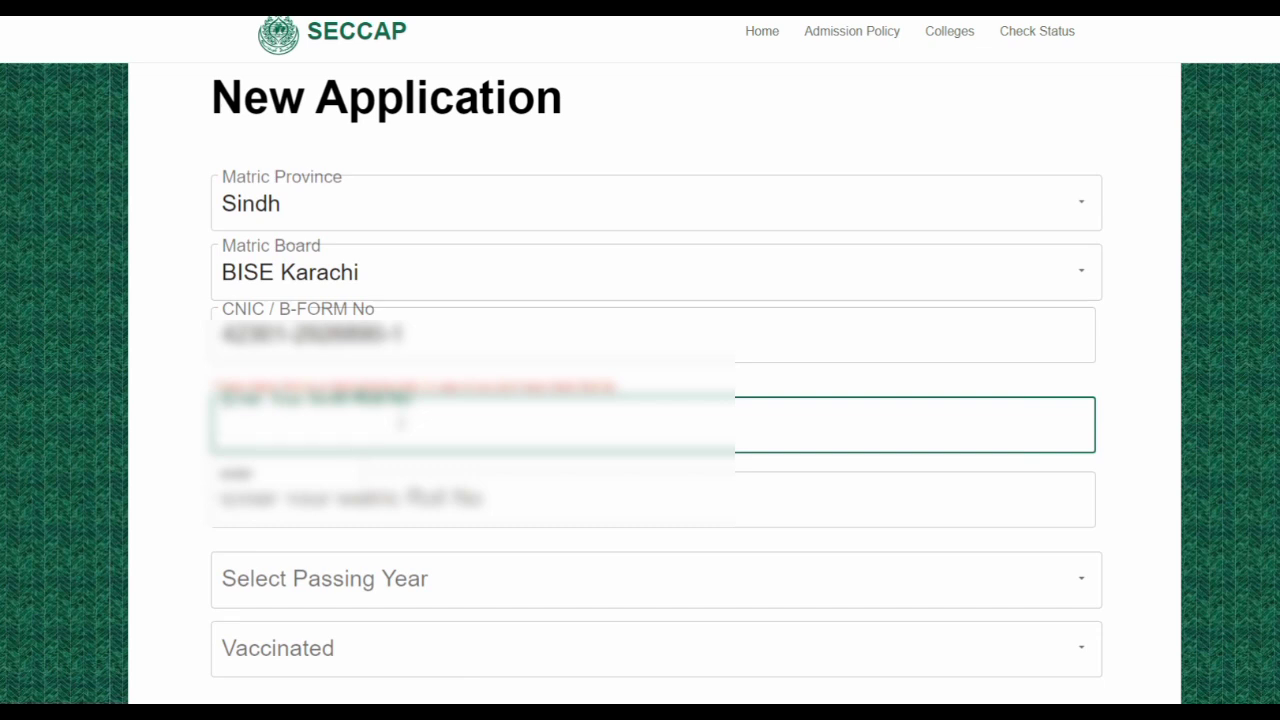
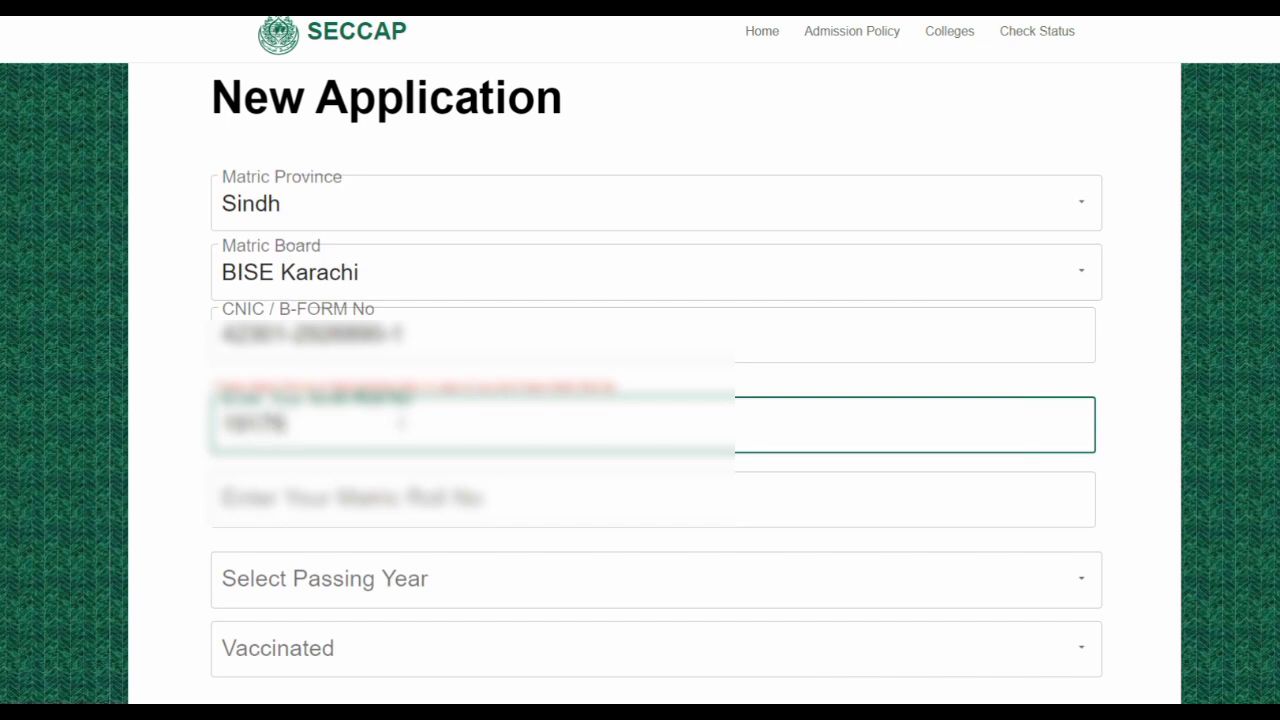
click(514, 491)
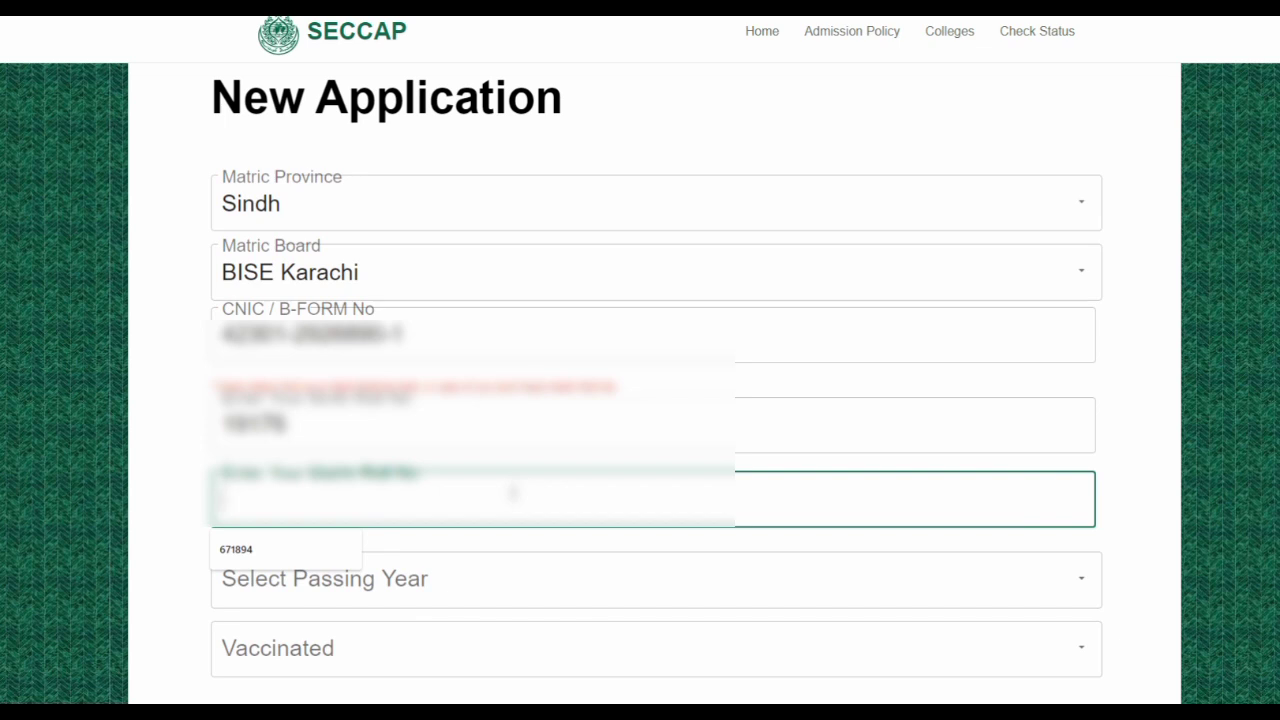
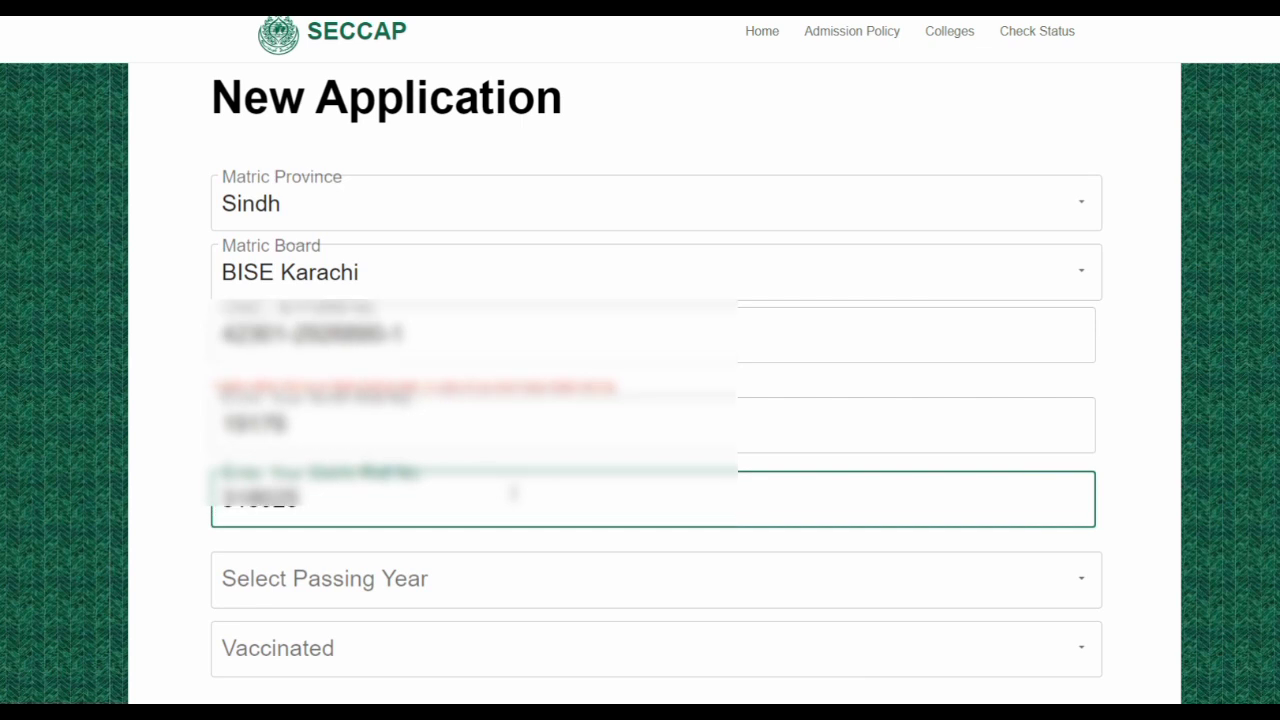
scroll(517, 496, down, 1)
scroll(557, 500, down, 1)
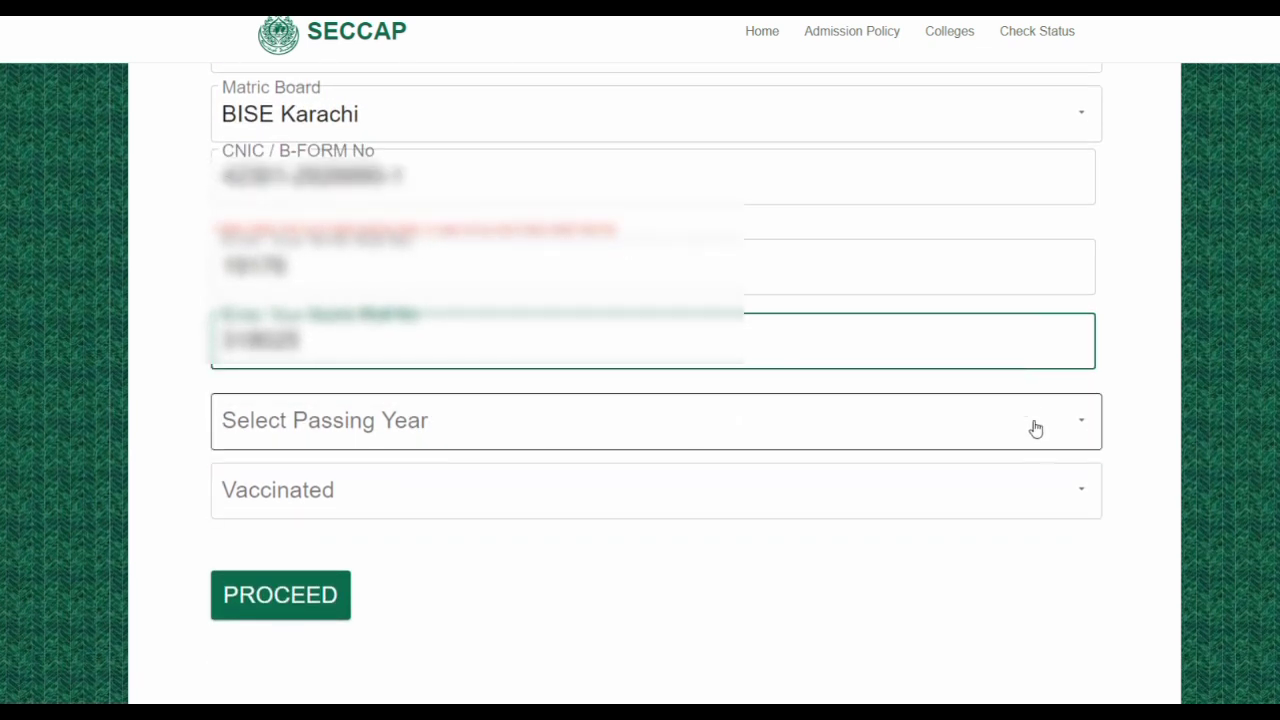
Choose passing year 2021 and Vaccinated Yes, then proceed to Educational Details
click(1085, 428)
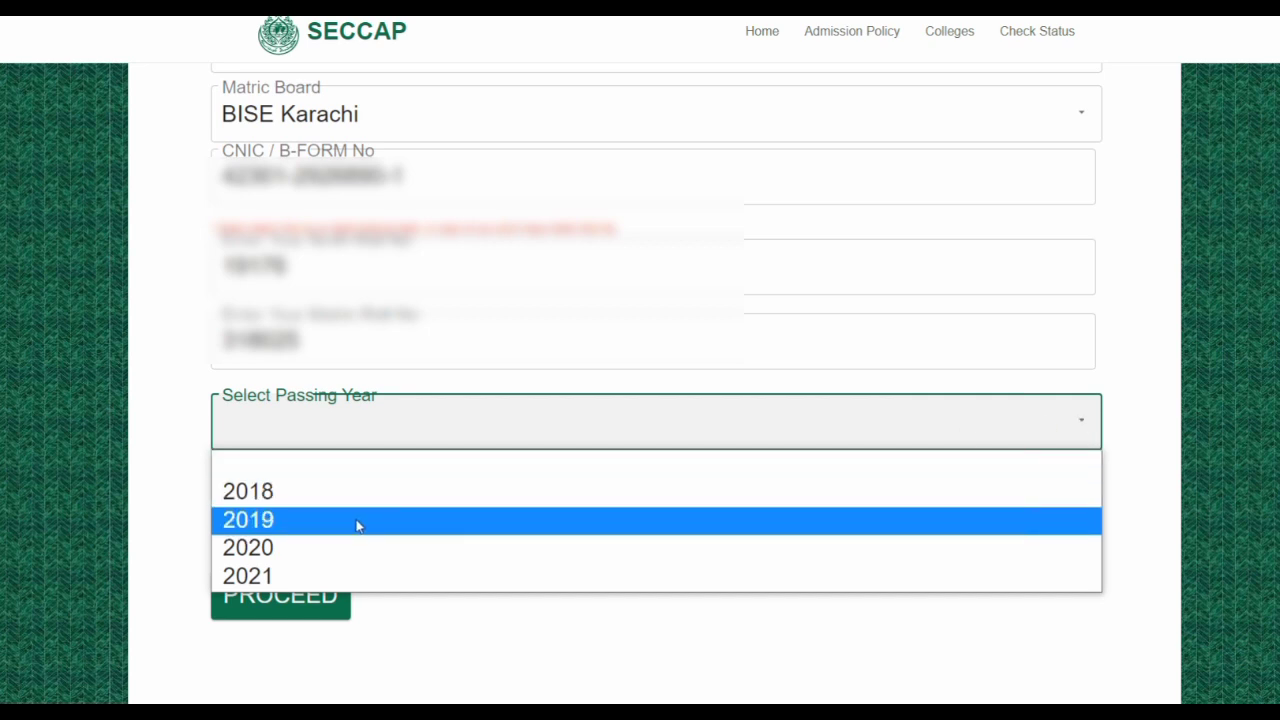
click(250, 578)
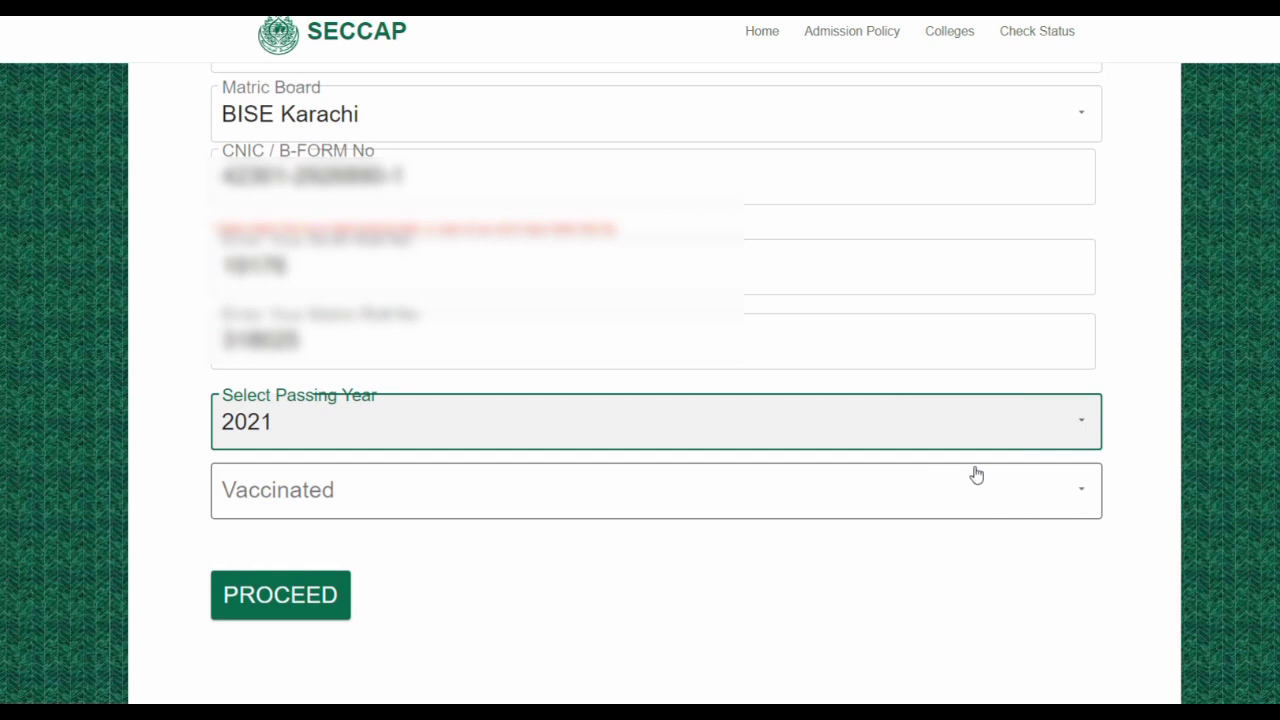
click(1083, 495)
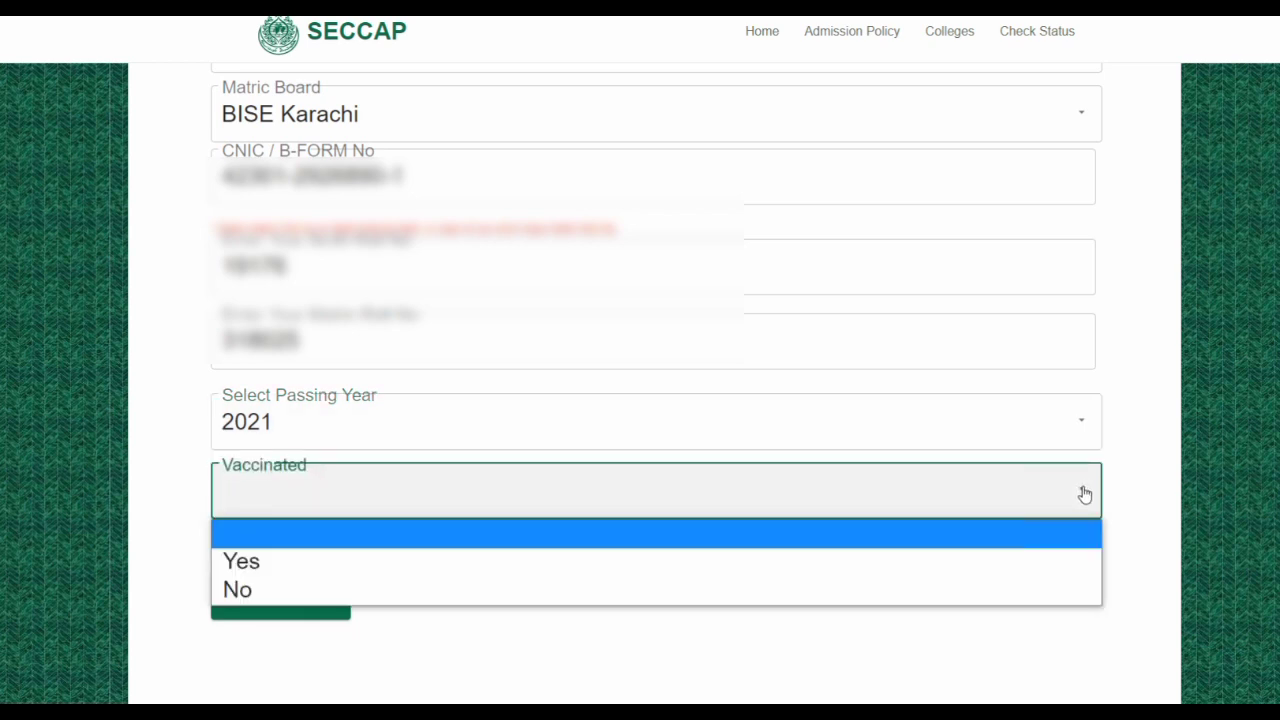
click(338, 560)
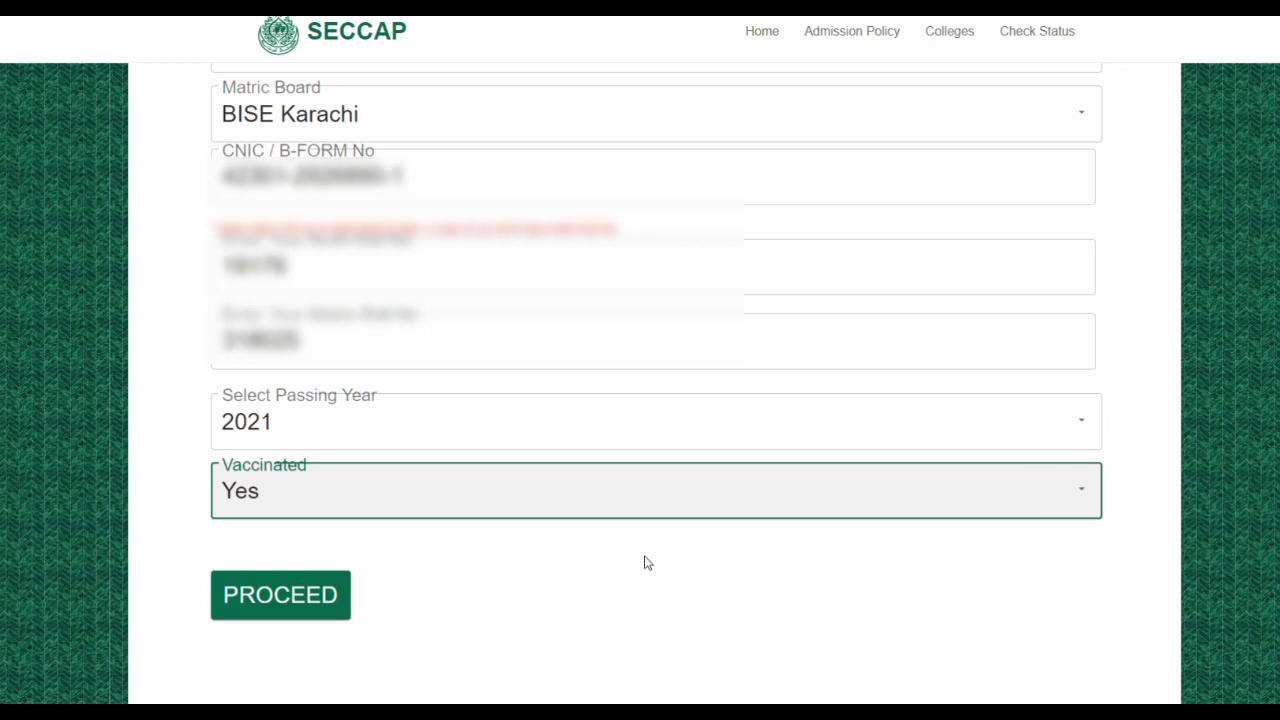
scroll(647, 562, up, 3)
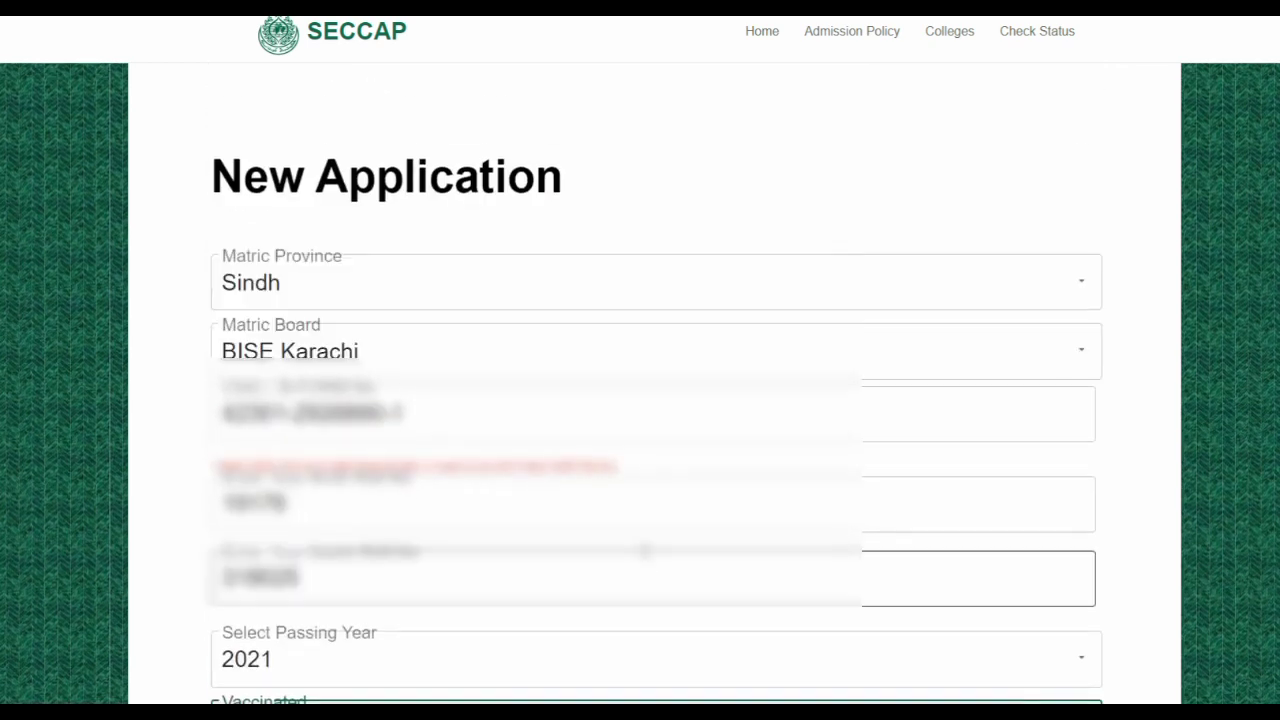
scroll(645, 555, down, 2)
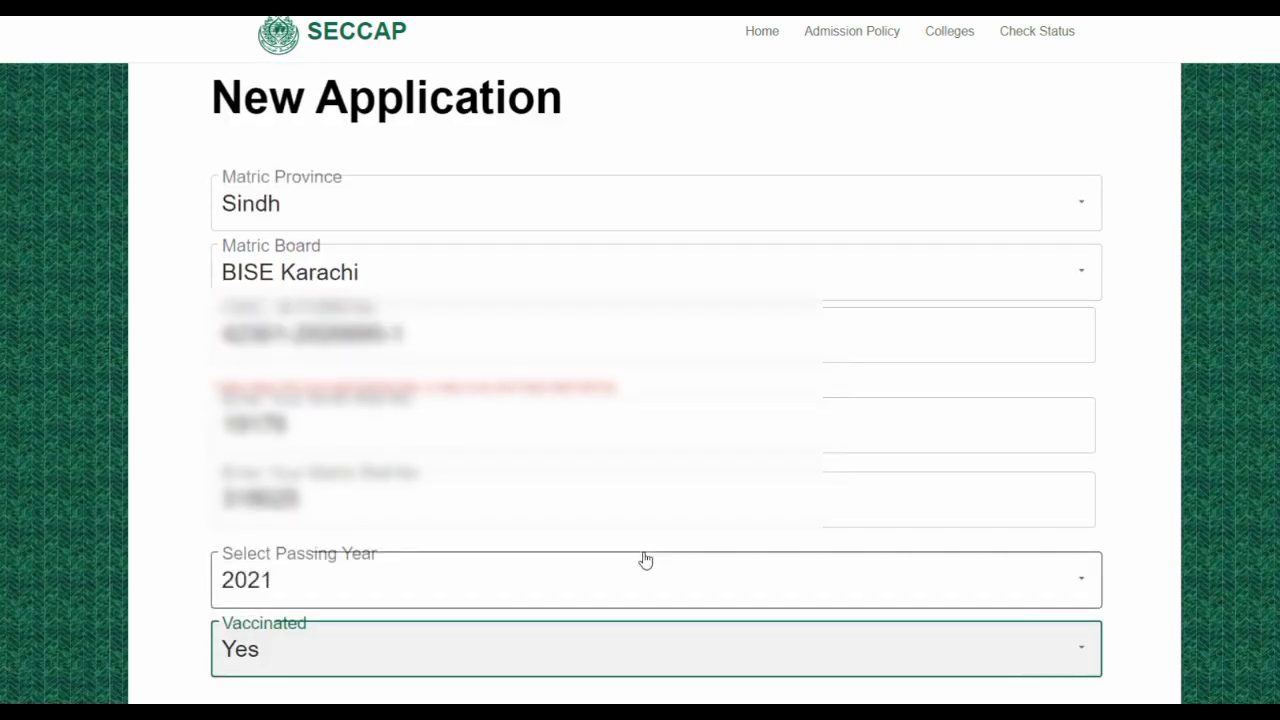
scroll(645, 560, down, 3)
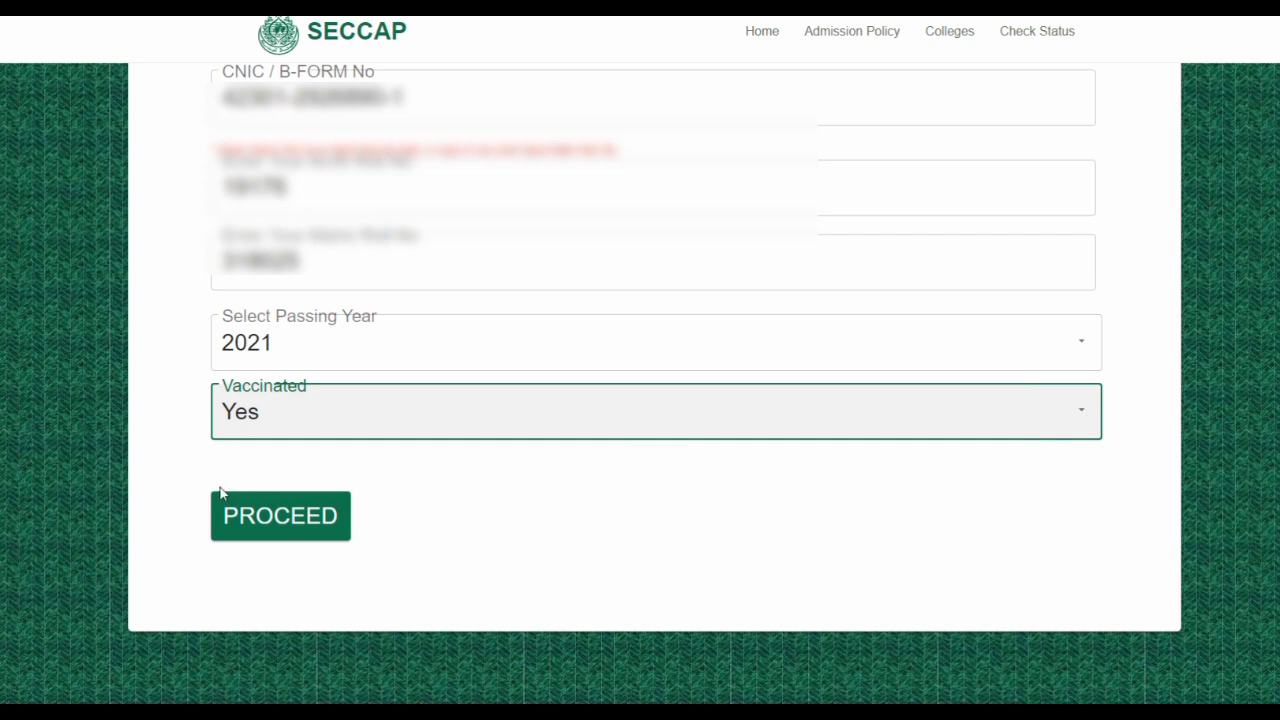
click(271, 515)
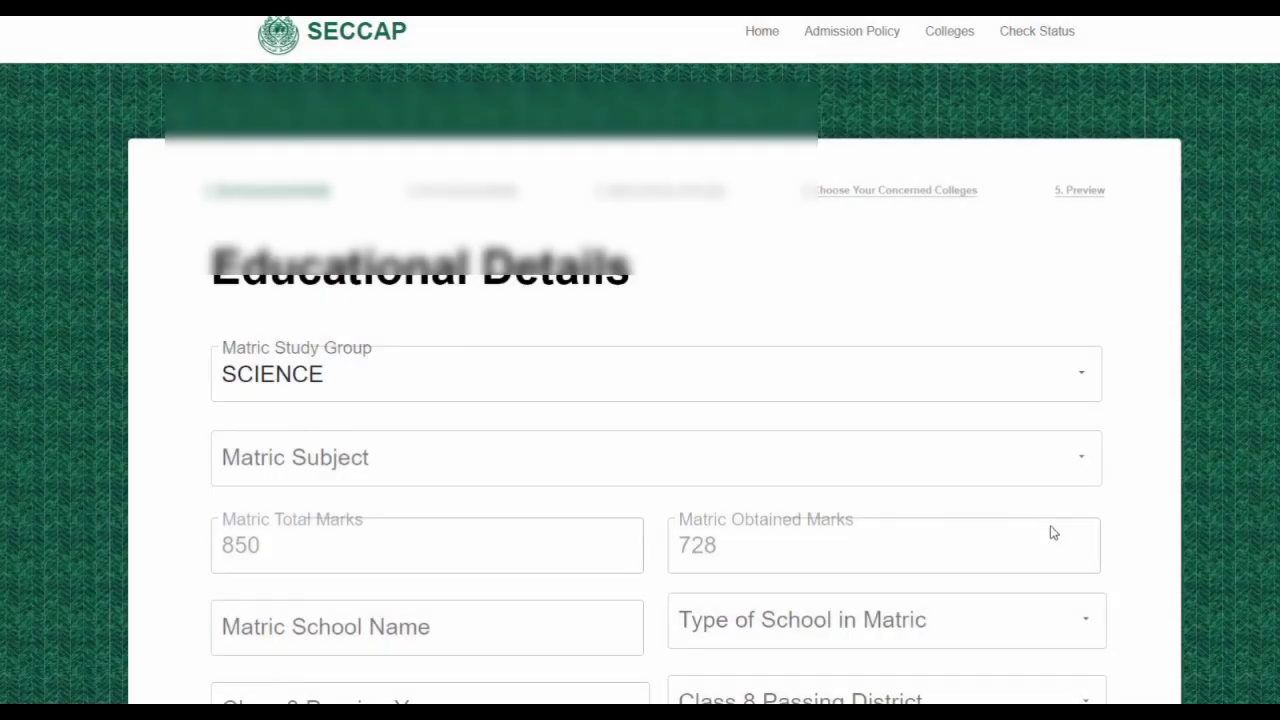
Keep SCIENCE as matric study group and choose COMPUTER SCIENCE as matric subject
scroll(963, 477, down, 1)
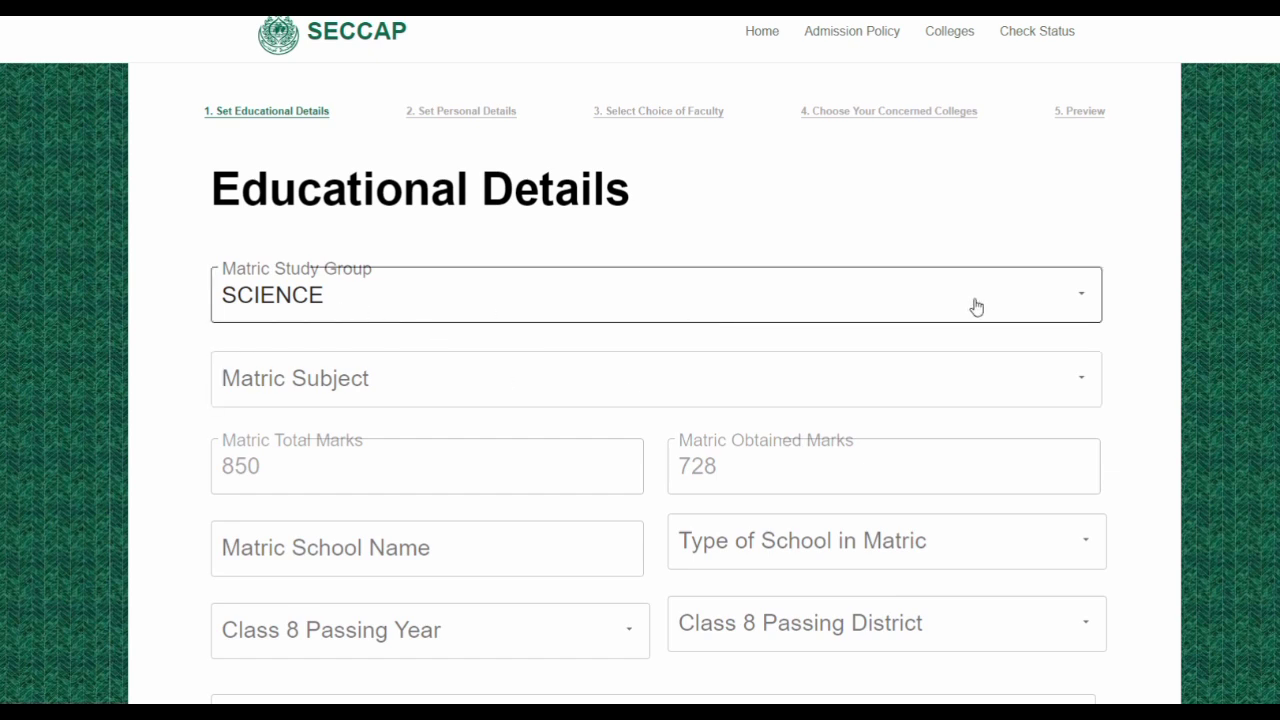
click(1083, 297)
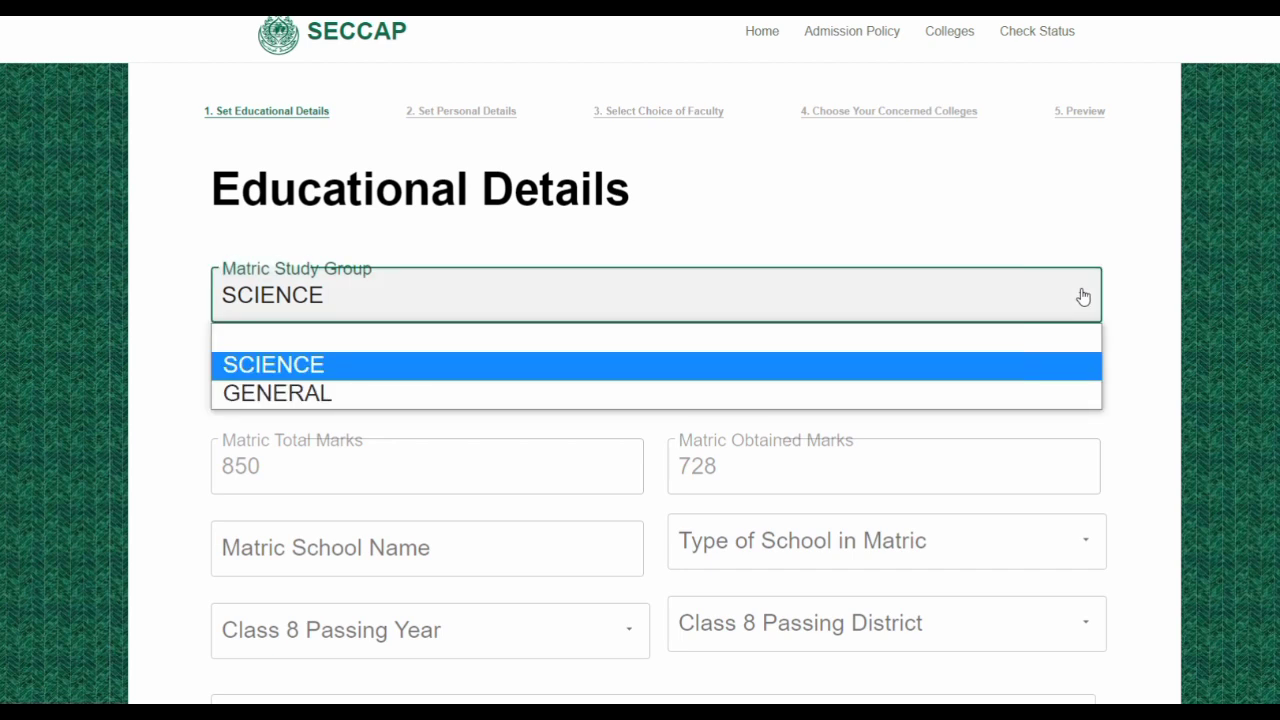
click(300, 366)
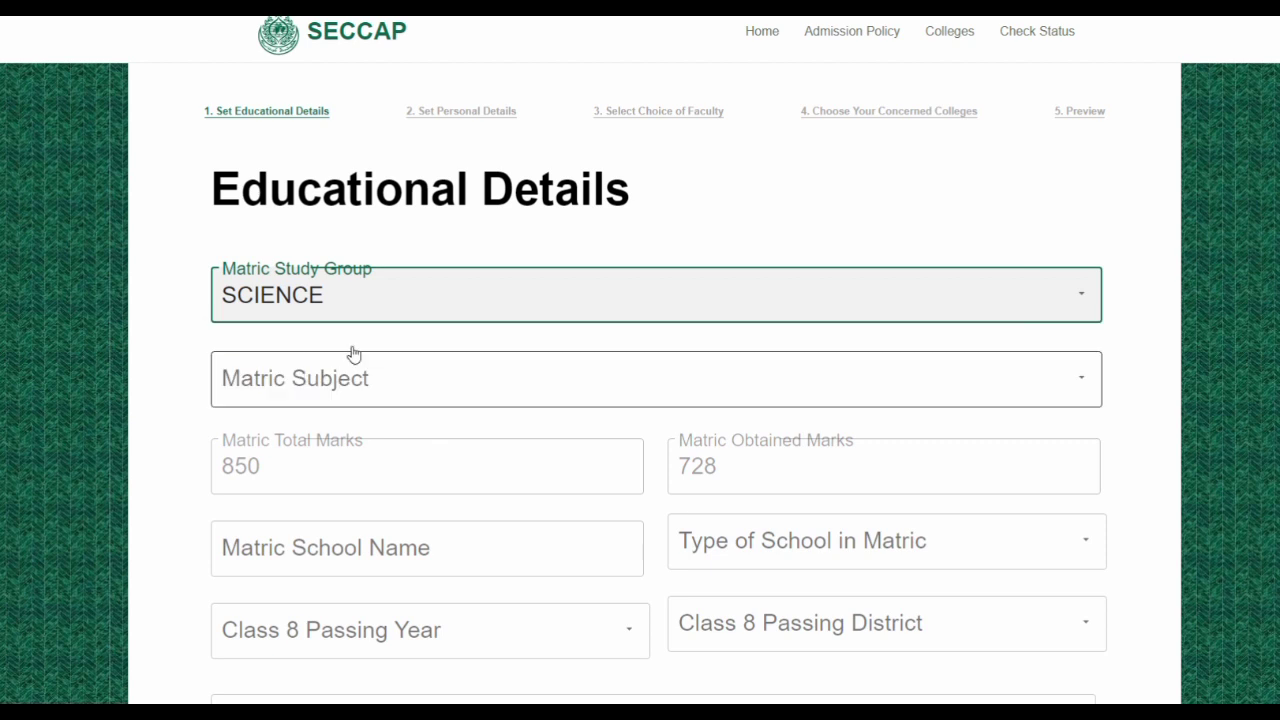
click(1080, 380)
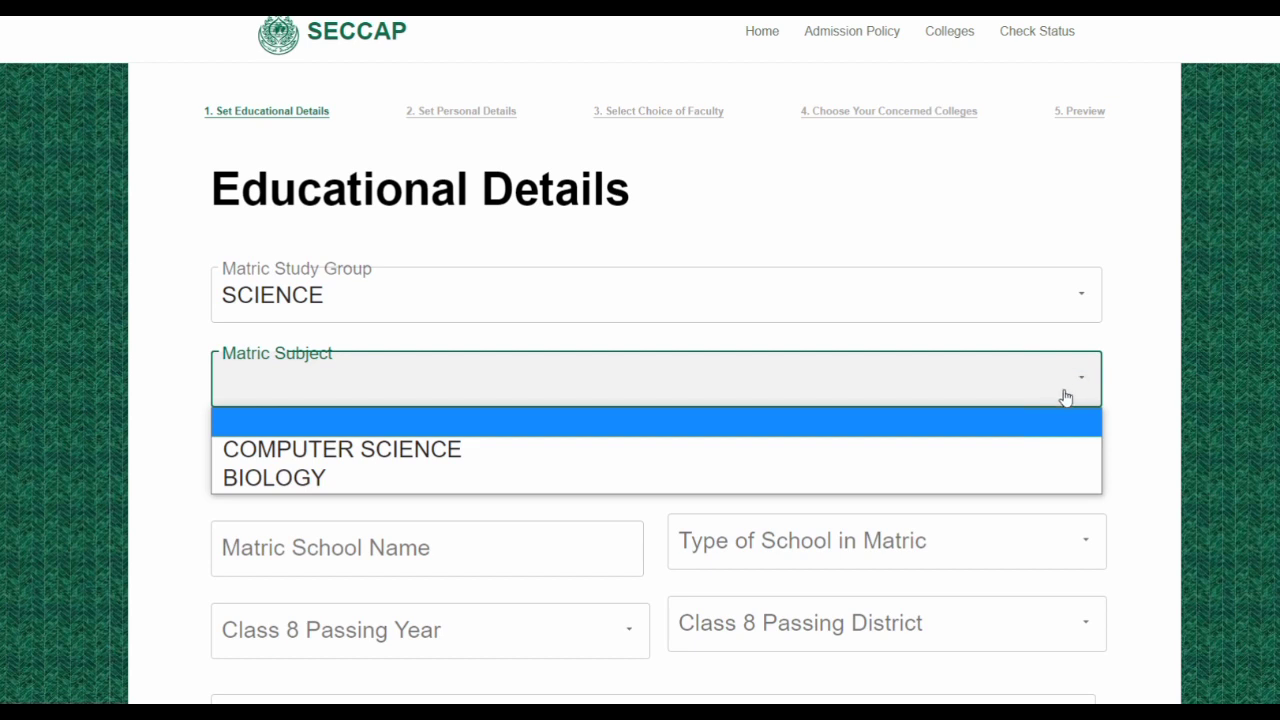
click(446, 451)
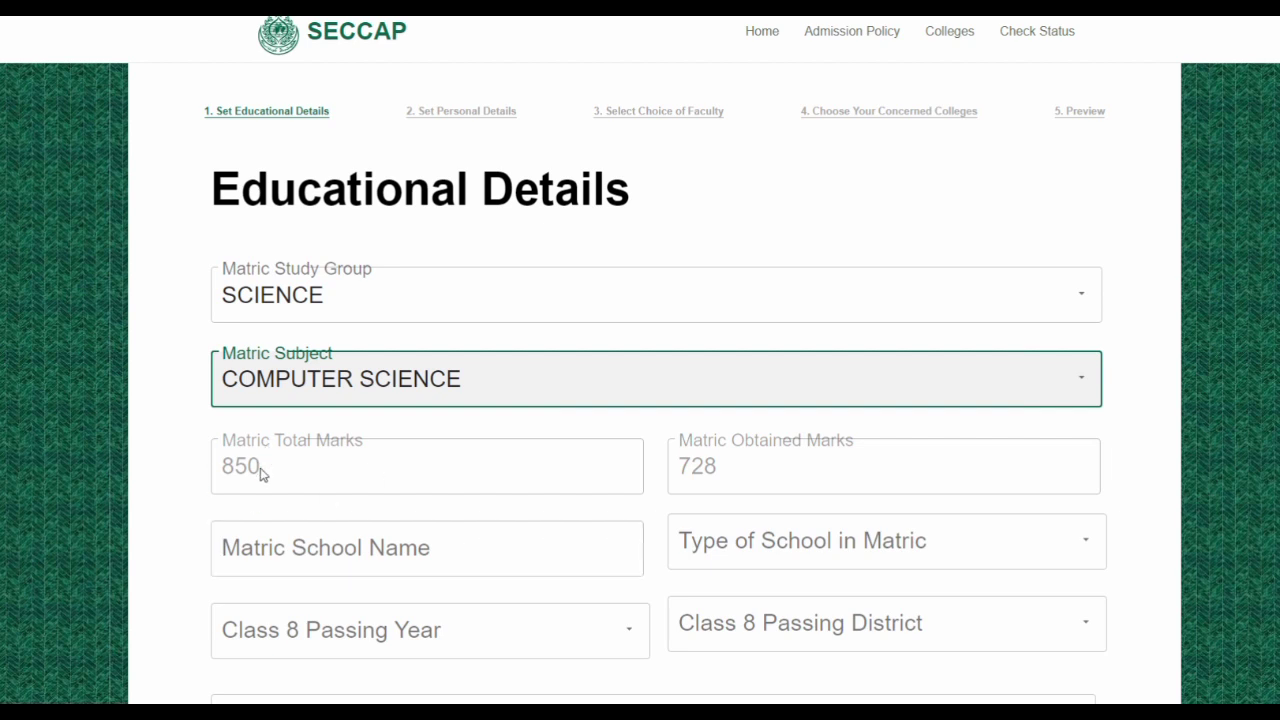
Enter matric school name 'TAQWA MODEL SCHOOL' with school type PRIVATE
scroll(643, 509, down, 3)
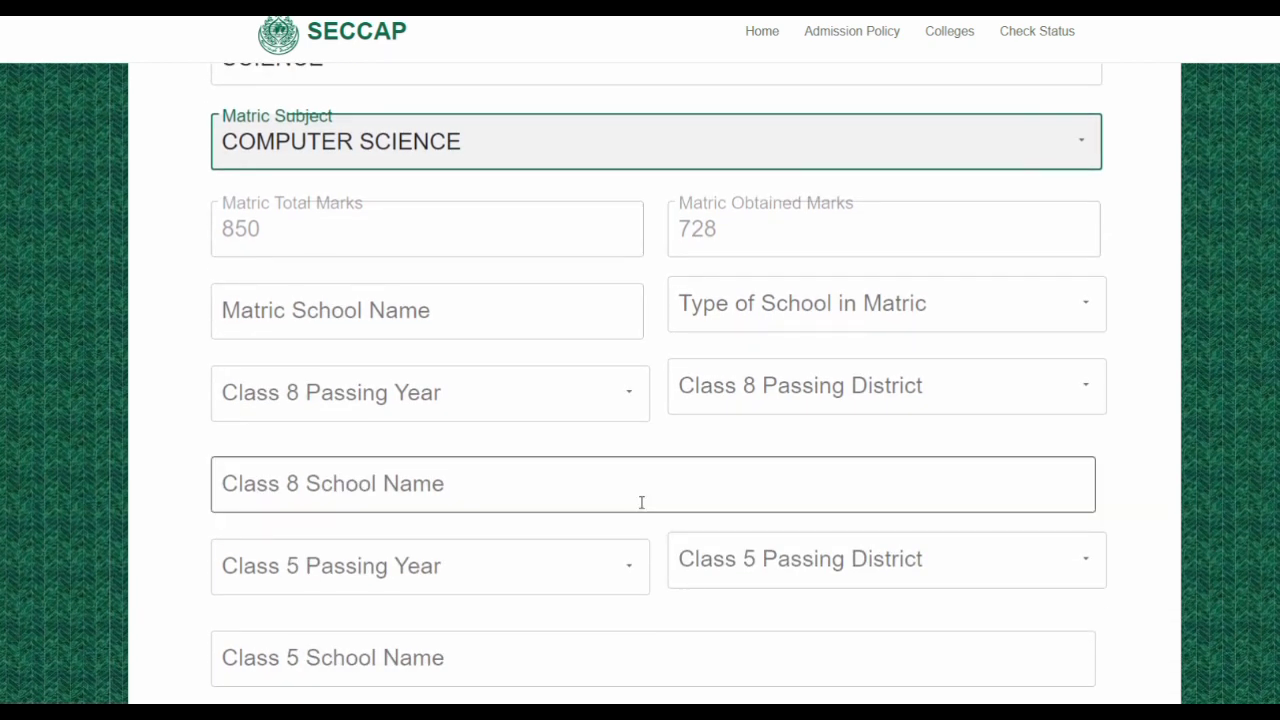
click(489, 315)
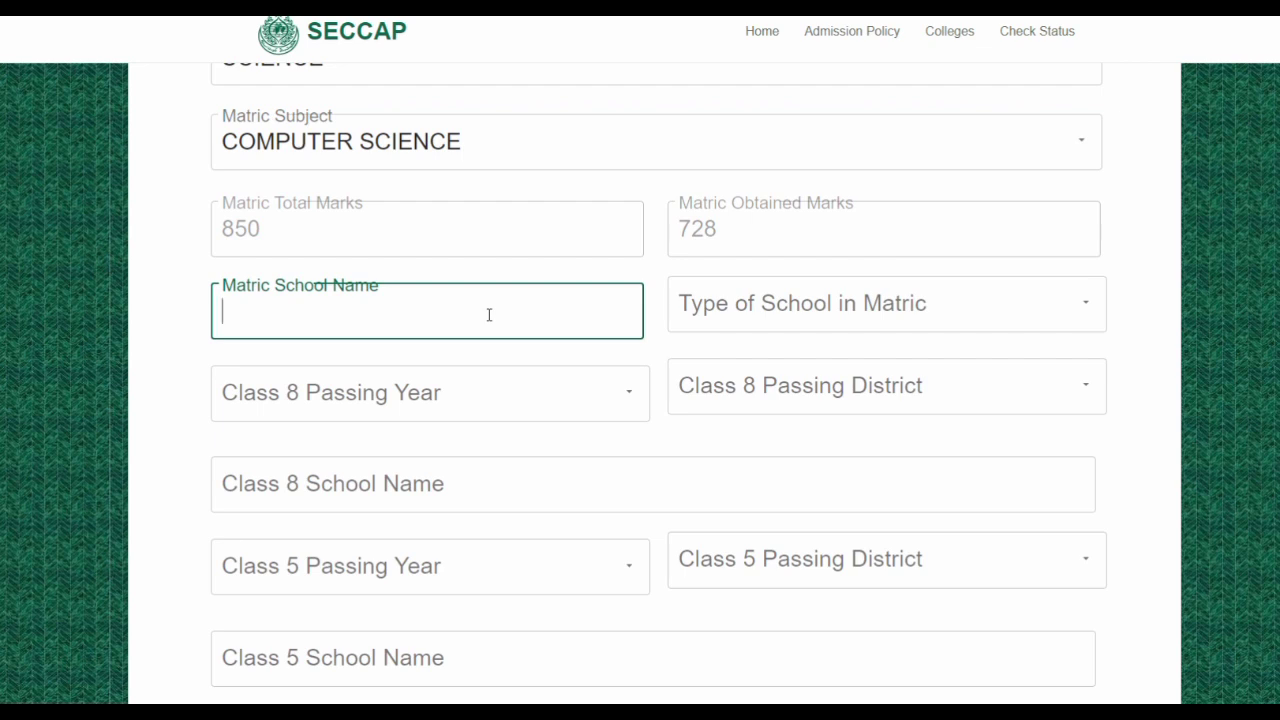
text(TAQWA )
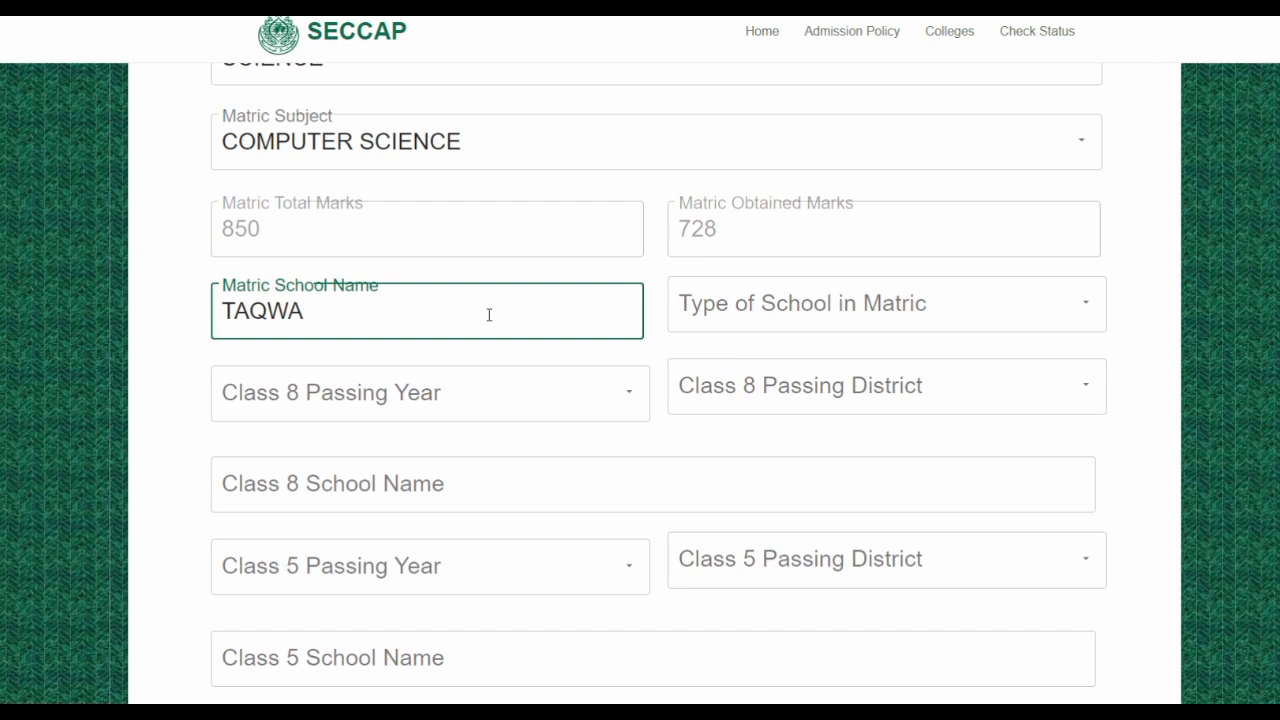
text(MODE)
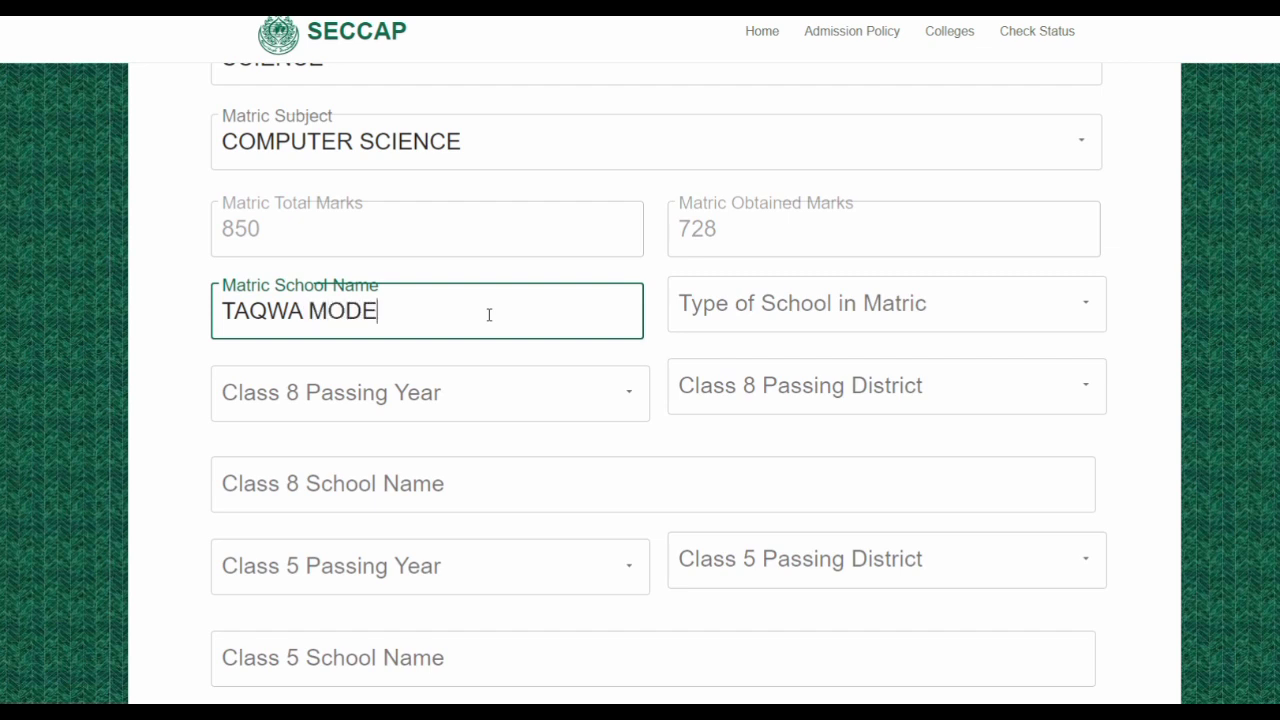
text(L SCHOOL)
click(1090, 308)
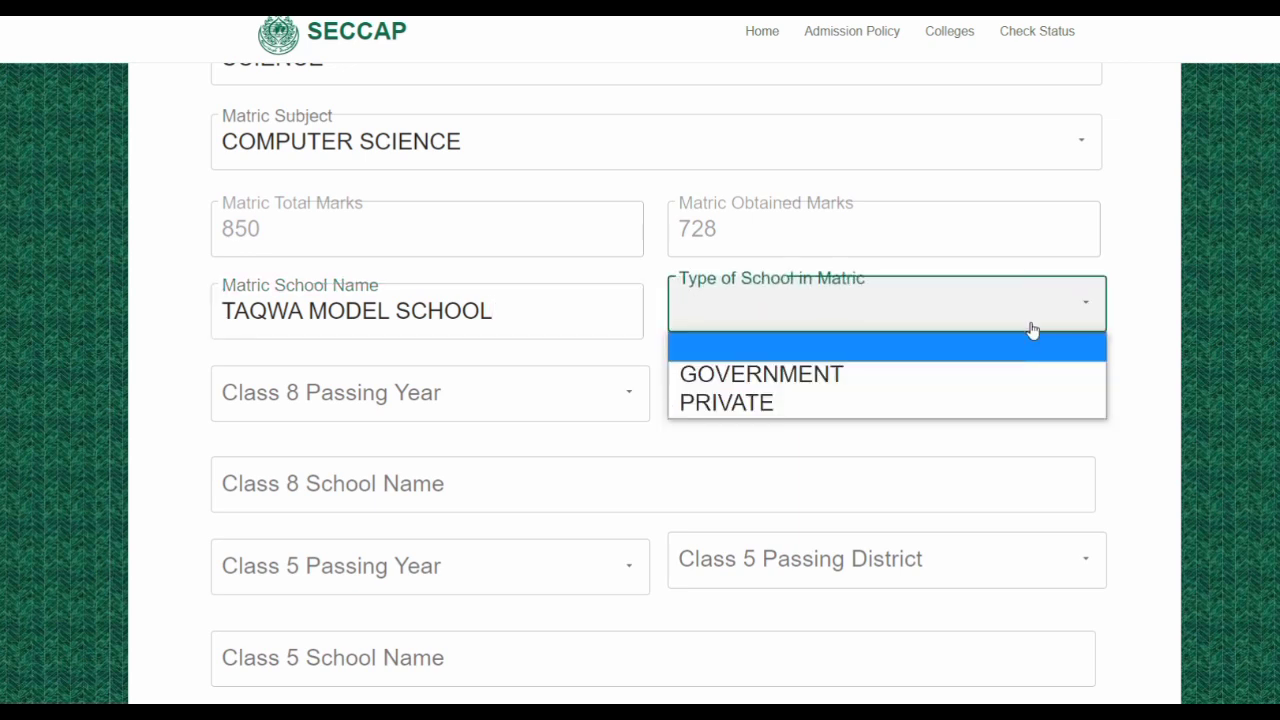
click(737, 403)
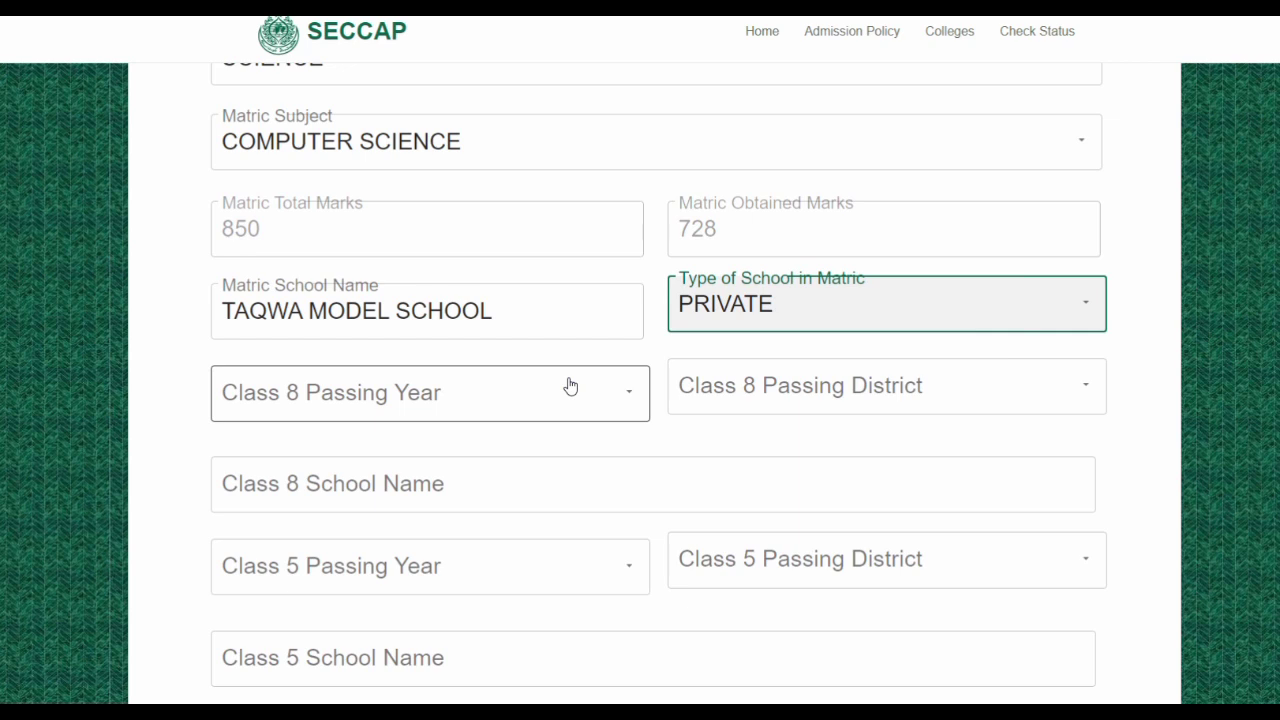
Set Class 8 passing year 2019, district KARACHI SOUTH, and school name TAQWA MODEL SCHOOL
click(633, 396)
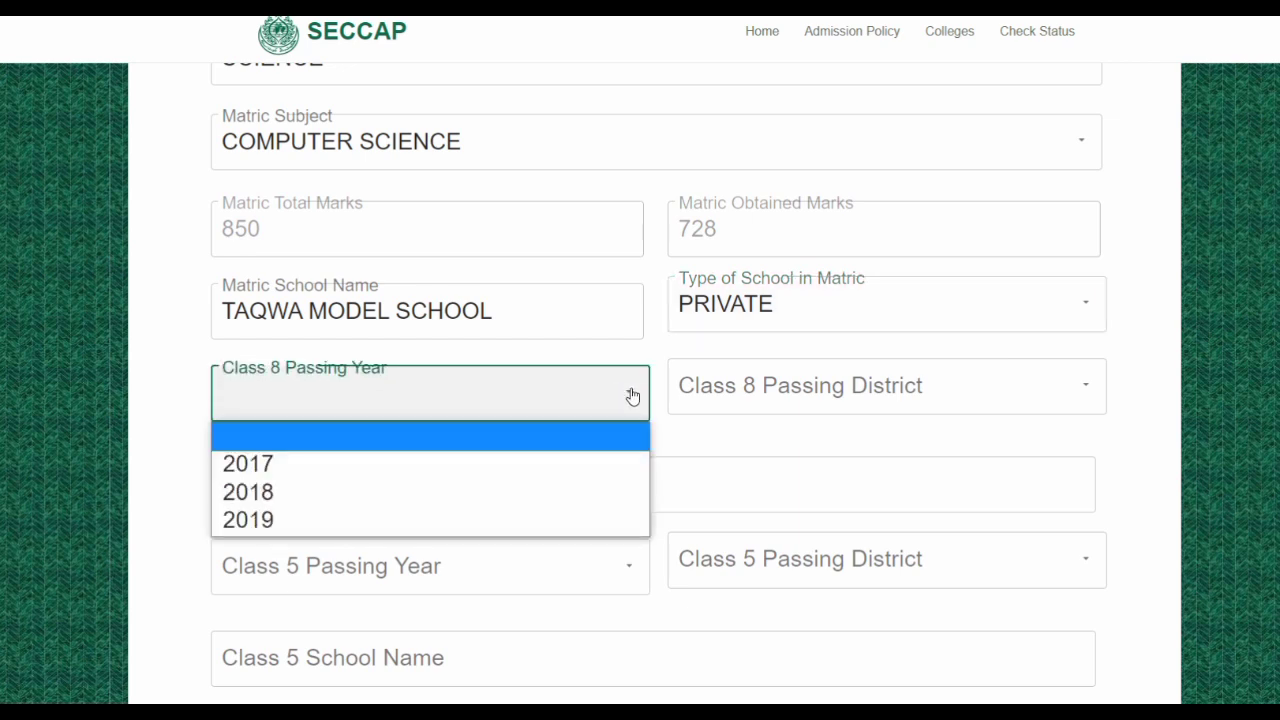
click(296, 521)
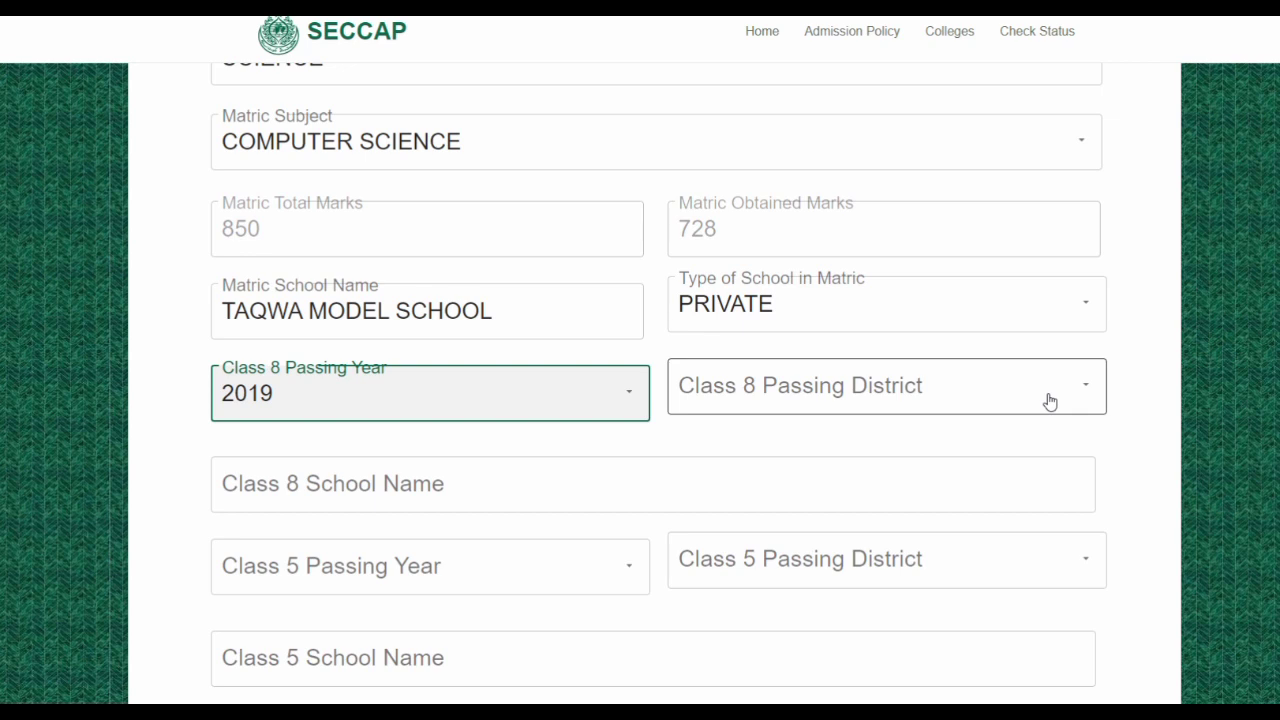
click(1088, 390)
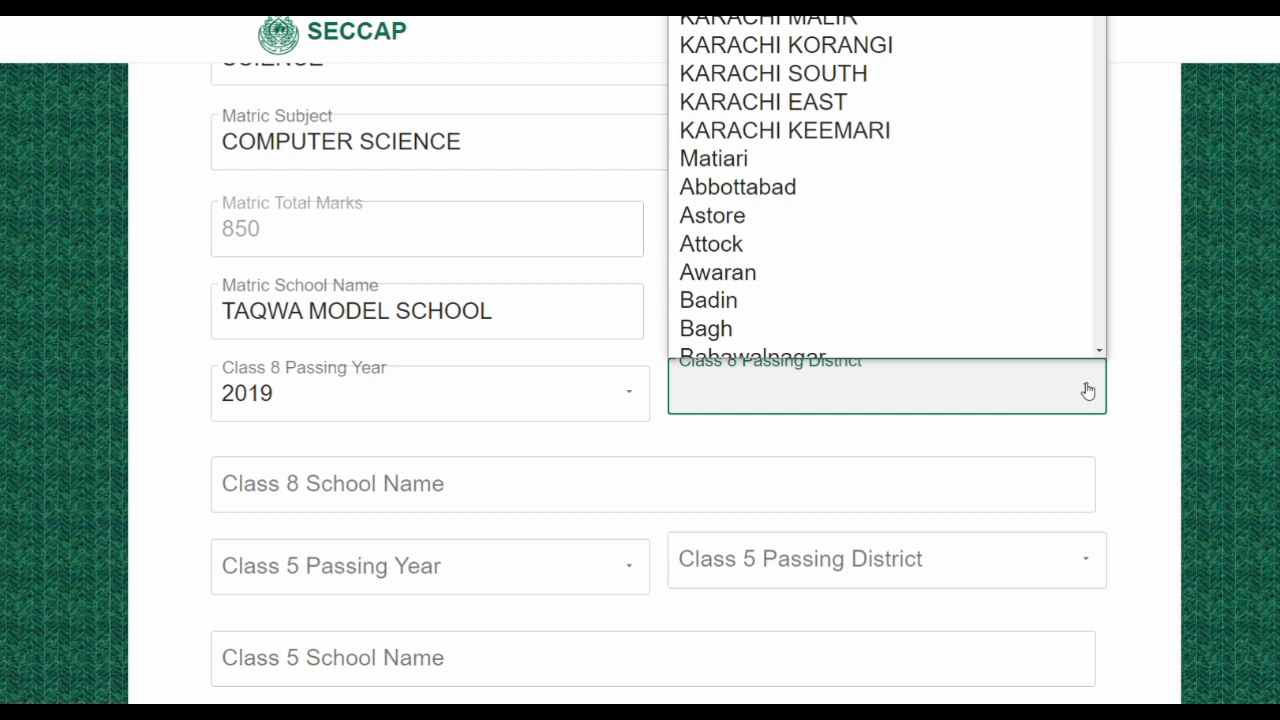
click(909, 59)
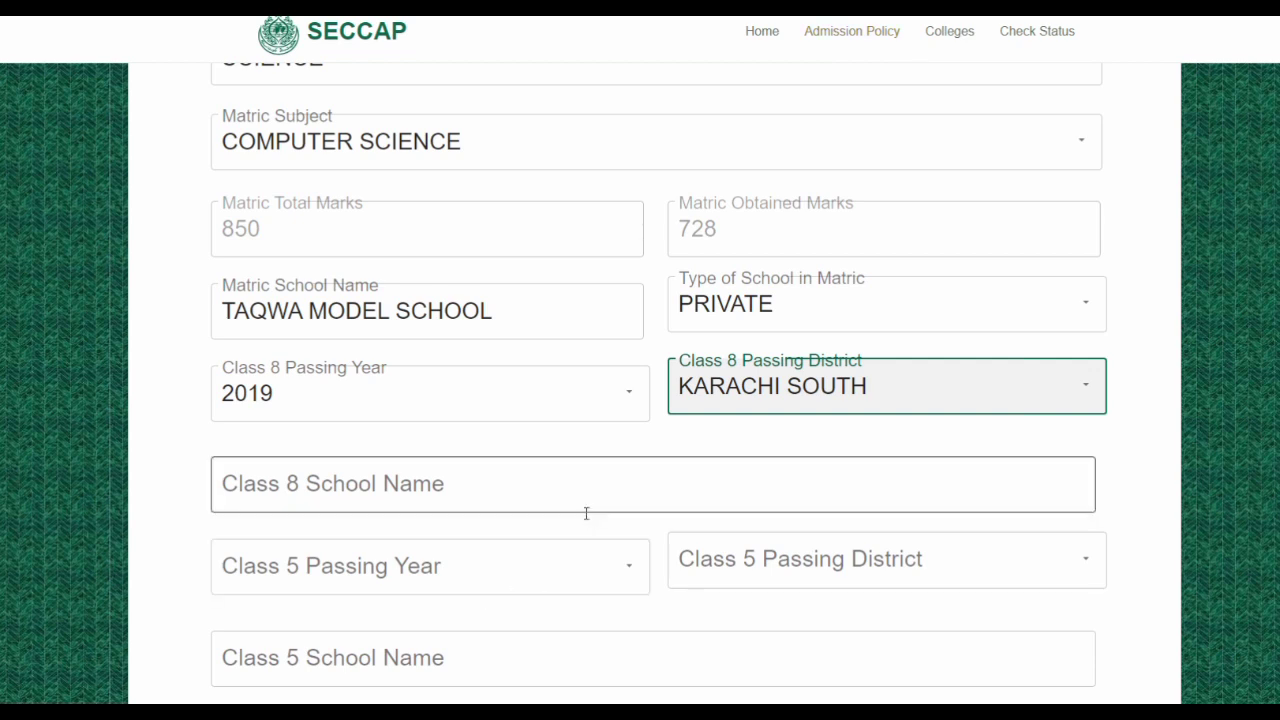
click(514, 487)
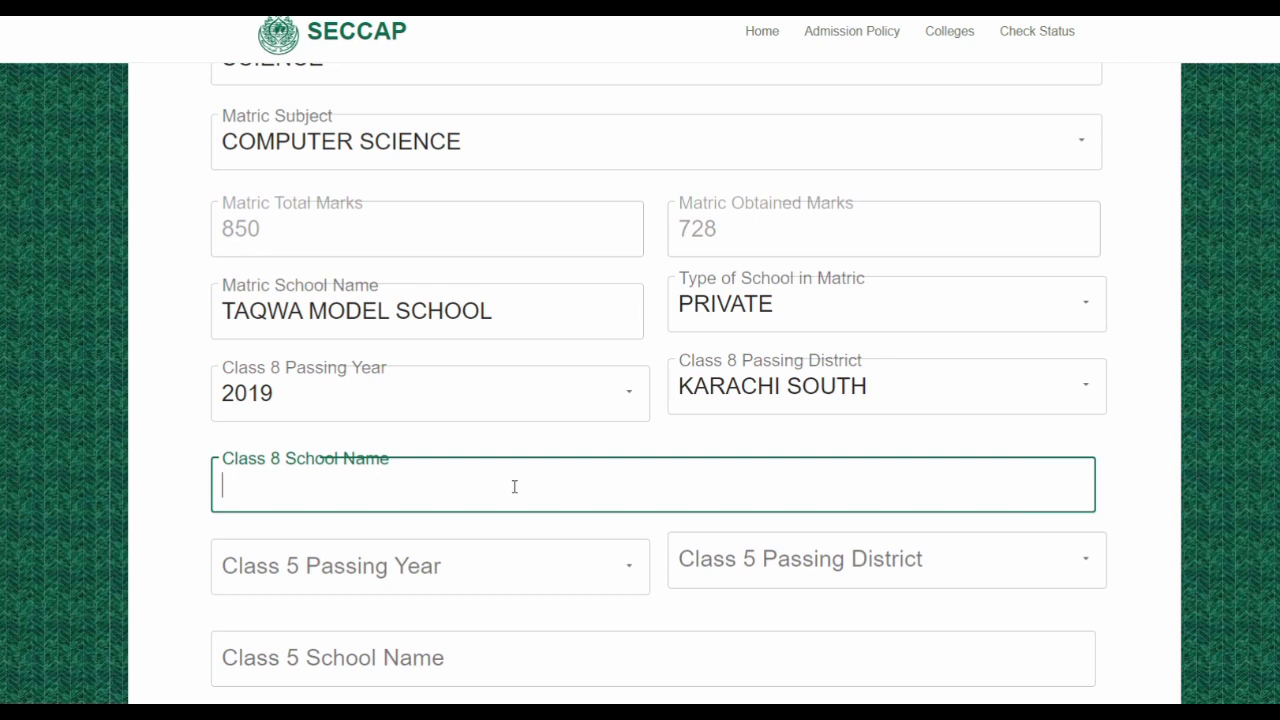
text(TAQWA )
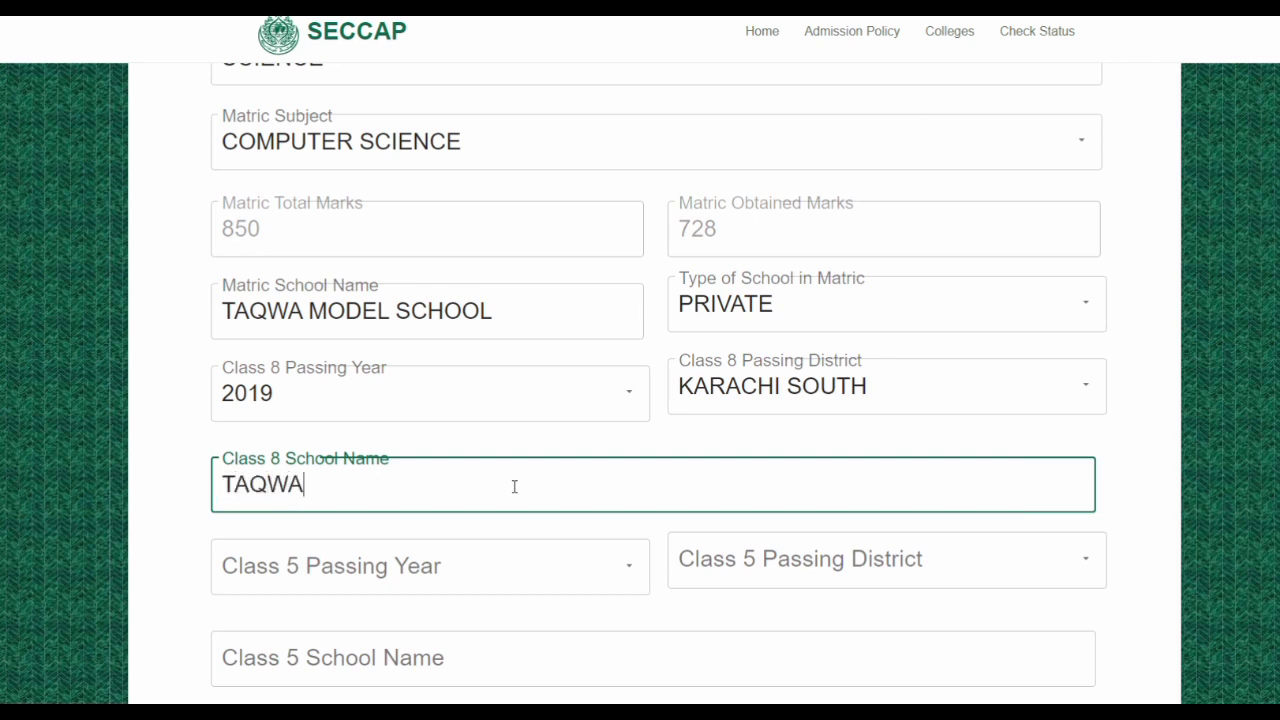
text(MODE)
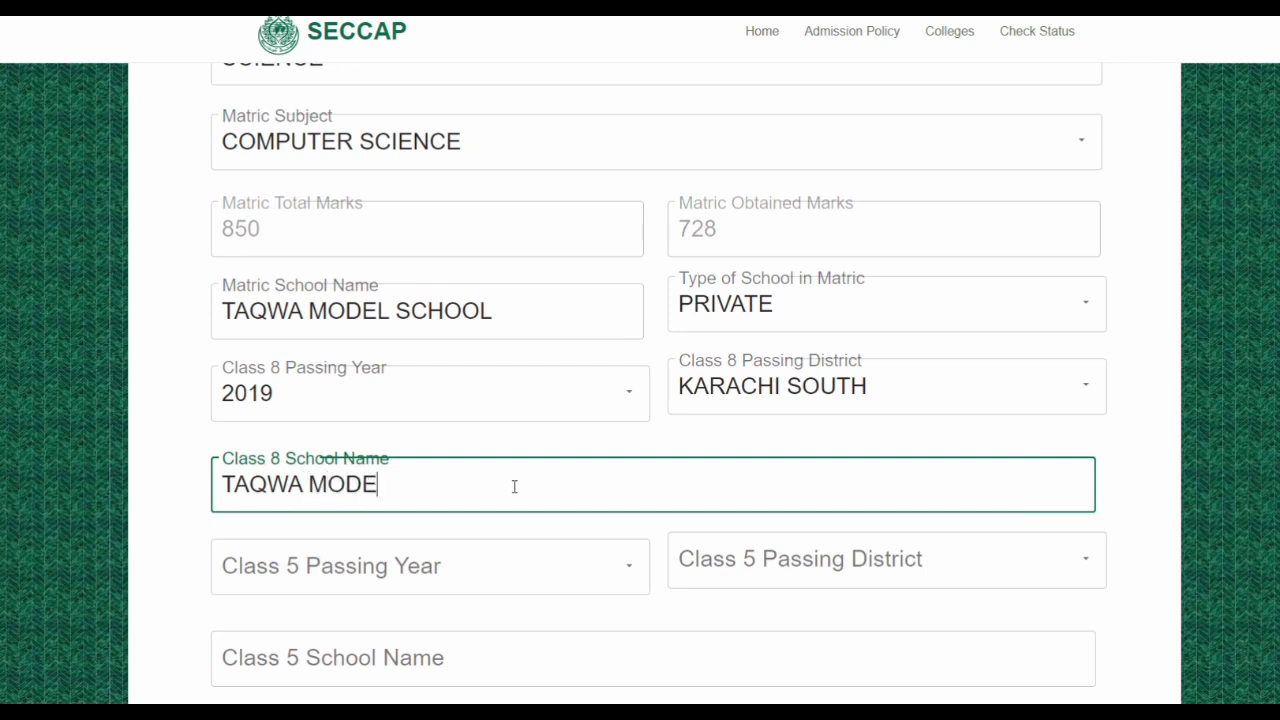
text(L SCHOOL)
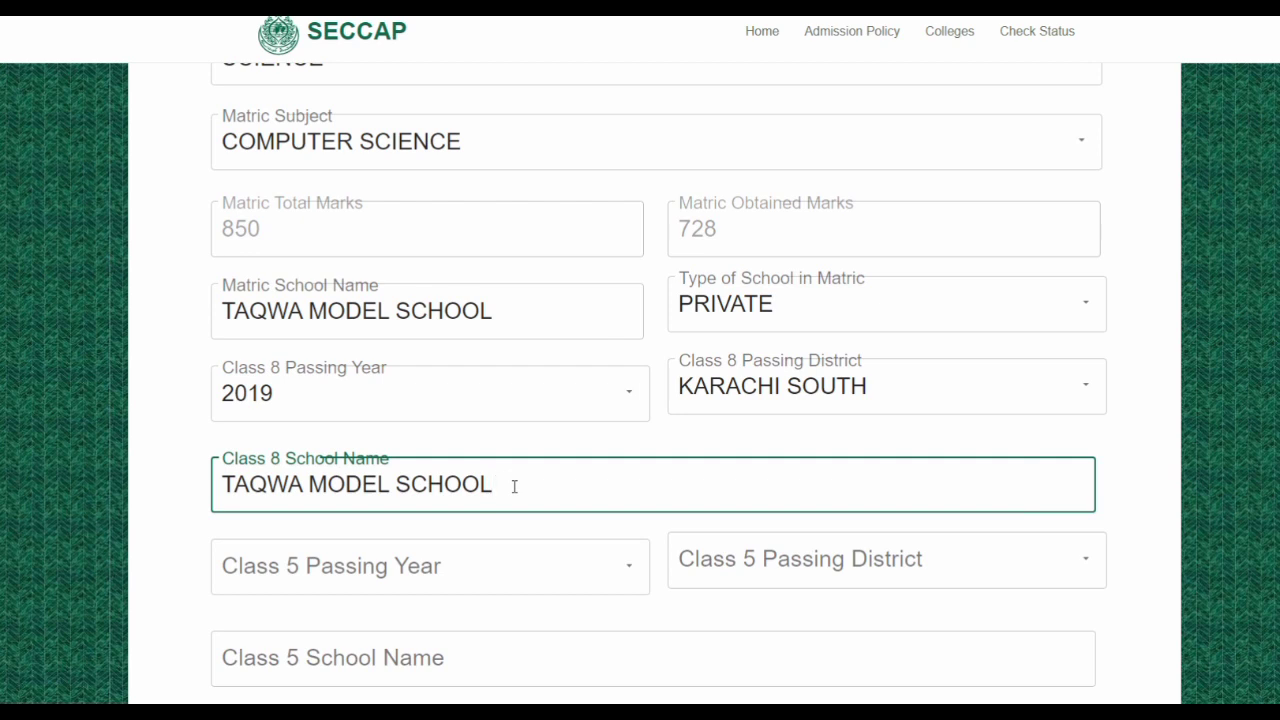
Set Class 5 passing year 2016, district KARACHI SOUTH, and school name TAQWA MODEL SCHOOL
scroll(514, 487, down, 3)
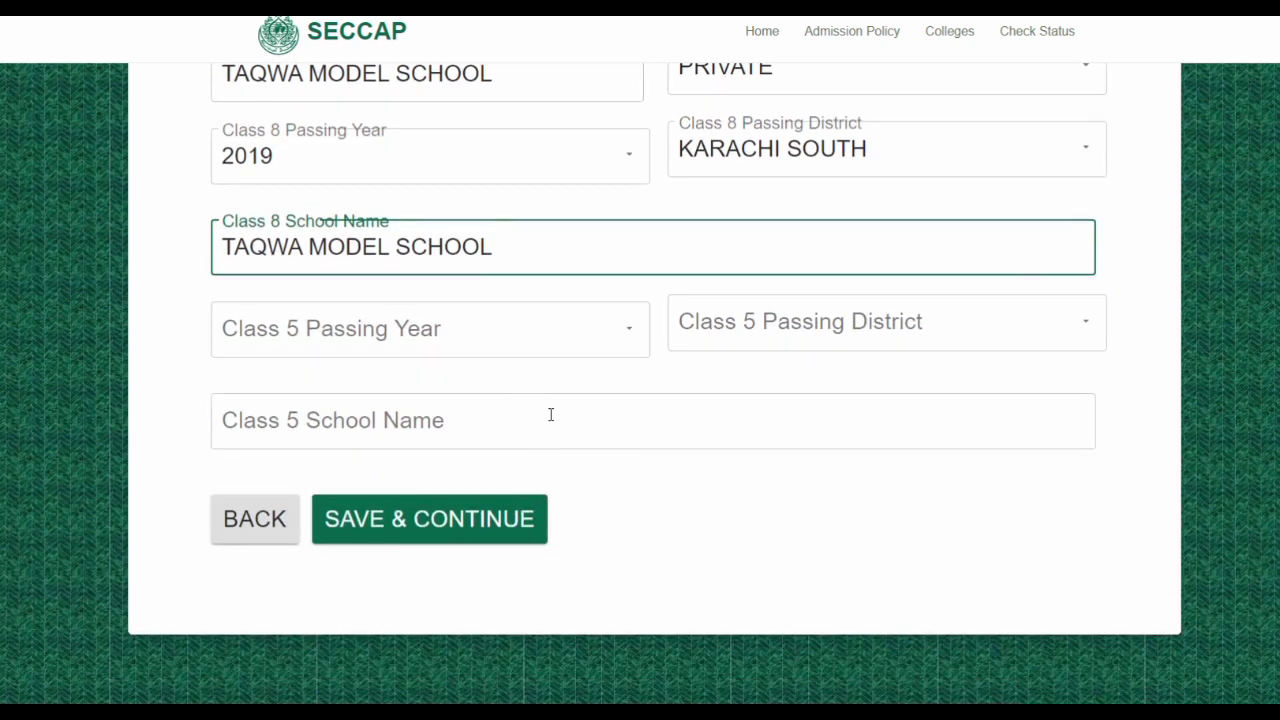
click(630, 336)
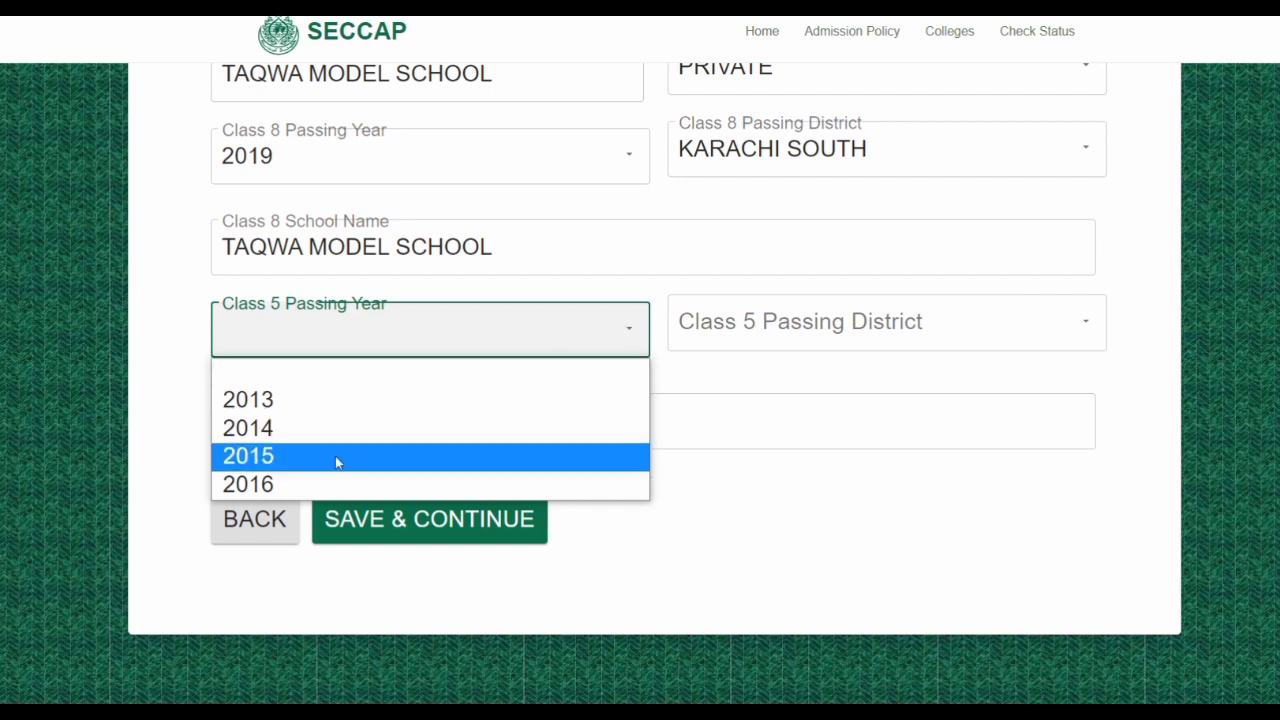
click(314, 483)
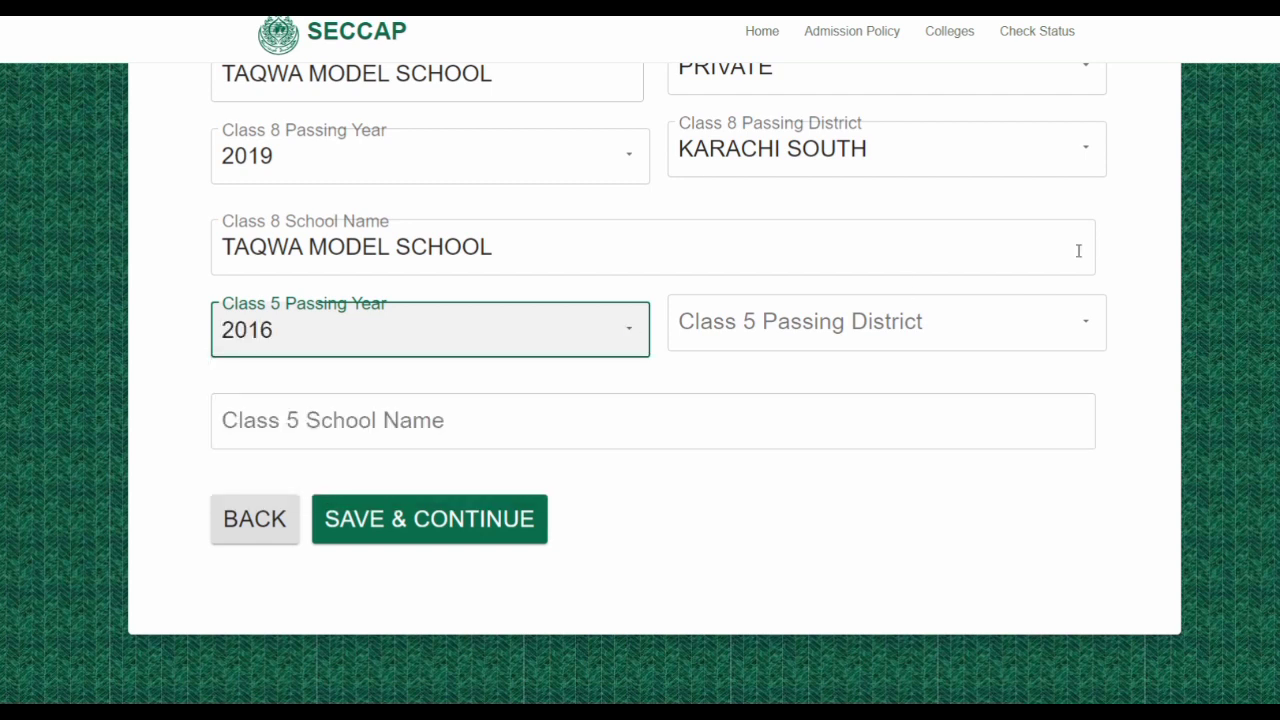
click(1085, 327)
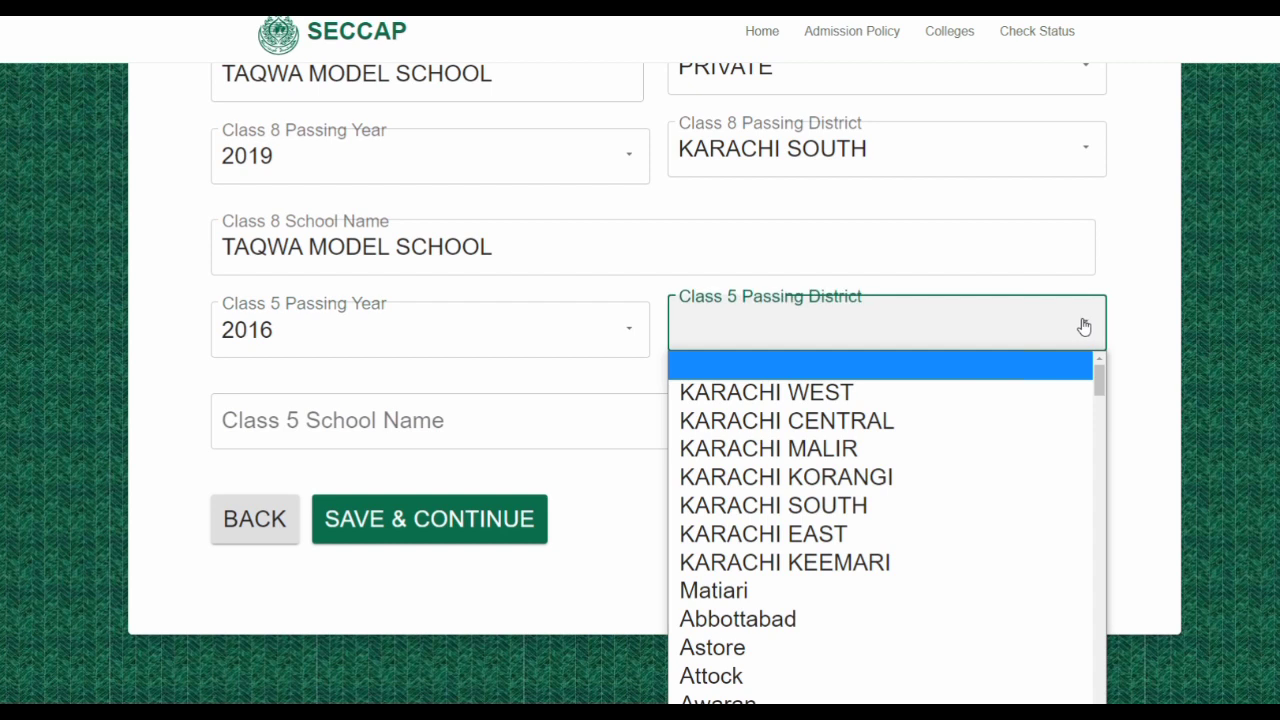
click(967, 517)
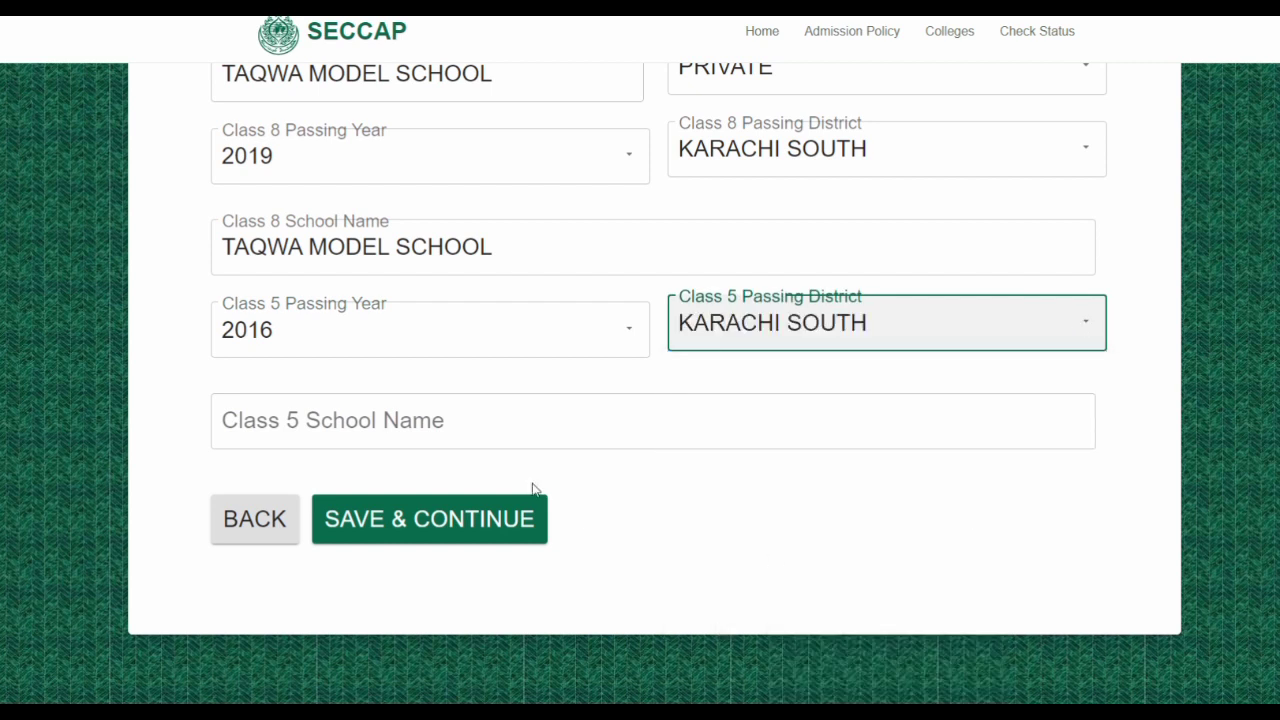
click(533, 418)
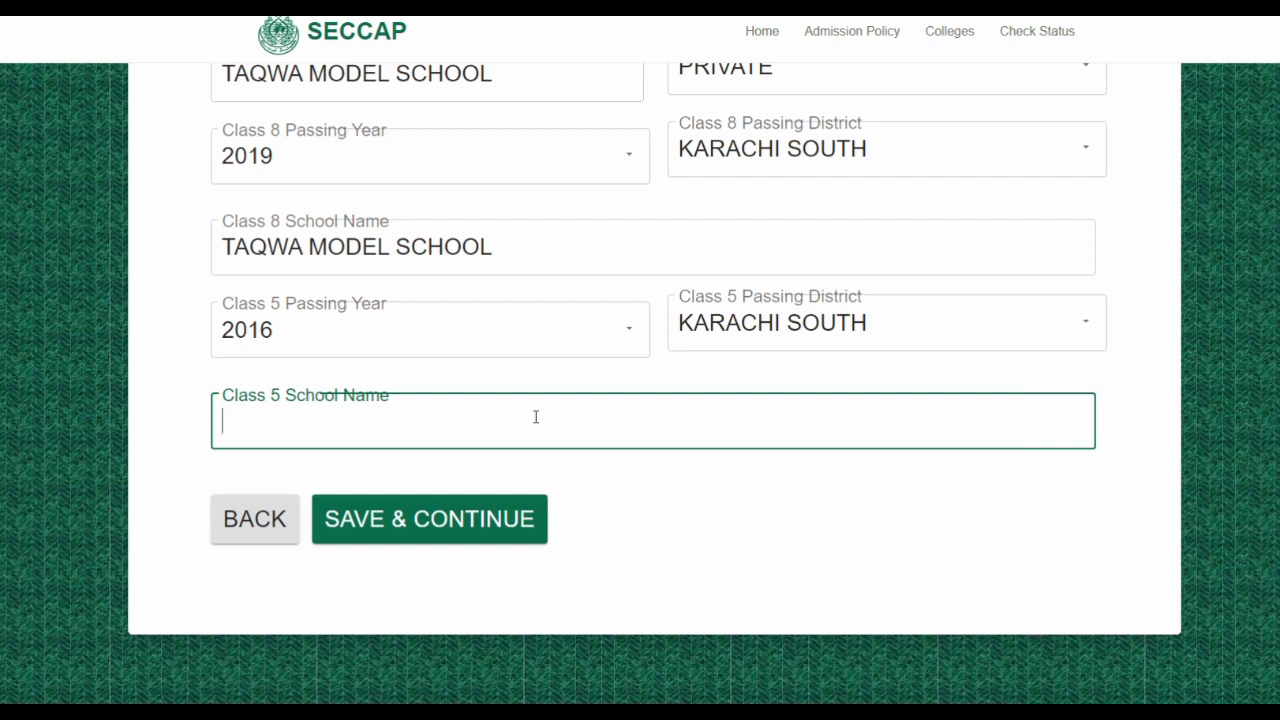
text(TAQWA MODEL SCHOOL)
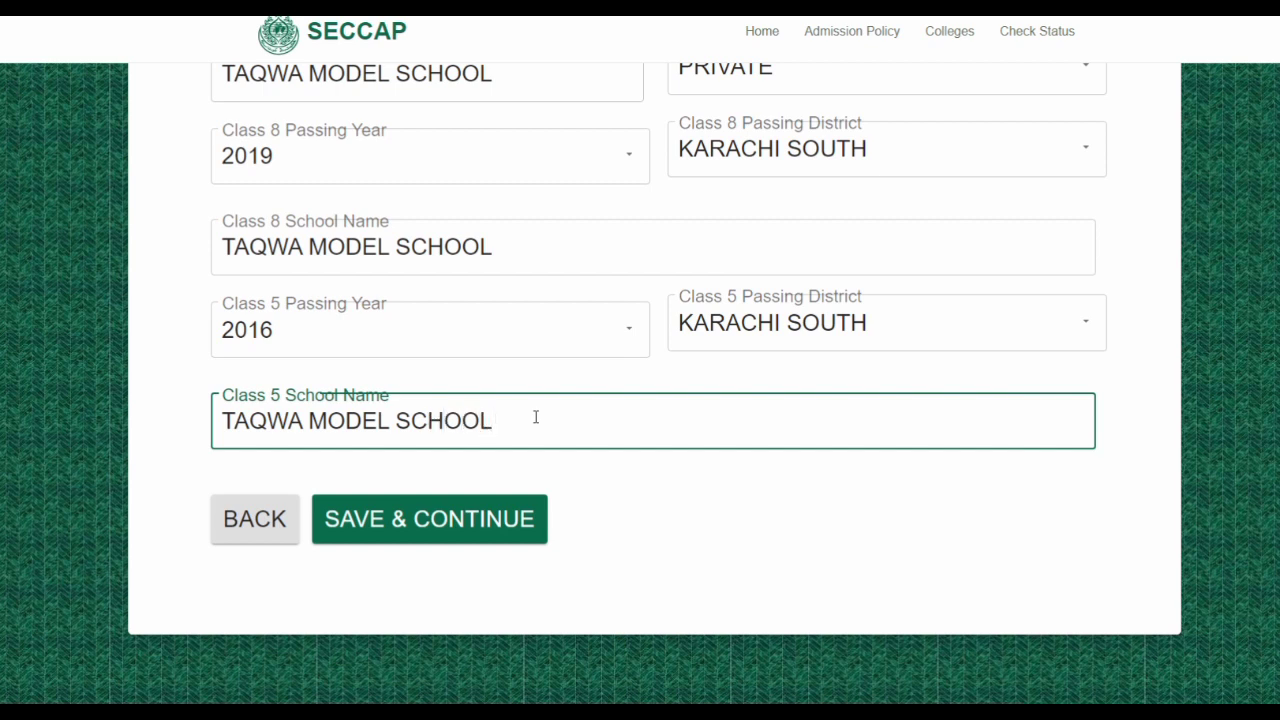
scroll(537, 417, up, 6)
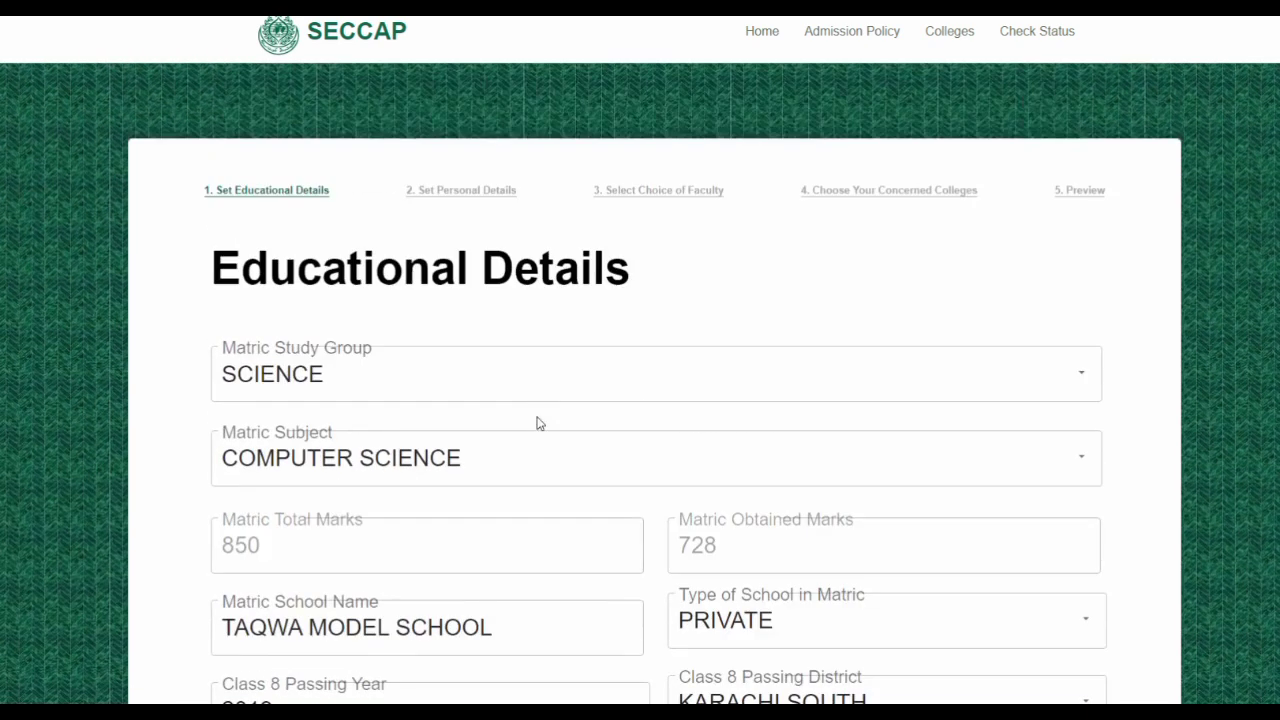
scroll(537, 422, down, 3)
scroll(537, 422, up, 1)
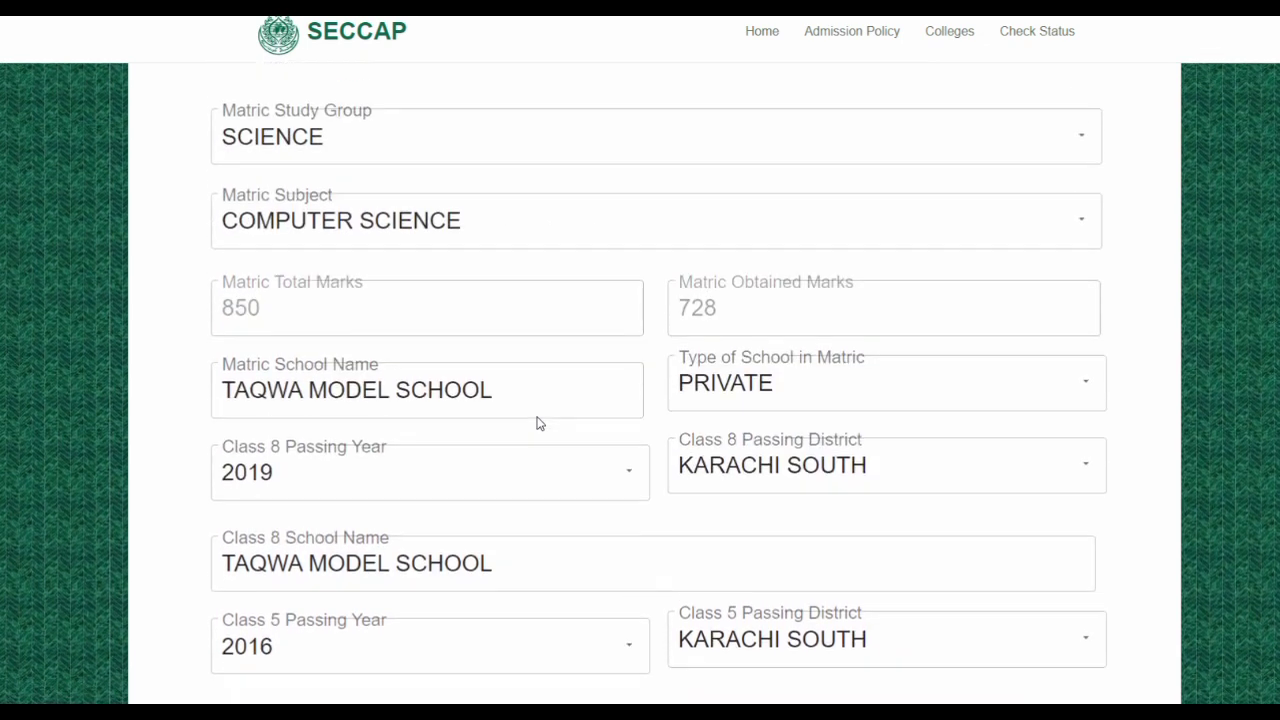
scroll(537, 420, down, 2)
scroll(537, 417, down, 1)
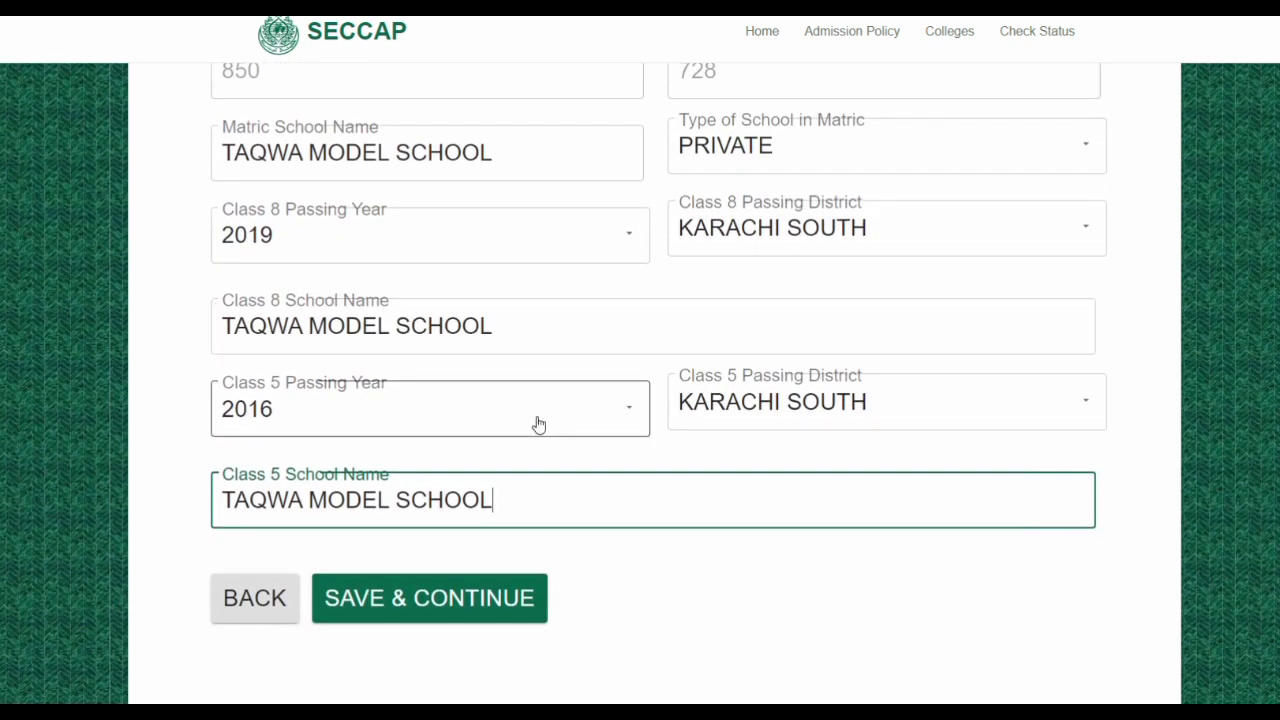
scroll(538, 425, up, 2)
scroll(538, 425, down, 4)
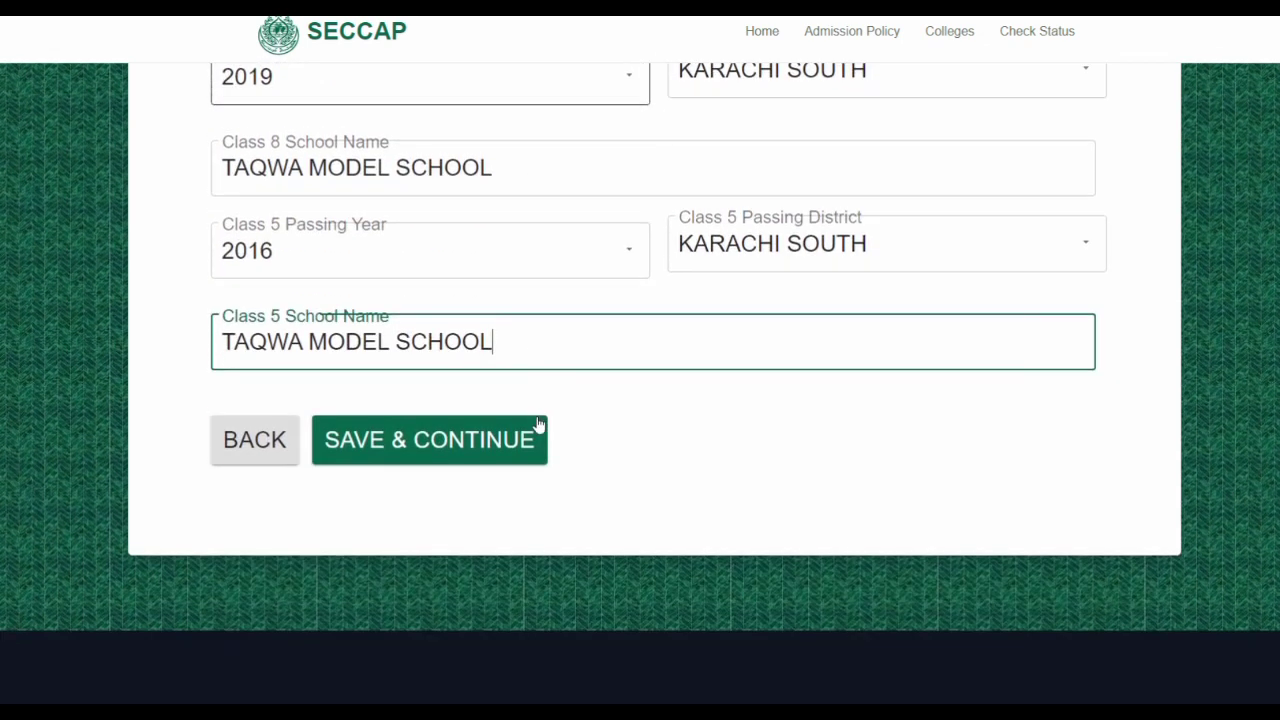
scroll(538, 425, up, 4)
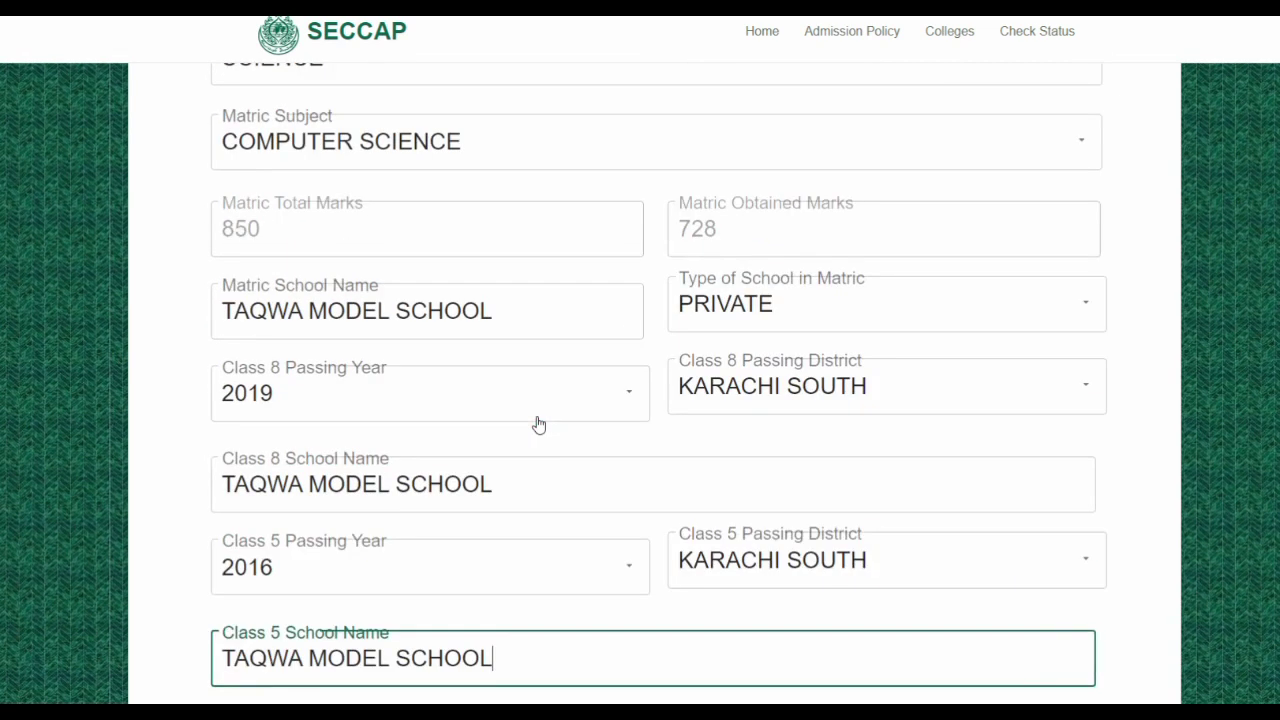
scroll(538, 425, down, 2)
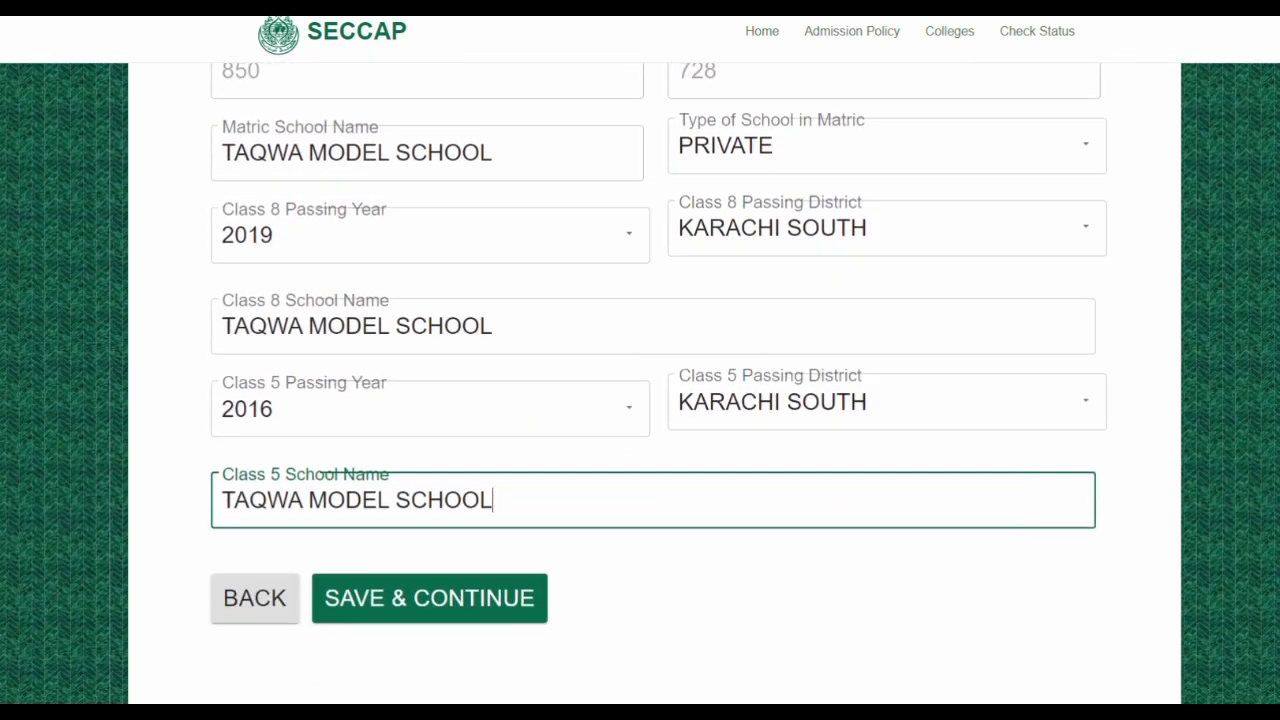
Save the educational details and enter the applicant's e-mail address on Personal Details
click(436, 597)
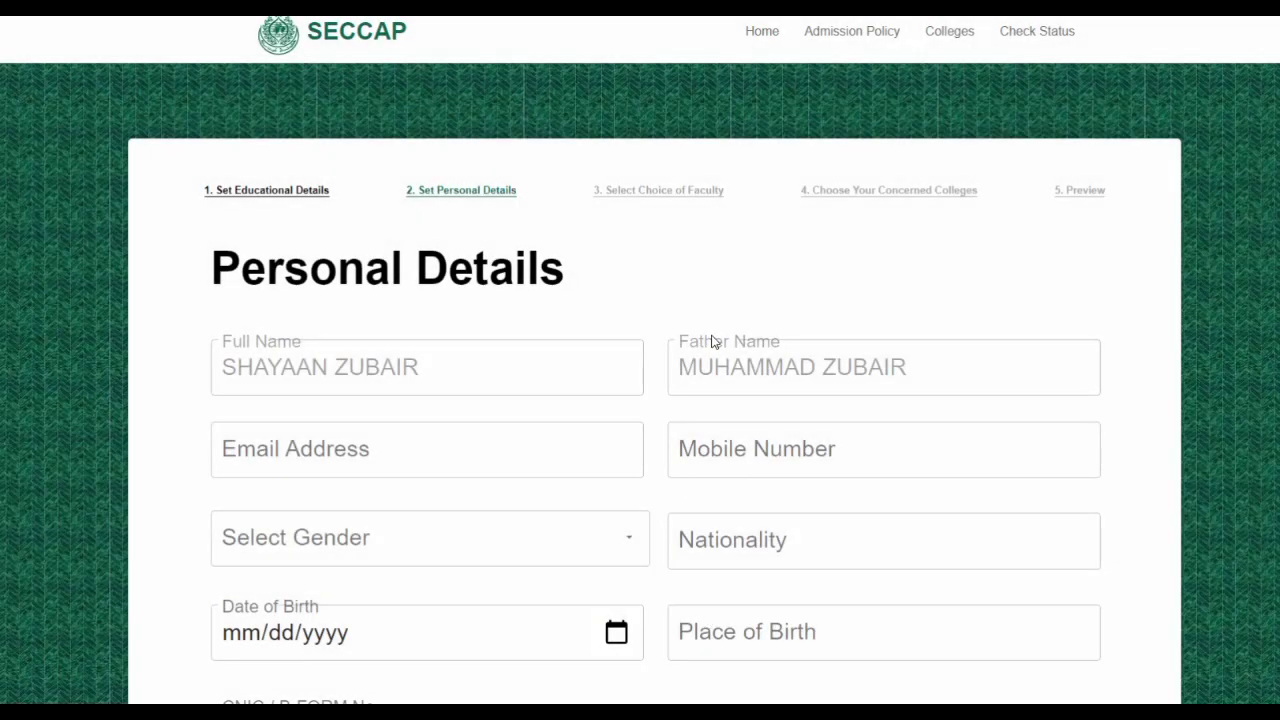
scroll(586, 357, down, 1)
click(587, 352)
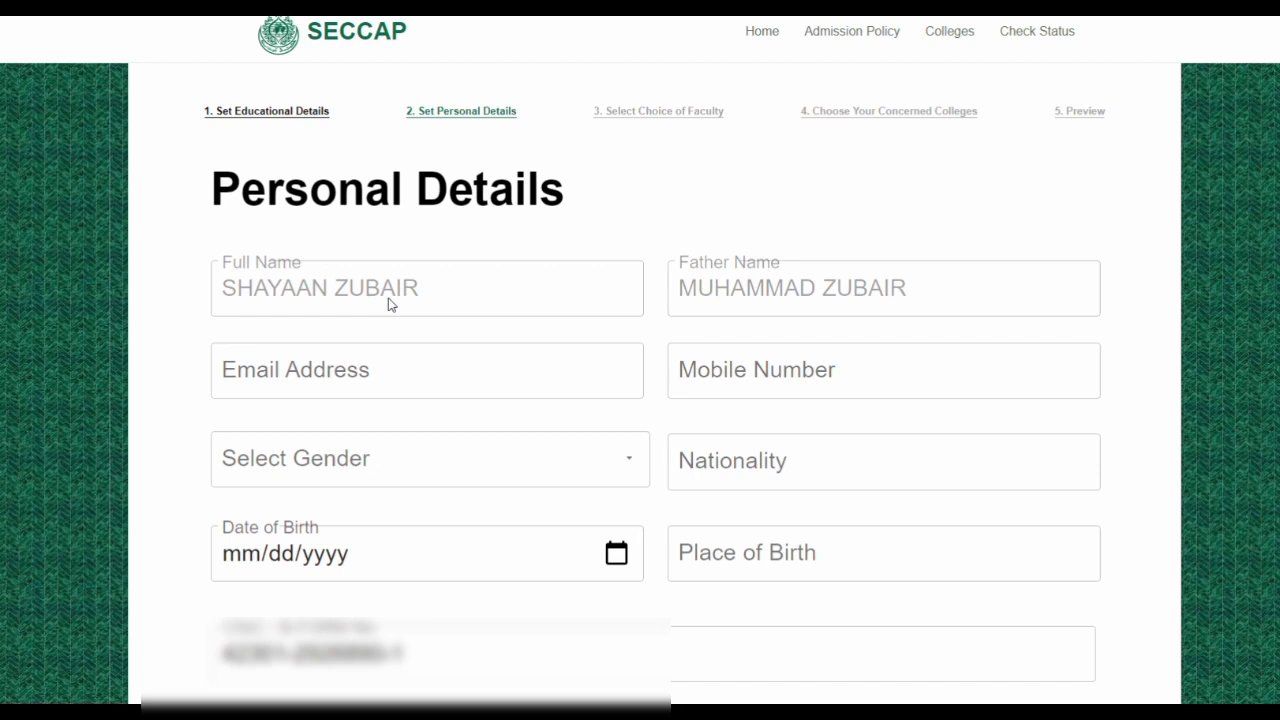
click(380, 371)
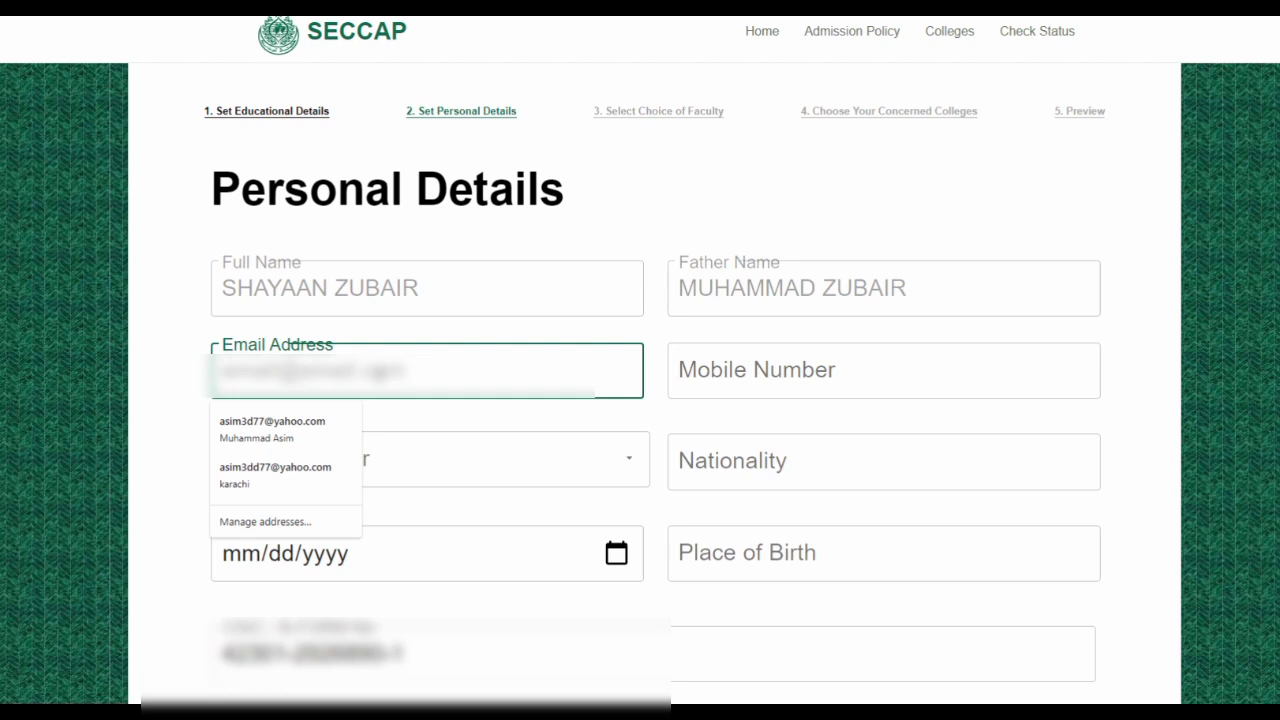
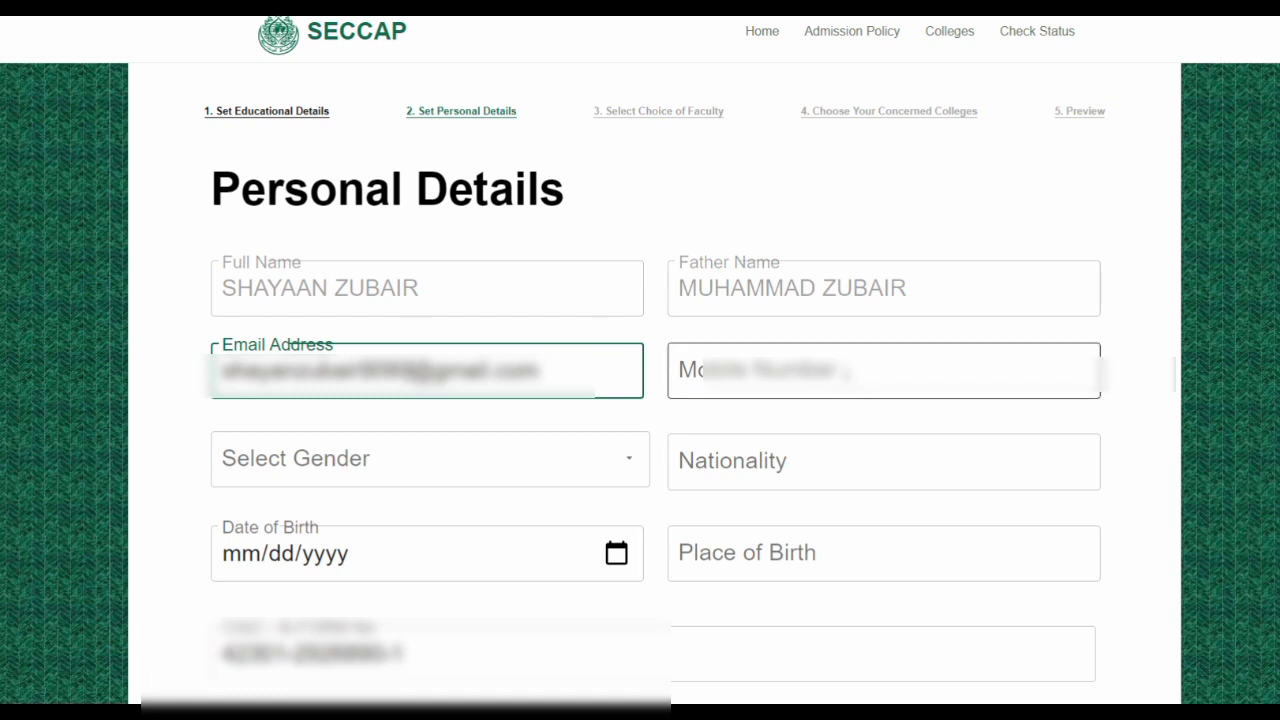
Enter the applicant's mobile number
click(845, 372)
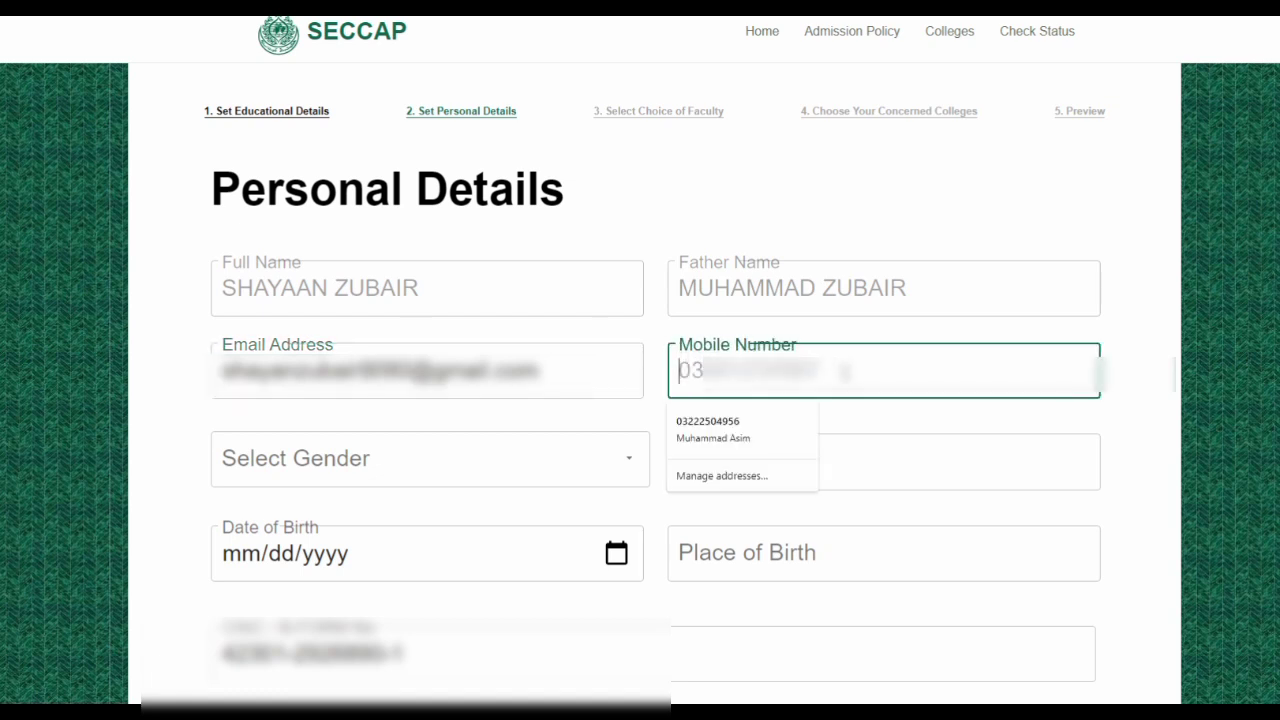
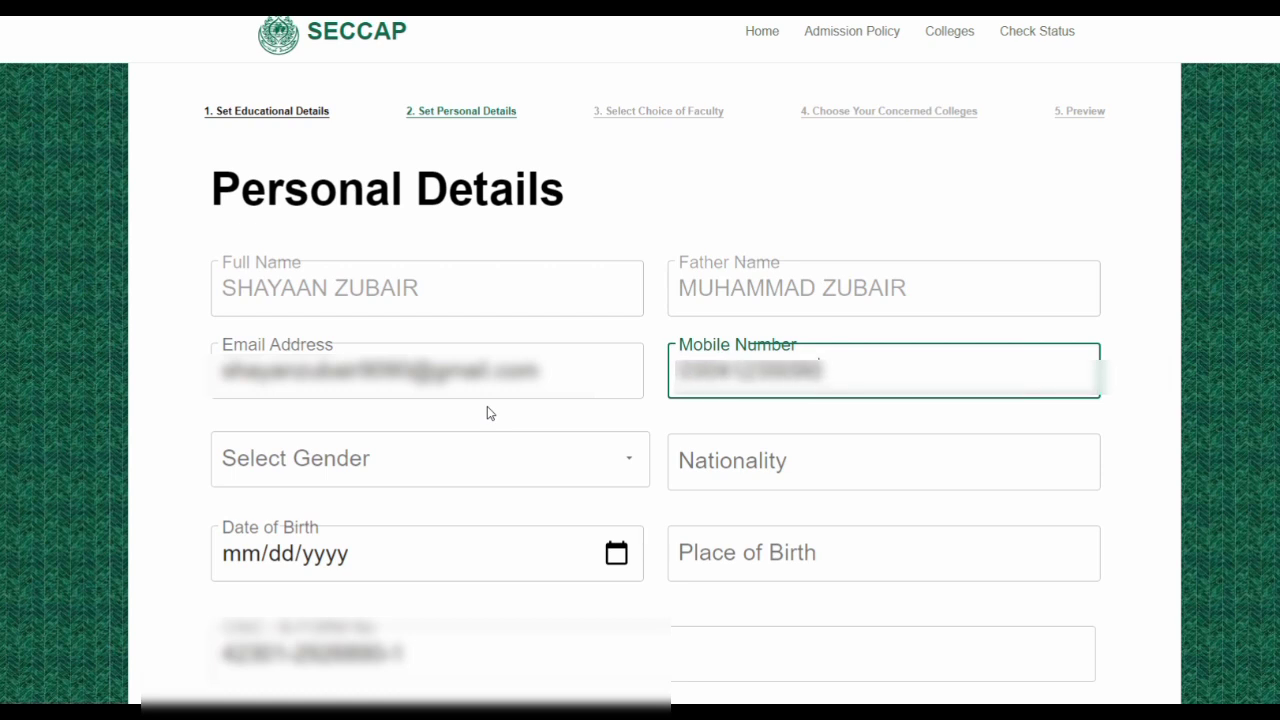
scroll(577, 407, down, 1)
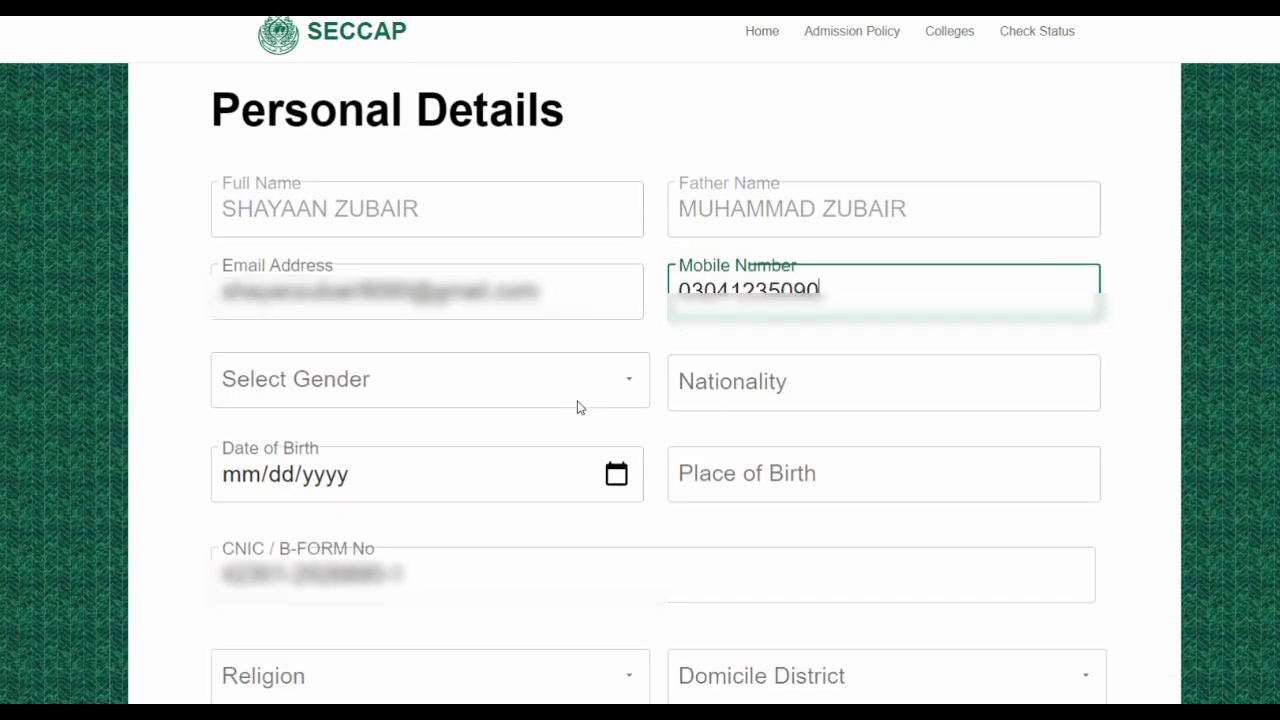
Set the gender to Male and enter Pakistani as the nationality
click(633, 385)
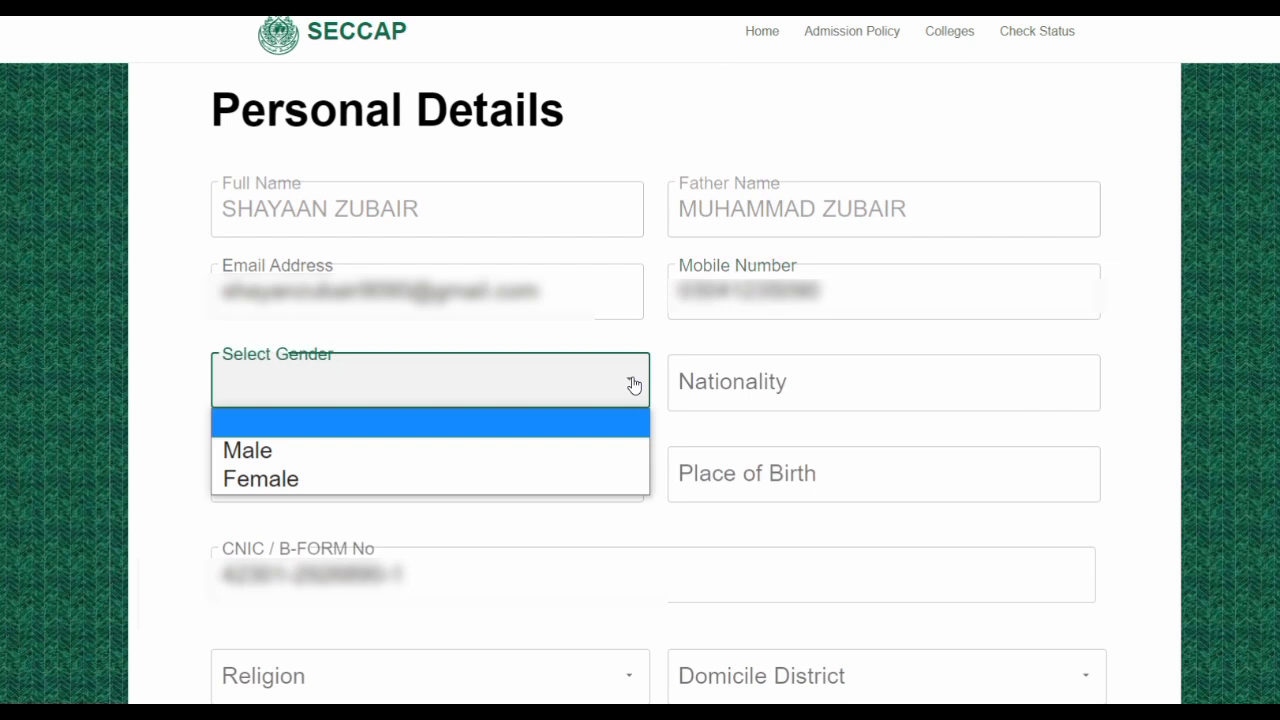
click(399, 451)
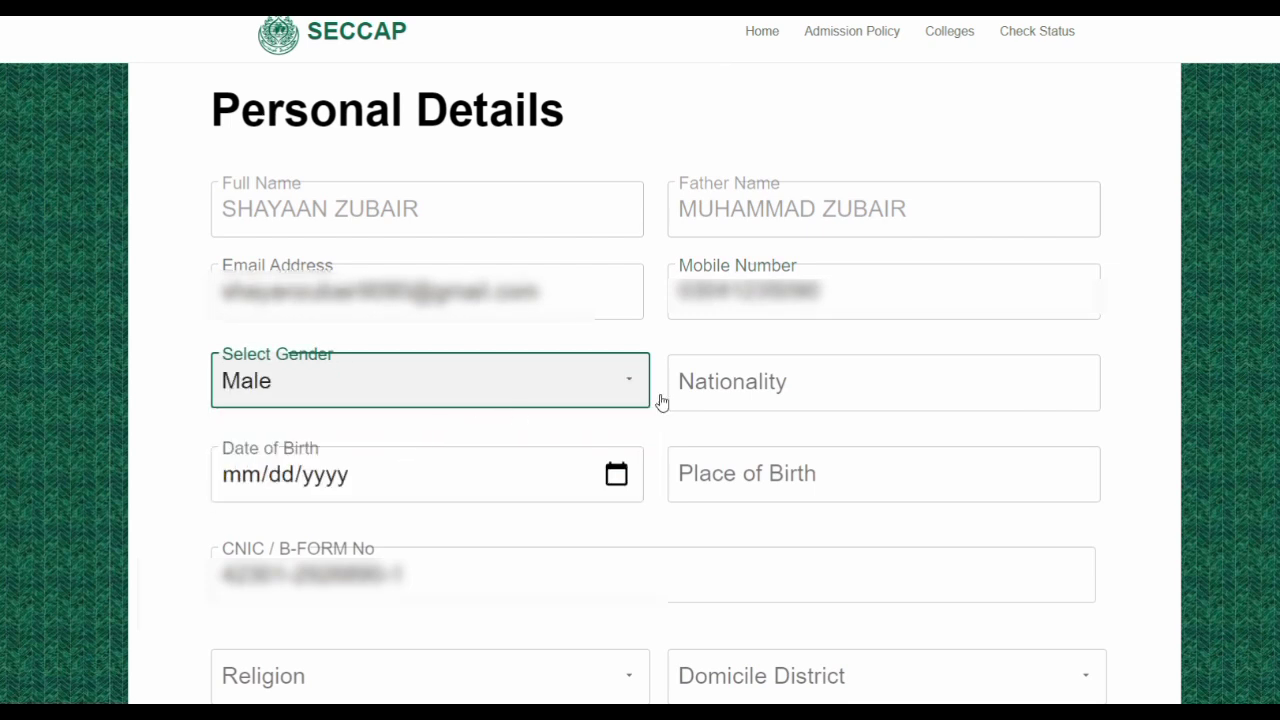
click(850, 381)
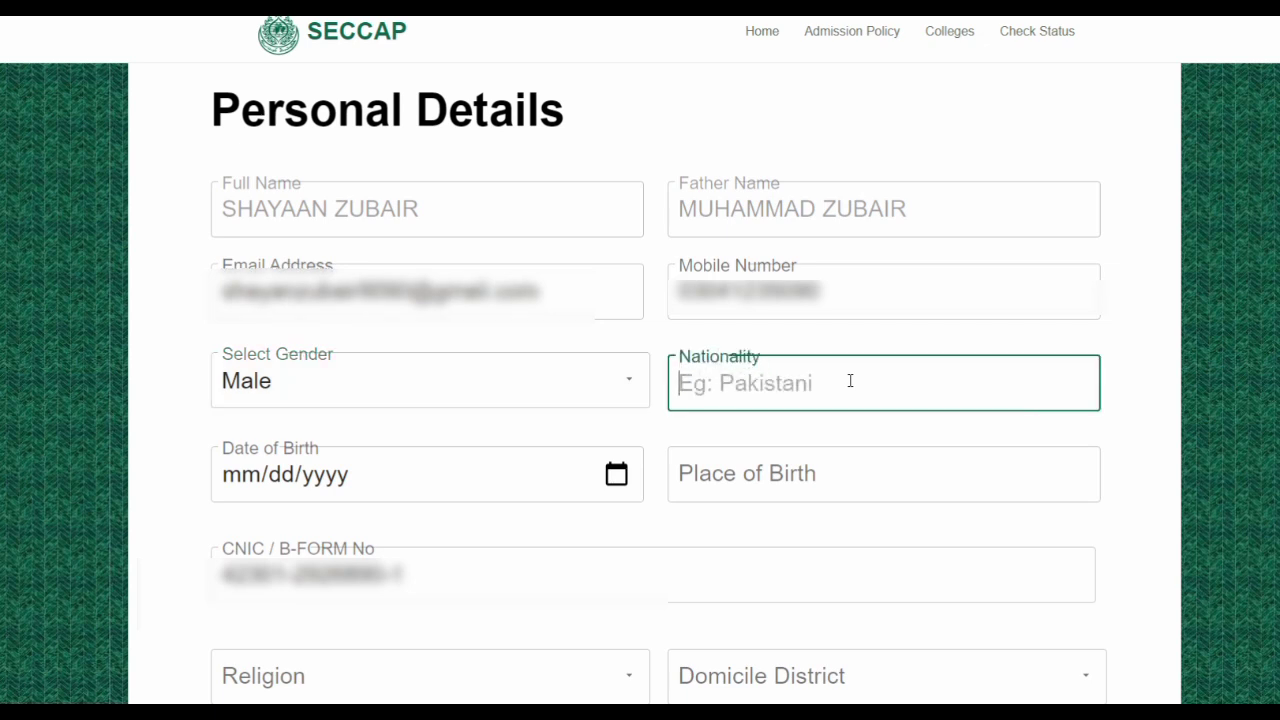
text(P)
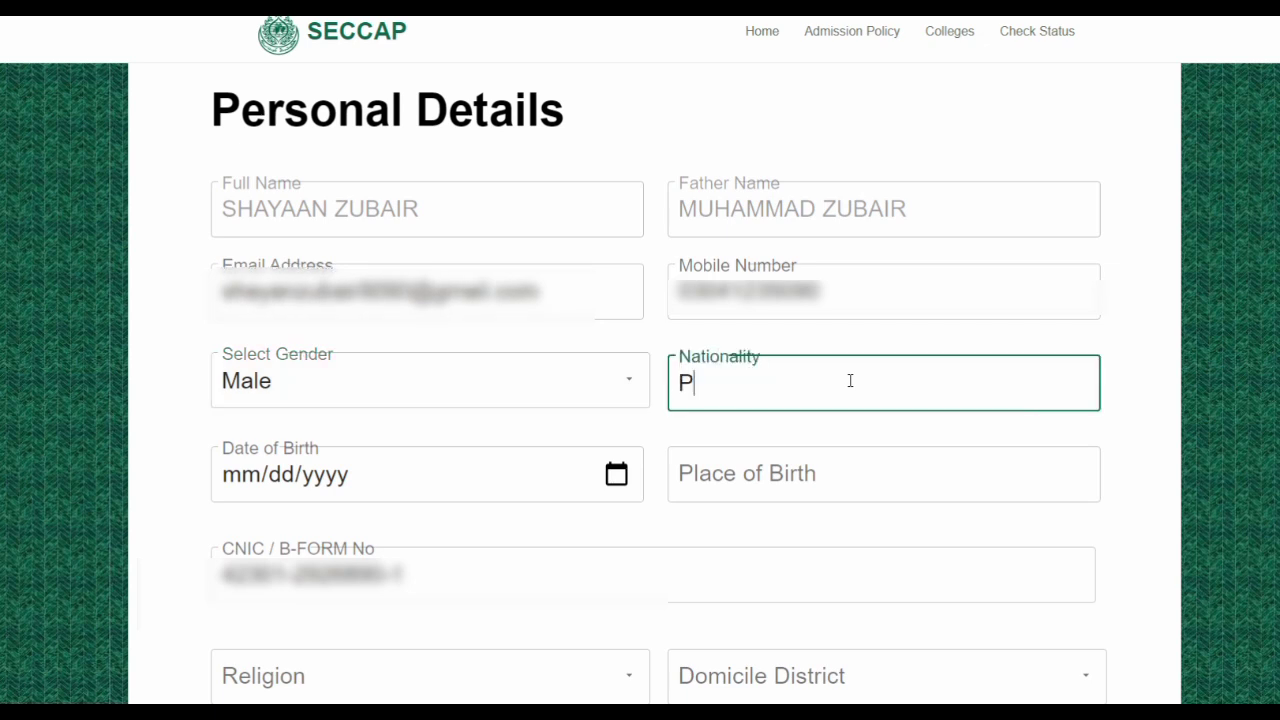
text(akistani)
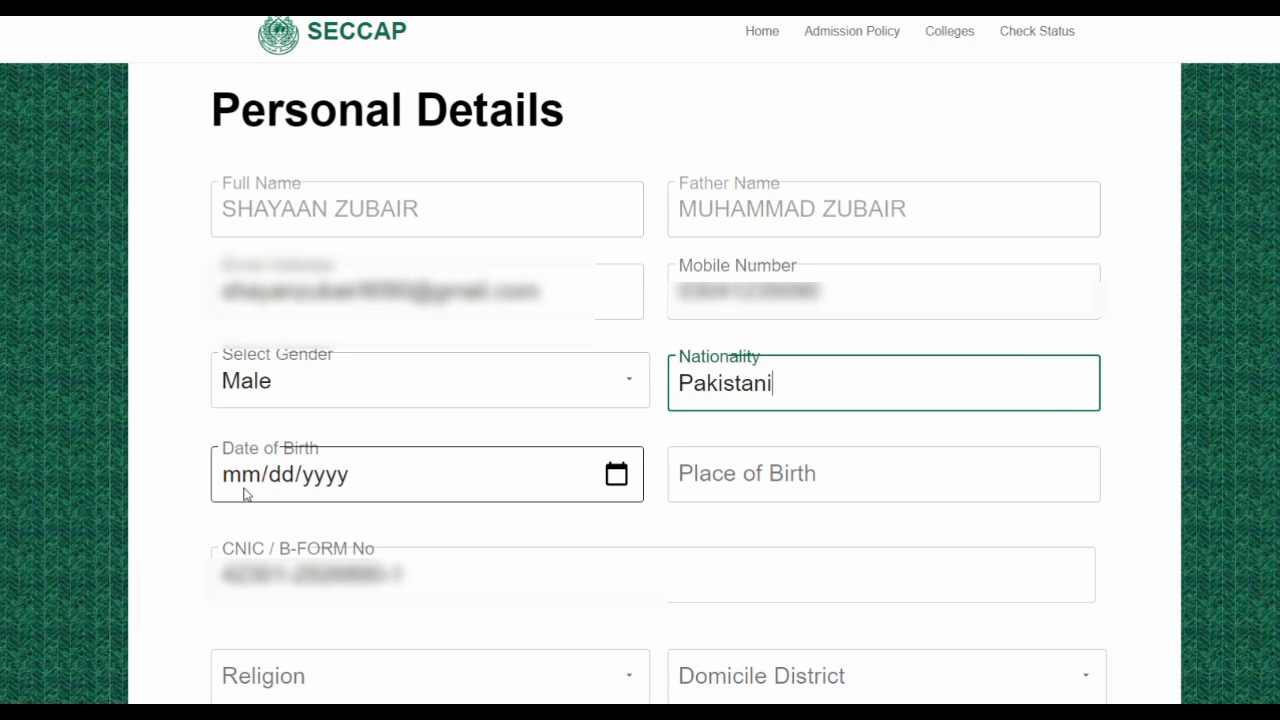
click(318, 478)
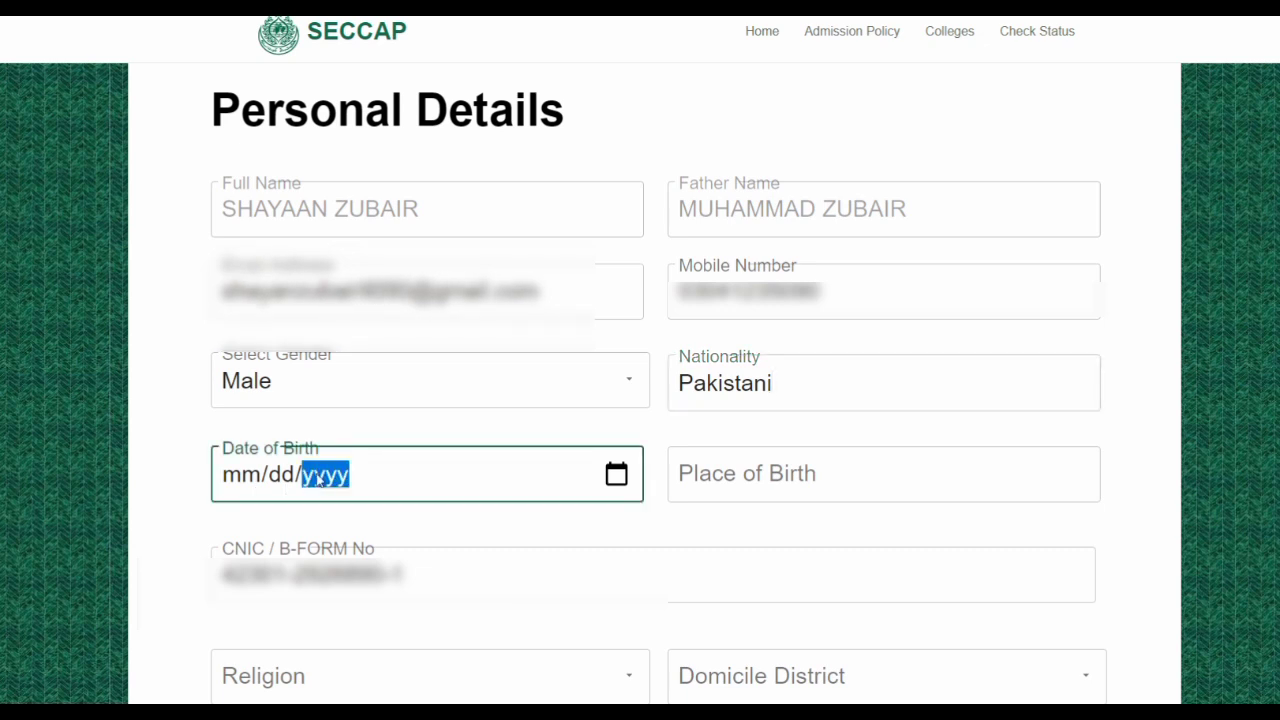
click(252, 479)
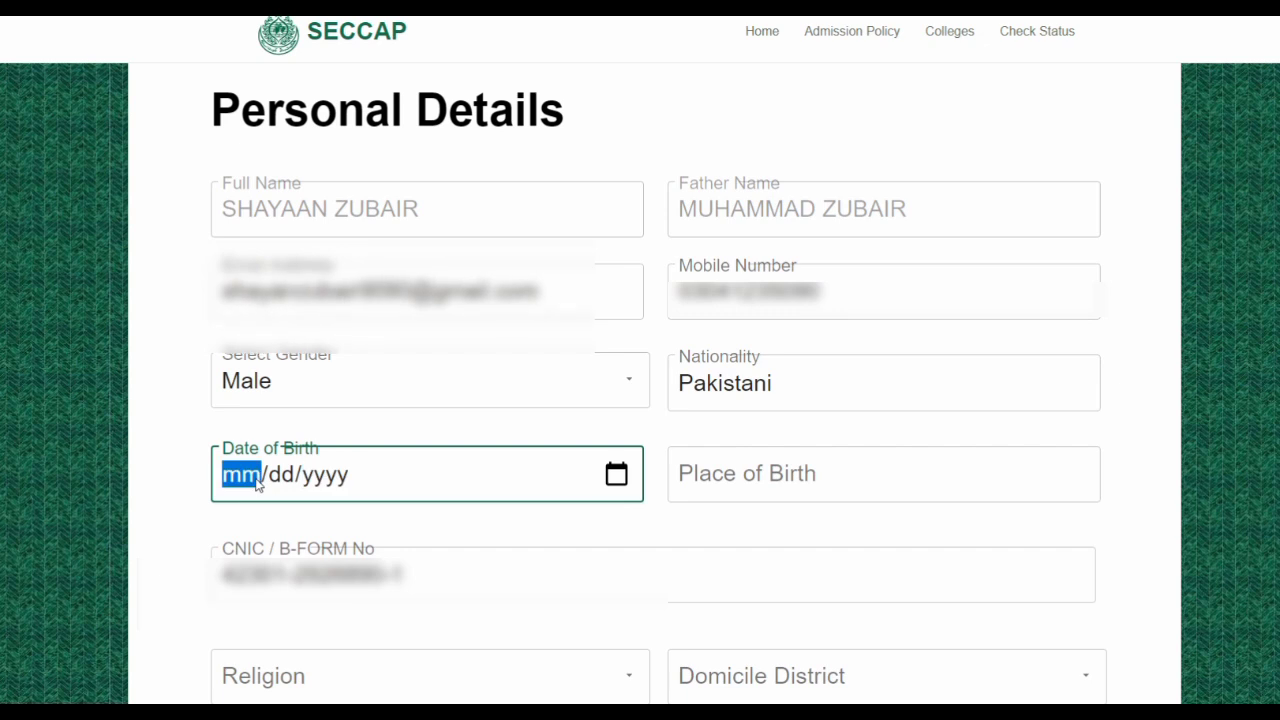
text(09/)
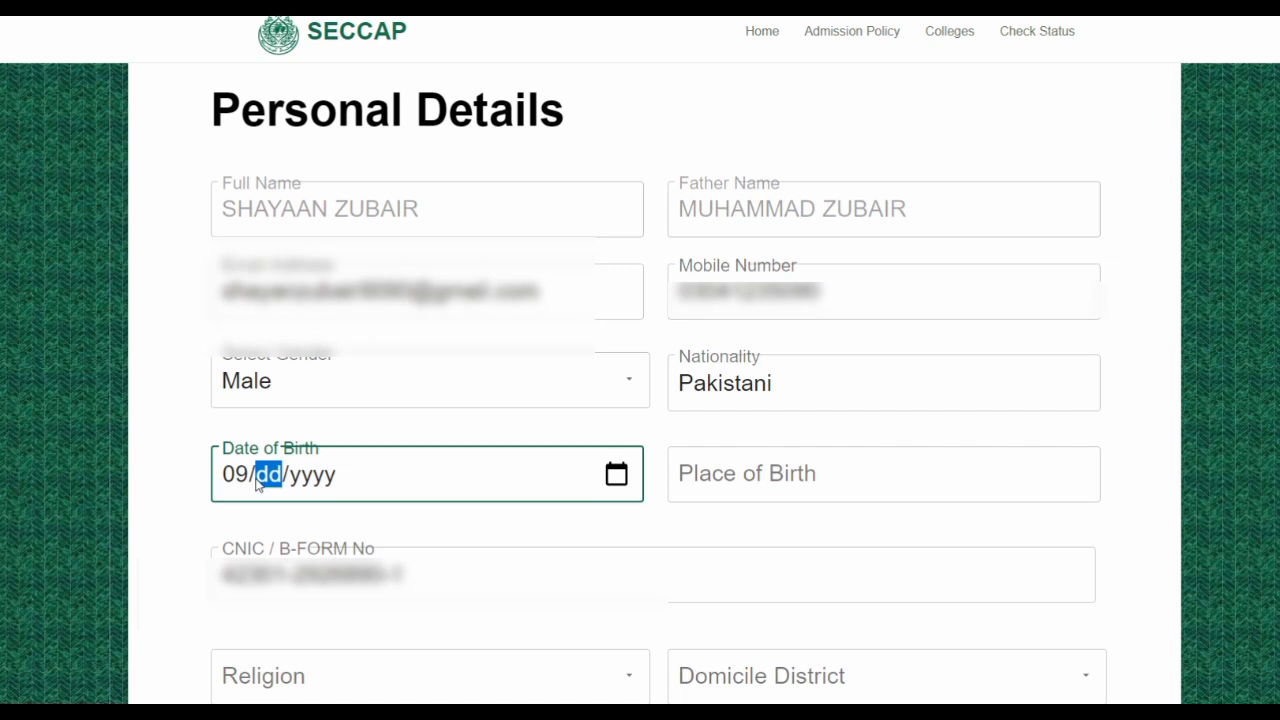
text(18/)
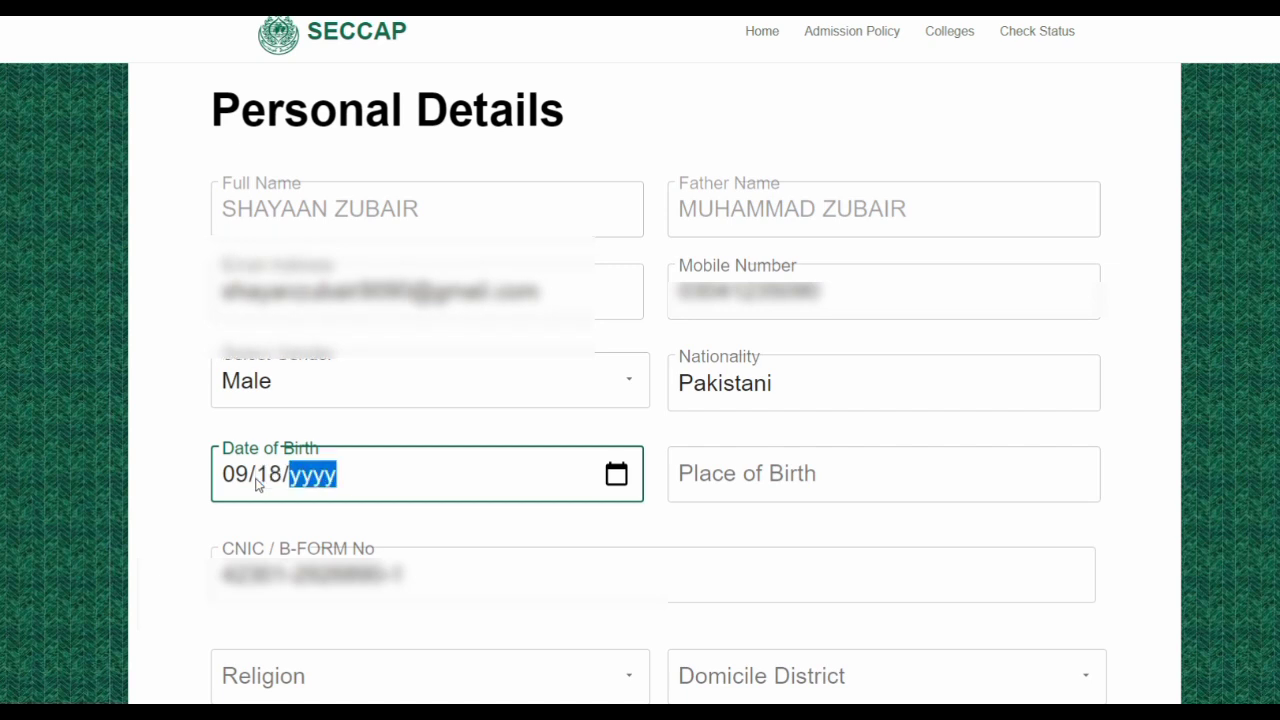
text(2004)
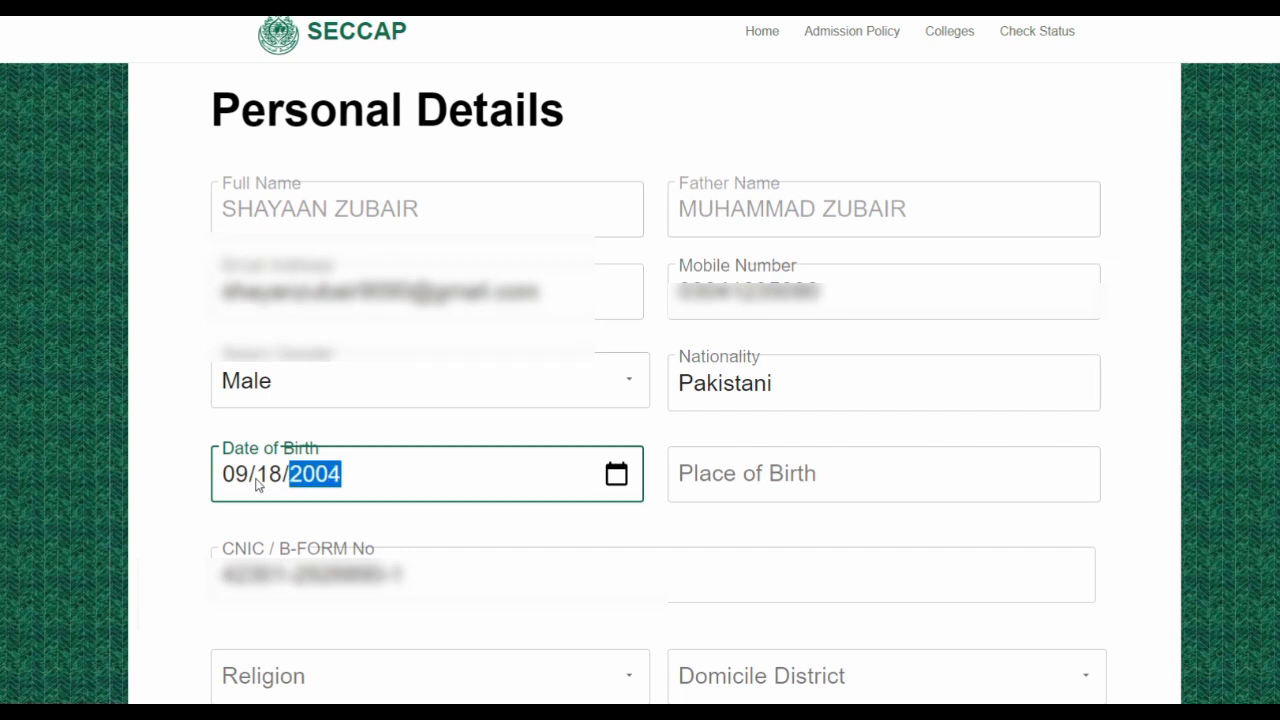
click(794, 476)
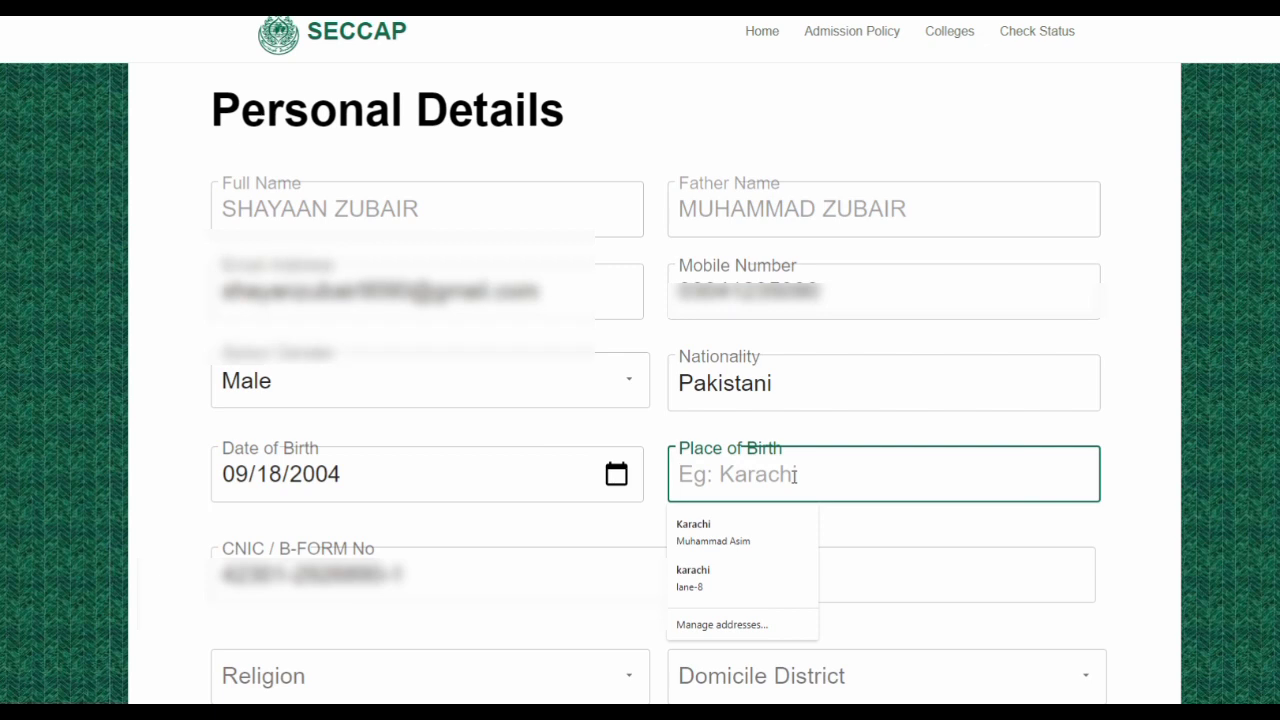
text(K)
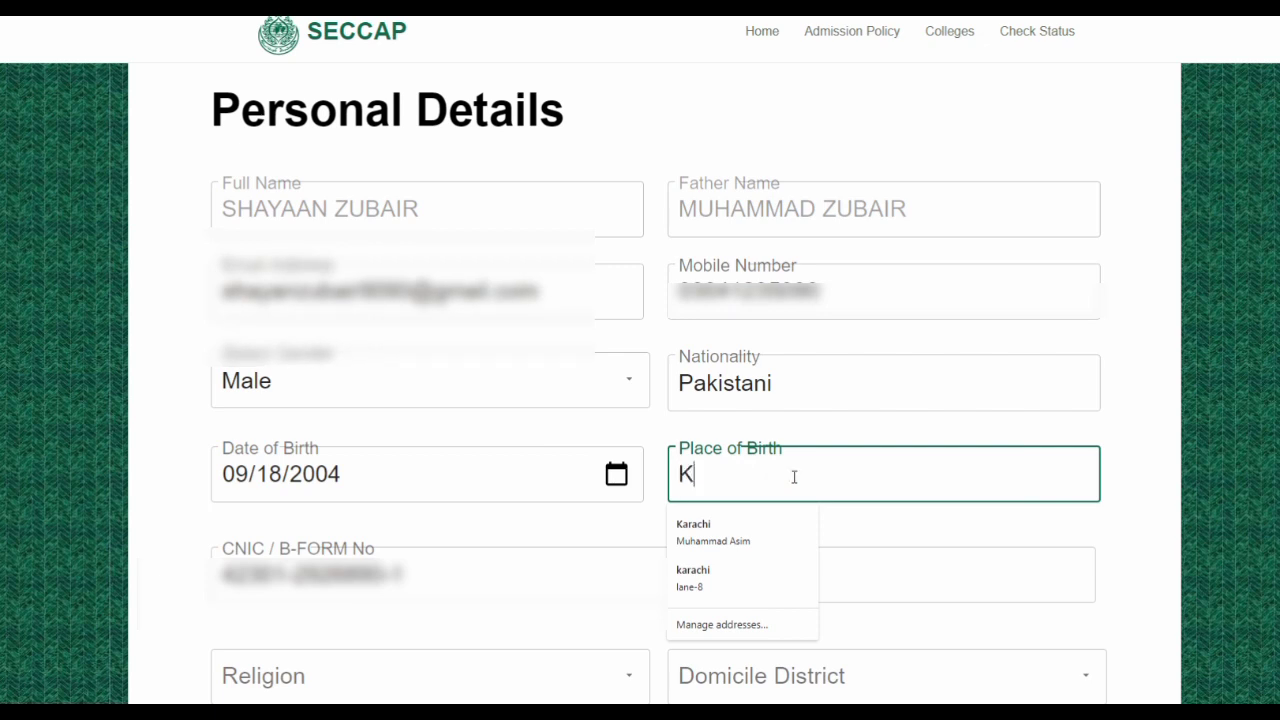
text(arachi)
click(471, 581)
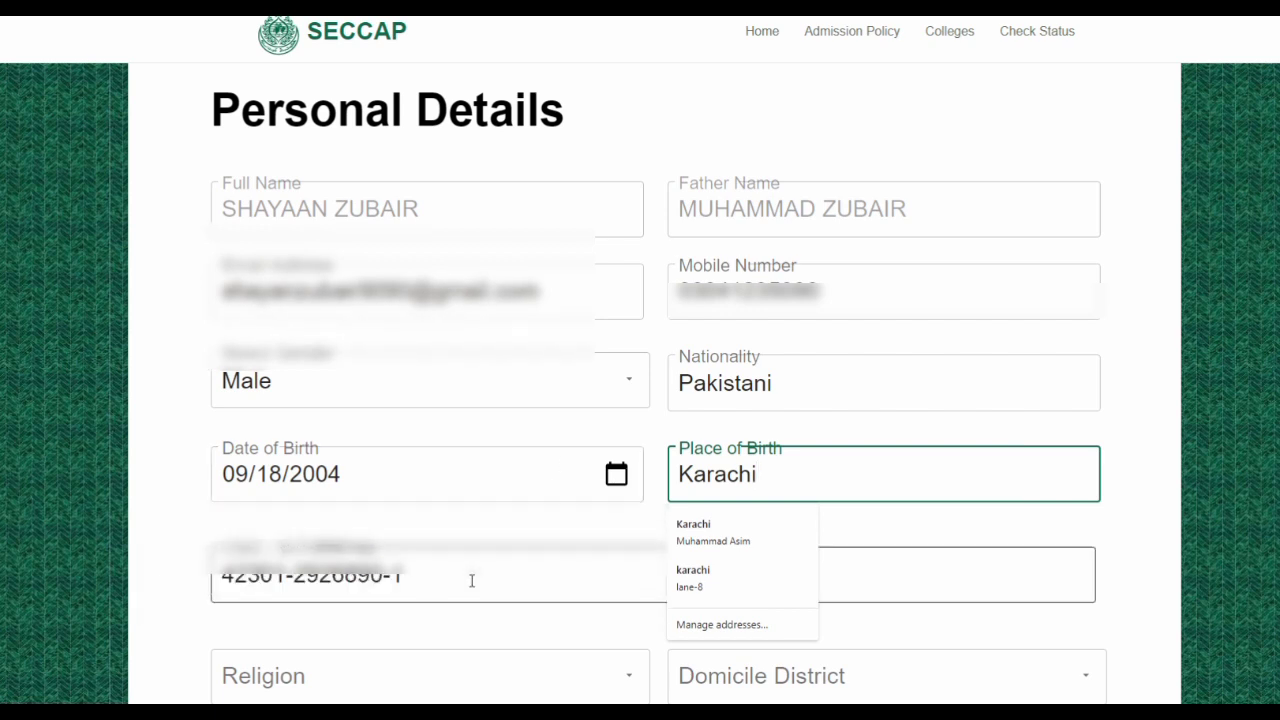
scroll(474, 580, down, 2)
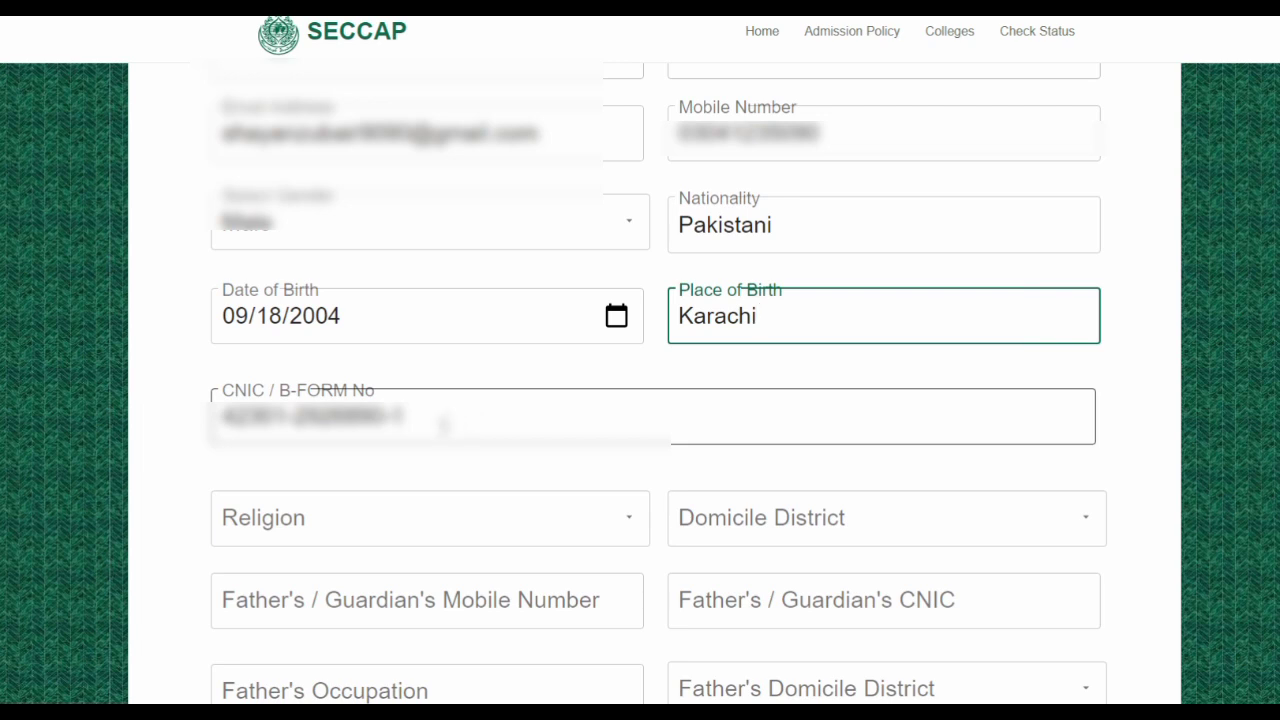
Choose Islam from the Religion list and KARACHI SOUTH from the Domicile District list
scroll(445, 425, down, 1)
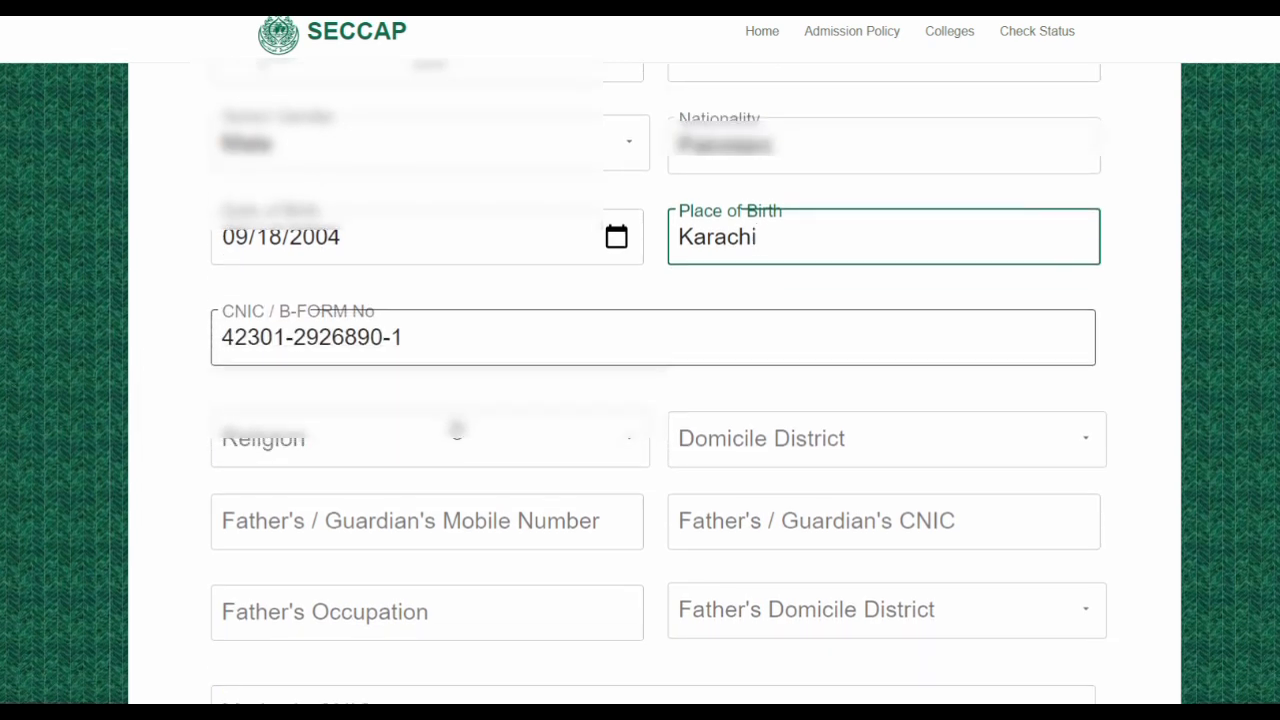
click(632, 443)
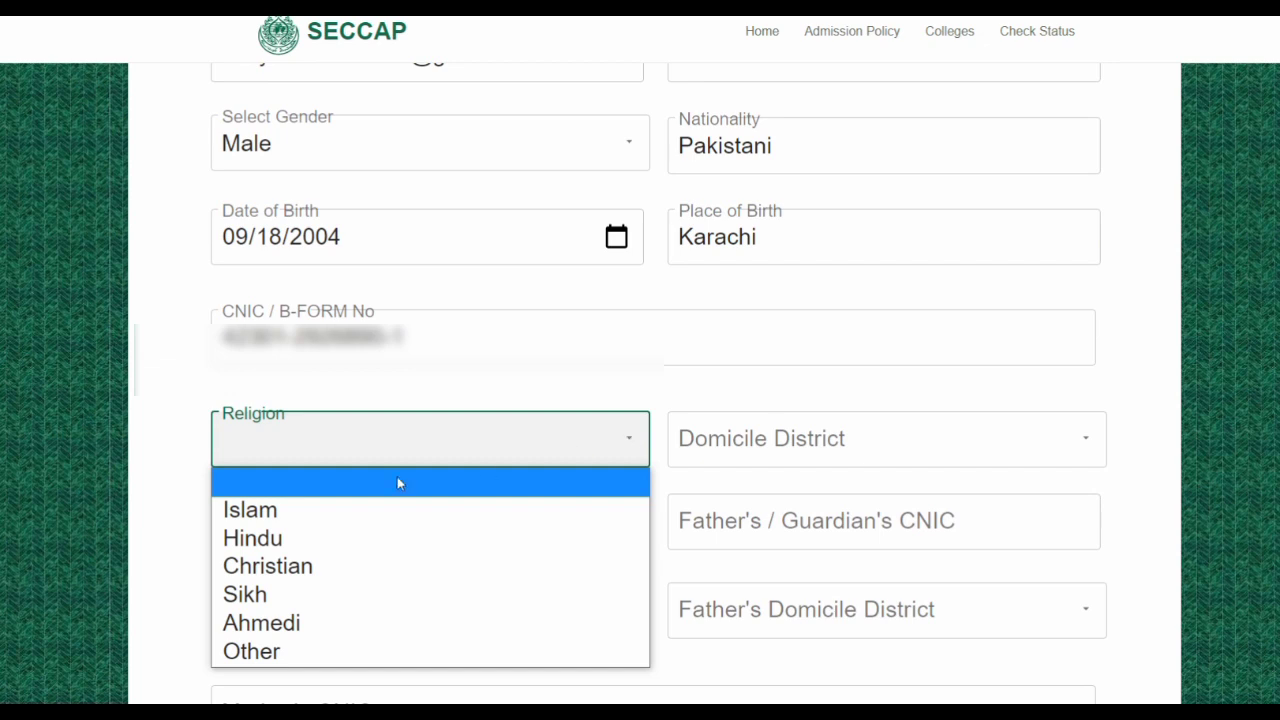
click(305, 511)
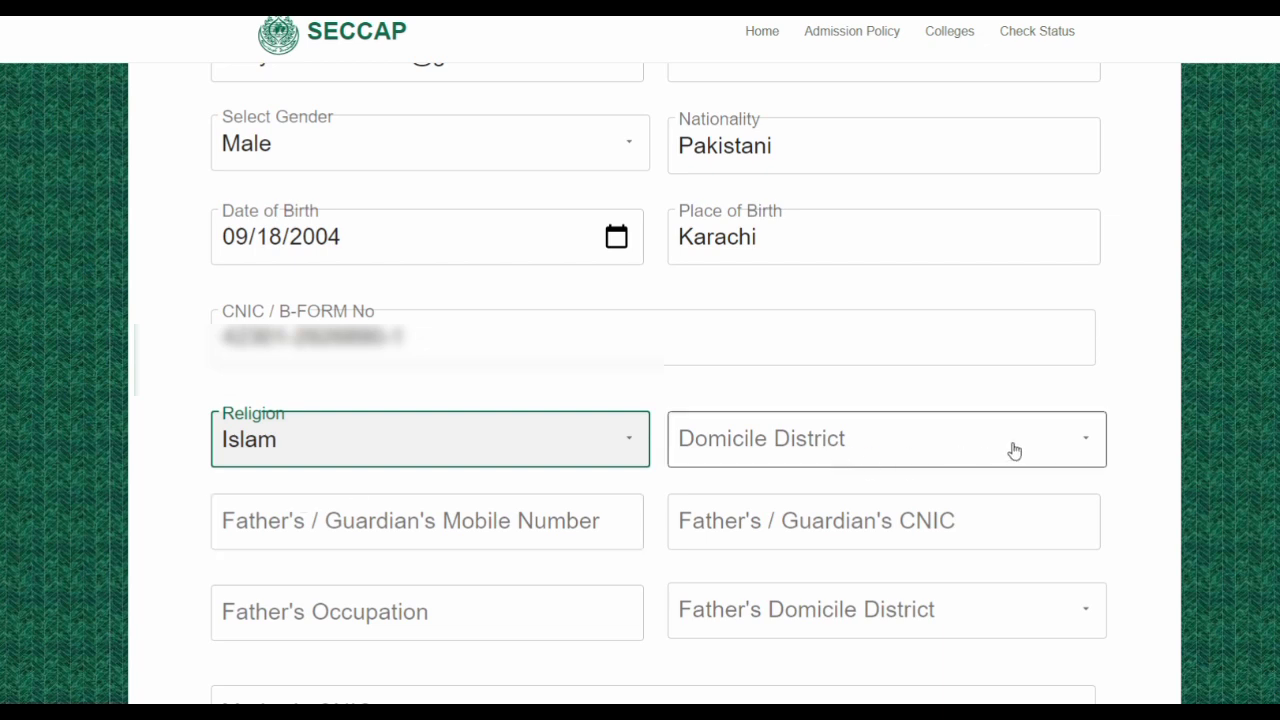
click(1087, 443)
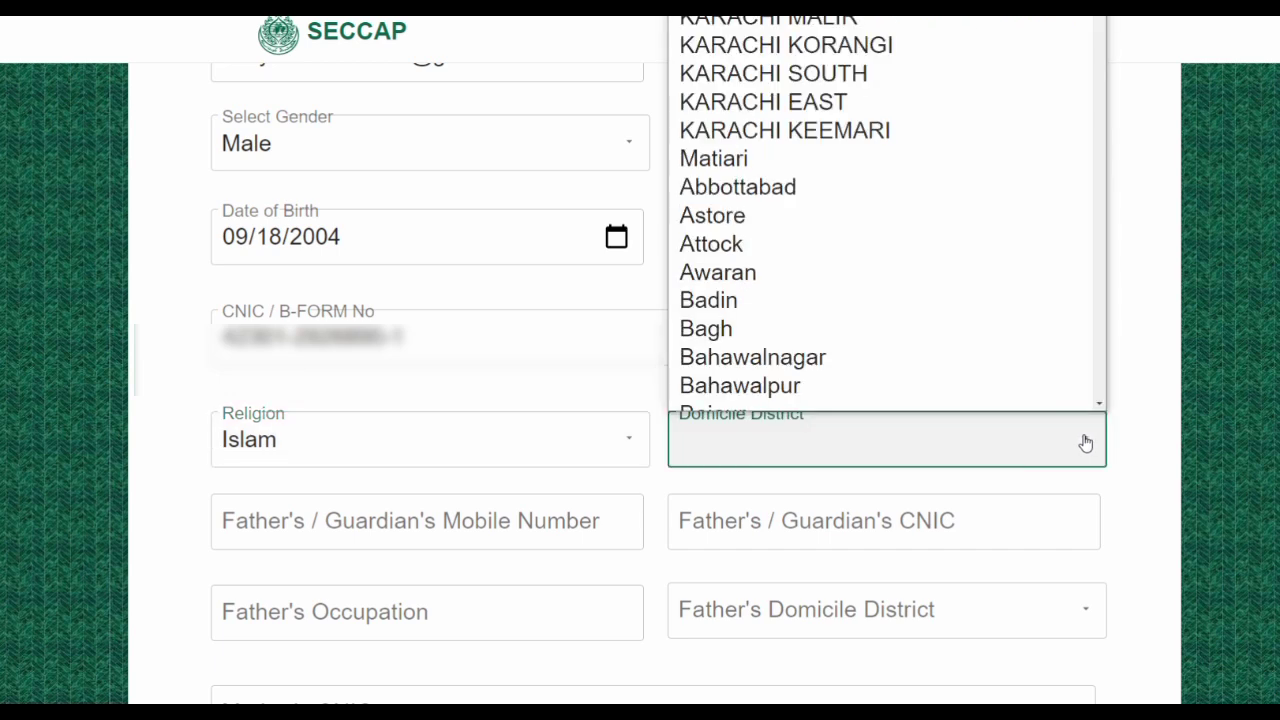
click(768, 62)
scroll(586, 507, down, 1)
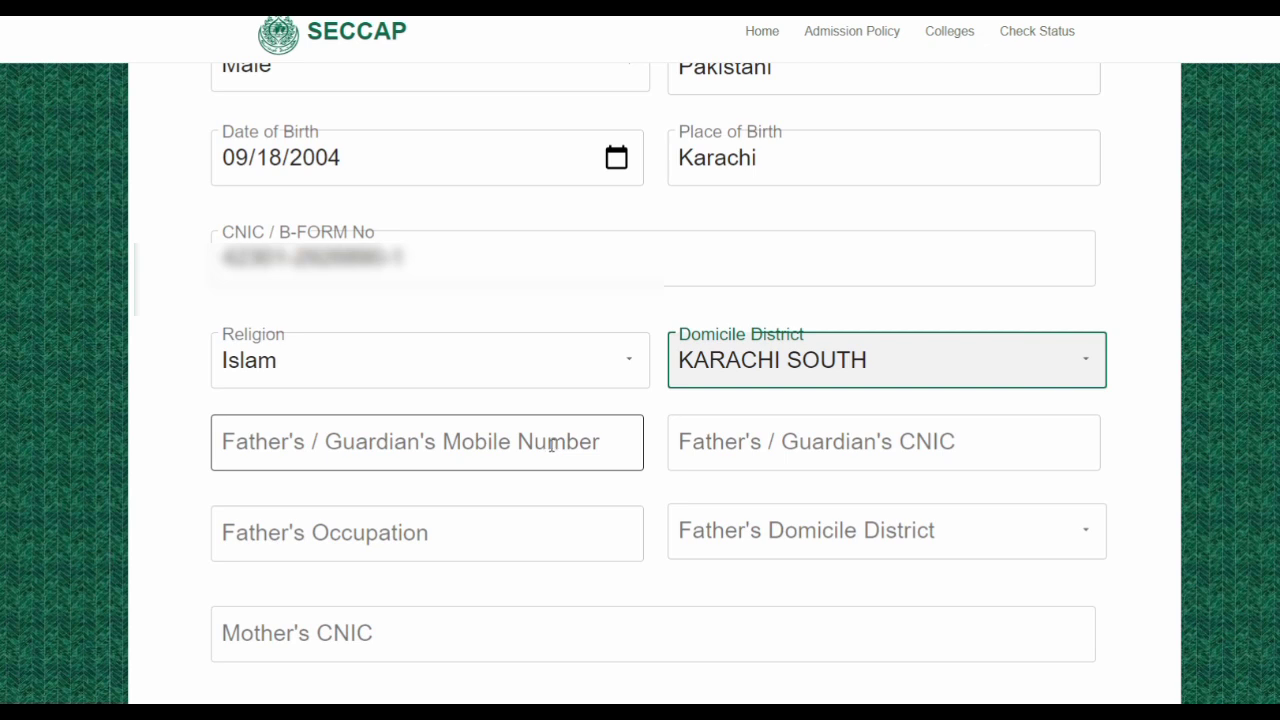
Enter the father's/guardian's mobile number and the father's CNIC number
click(488, 456)
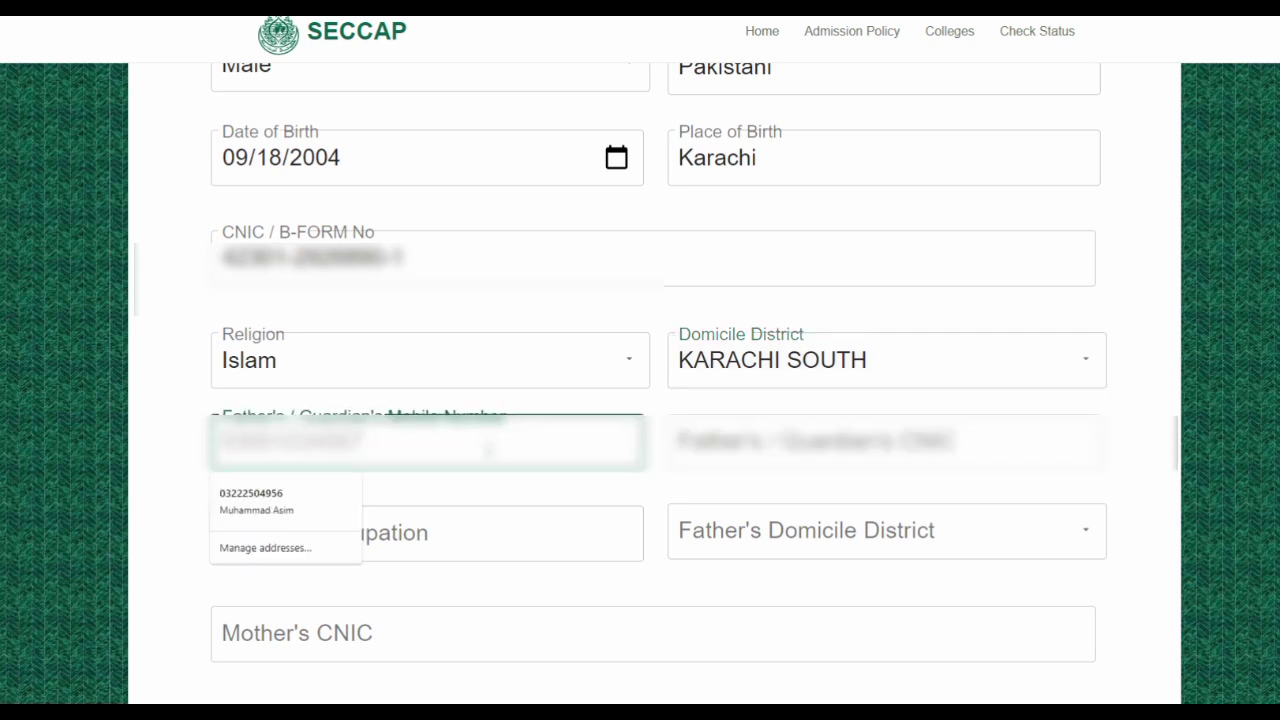
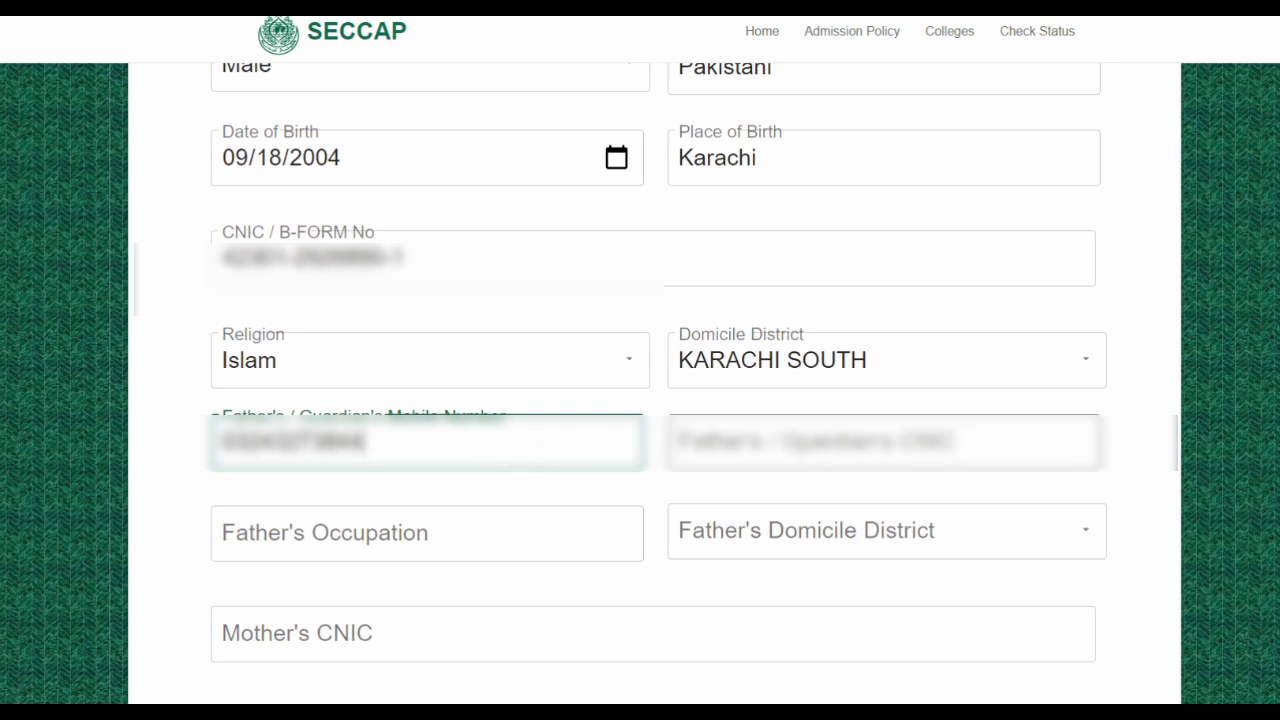
key(Tab)
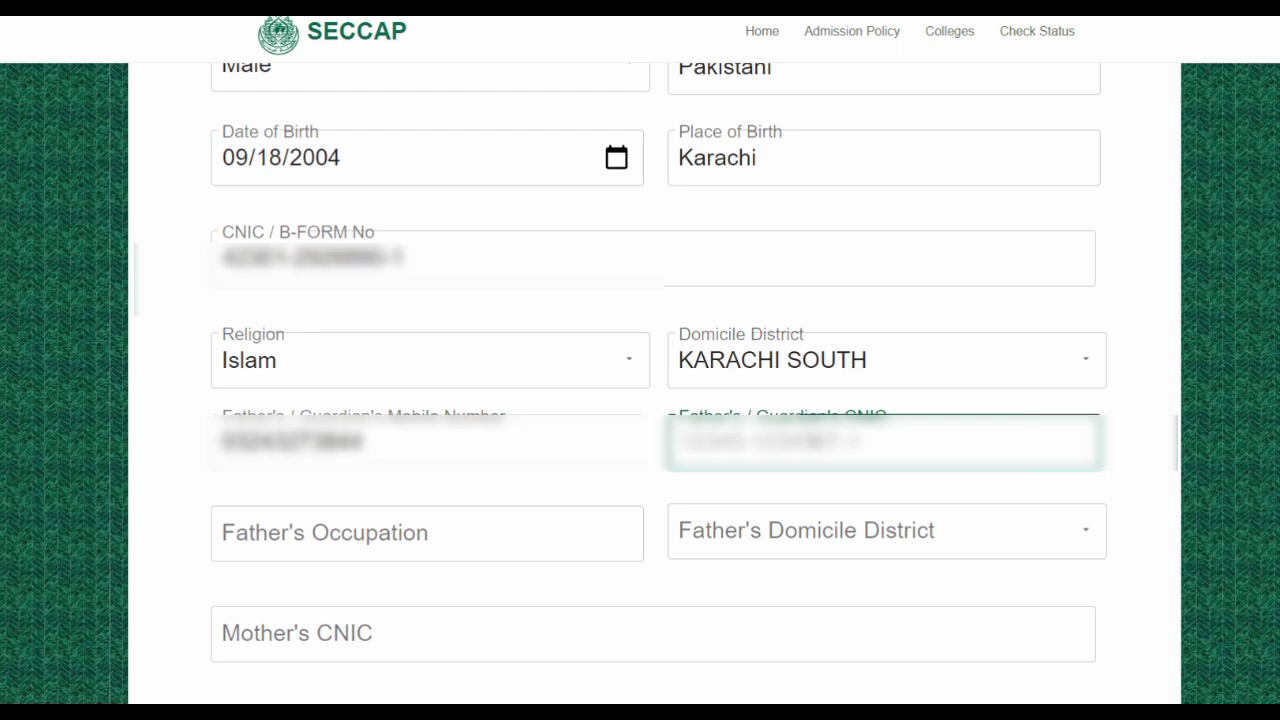
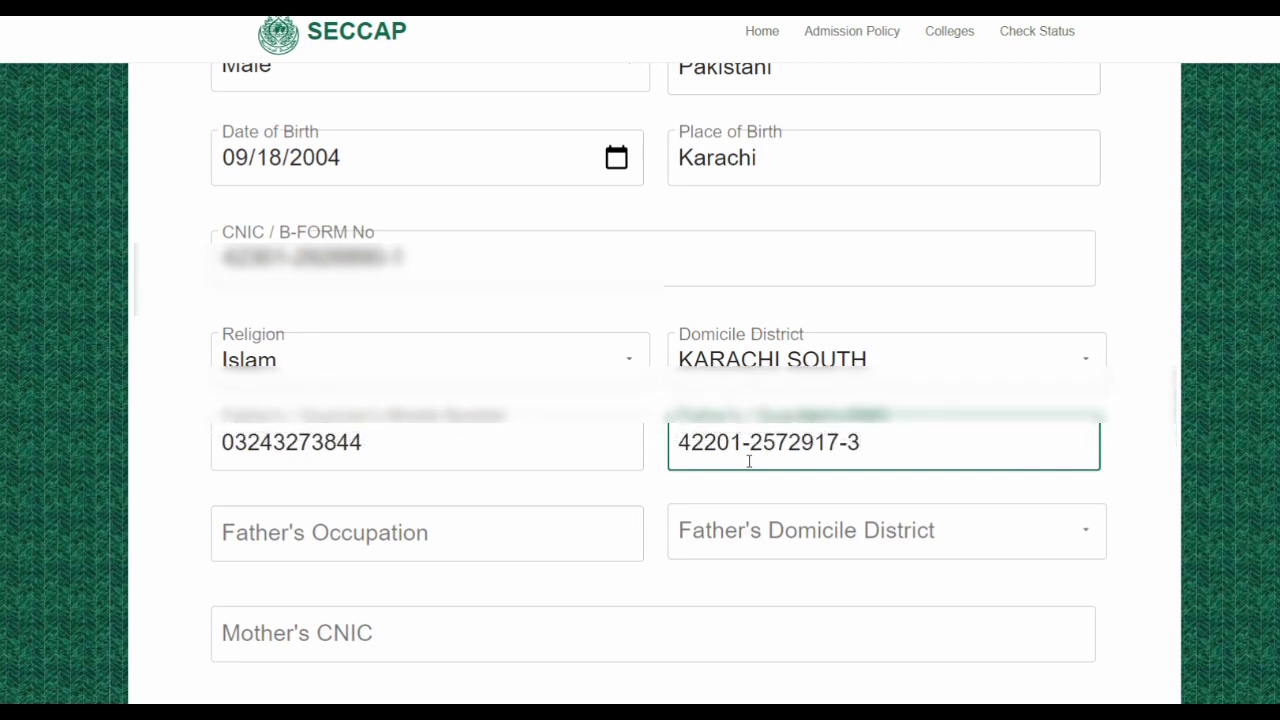
click(580, 520)
scroll(580, 514, down, 1)
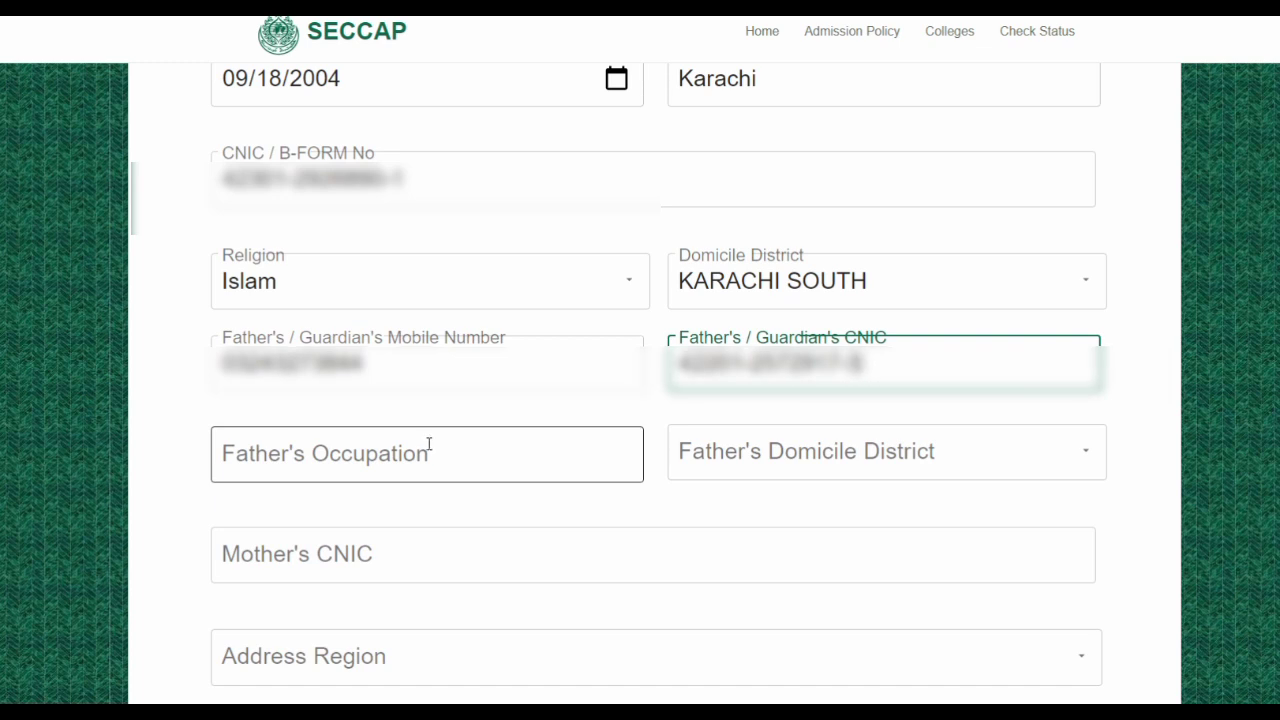
Enter father's occupation 'Privat Business', correcting the spelling, and set his domicile to KARACHI SOUTH
click(430, 444)
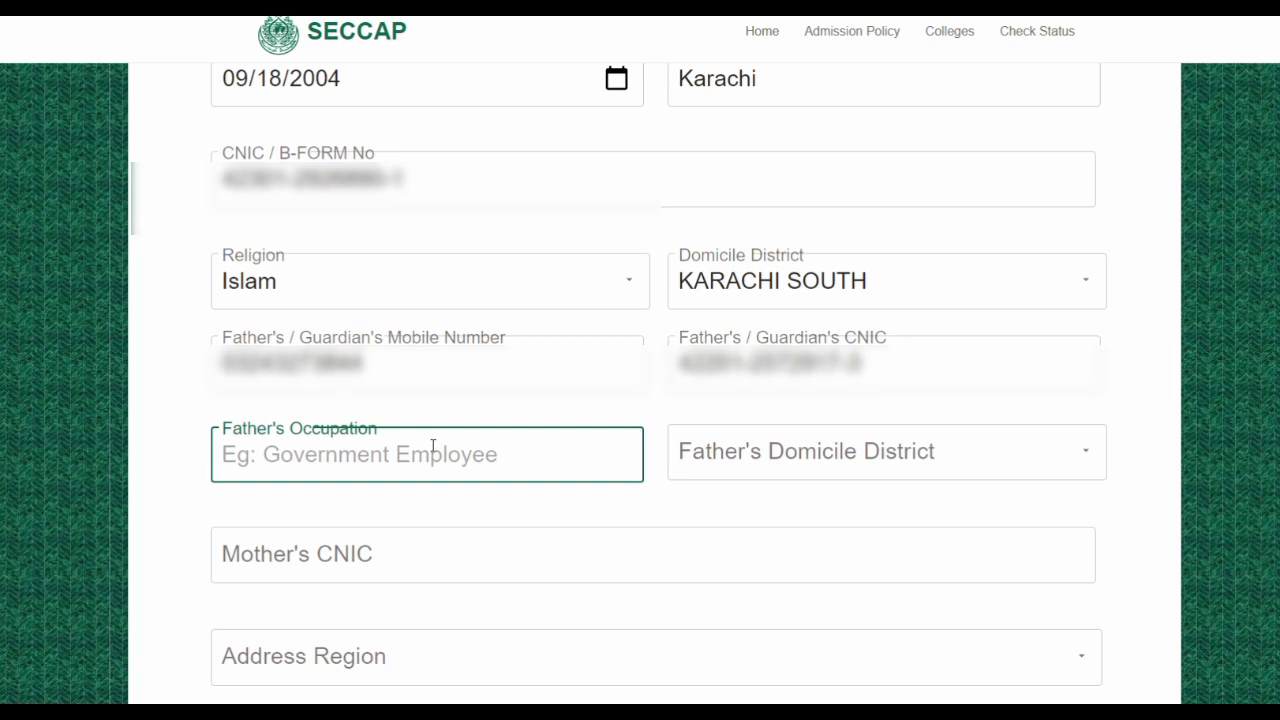
text(P)
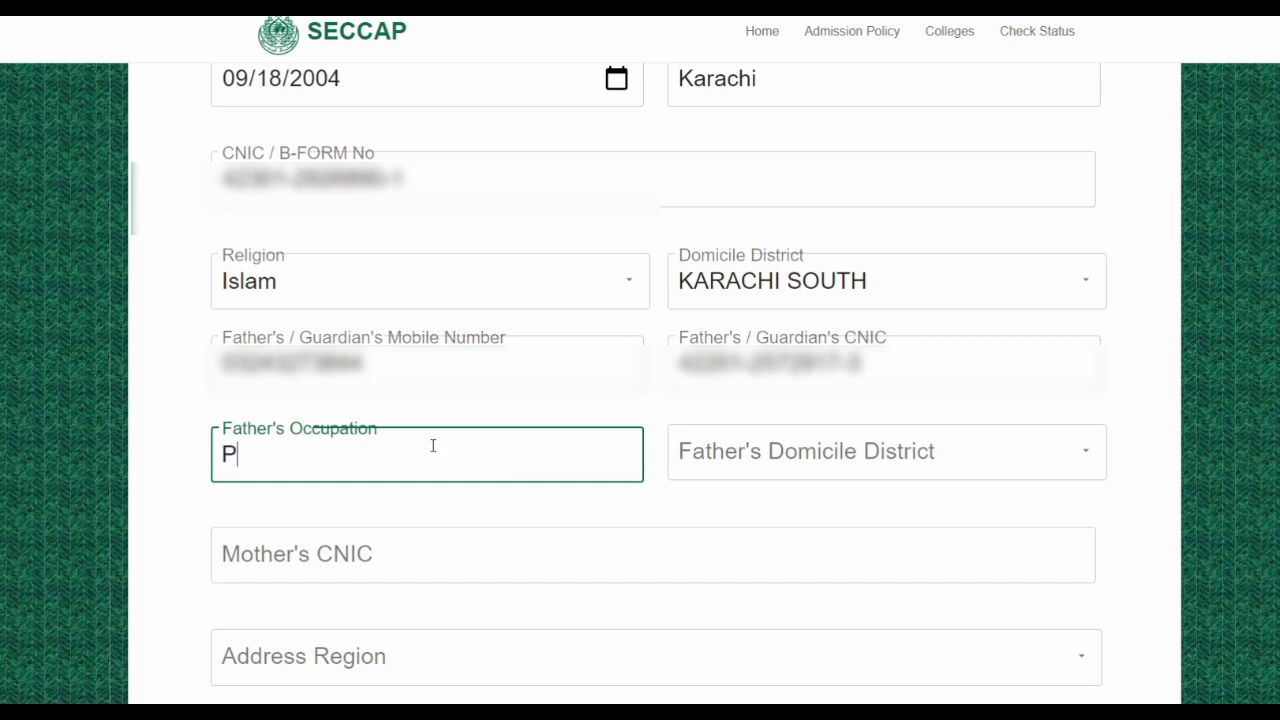
text(rivat Buisness)
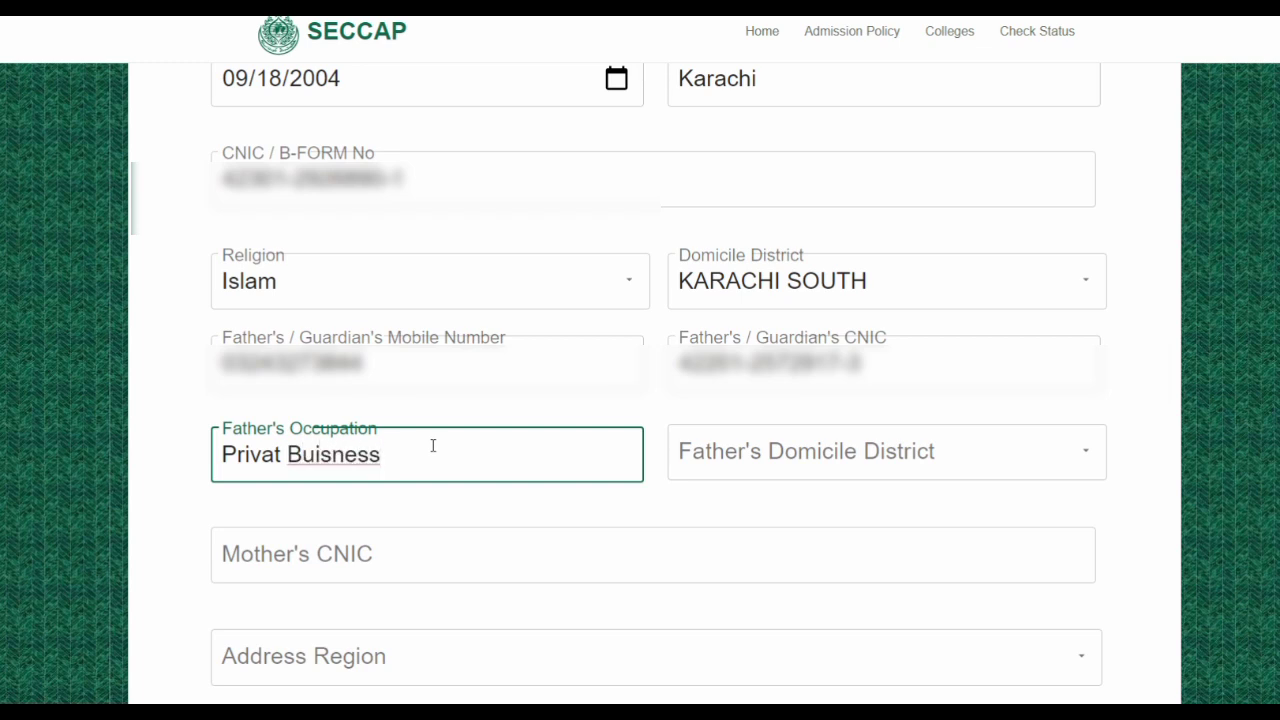
right_click(352, 462)
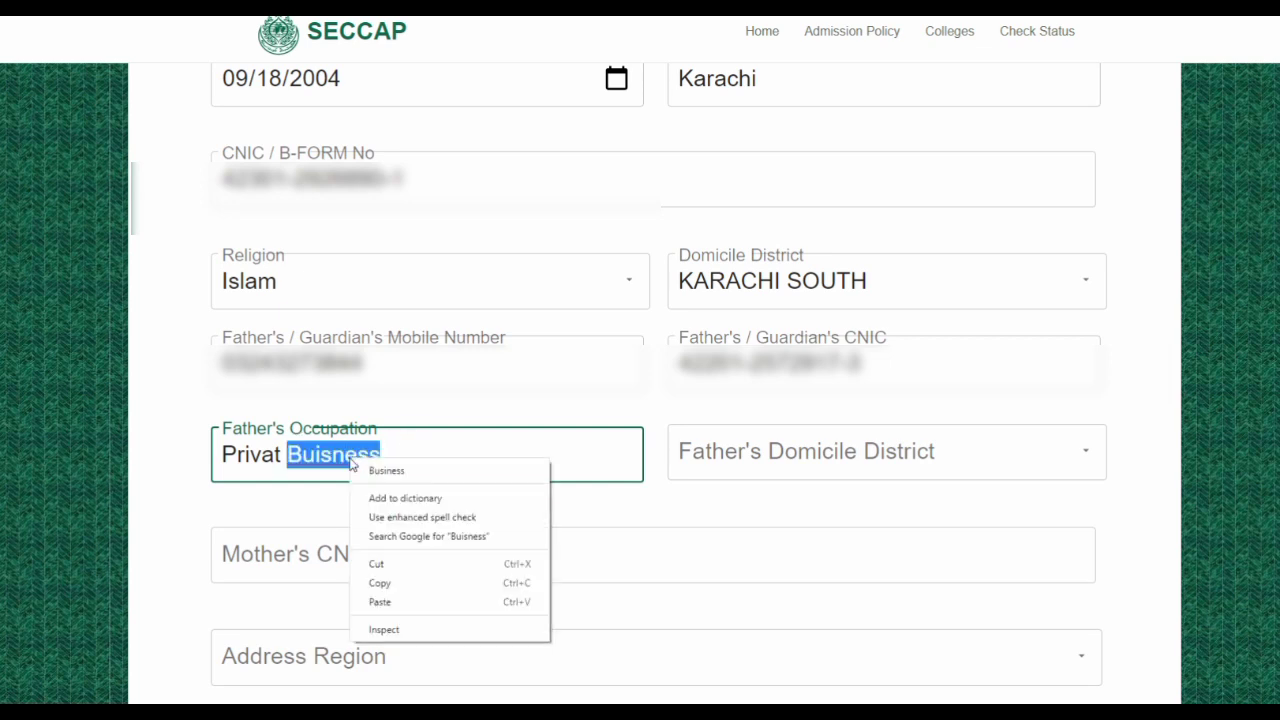
click(386, 470)
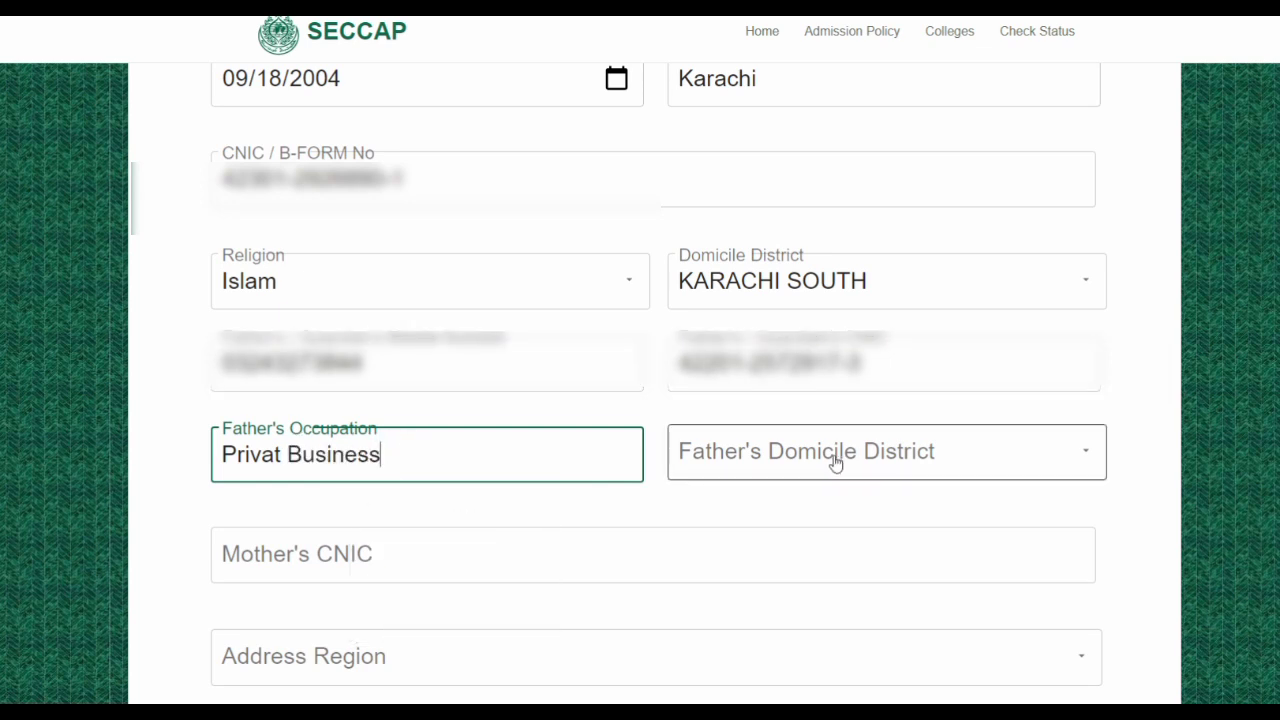
click(1087, 453)
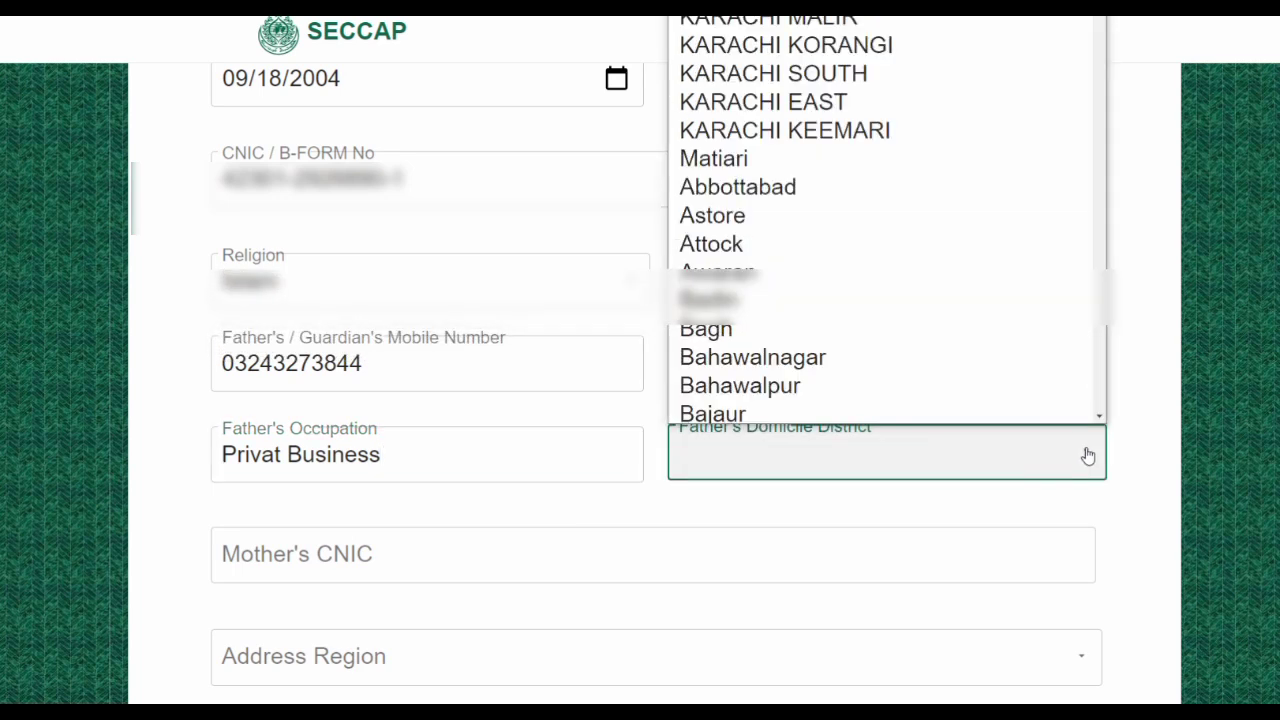
click(903, 68)
scroll(540, 500, down, 1)
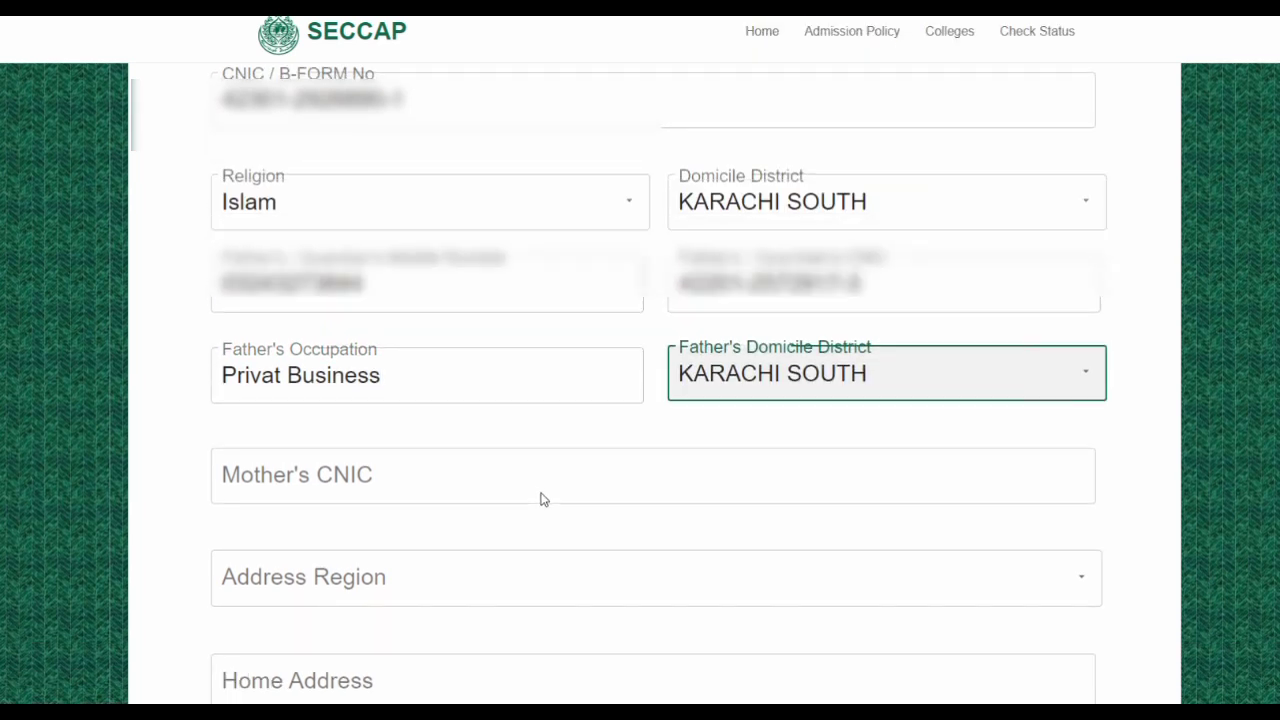
Enter the mother's CNIC number in the Mother's CNIC field
click(376, 475)
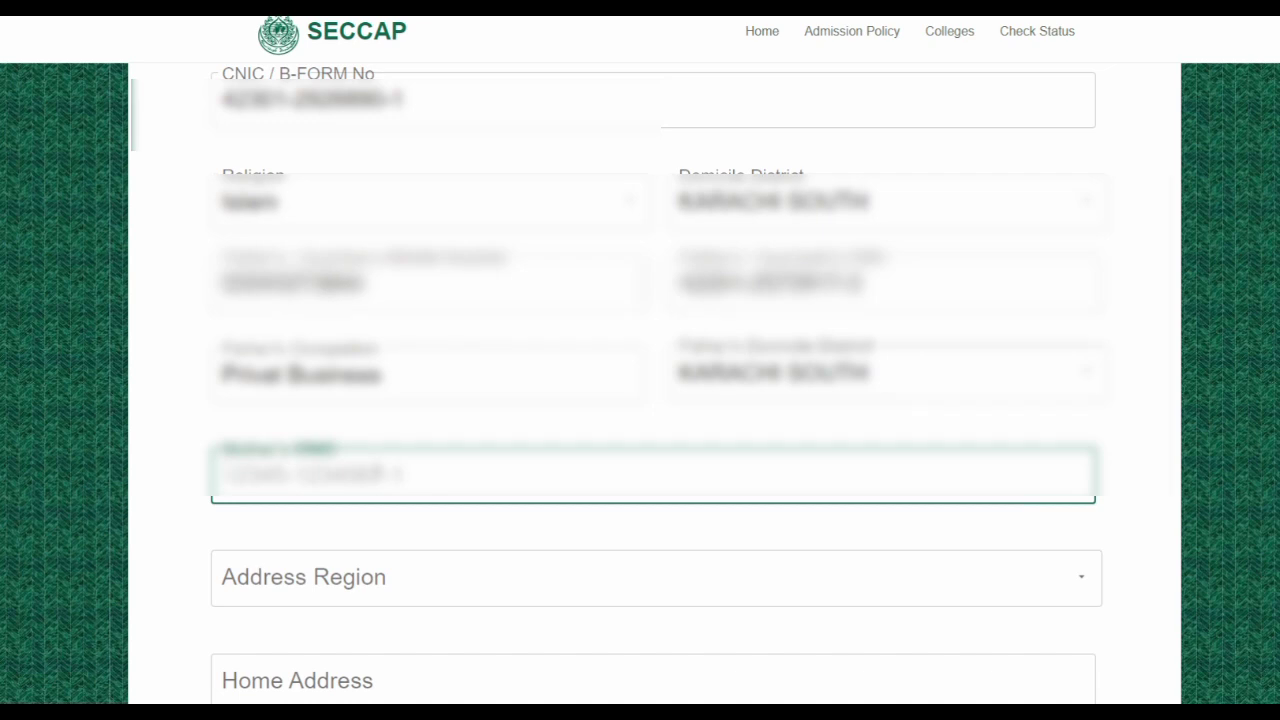
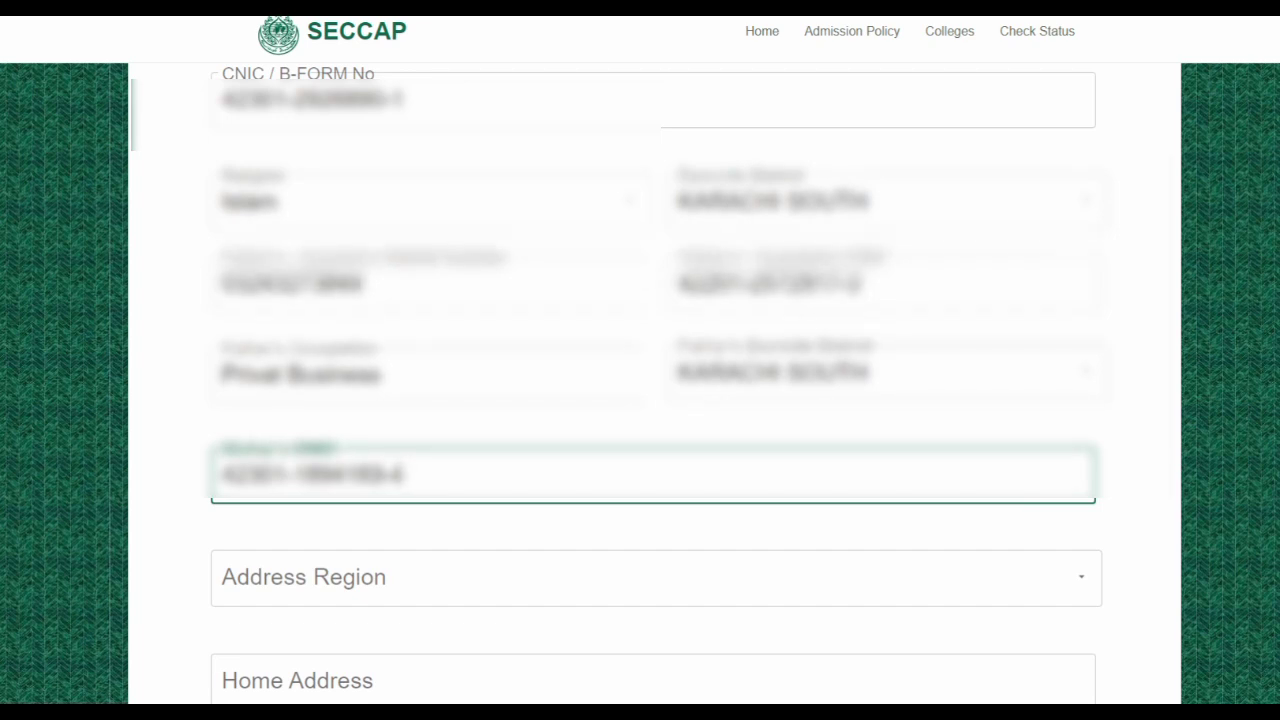
scroll(443, 506, down, 3)
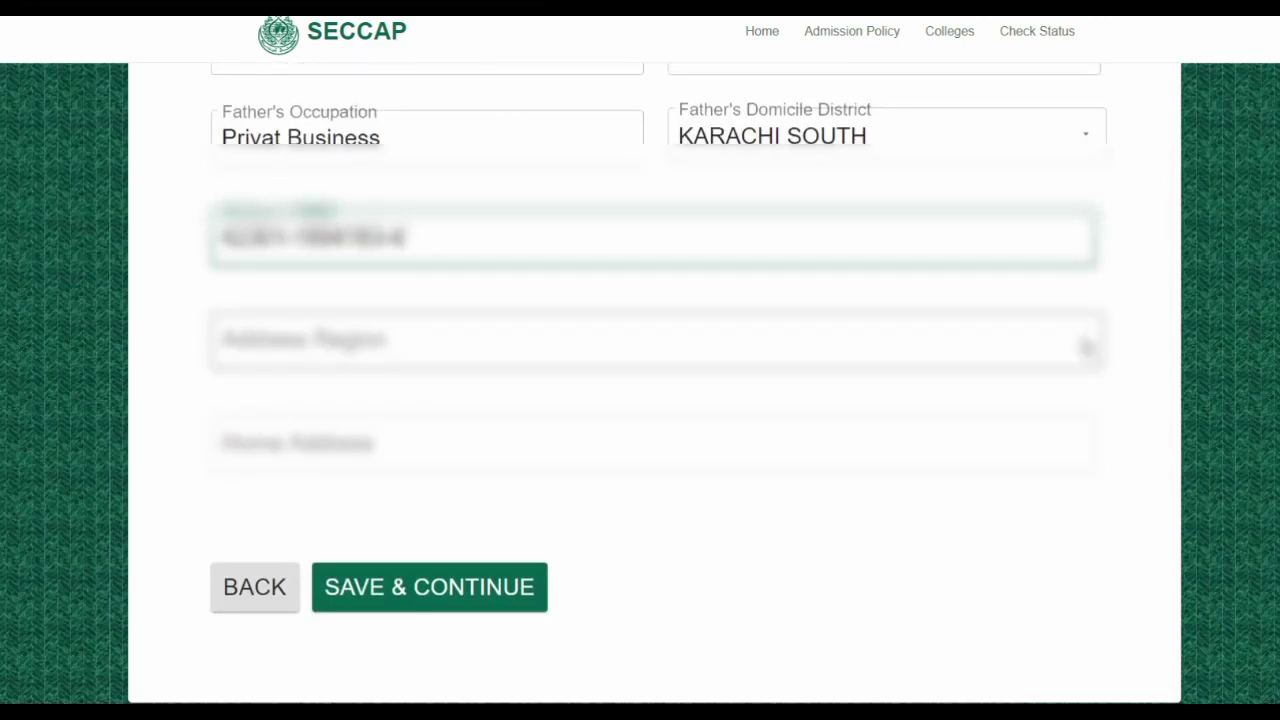
Set address region KARACHI, district KARACHI SOUTH, and sub-division CLIFTON CANTONMENT
click(1086, 348)
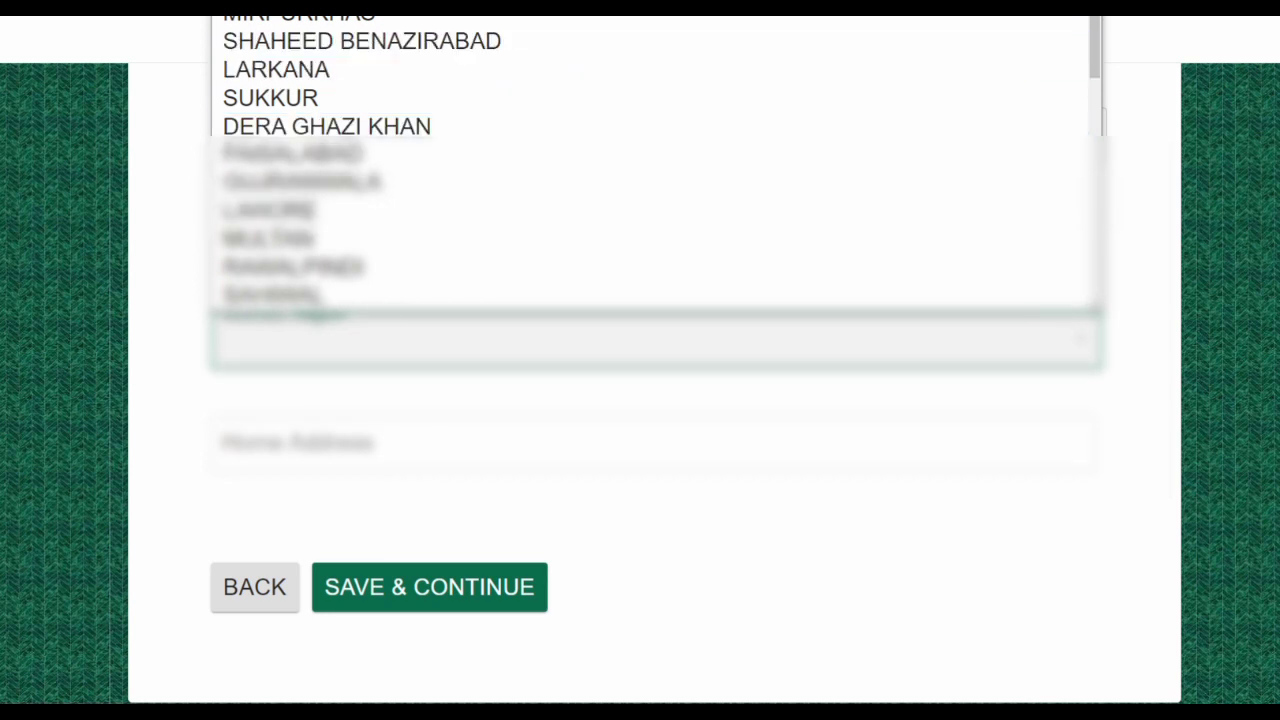
click(270, 18)
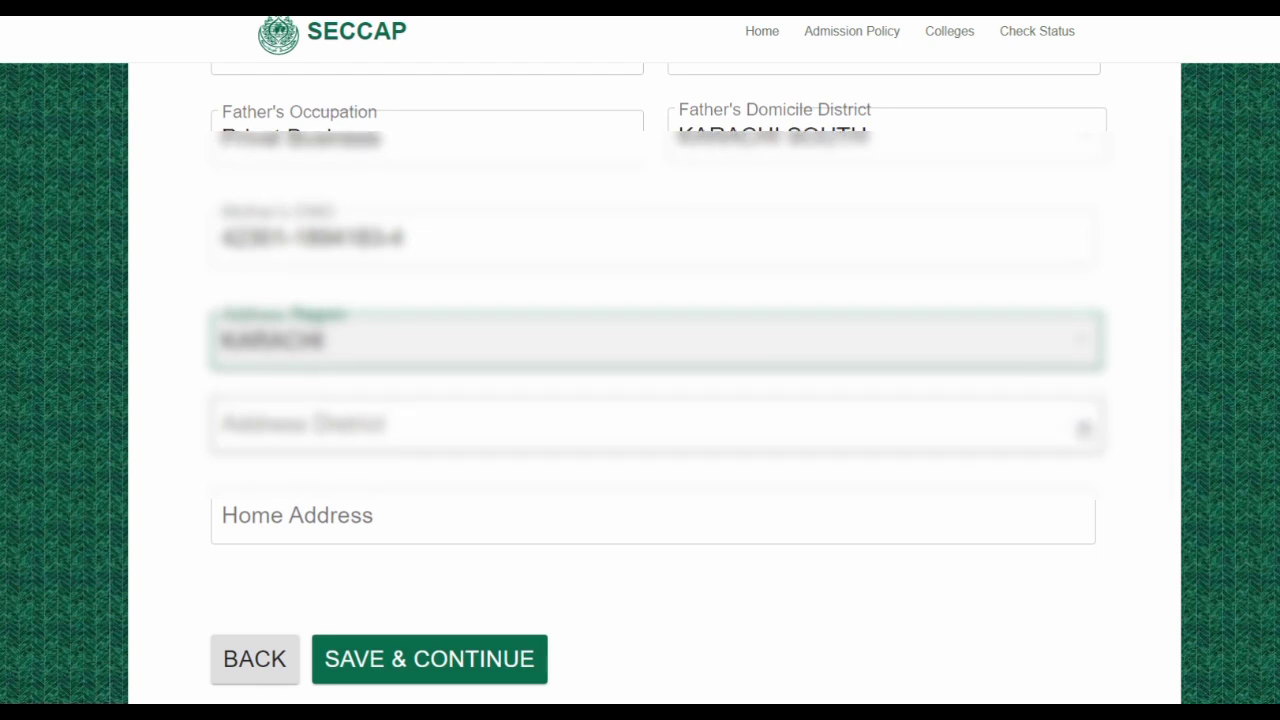
click(1086, 430)
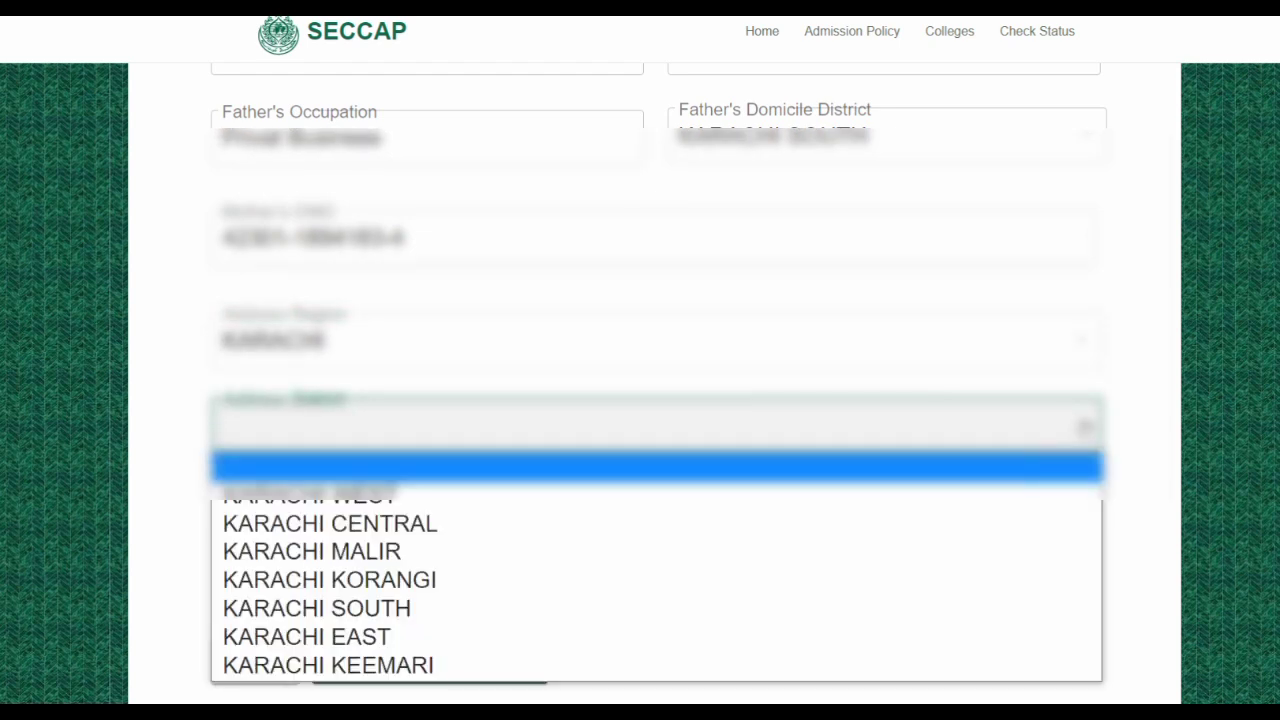
click(474, 607)
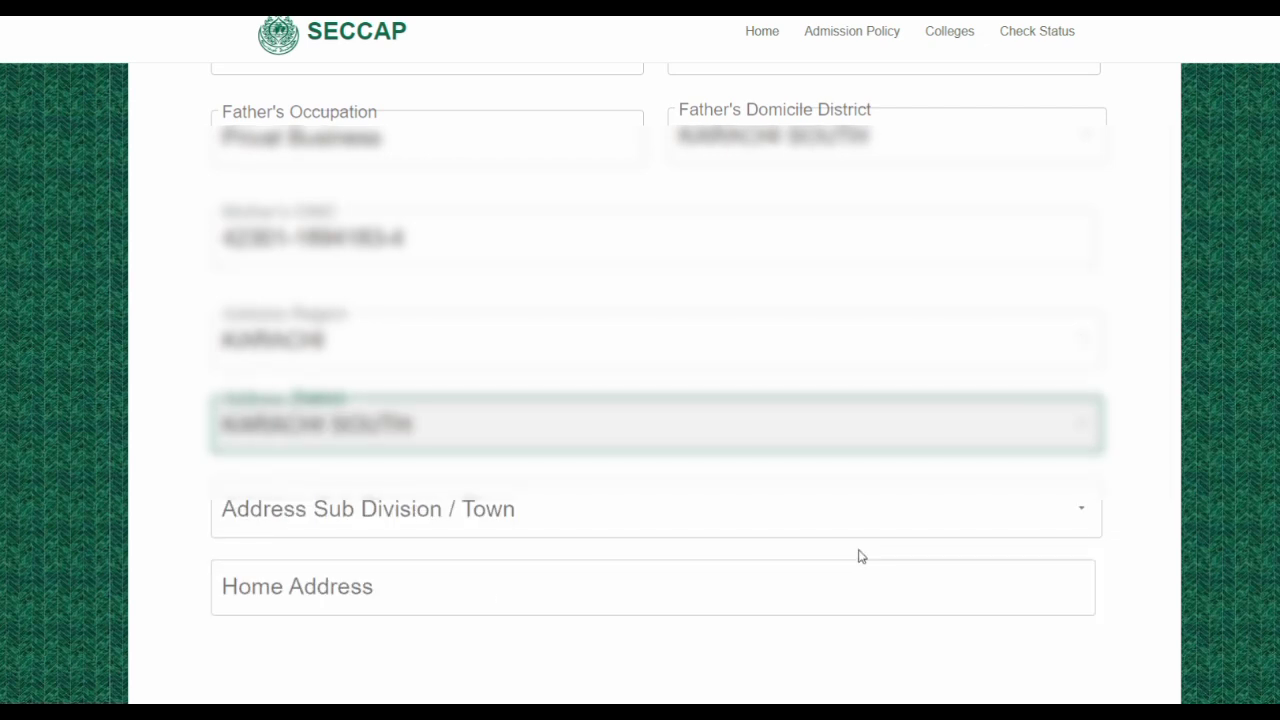
click(1081, 516)
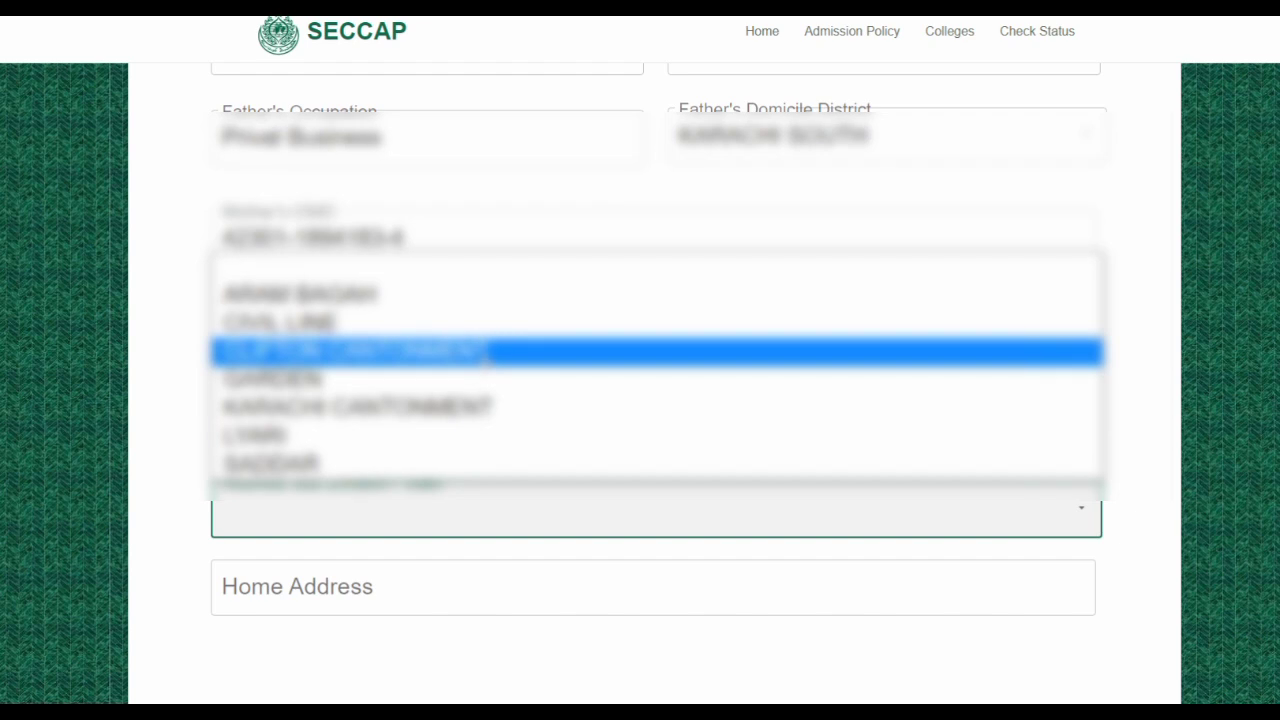
click(487, 352)
scroll(577, 420, down, 2)
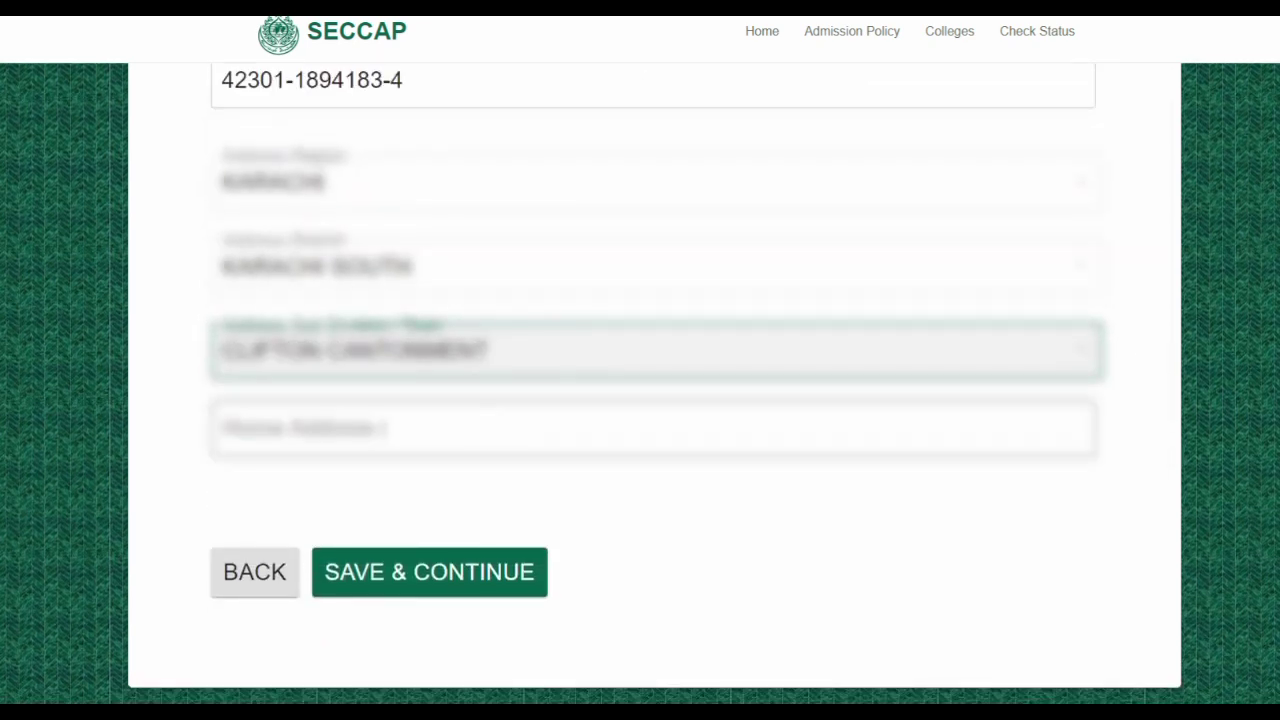
Type the applicant's full street address into the Home Address field
click(332, 426)
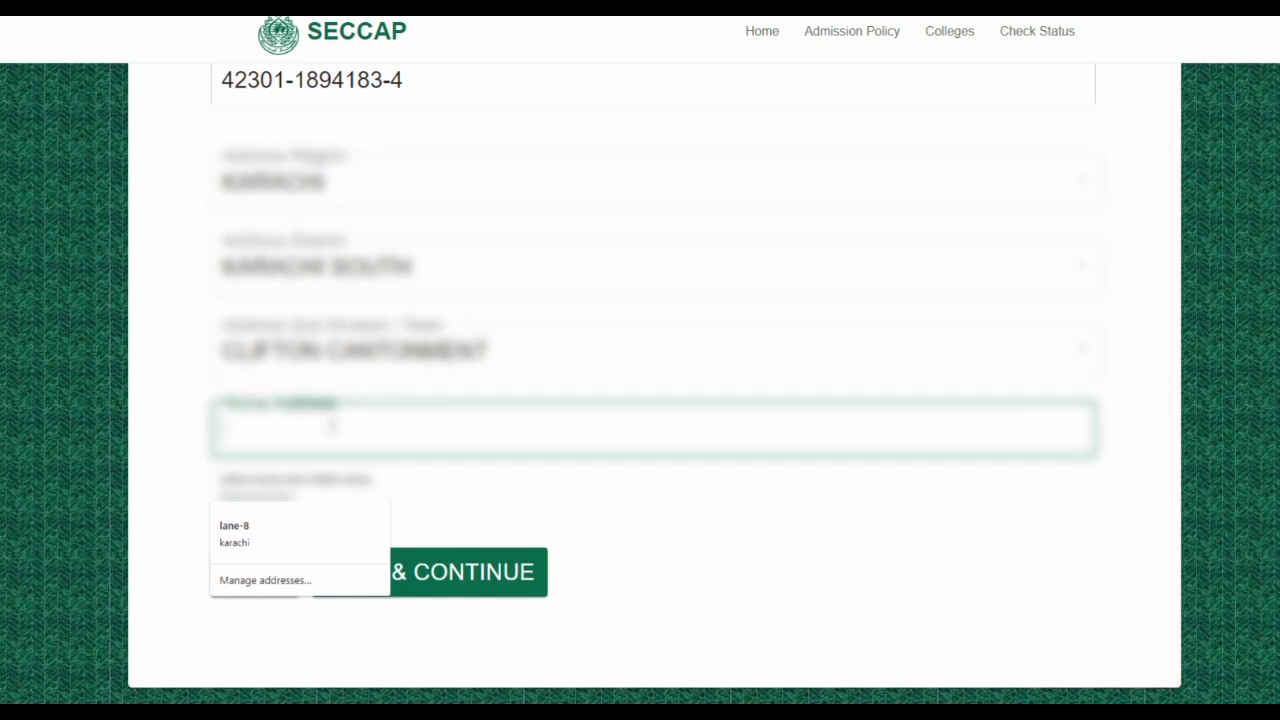
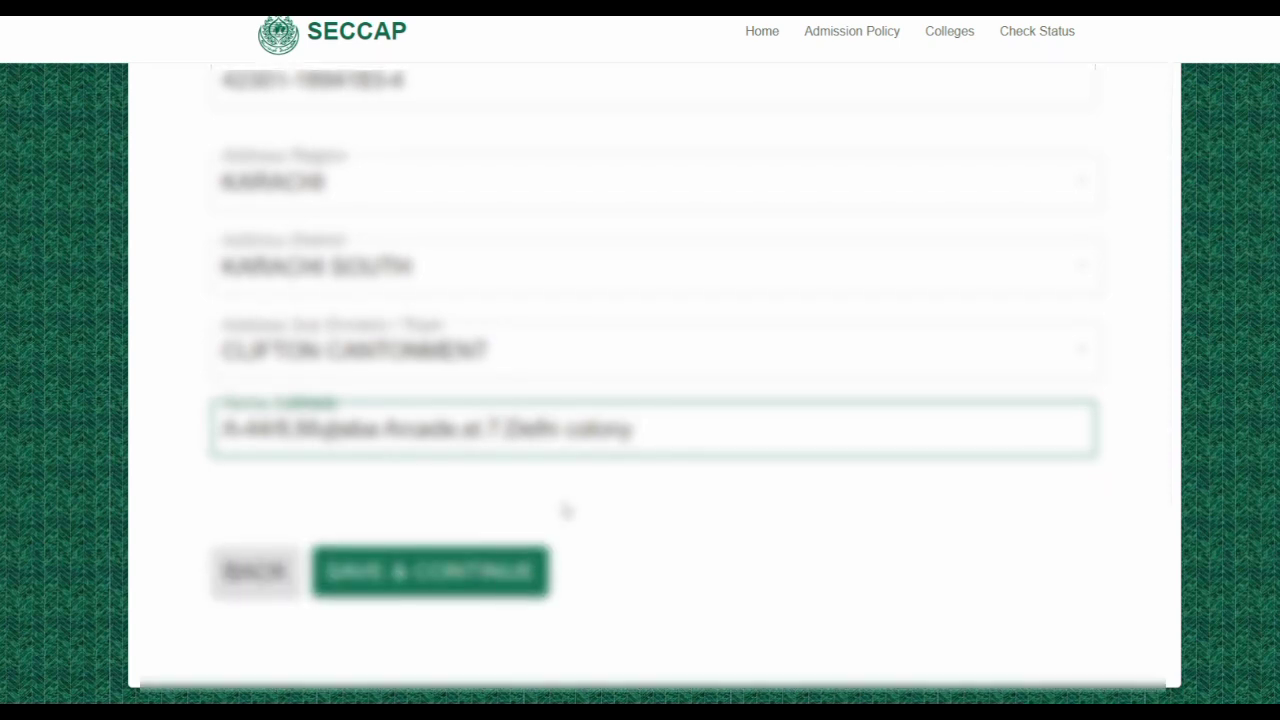
Review the Personal Details form, then save it to reach the Choice of Faculty step
scroll(565, 511, up, 5)
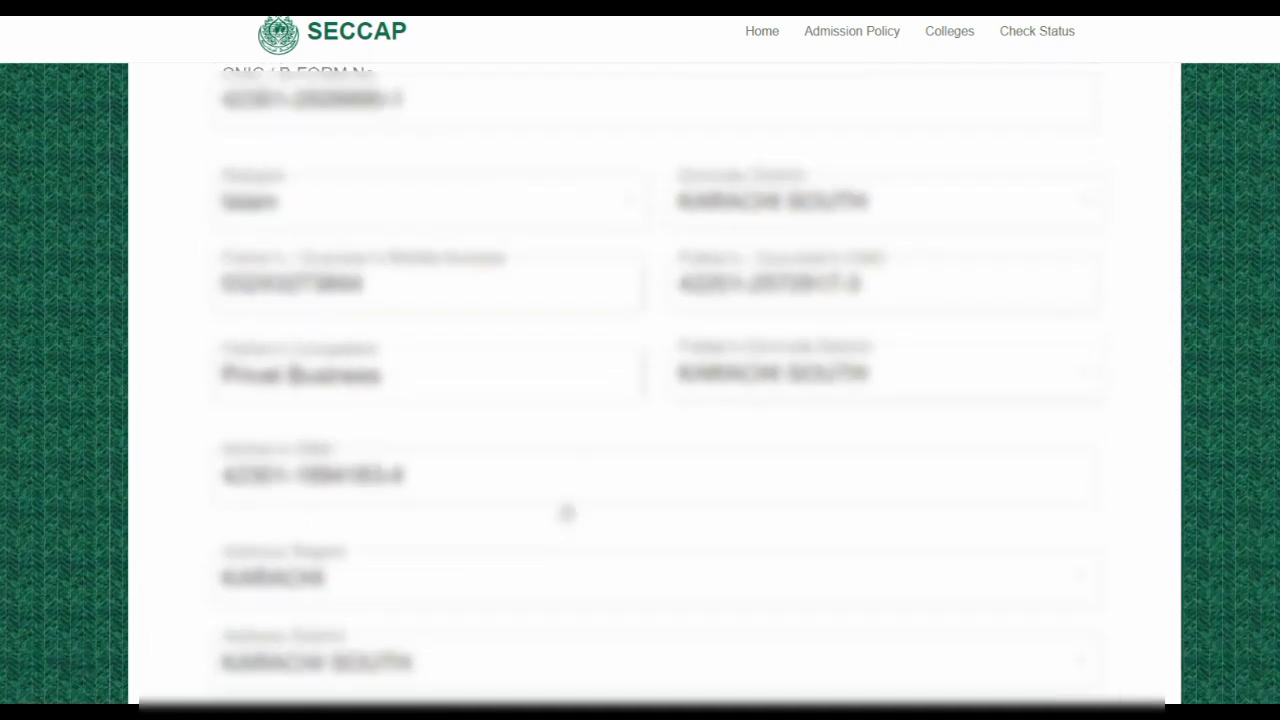
scroll(565, 505, up, 4)
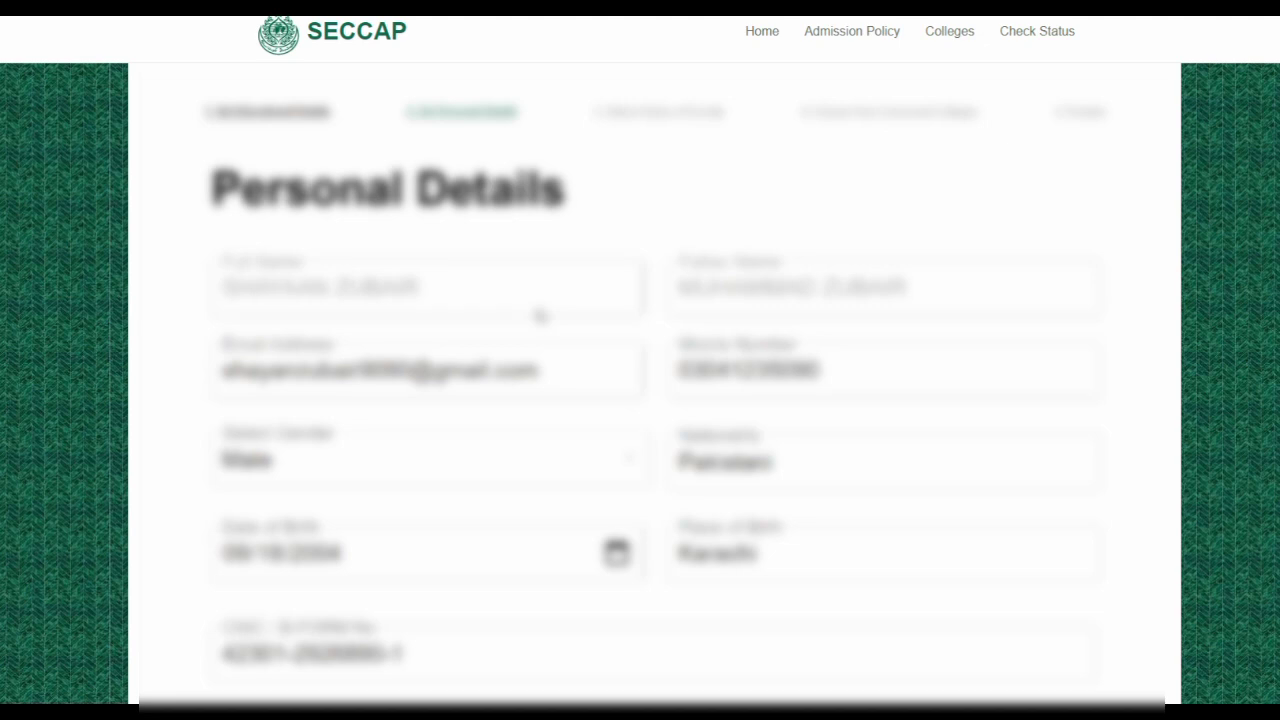
scroll(545, 360, down, 1)
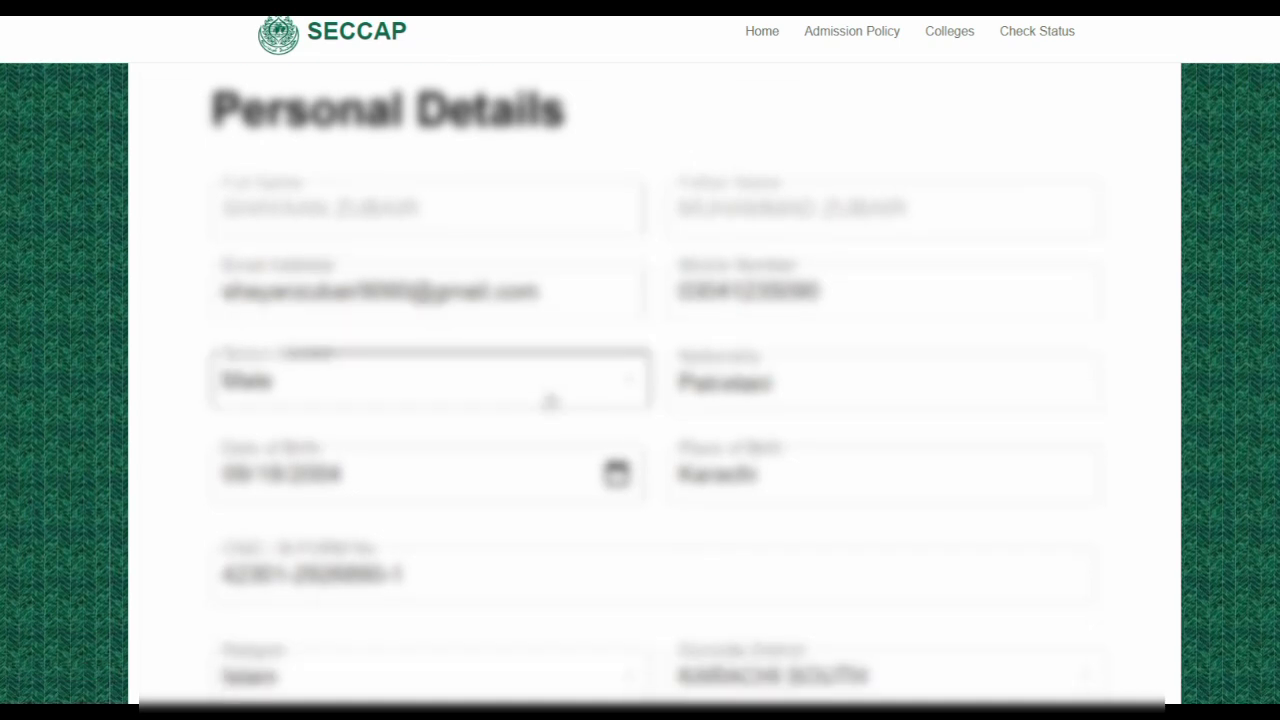
scroll(550, 400, down, 1)
scroll(550, 400, down, 2)
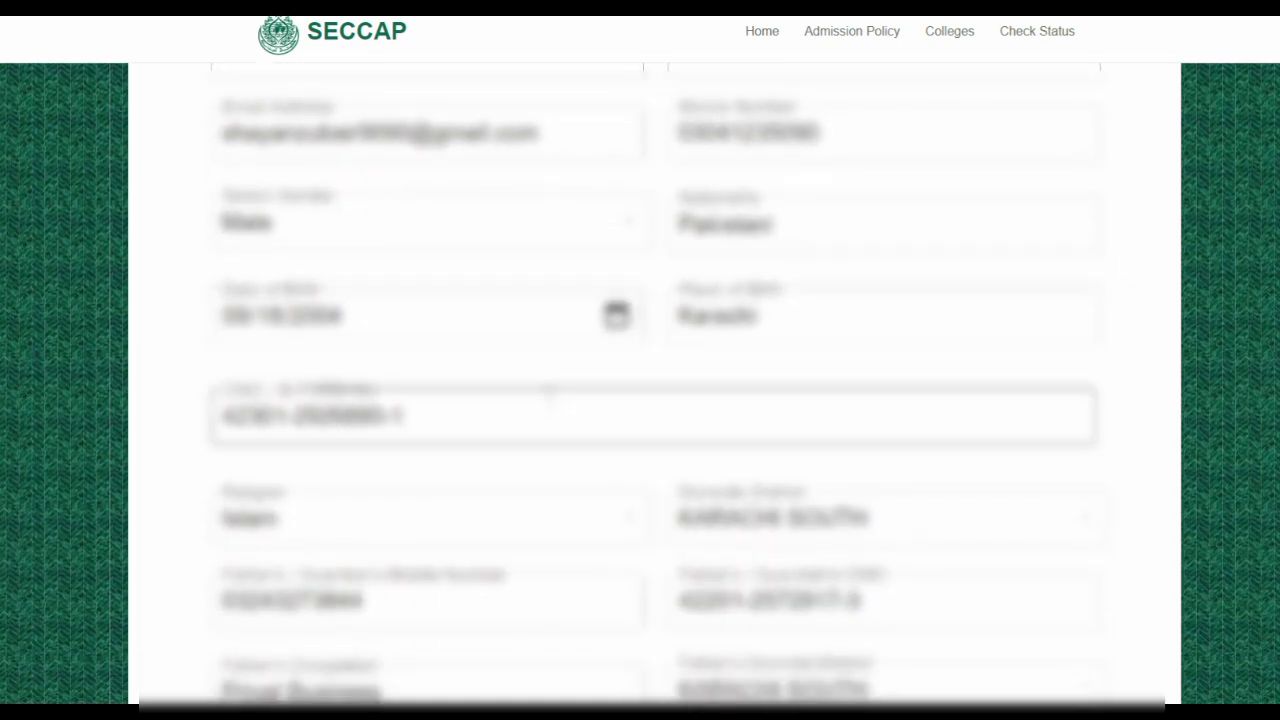
scroll(548, 395, down, 7)
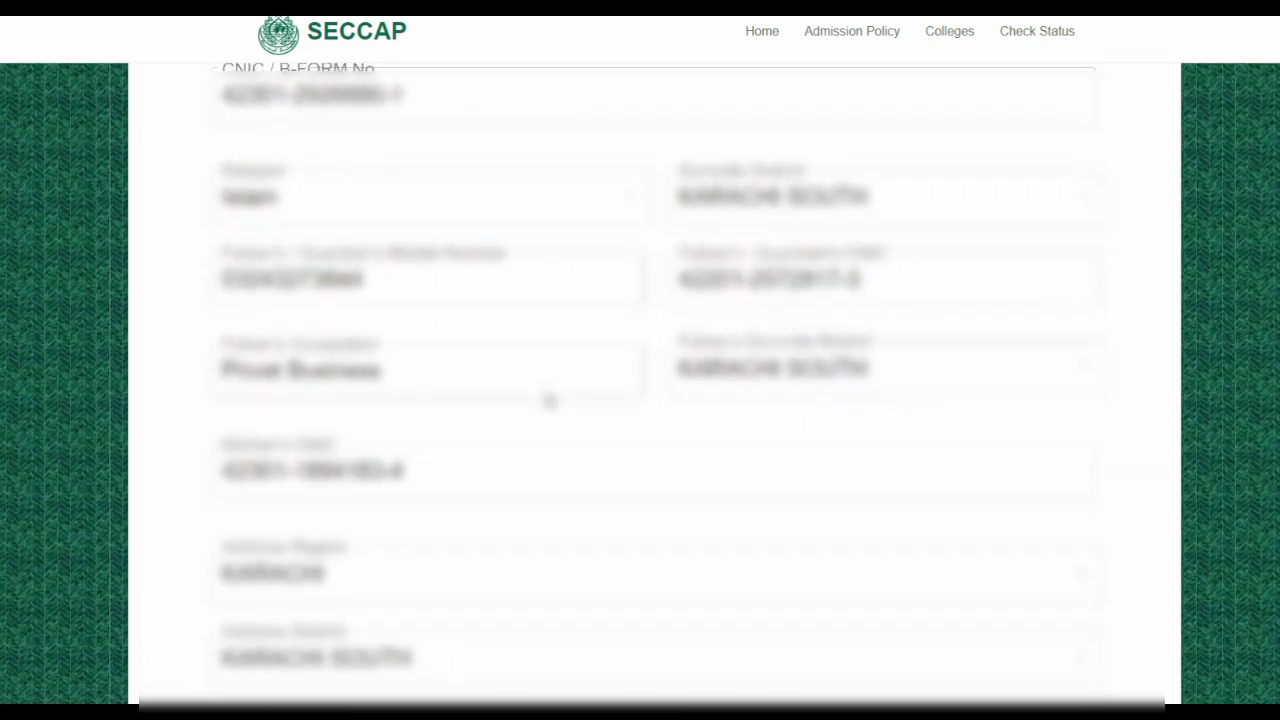
scroll(549, 400, down, 2)
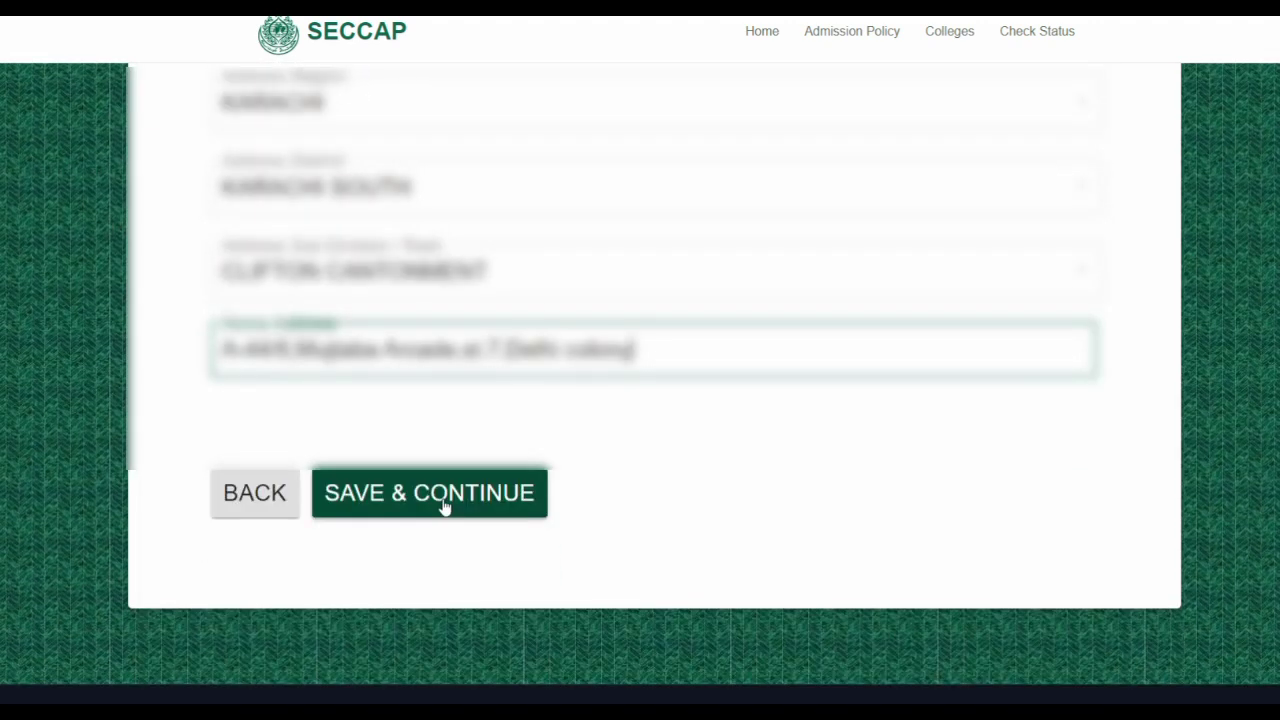
click(445, 505)
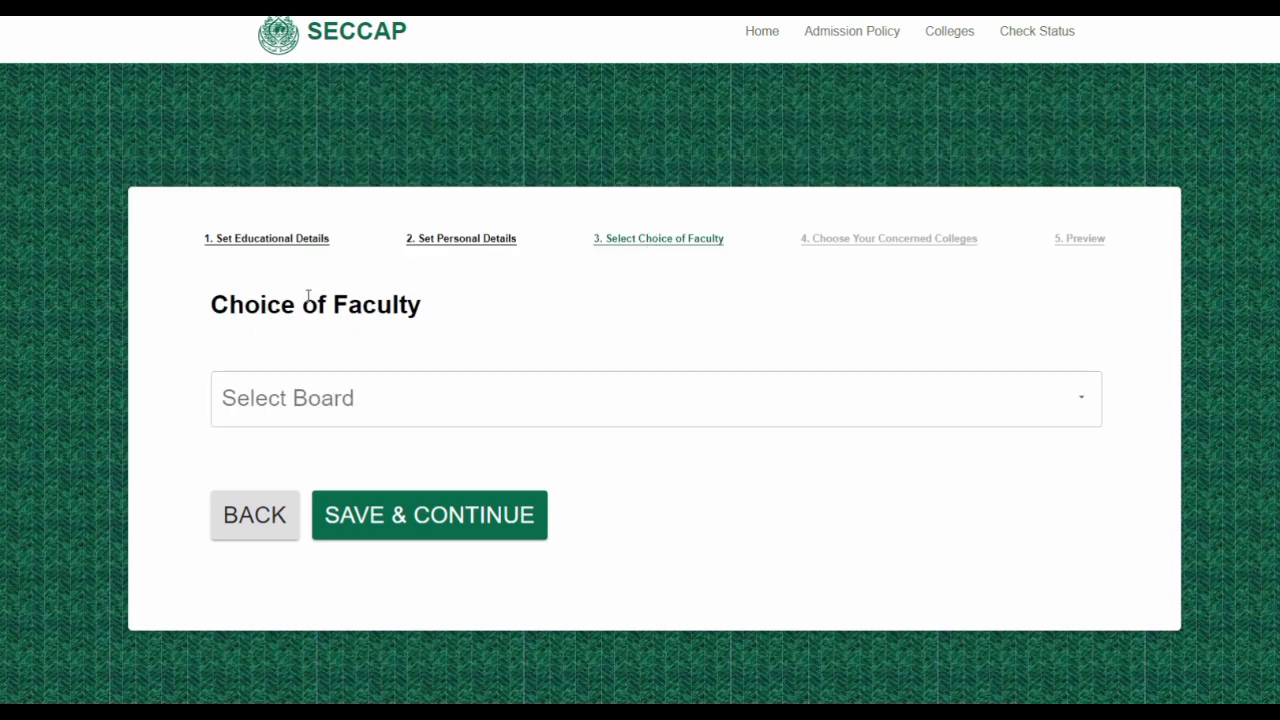
Select KARACHI as the examination board and attempt to save the faculty step
scroll(829, 541, down, 4)
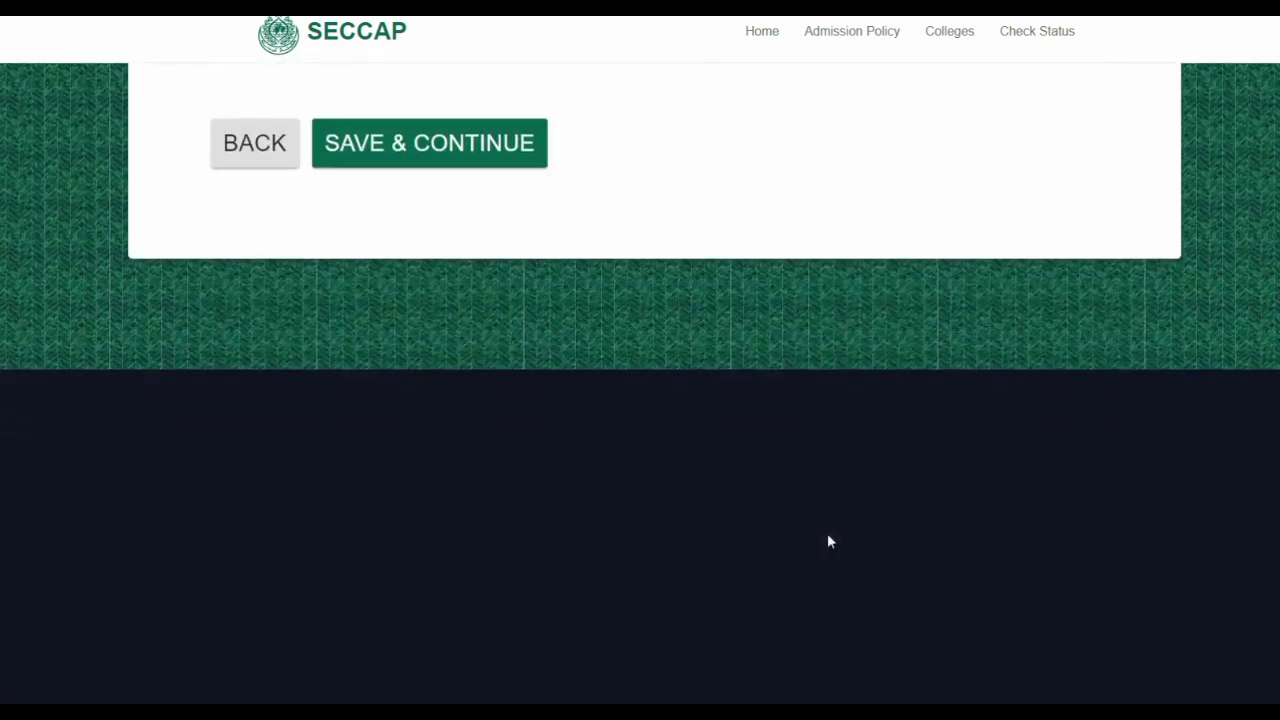
scroll(828, 541, up, 4)
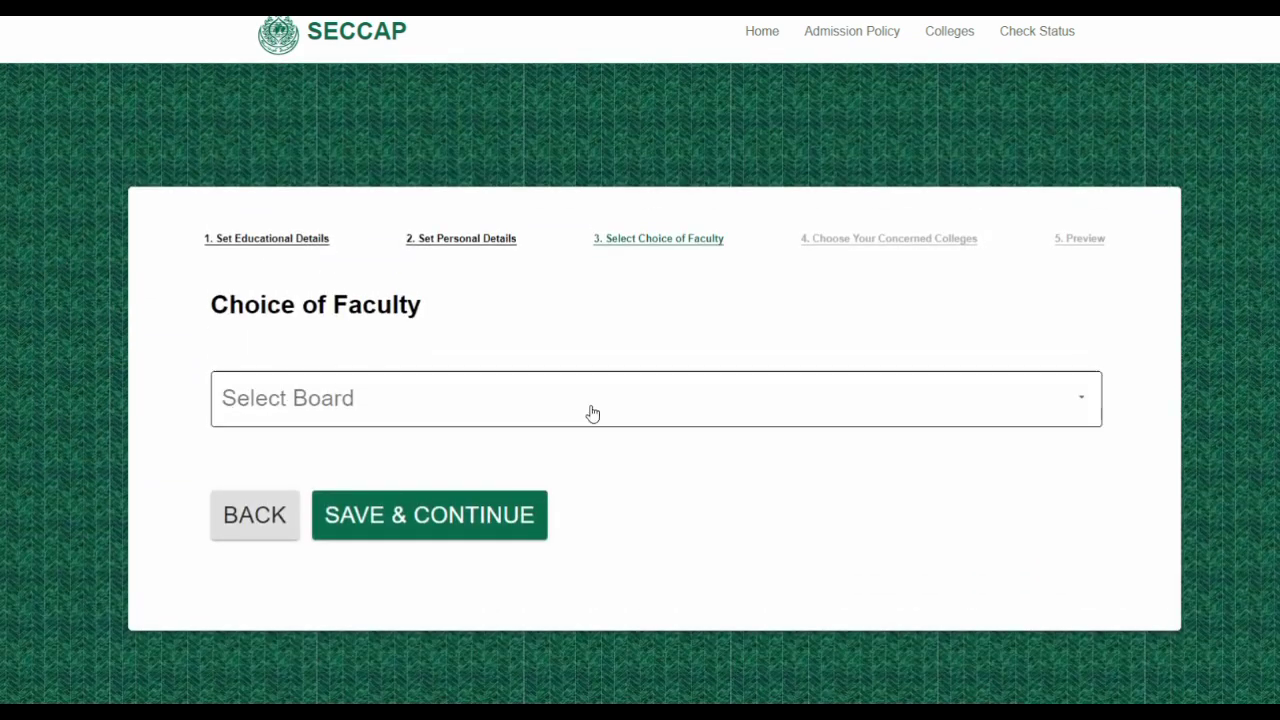
click(1080, 400)
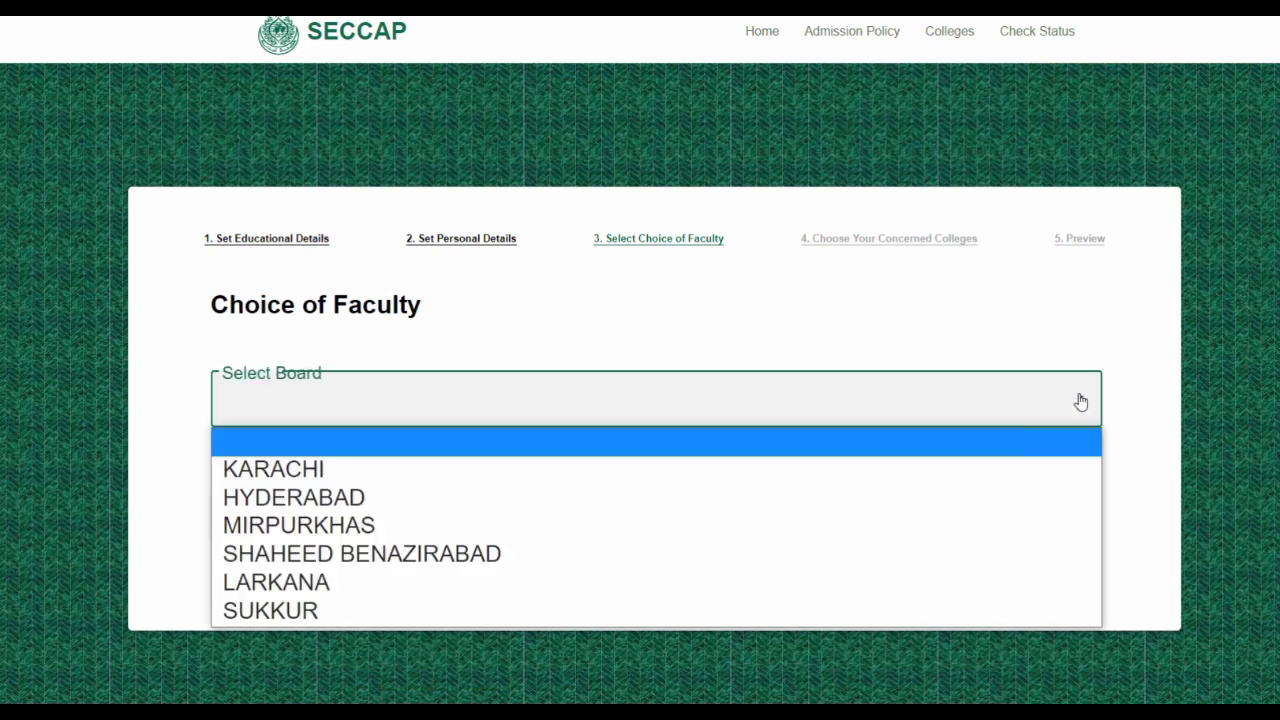
click(781, 473)
scroll(782, 478, down, 3)
scroll(782, 478, up, 3)
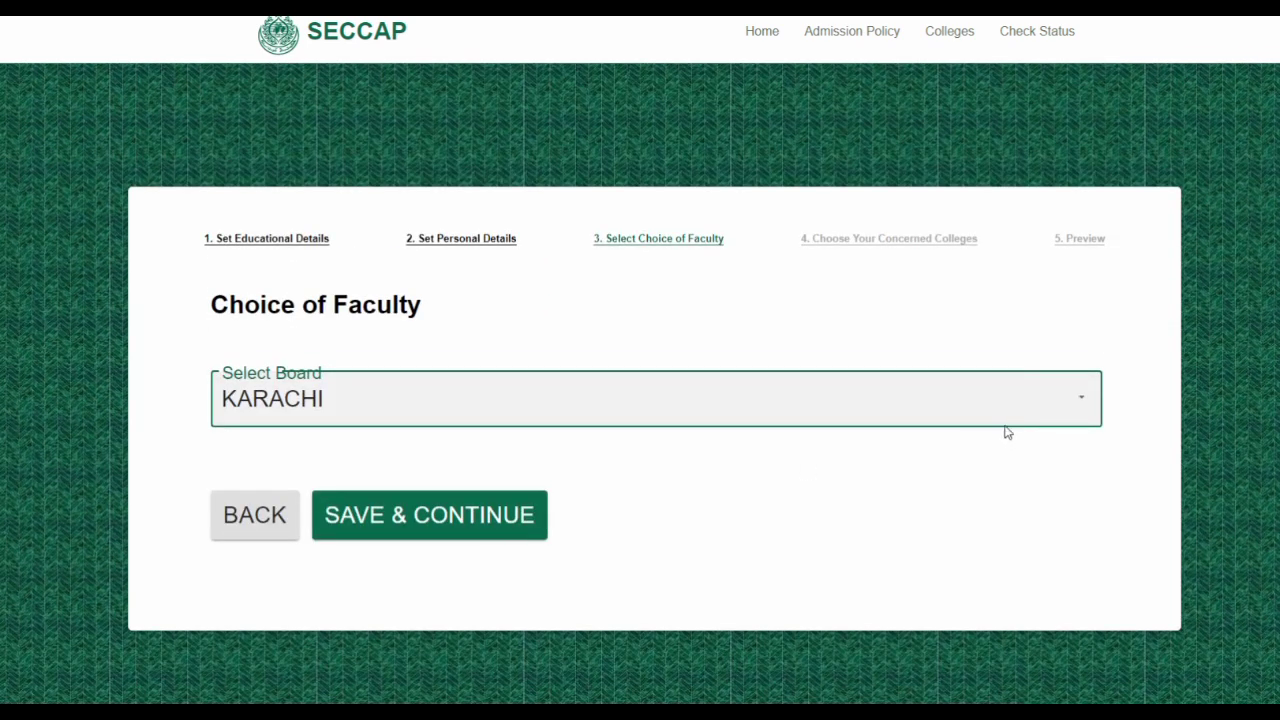
click(1080, 400)
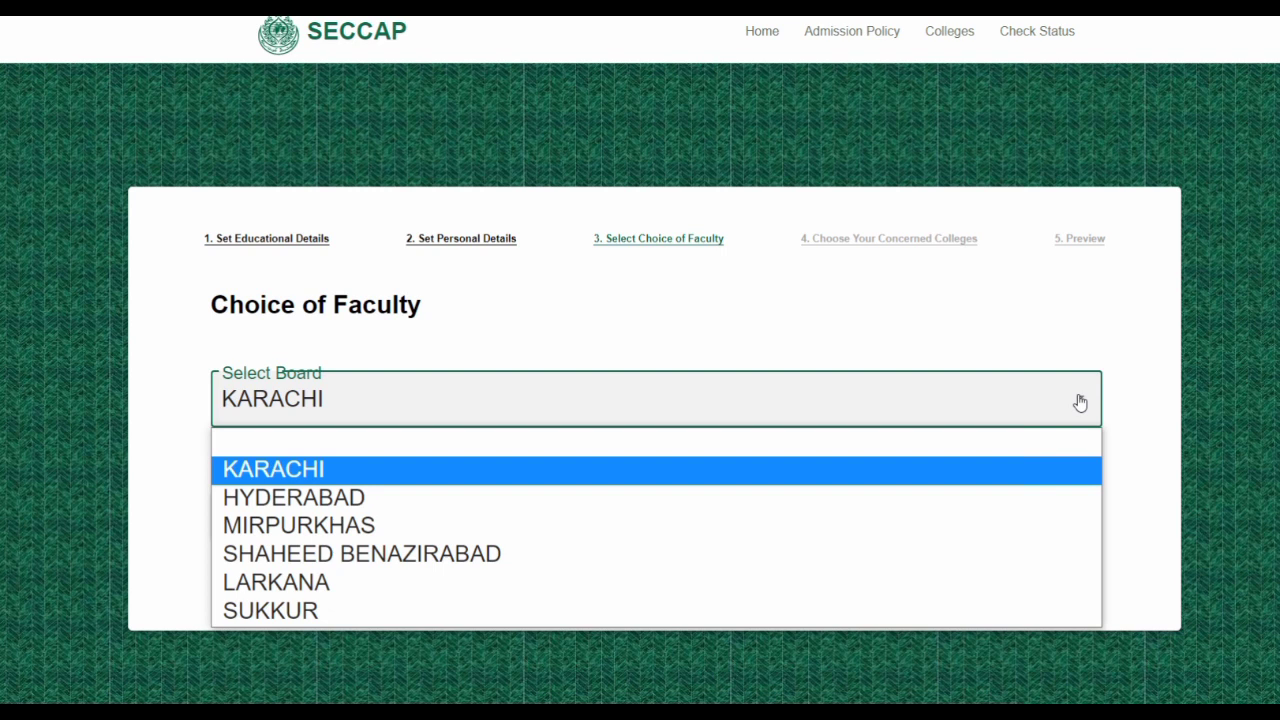
click(1080, 402)
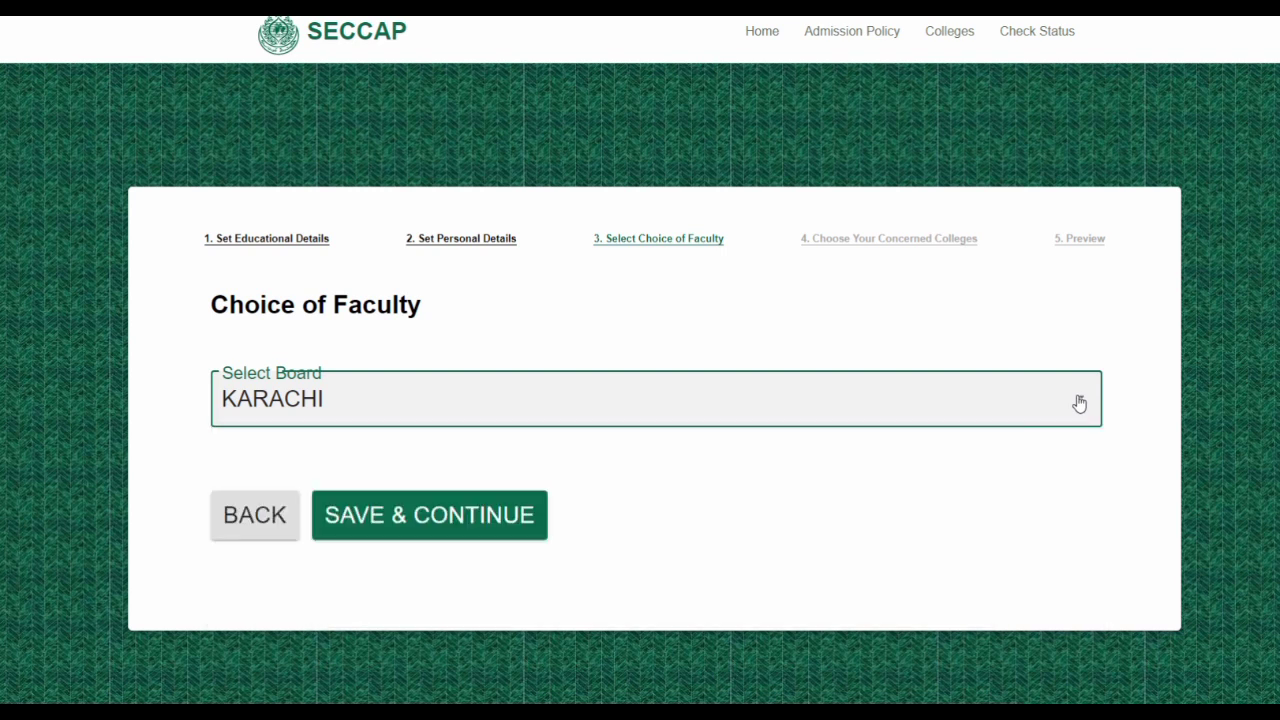
click(421, 515)
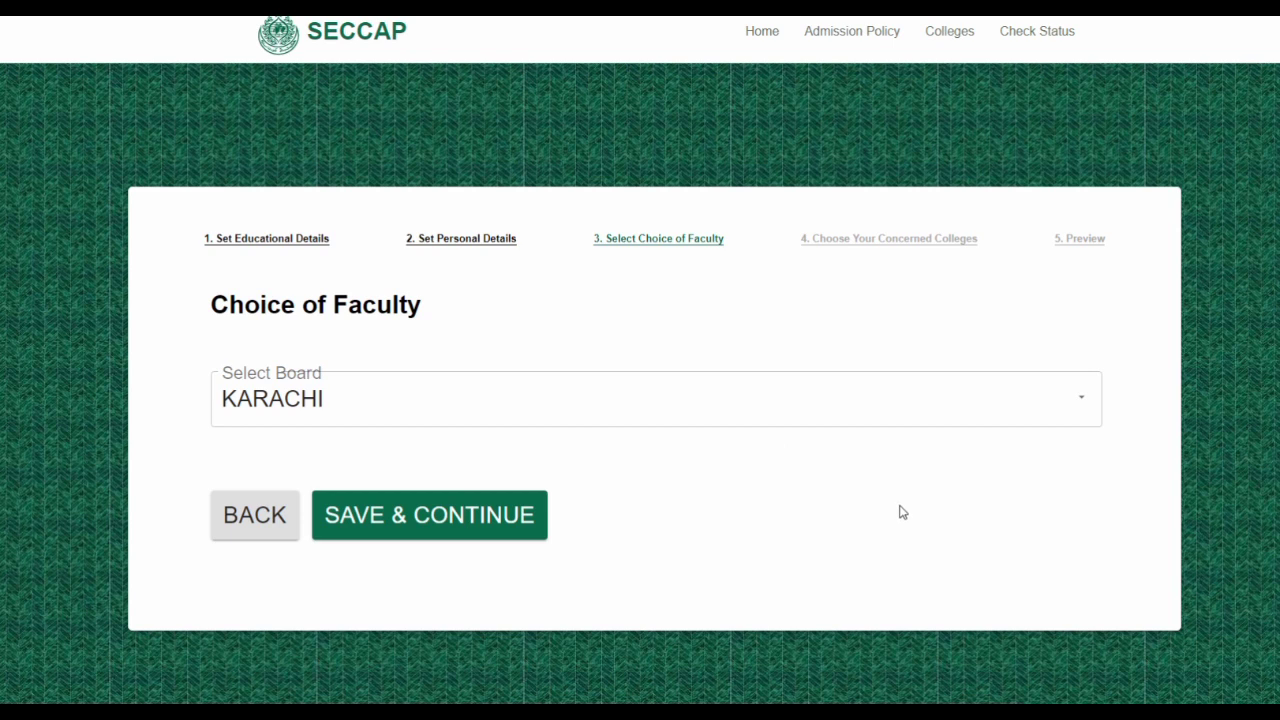
Reconfirm KARACHI as the board and retry saving, which fails with 'Please select Faculty!'
scroll(890, 514, down, 3)
scroll(884, 514, up, 1)
click(1080, 401)
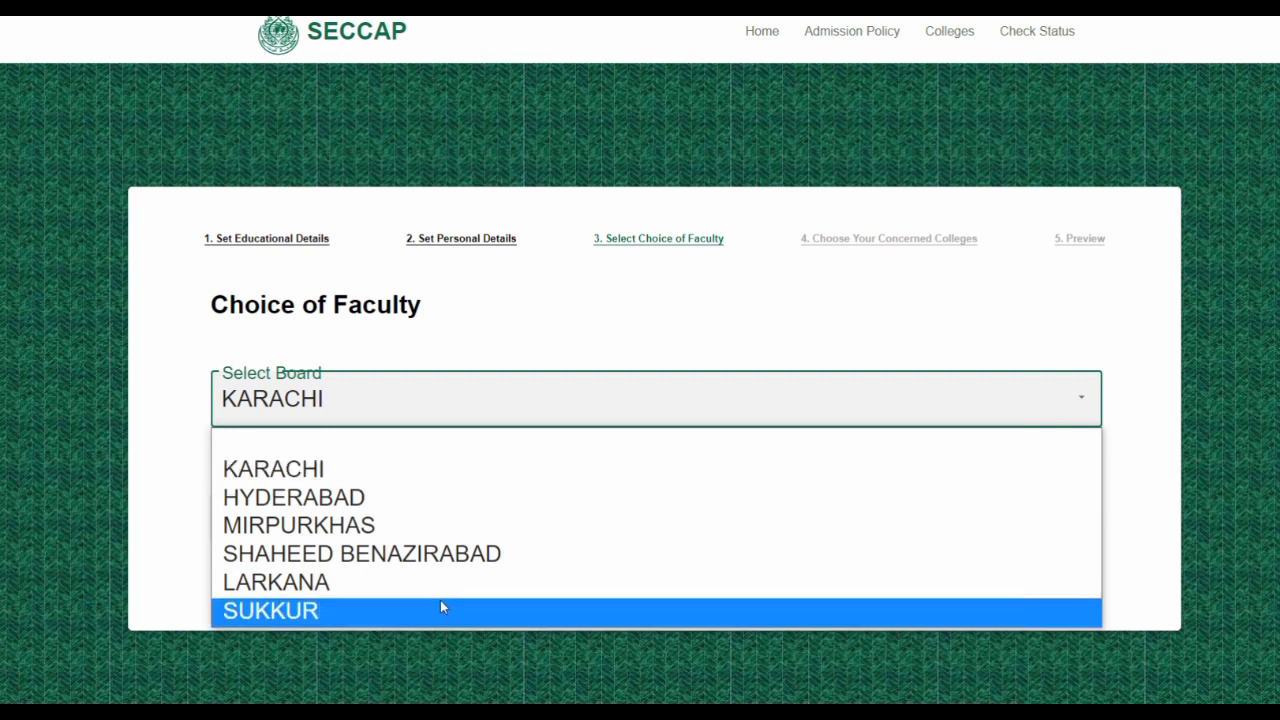
click(314, 470)
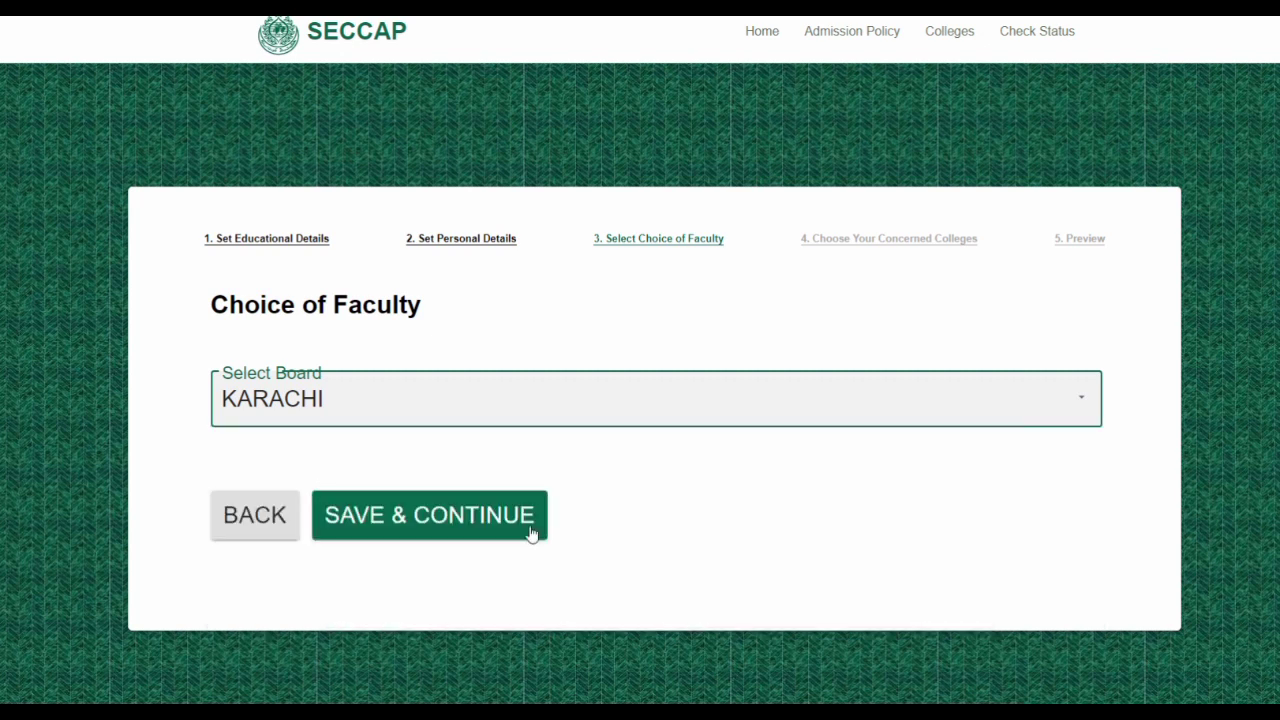
click(354, 523)
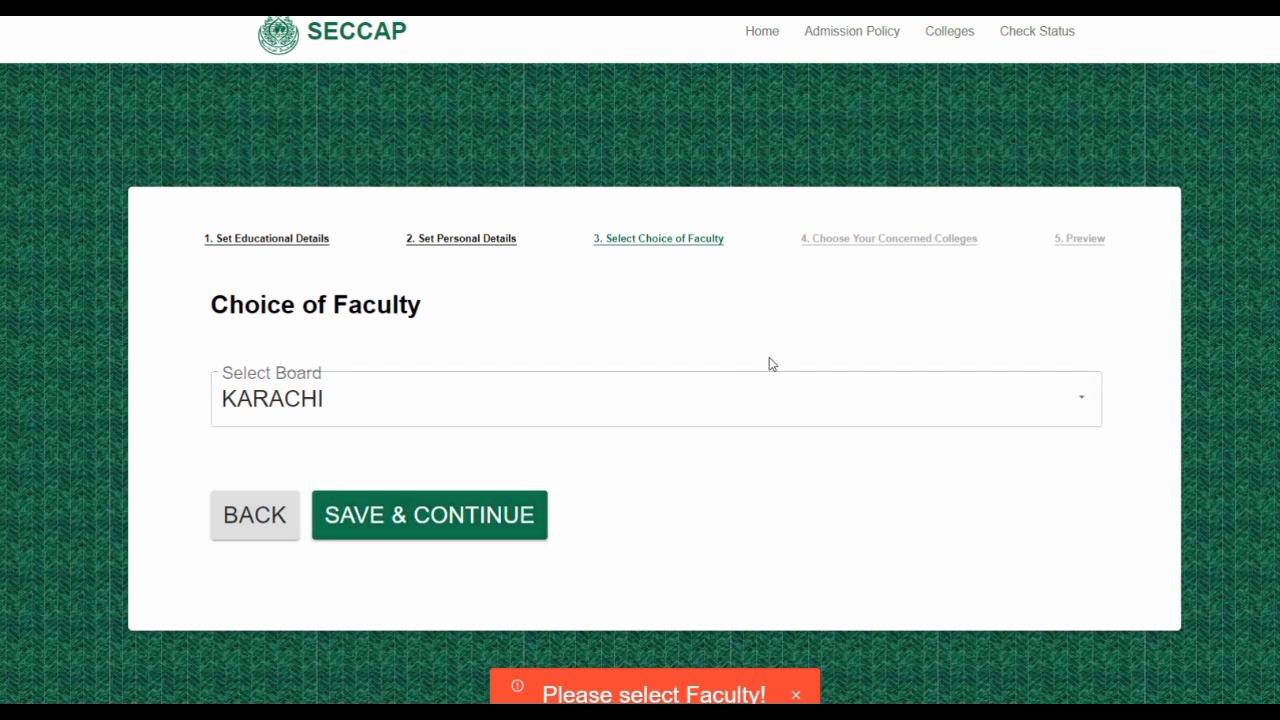
scroll(714, 506, down, 4)
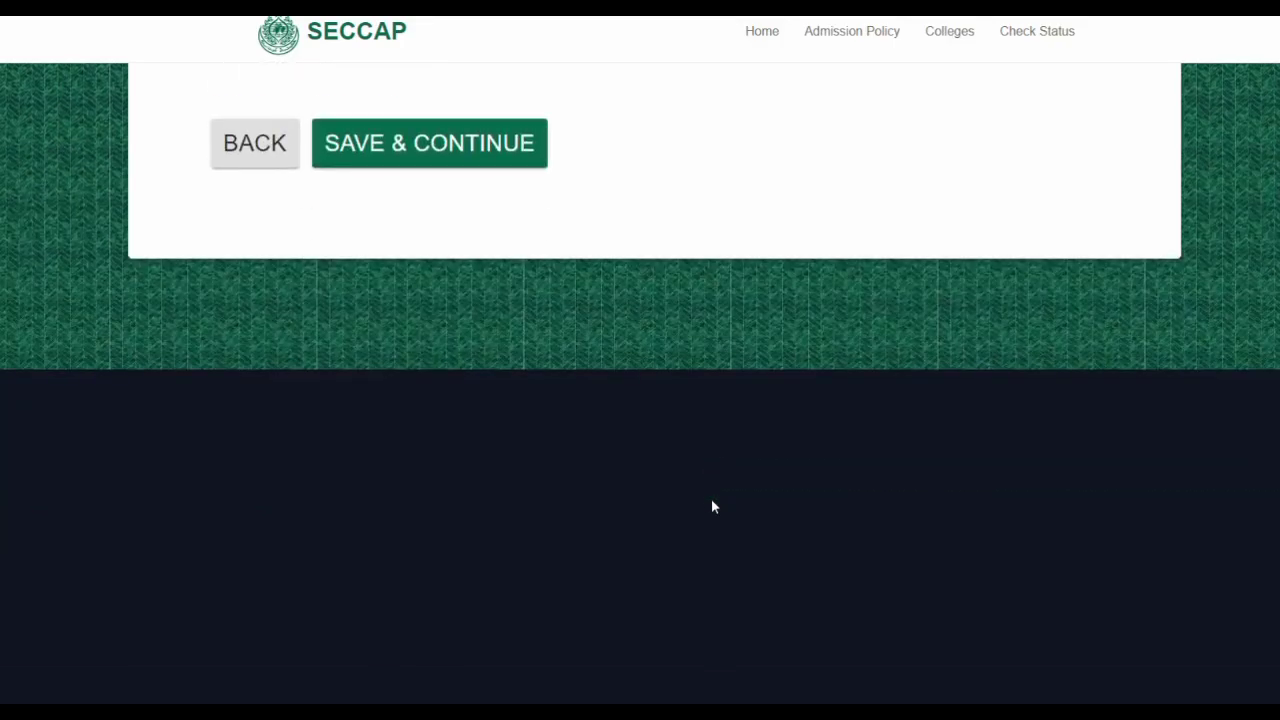
scroll(711, 498, up, 4)
Go back to Personal Details, look over the form, and re-save it to reach Choice of Faculty
click(238, 512)
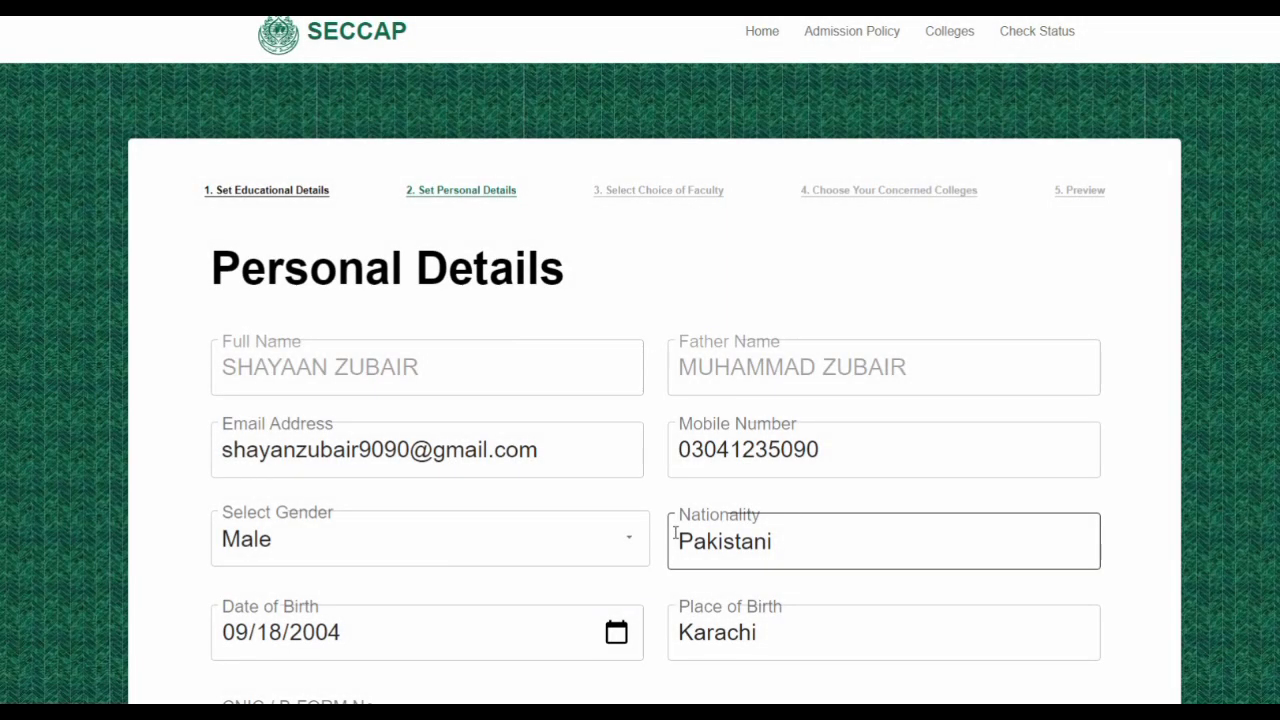
scroll(675, 533, down, 2)
scroll(675, 533, down, 5)
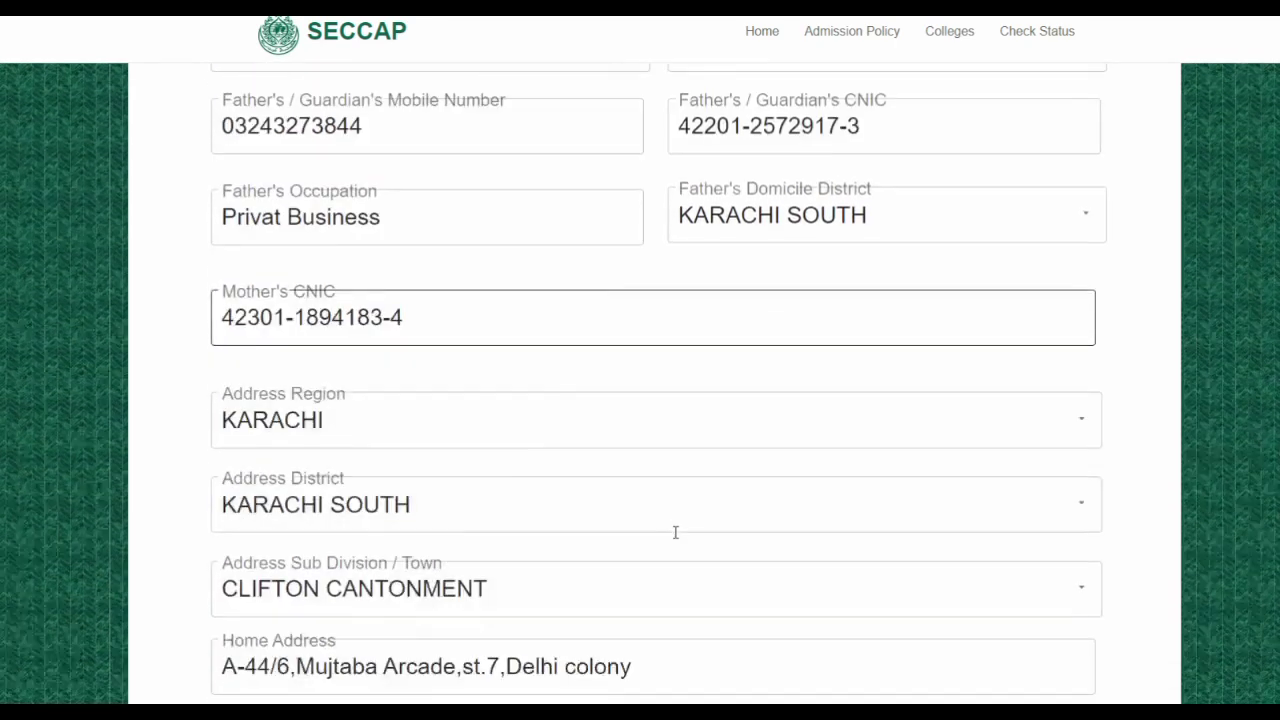
scroll(676, 540, down, 3)
scroll(675, 538, up, 3)
scroll(675, 539, up, 8)
scroll(674, 532, down, 2)
scroll(675, 533, down, 10)
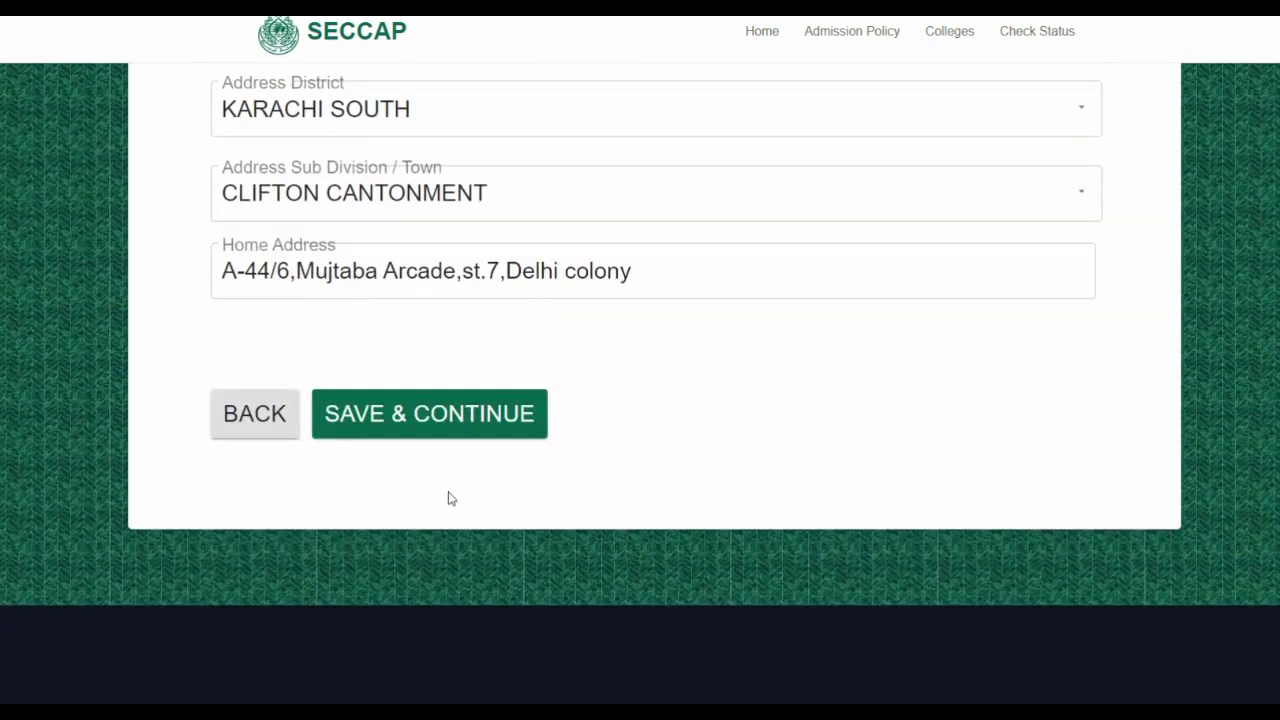
click(463, 425)
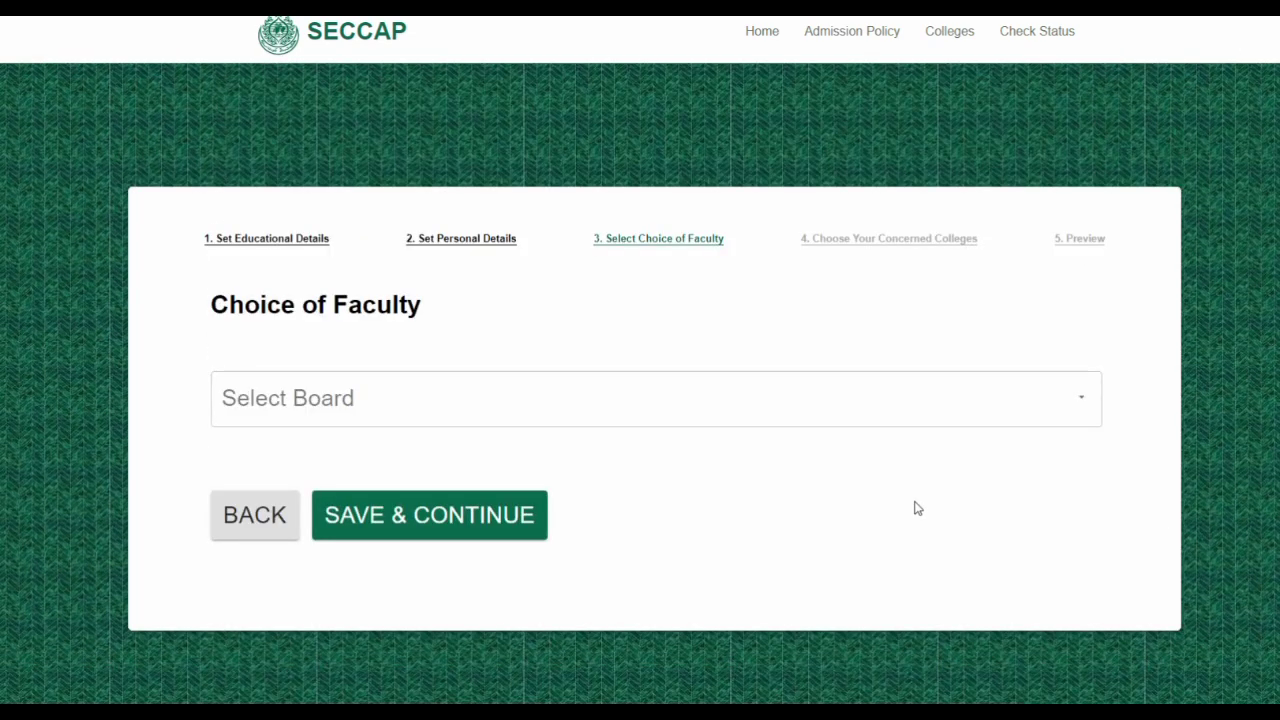
Set the board on the Choice of Faculty step to KARACHI
double_click(407, 303)
click(407, 303)
triple_click(407, 303)
click(436, 306)
click(1086, 402)
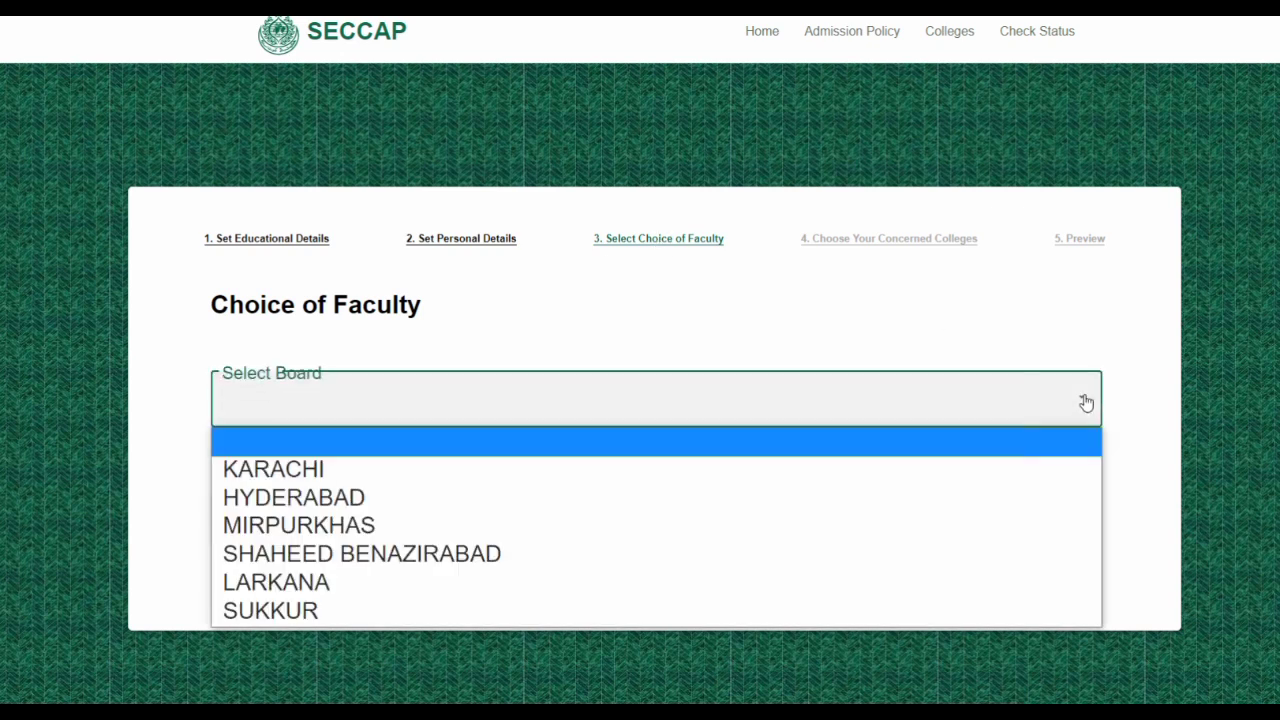
click(1031, 397)
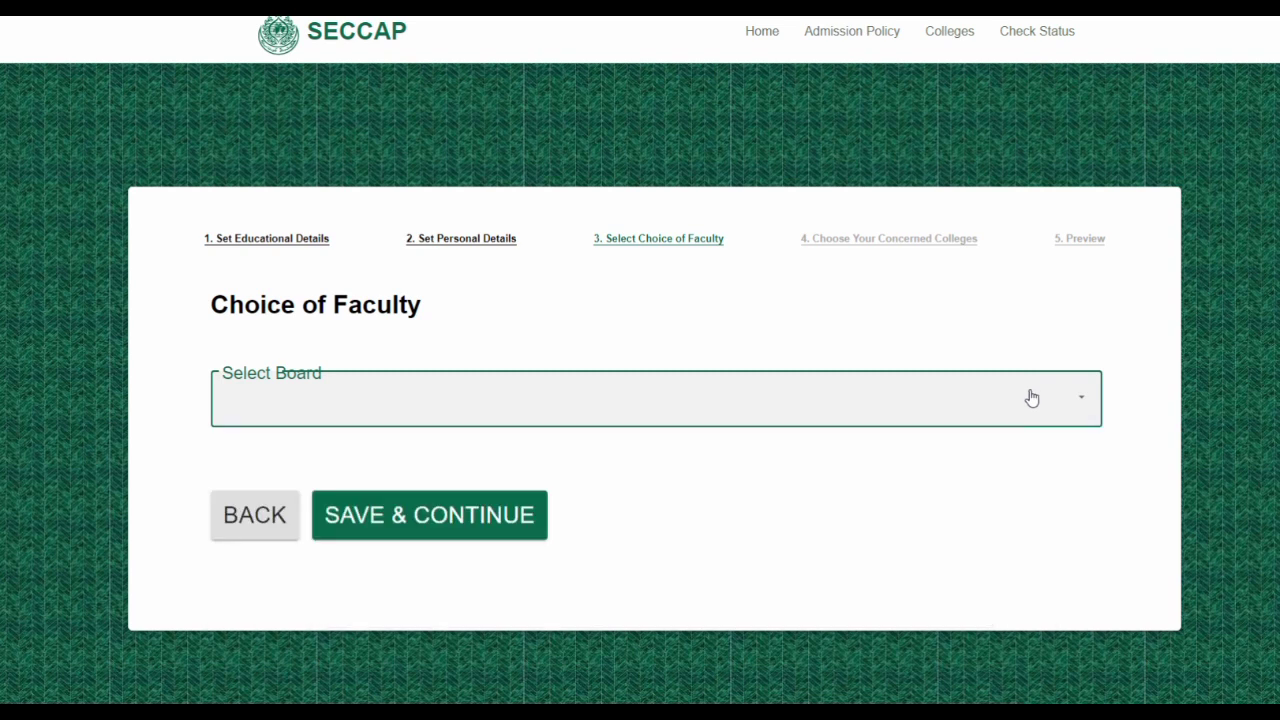
click(1094, 404)
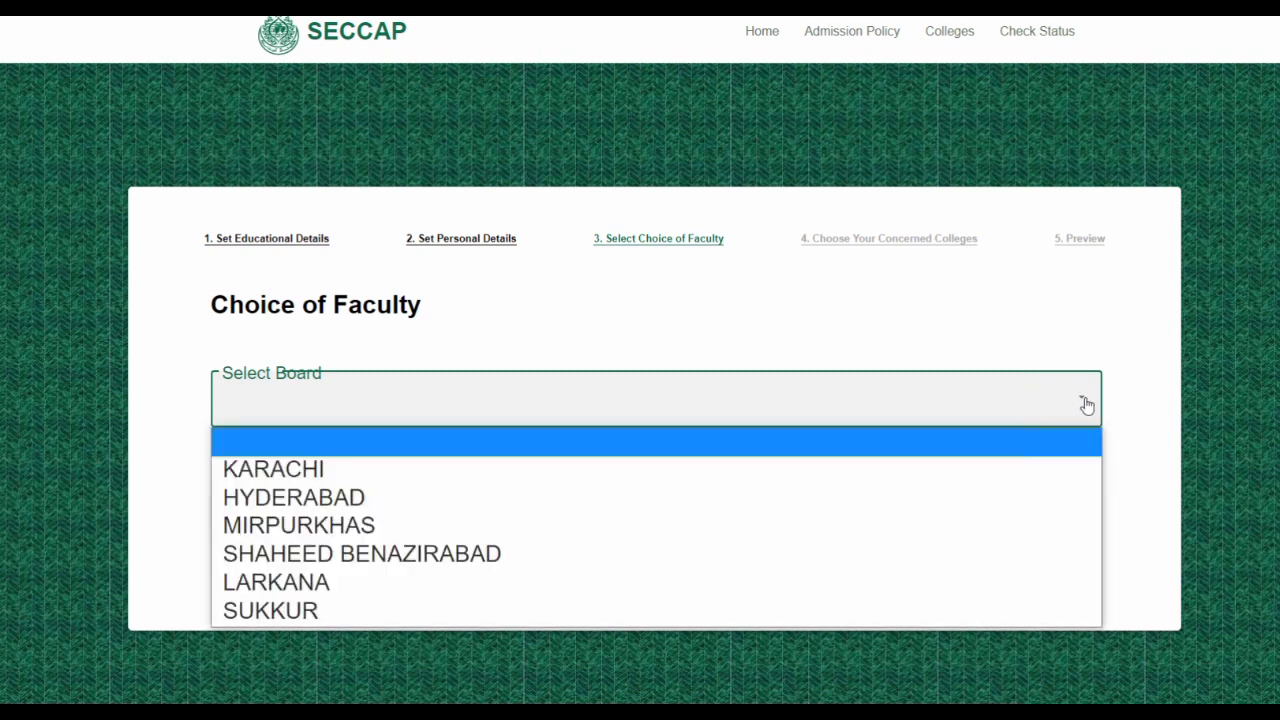
click(386, 470)
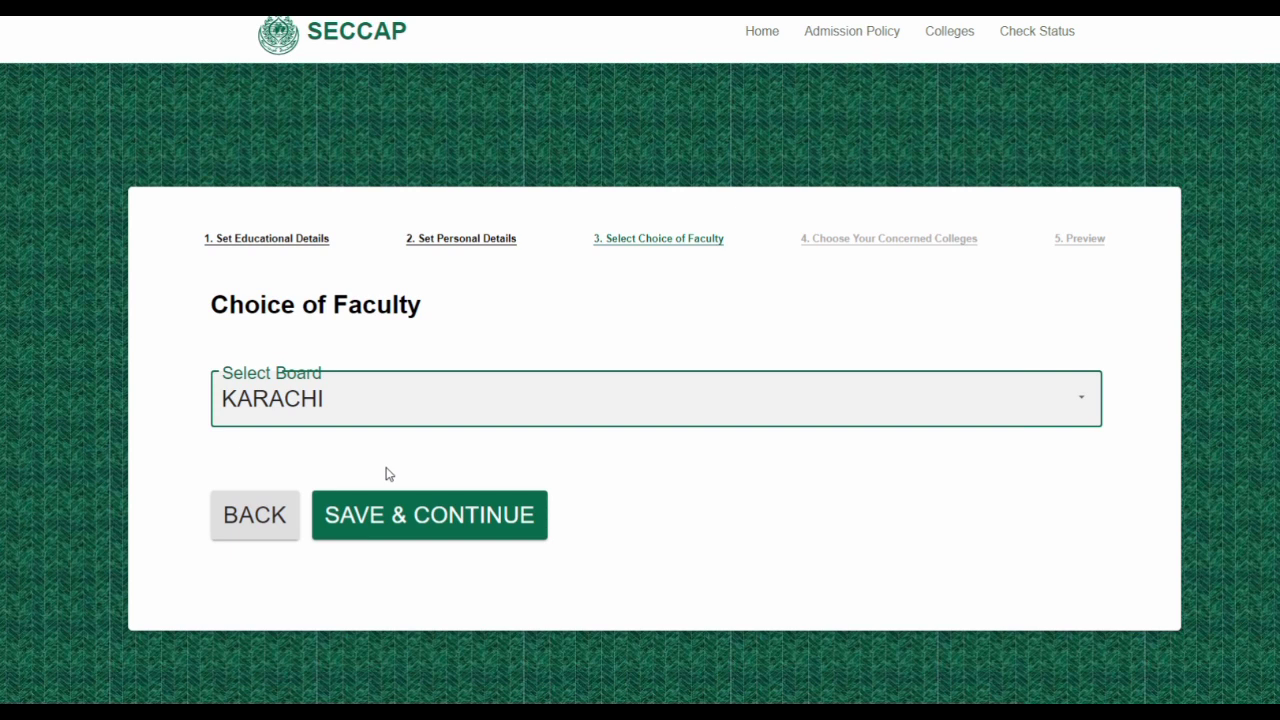
Try saving the faculty step four times, each refused with 'Please select Faculty!'
click(430, 518)
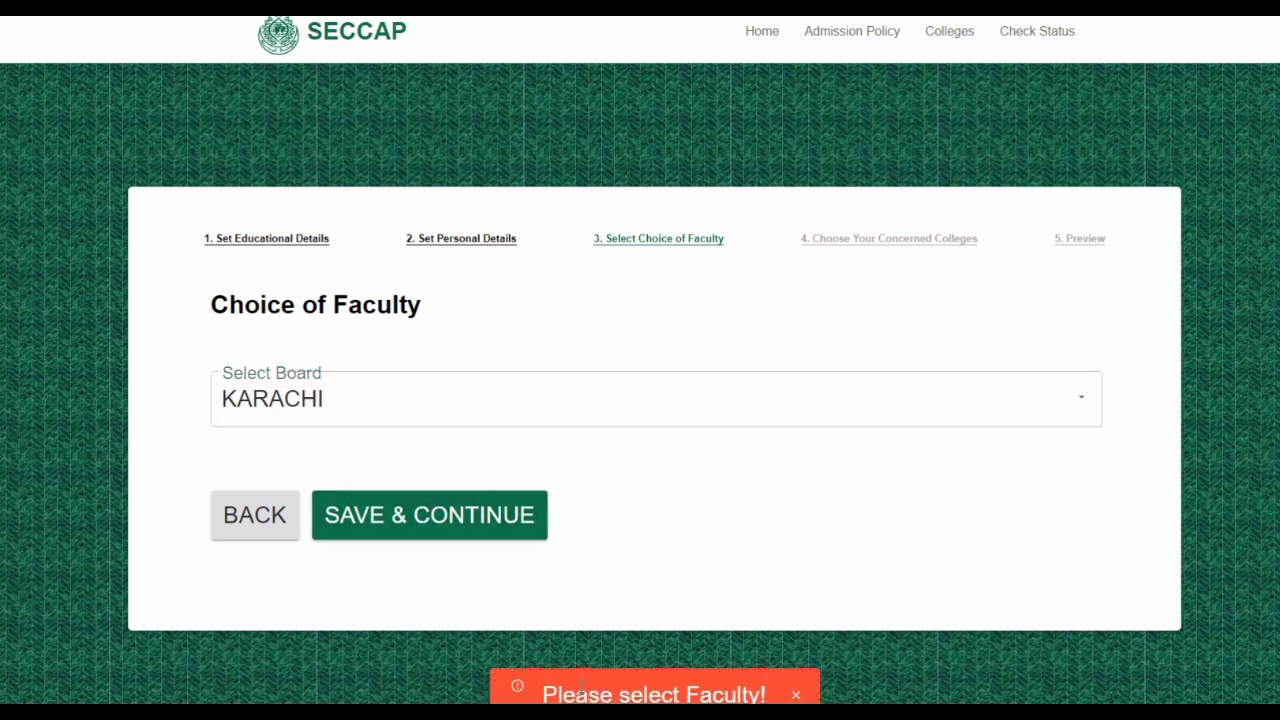
click(471, 522)
click(471, 522)
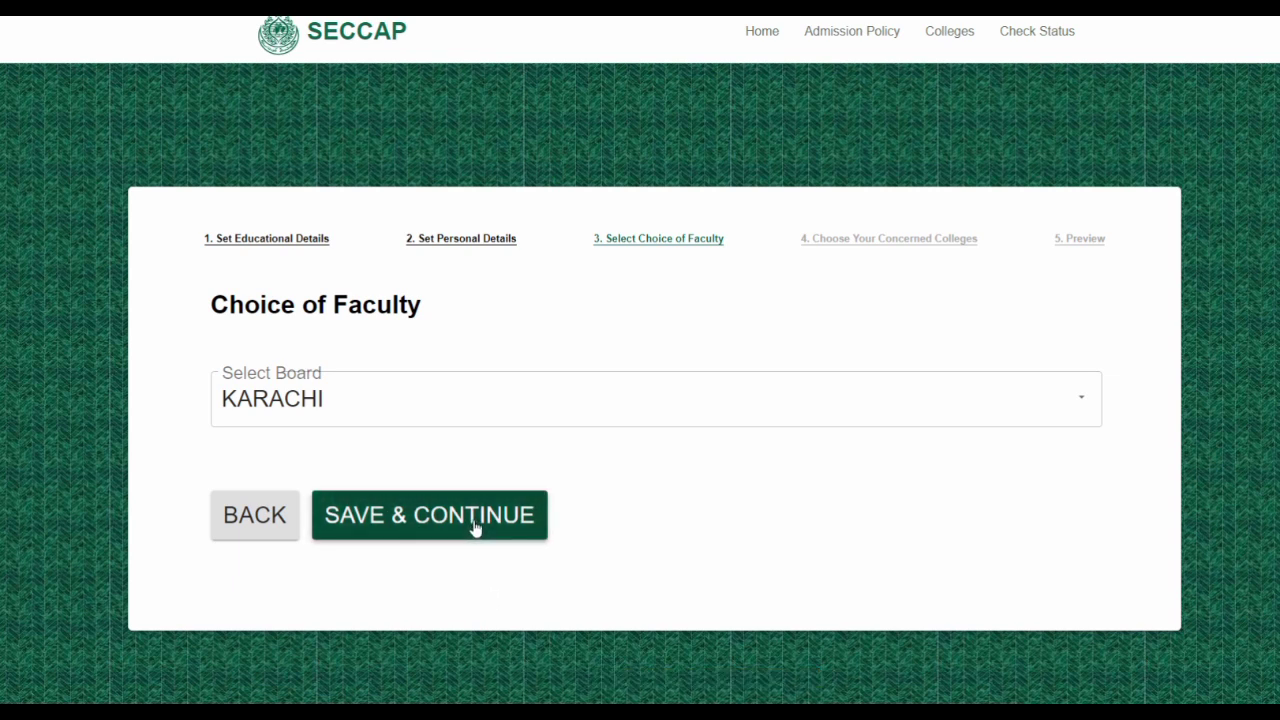
click(449, 528)
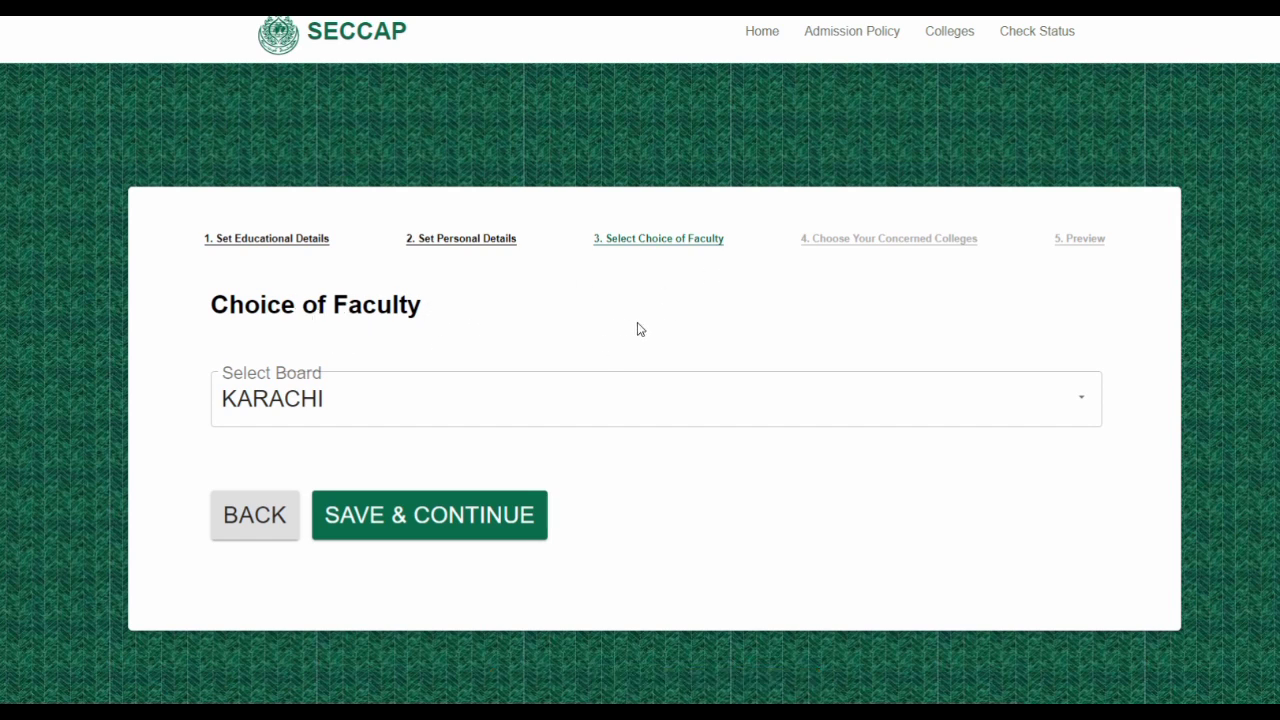
Return to Personal Details, check the entries through the home address, and save again
click(256, 514)
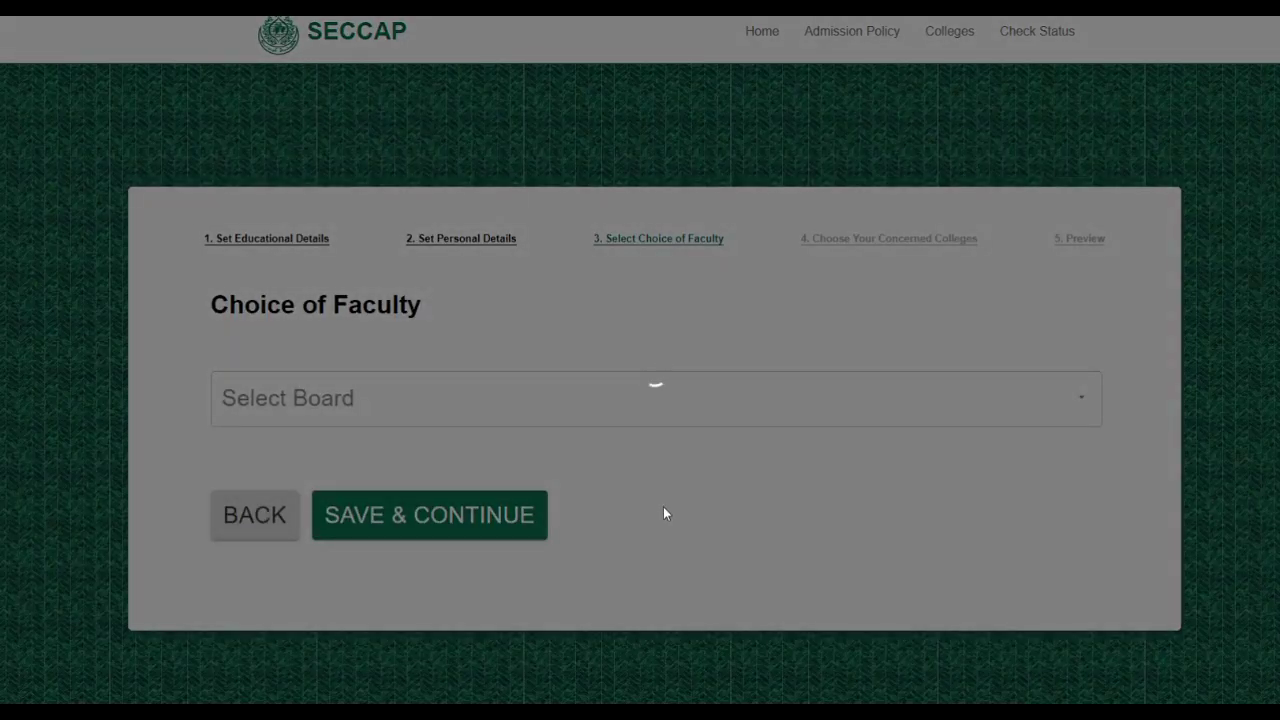
scroll(658, 504, down, 1)
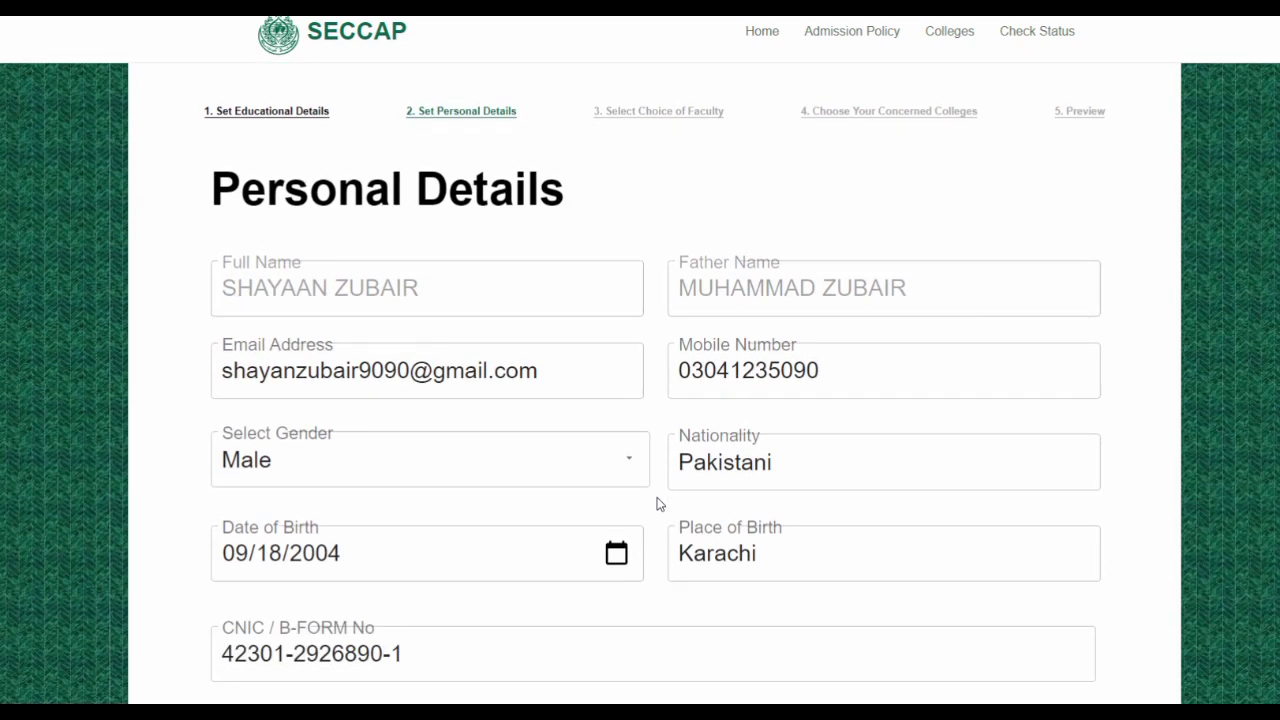
scroll(658, 504, down, 4)
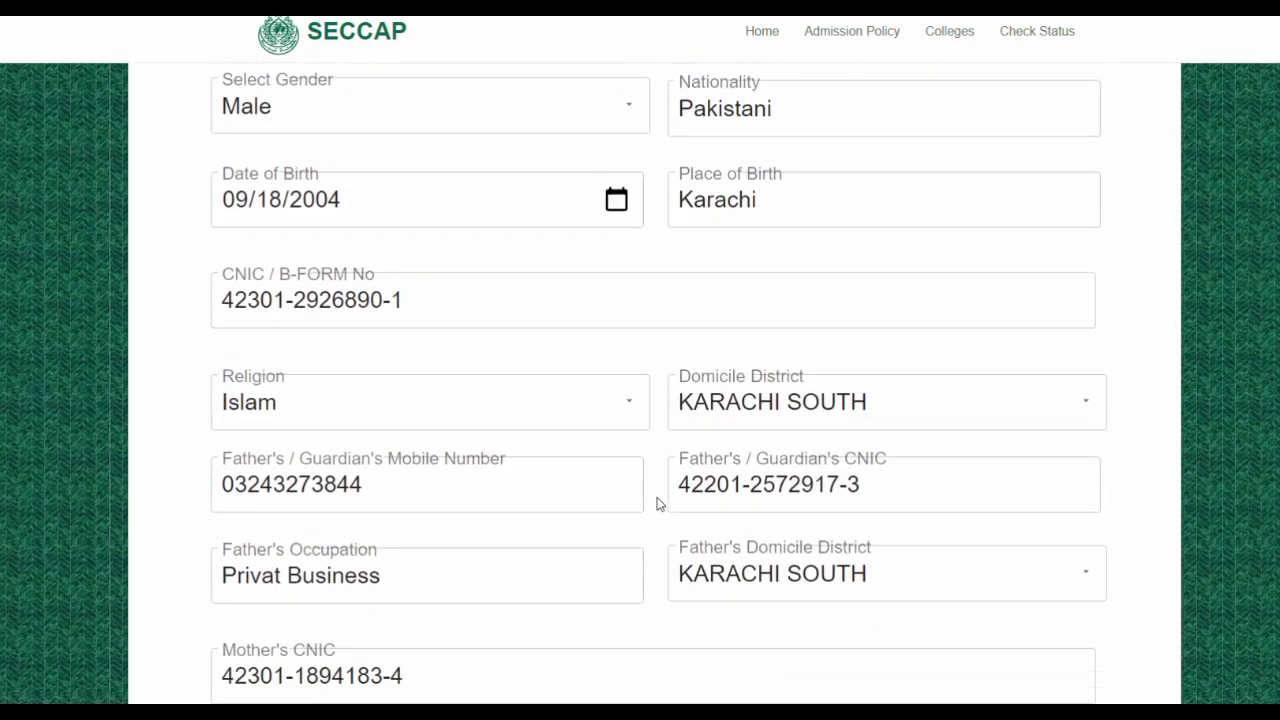
scroll(658, 504, down, 8)
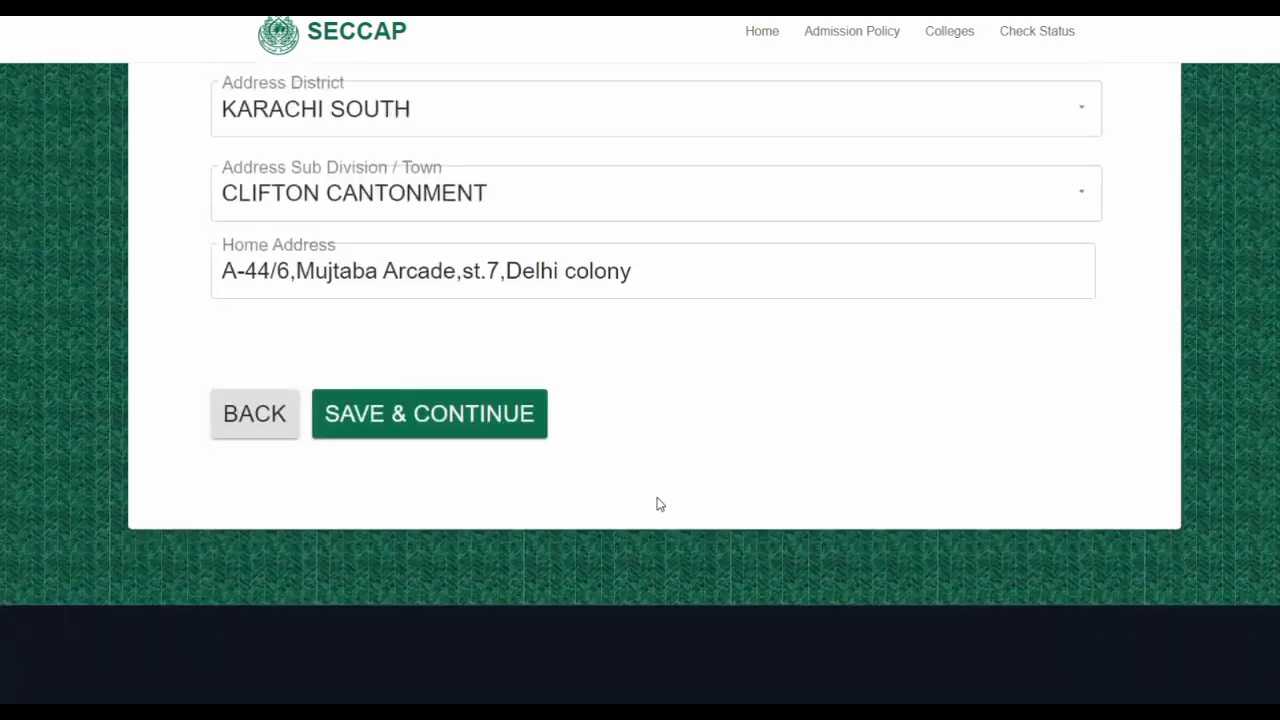
scroll(659, 503, down, 2)
scroll(658, 504, up, 5)
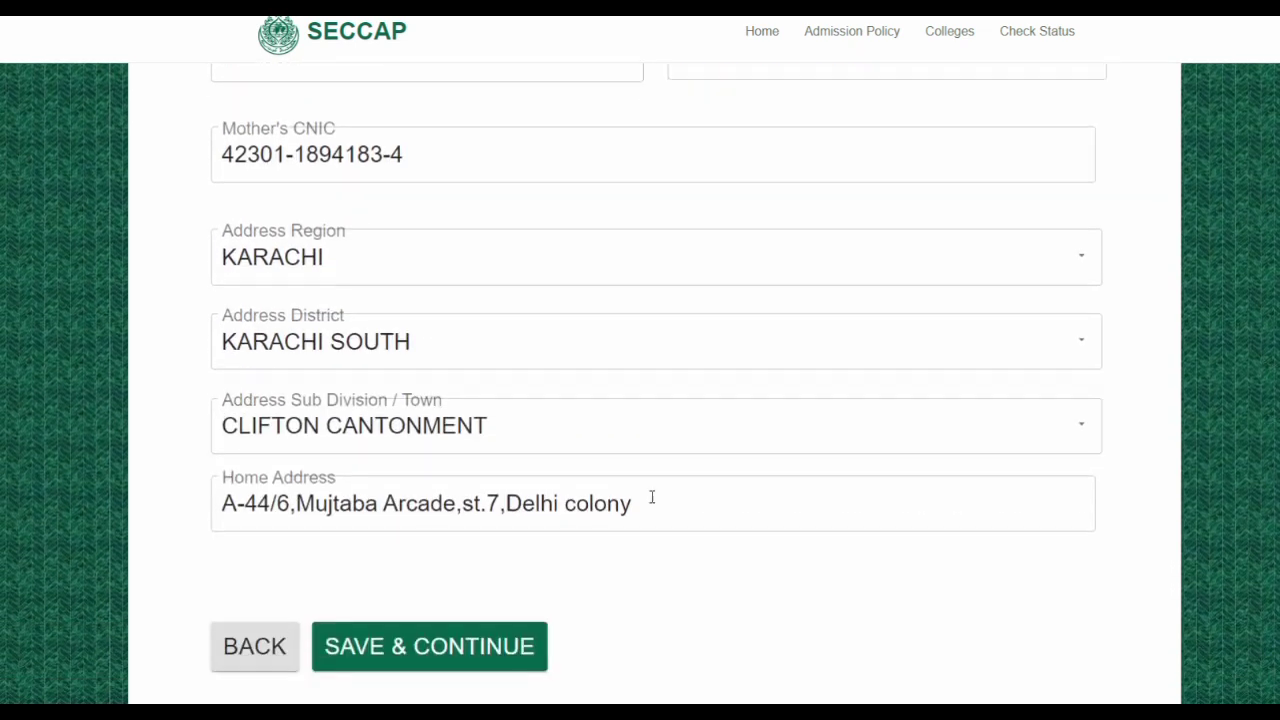
click(463, 641)
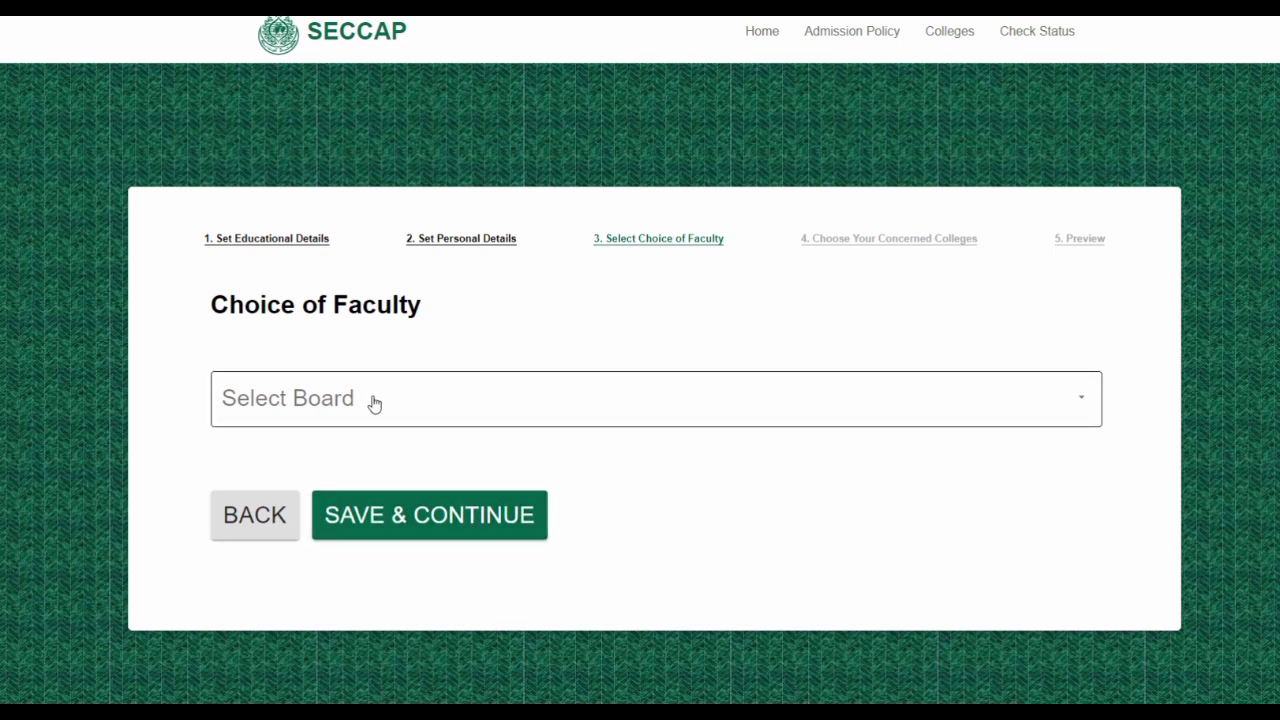
Choose KARACHI as the board and attempt to save the faculty step again
click(1086, 404)
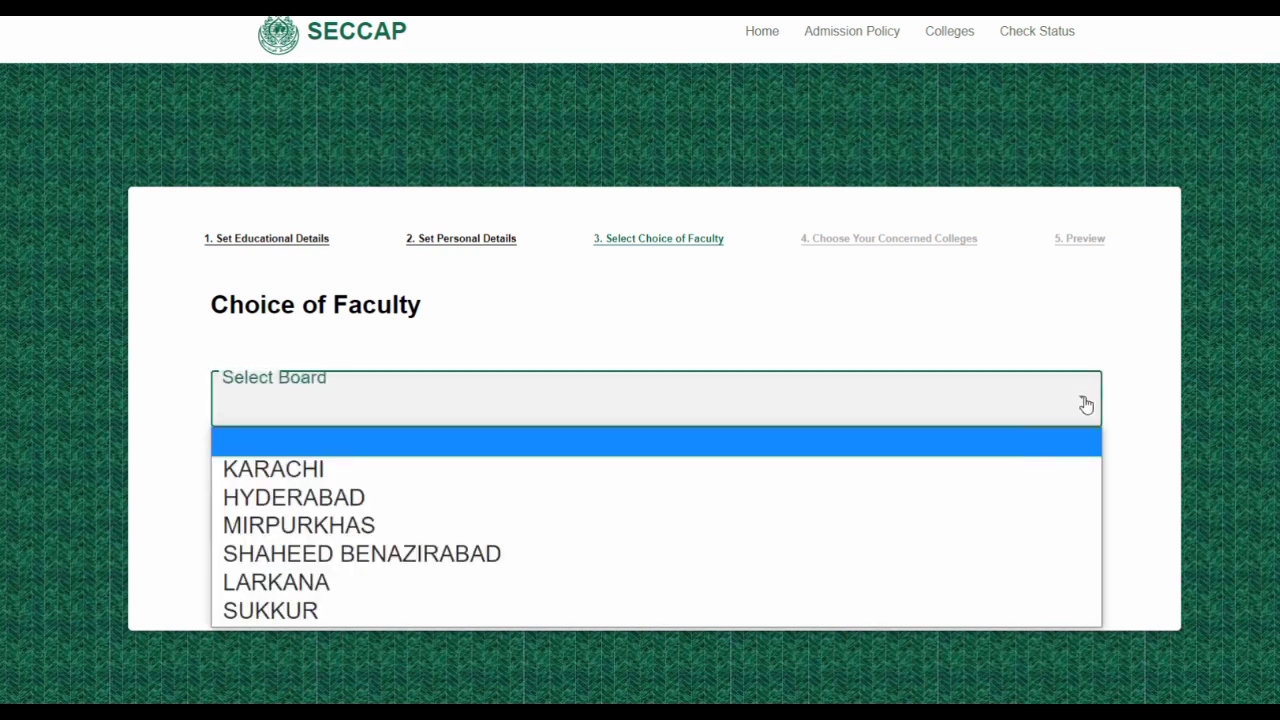
click(234, 470)
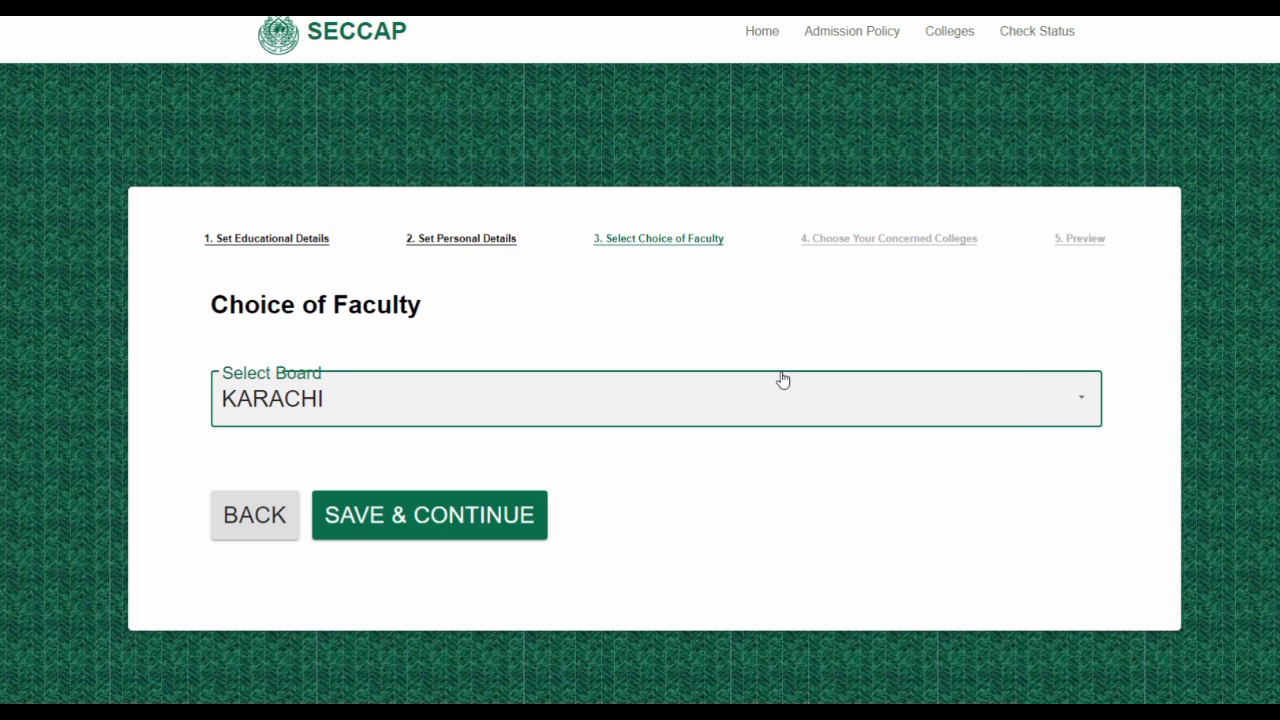
click(455, 514)
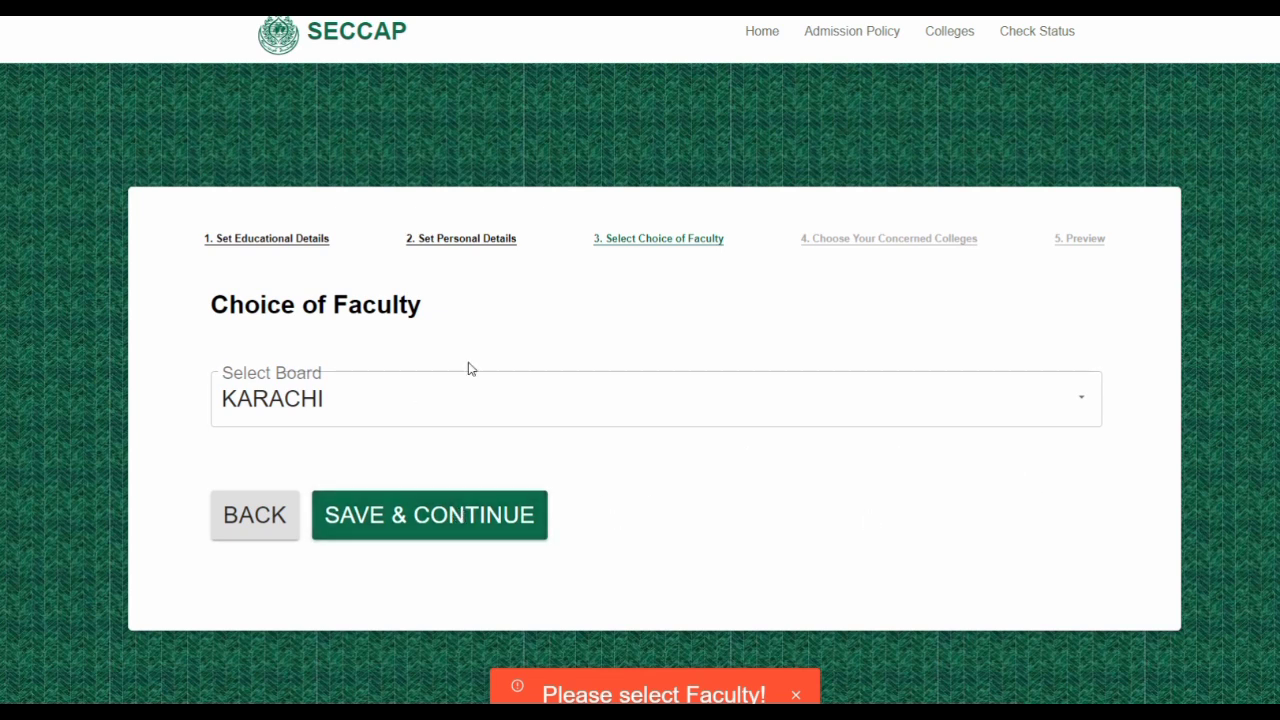
scroll(807, 375, down, 1)
scroll(807, 375, up, 1)
Reopen Personal Details, scroll to the bottom, and save to return to Choice of Faculty
click(253, 527)
scroll(697, 514, down, 2)
scroll(697, 514, down, 2)
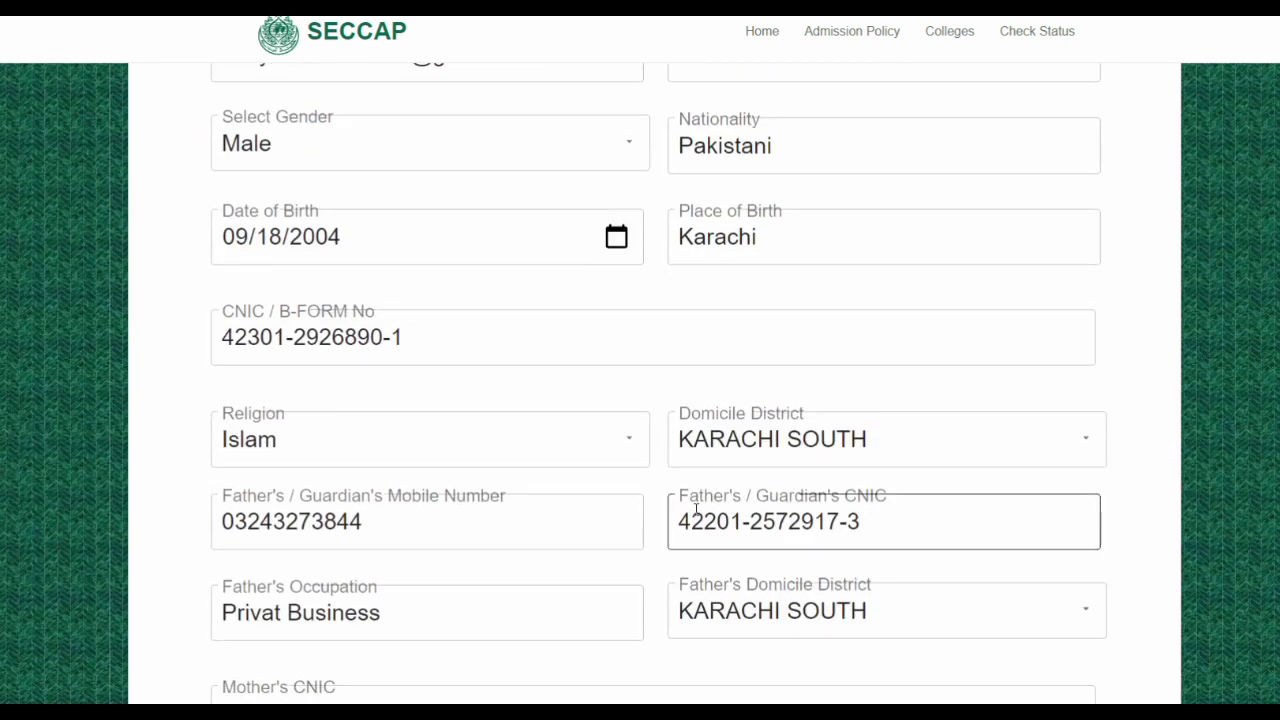
scroll(697, 514, down, 5)
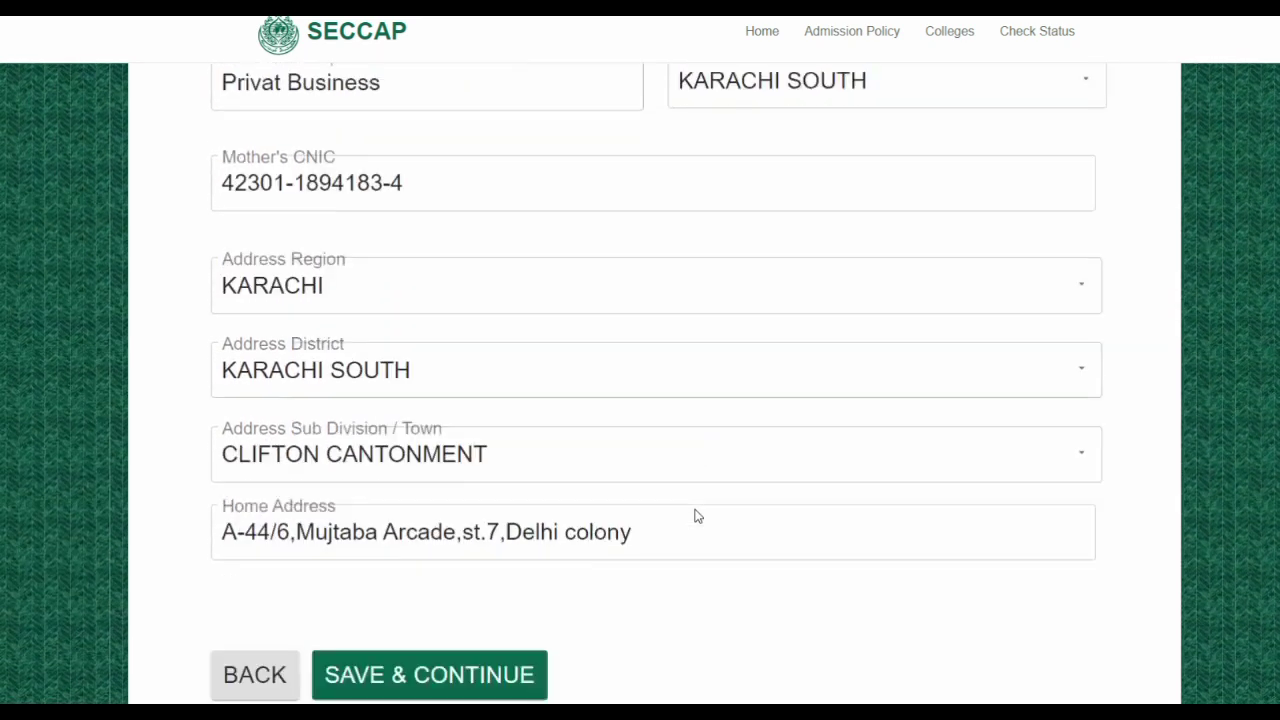
scroll(697, 514, down, 1)
scroll(697, 514, up, 5)
scroll(697, 514, up, 5)
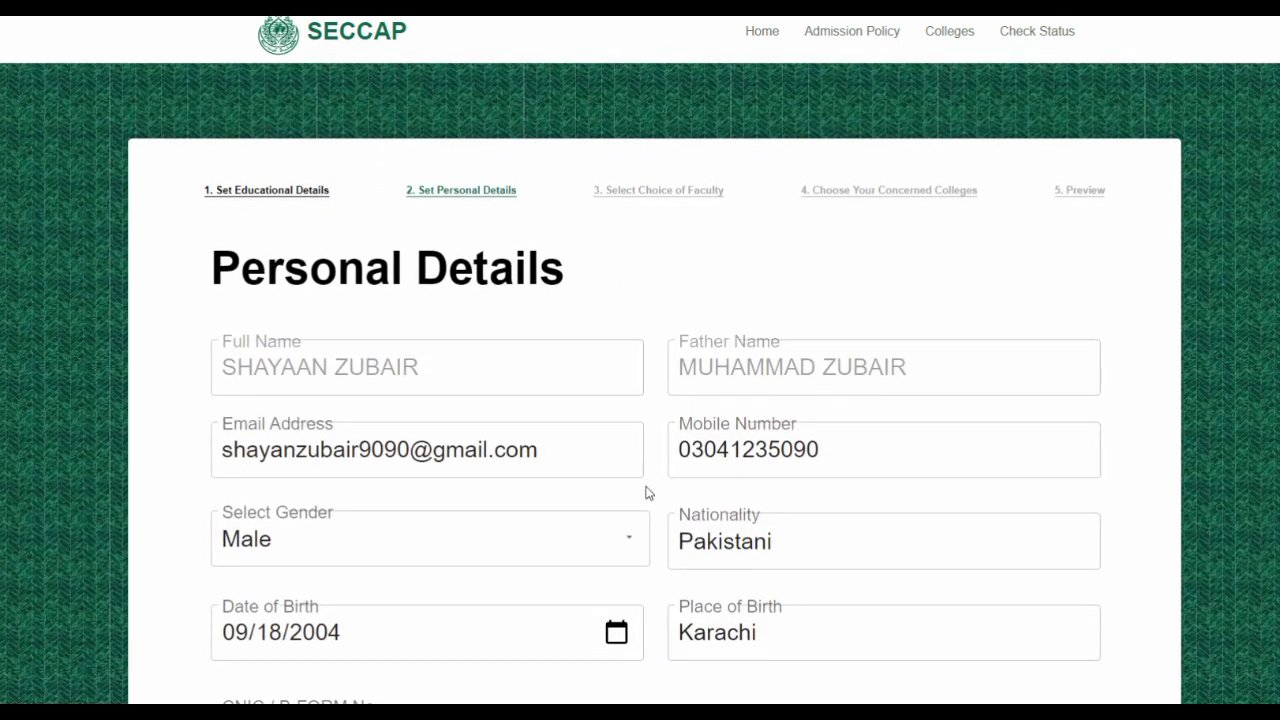
scroll(646, 492, down, 2)
scroll(646, 492, down, 8)
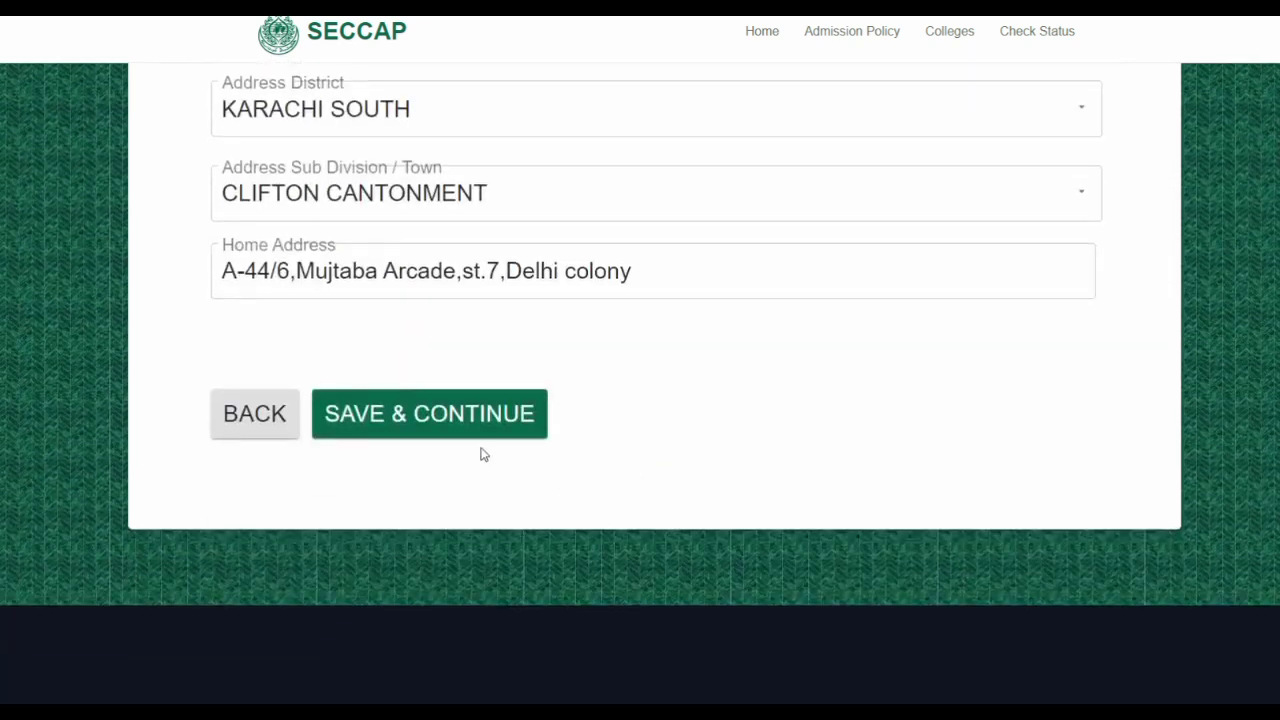
click(471, 425)
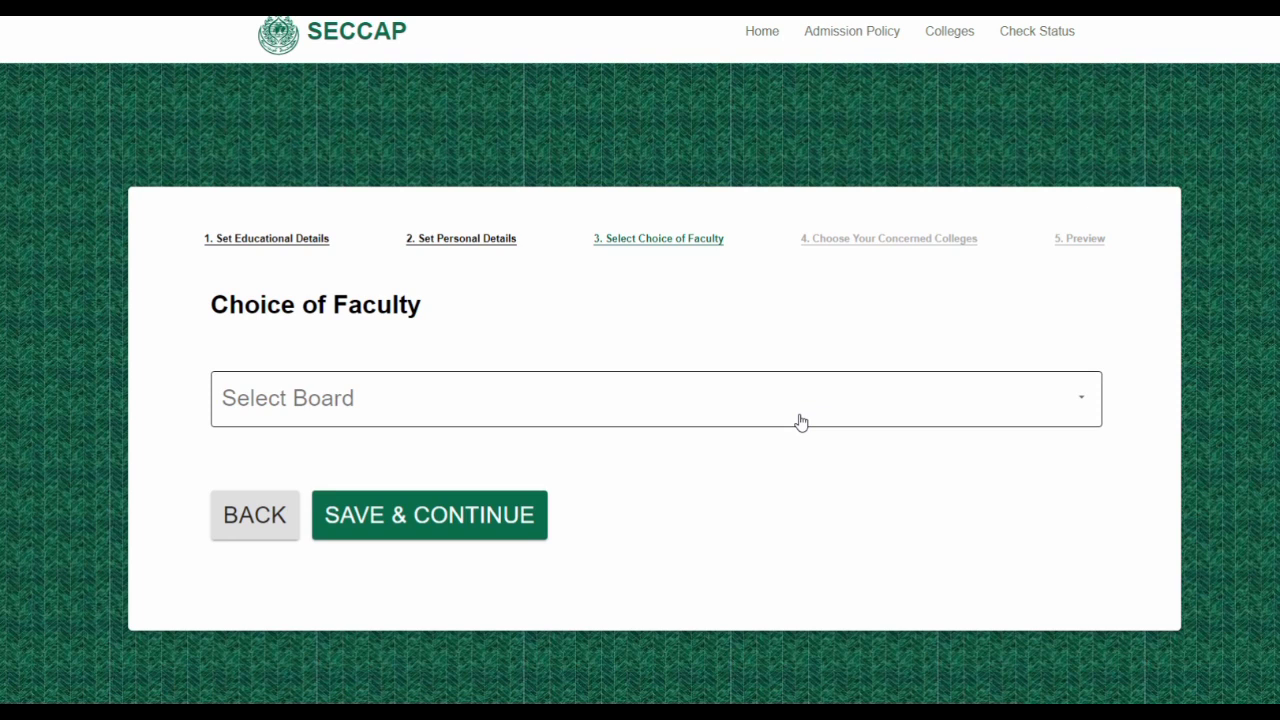
Select KARACHI as the board and attempt to save, which fails without a faculty
click(328, 400)
click(328, 400)
click(328, 400)
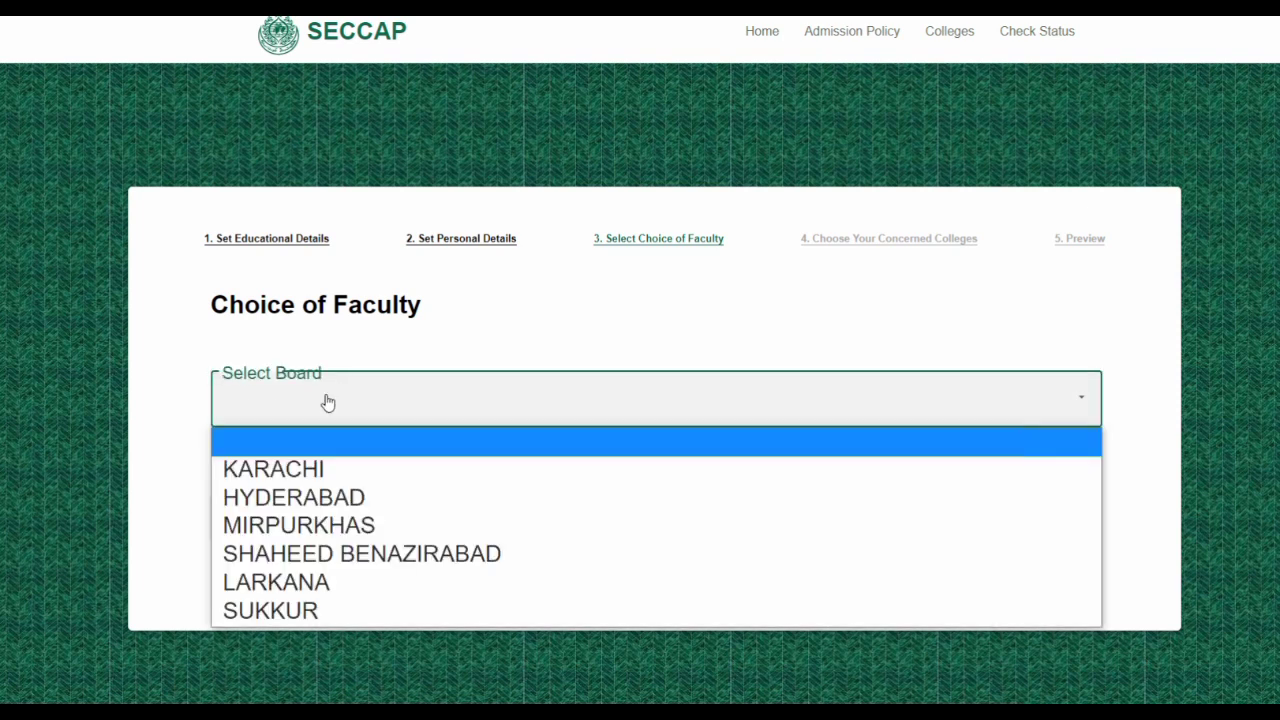
click(338, 443)
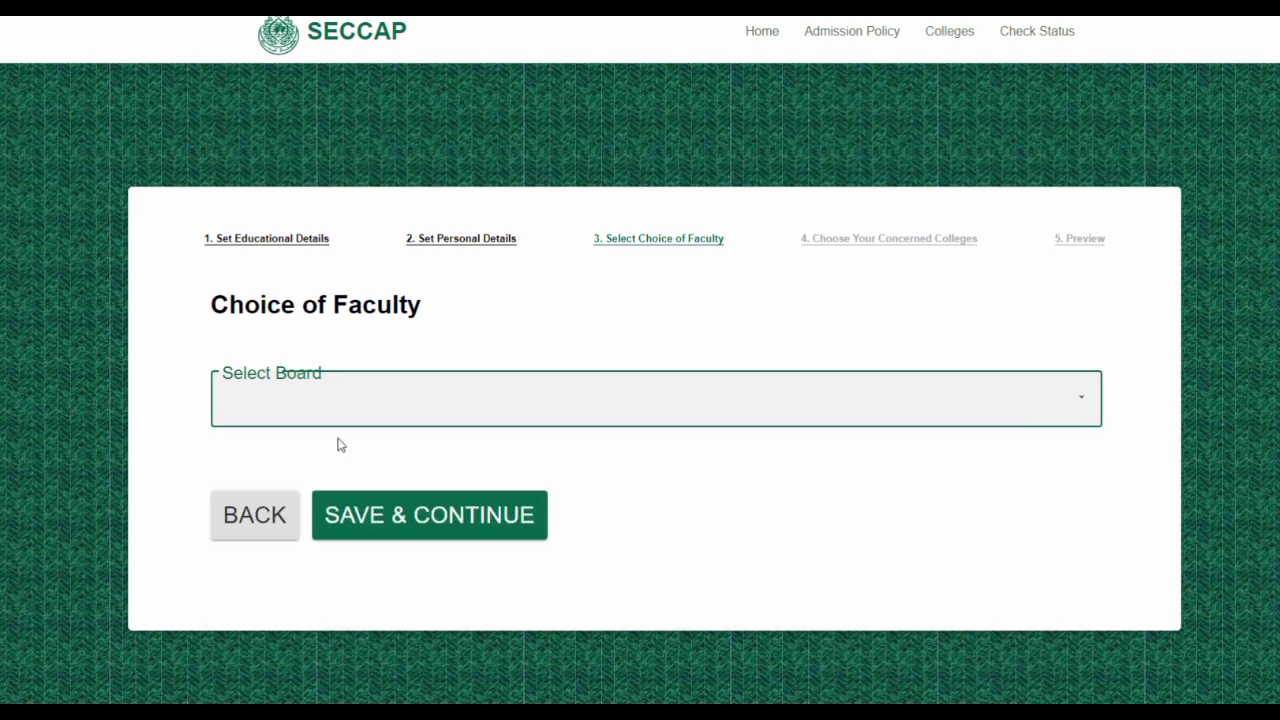
click(346, 407)
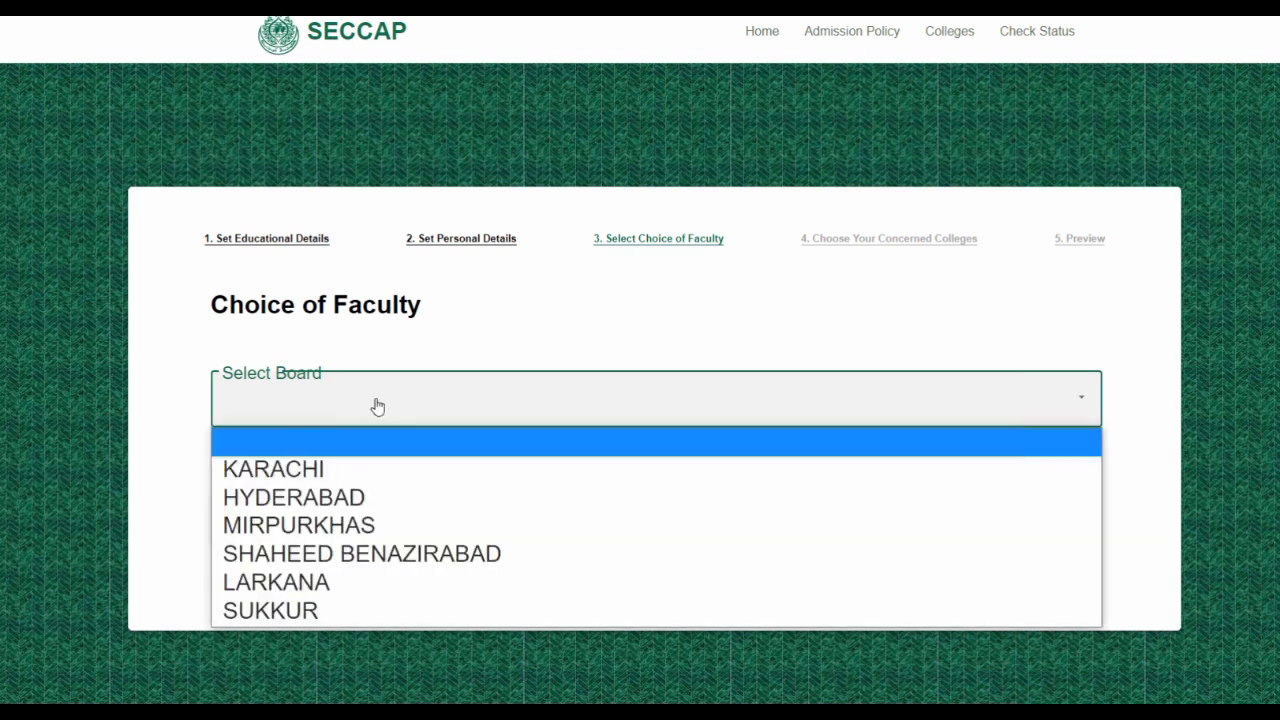
click(277, 470)
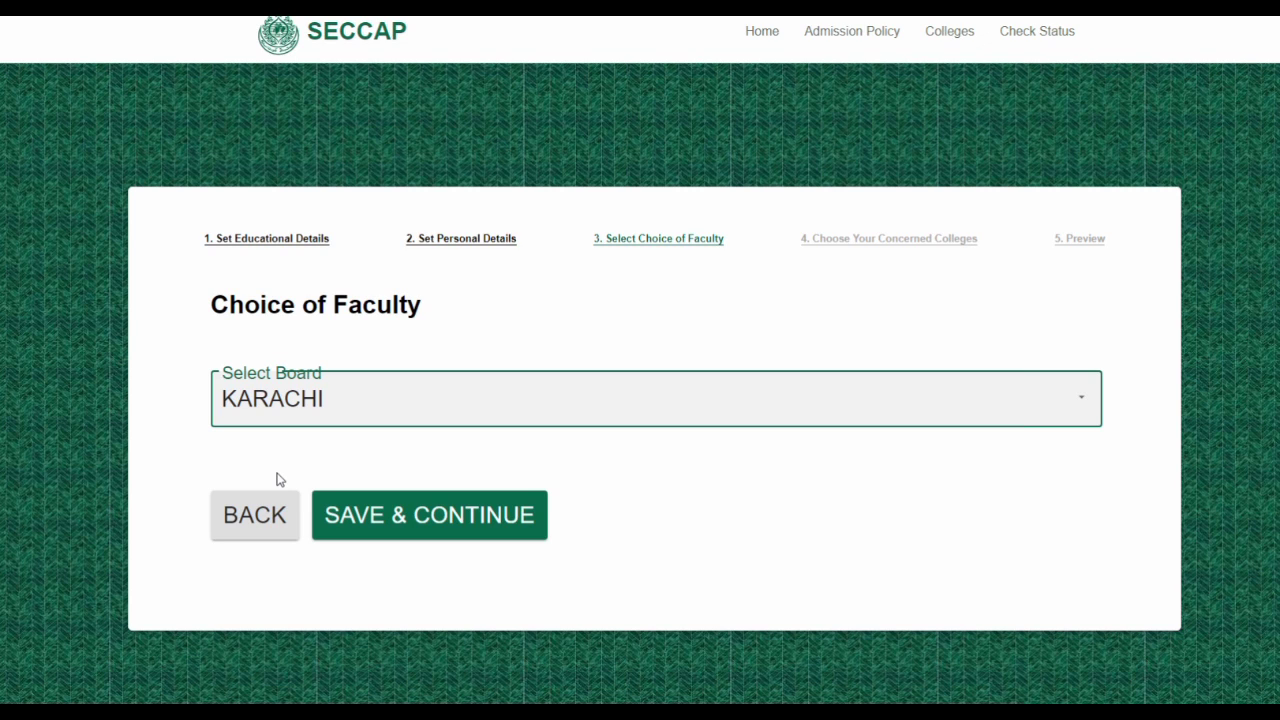
click(385, 525)
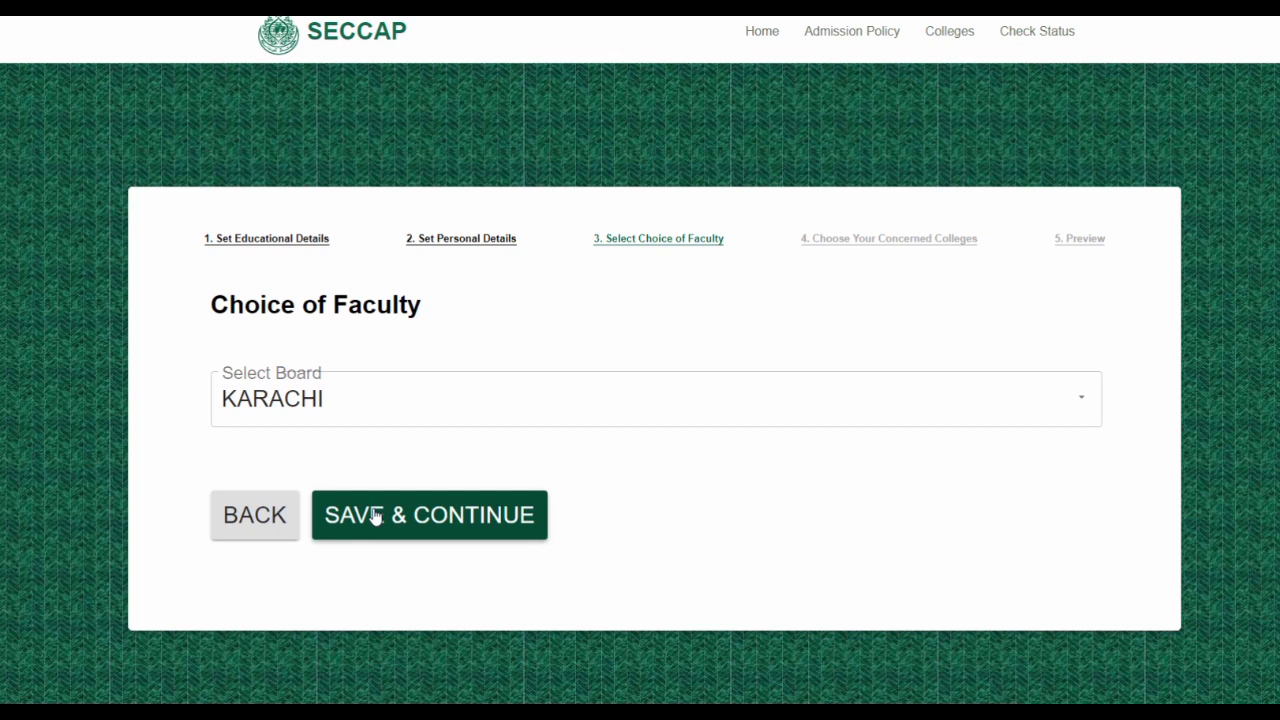
Retry saving twice and examine the 'Please select Faculty!' warning; faculty stays blank
click(375, 516)
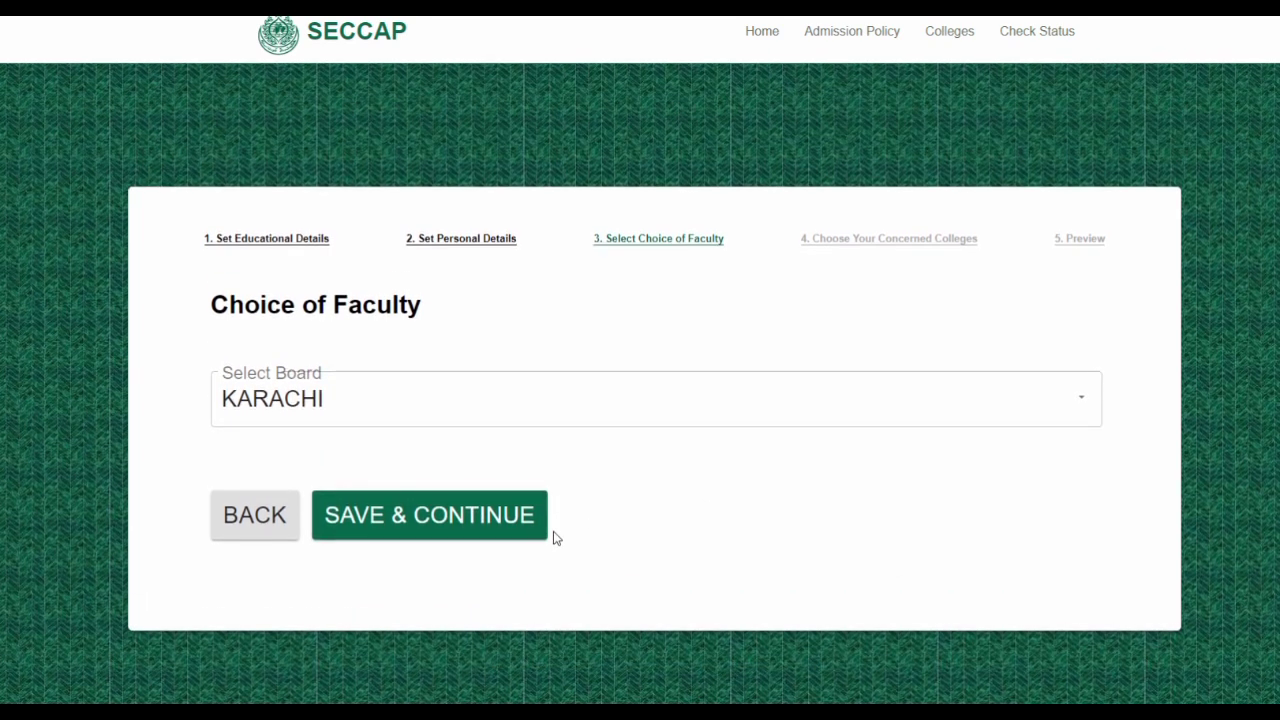
click(461, 521)
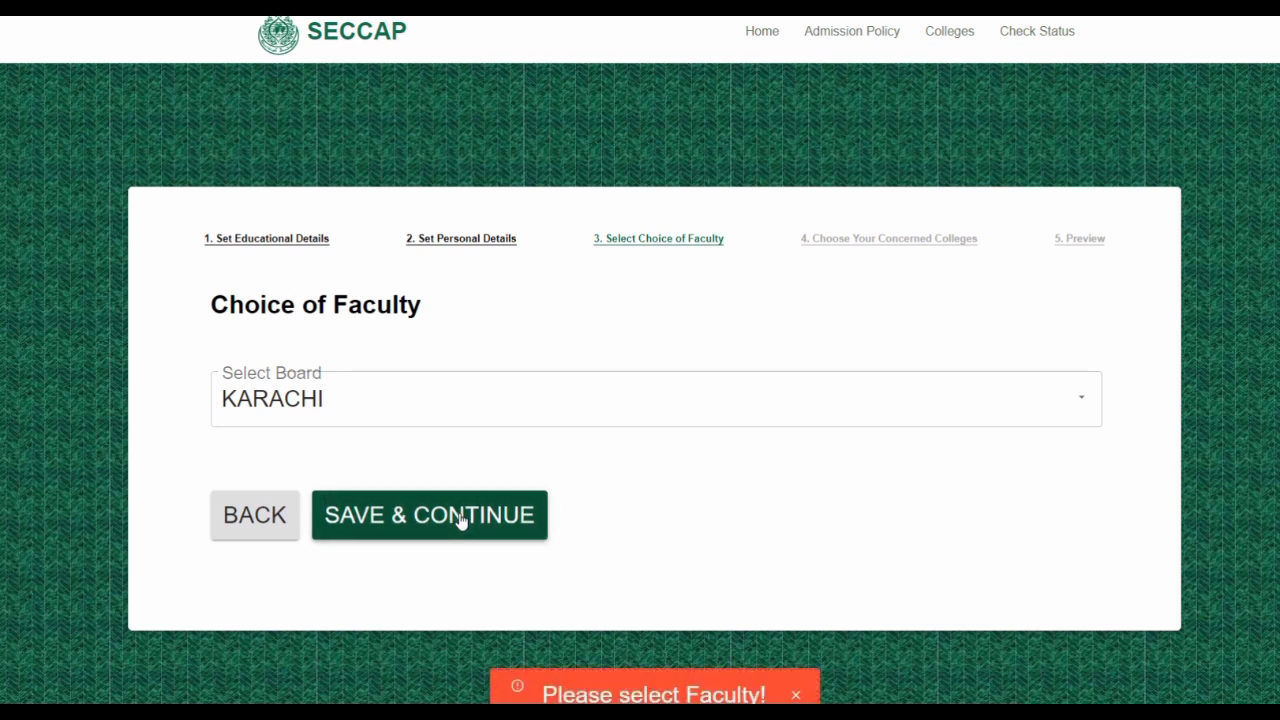
double_click(716, 694)
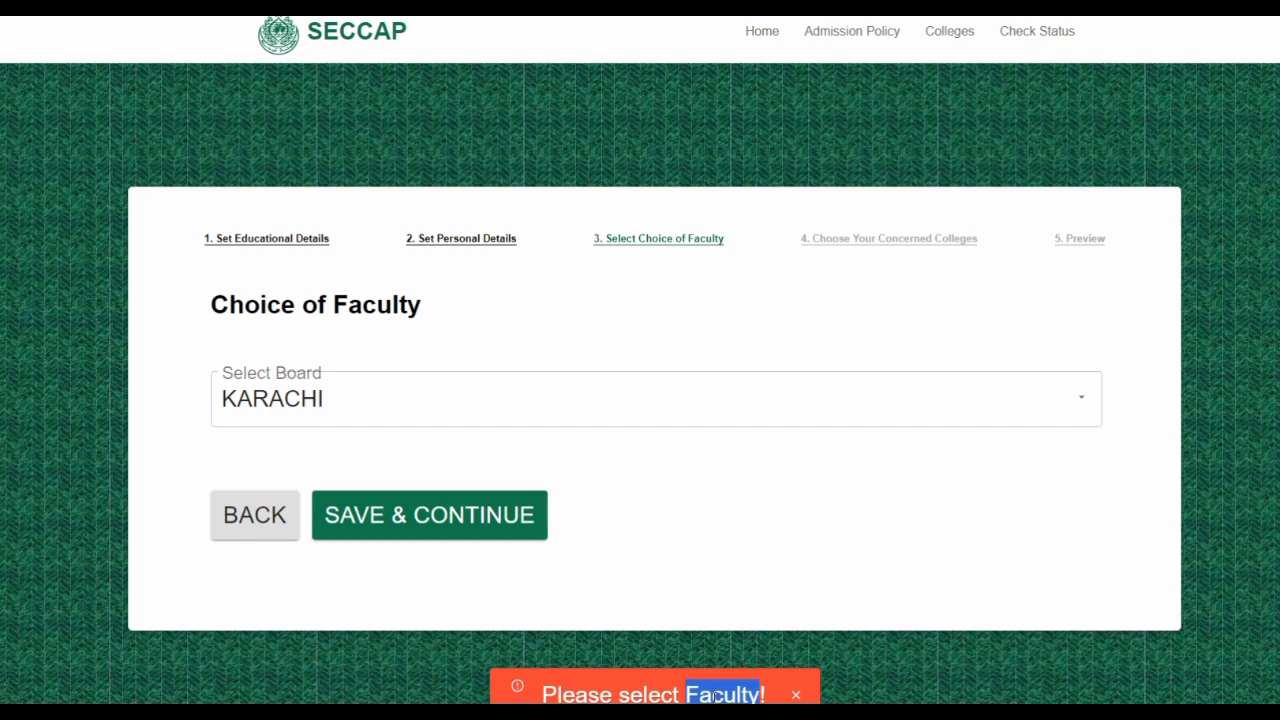
triple_click(716, 696)
click(729, 559)
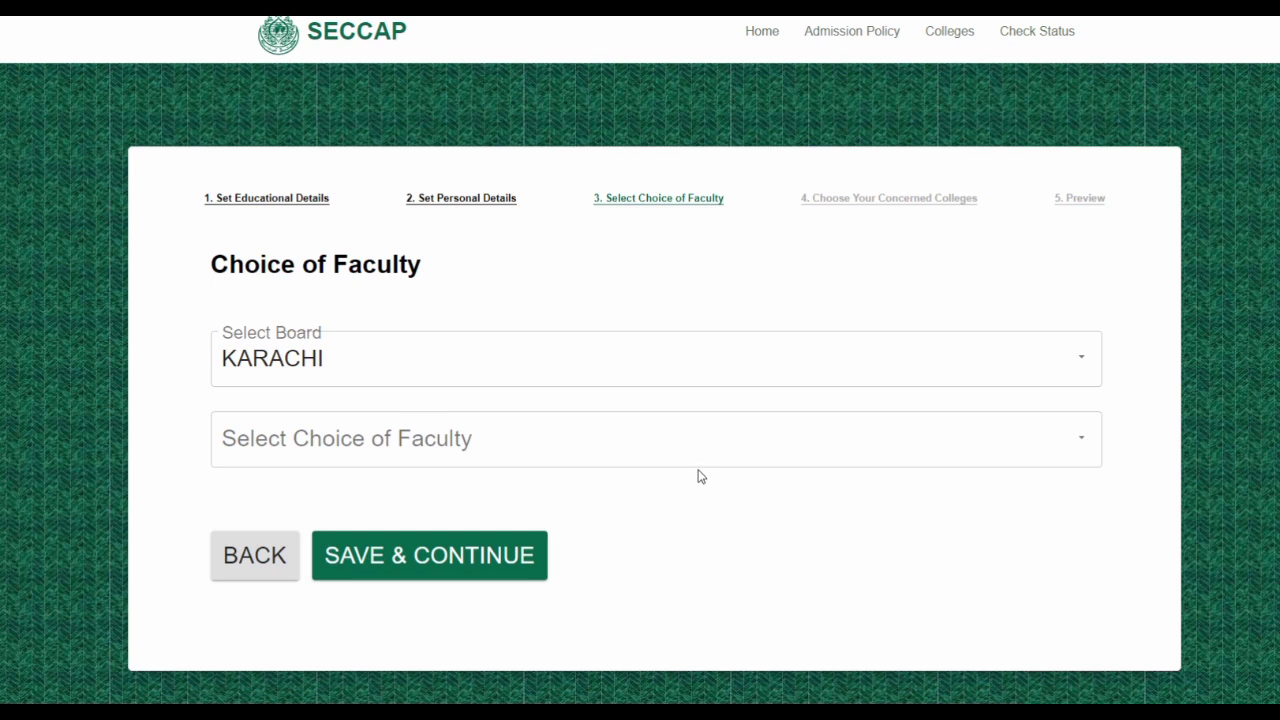
Go back to Personal Details, scroll down, and re-save to reach Choice of Faculty
click(272, 552)
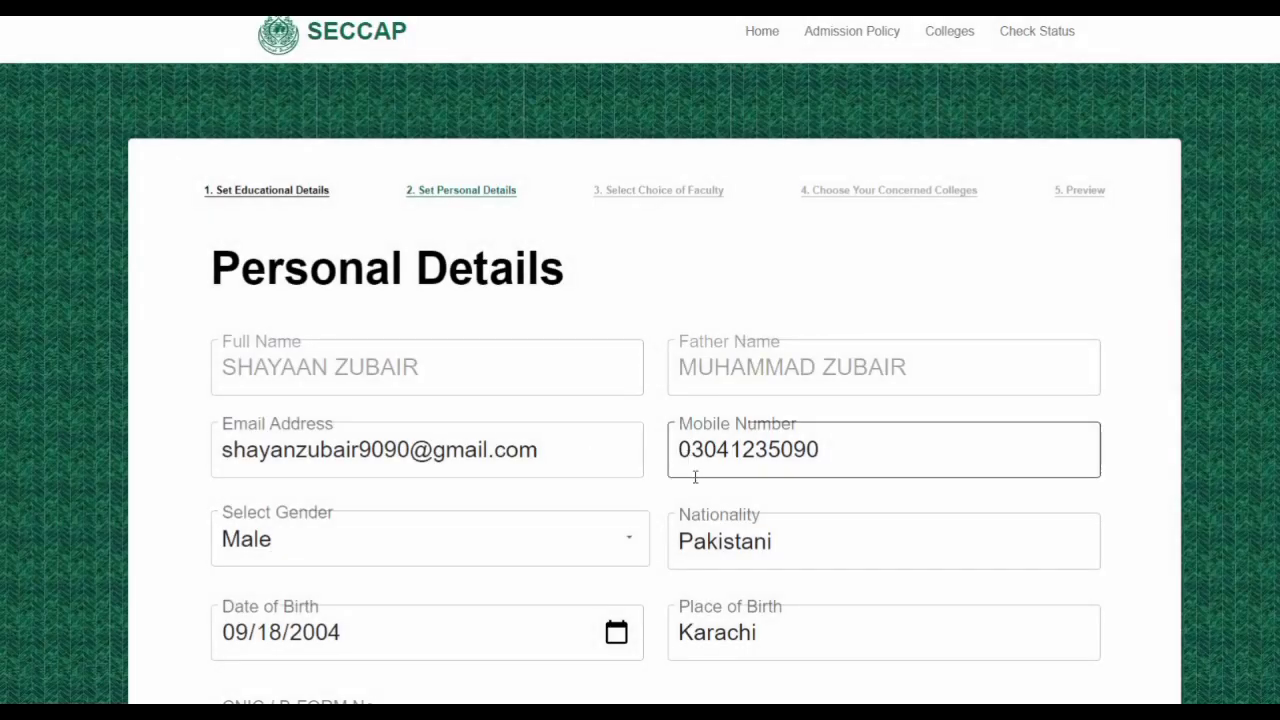
scroll(897, 536, down, 1)
scroll(897, 536, down, 9)
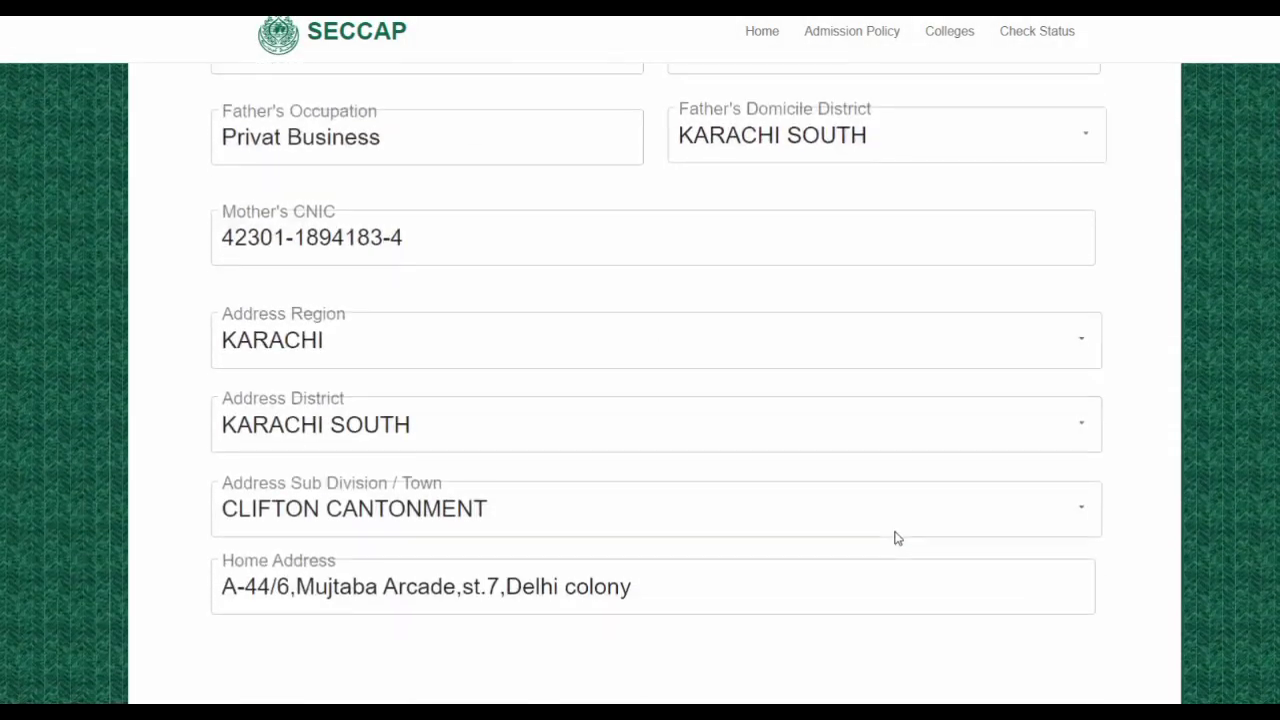
click(450, 572)
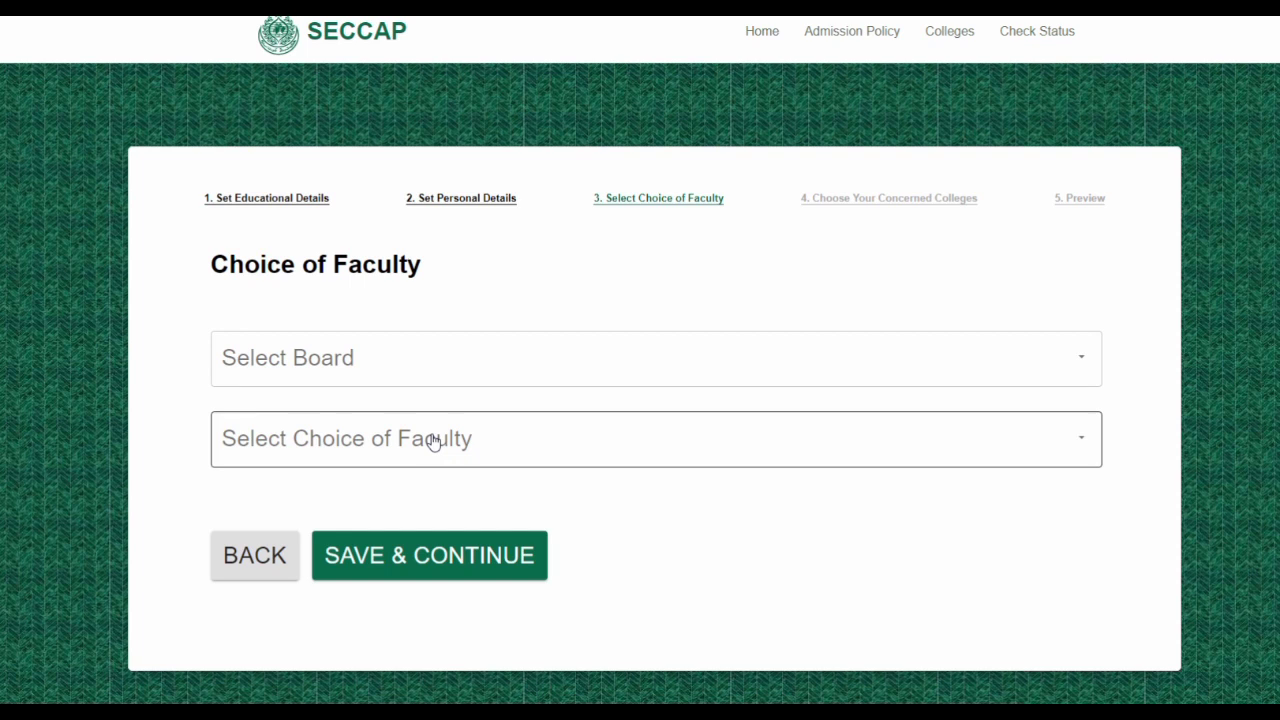
Choose board KARACHI and faculty PRE-ENGINEERING, then save to reach college selection
click(1081, 364)
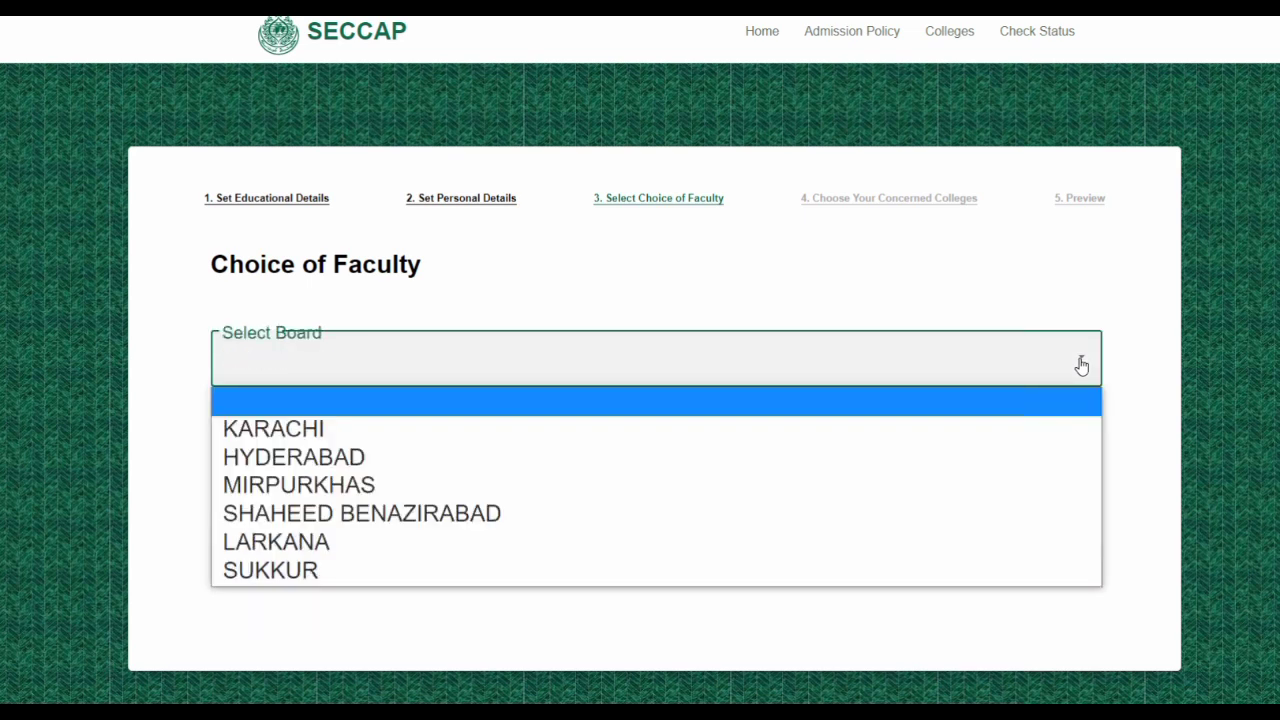
click(393, 430)
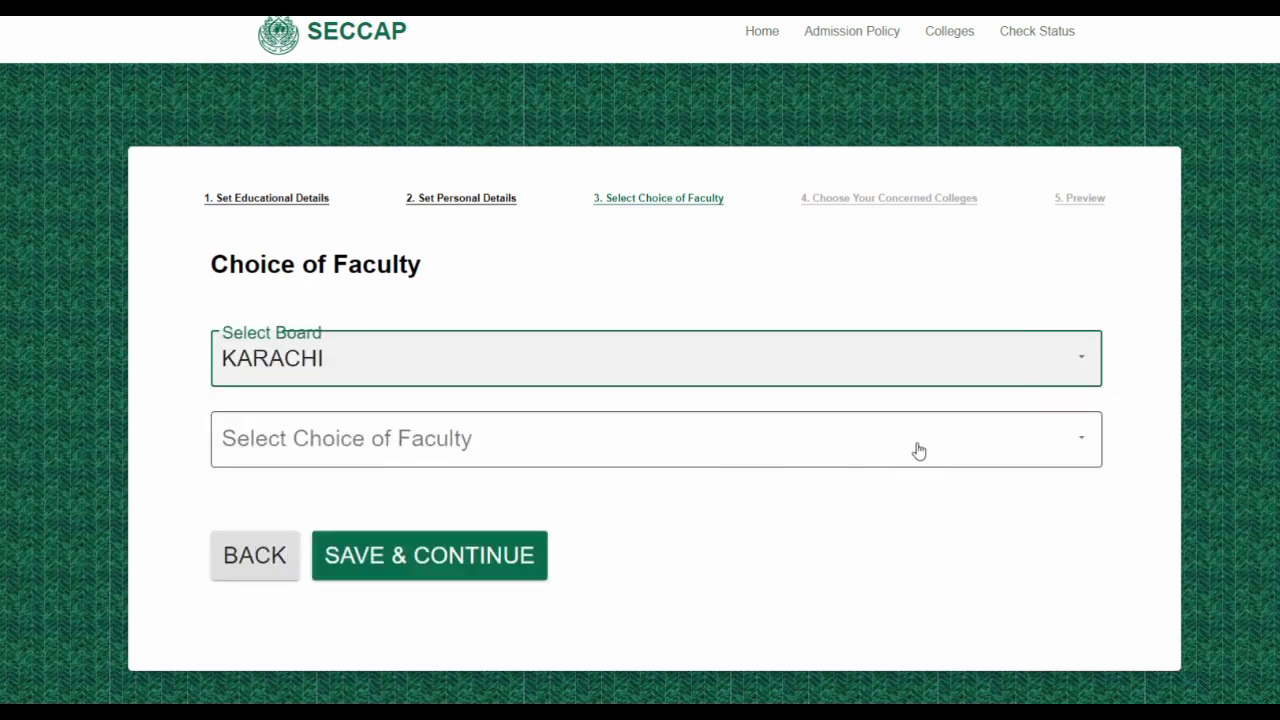
click(1082, 446)
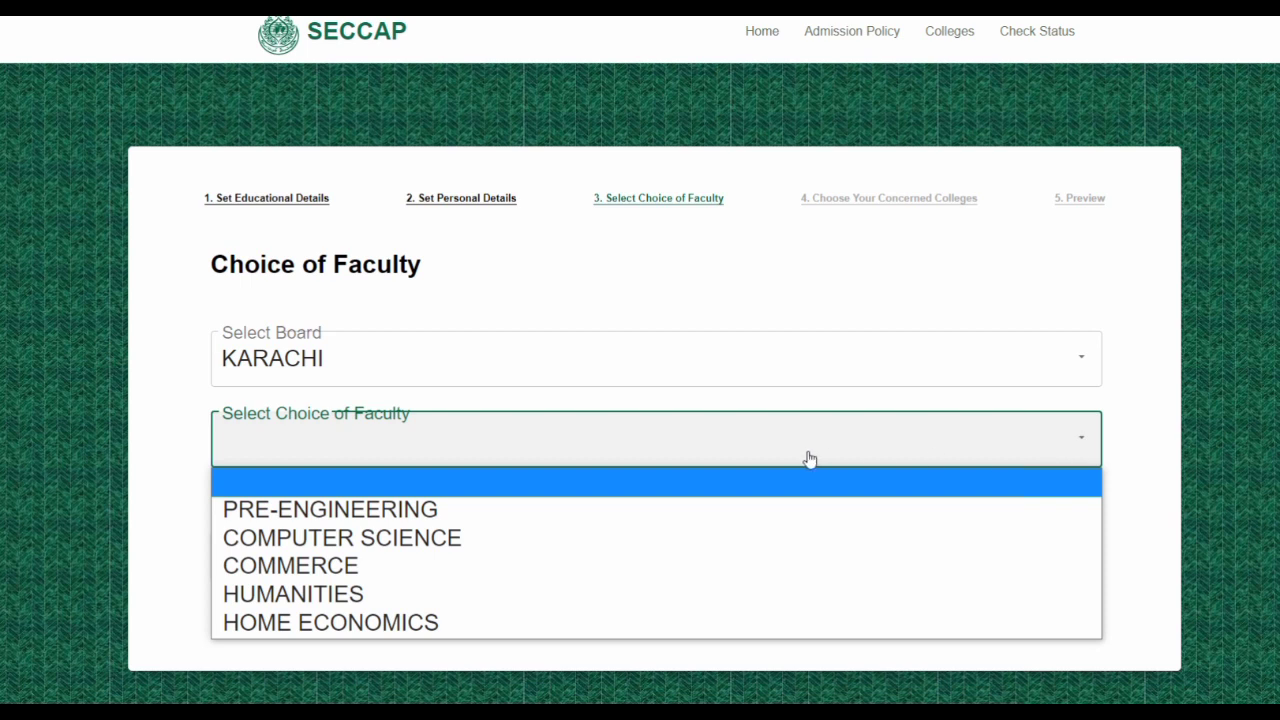
click(352, 510)
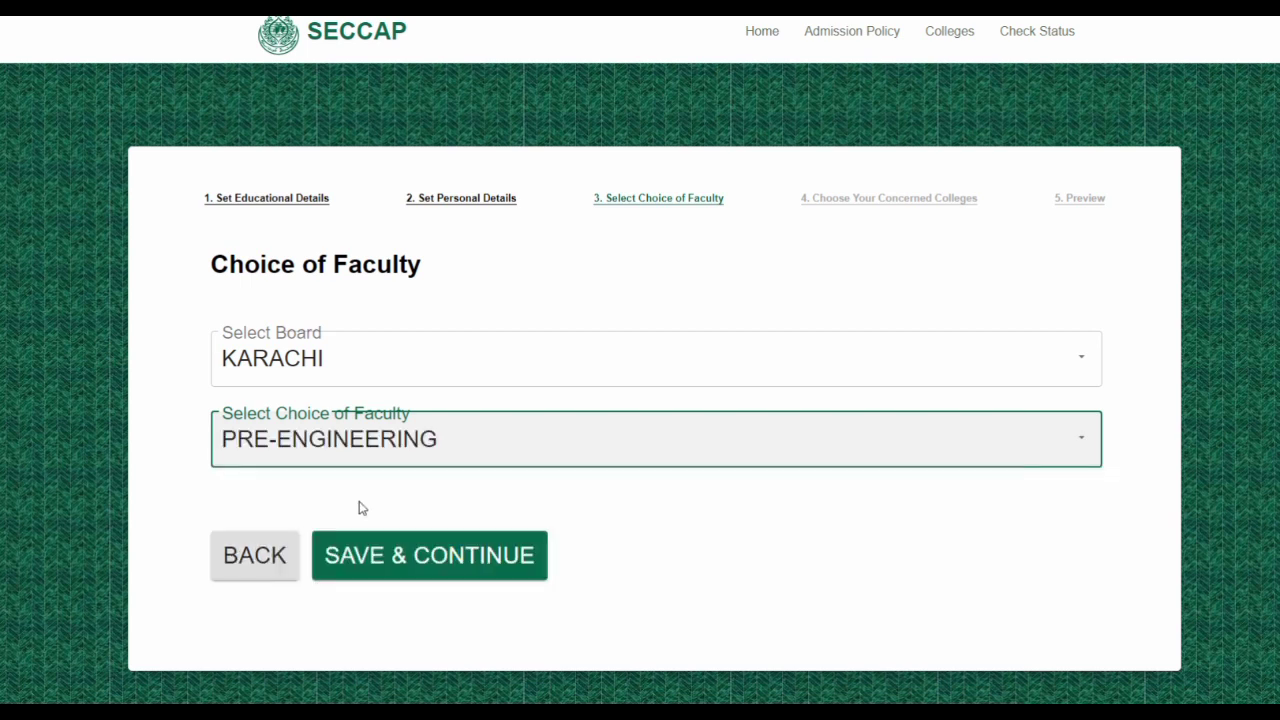
click(405, 557)
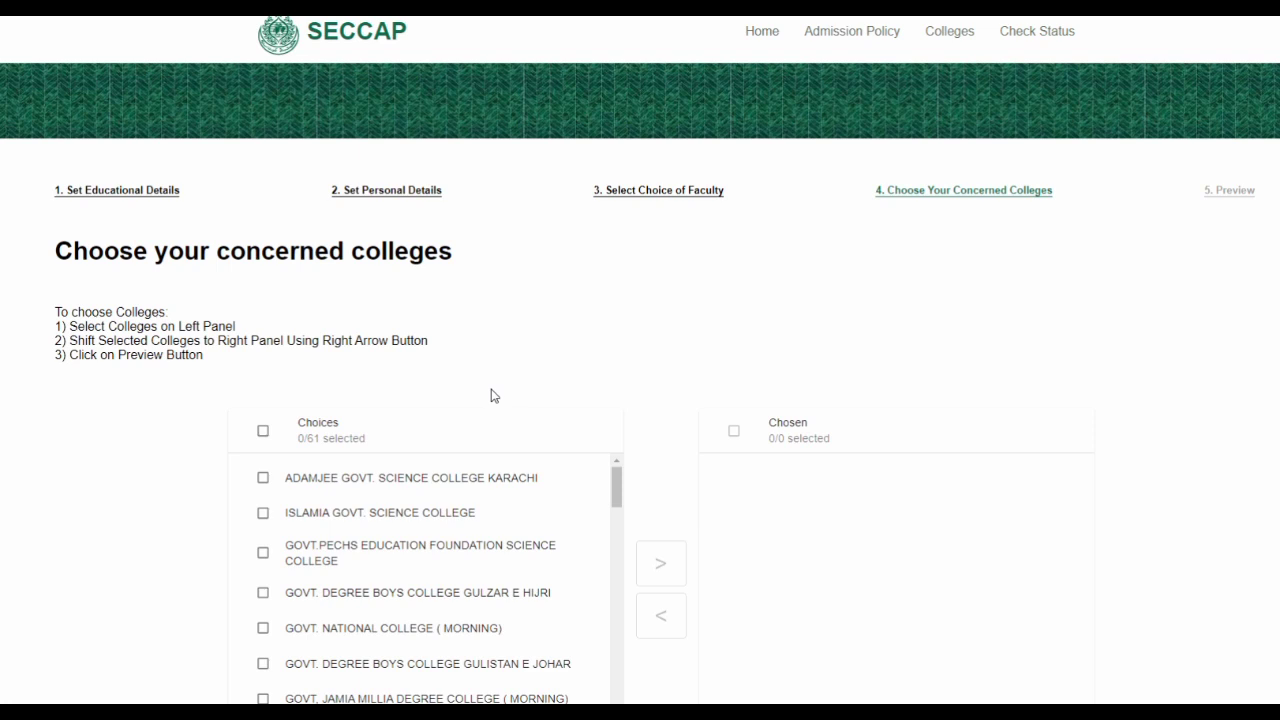
scroll(490, 395, down, 1)
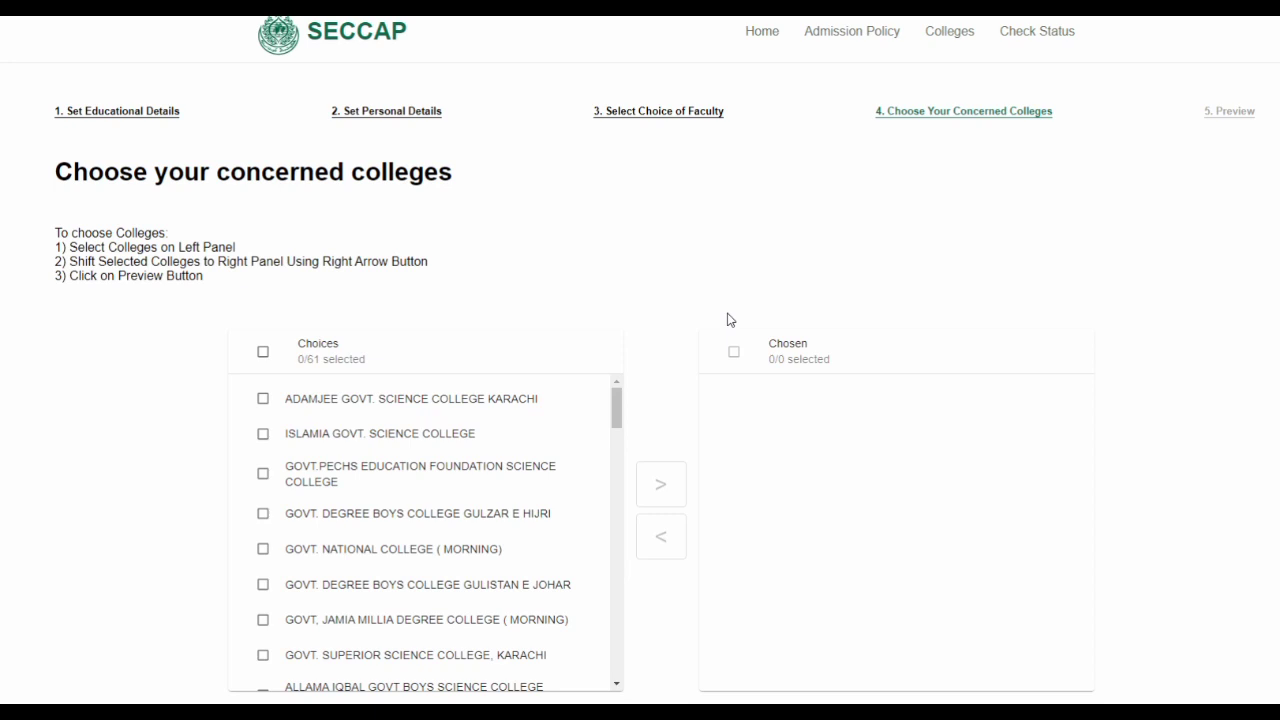
scroll(555, 463, down, 2)
scroll(557, 464, down, 15)
scroll(557, 464, down, 3)
drag(618, 603, 625, 407)
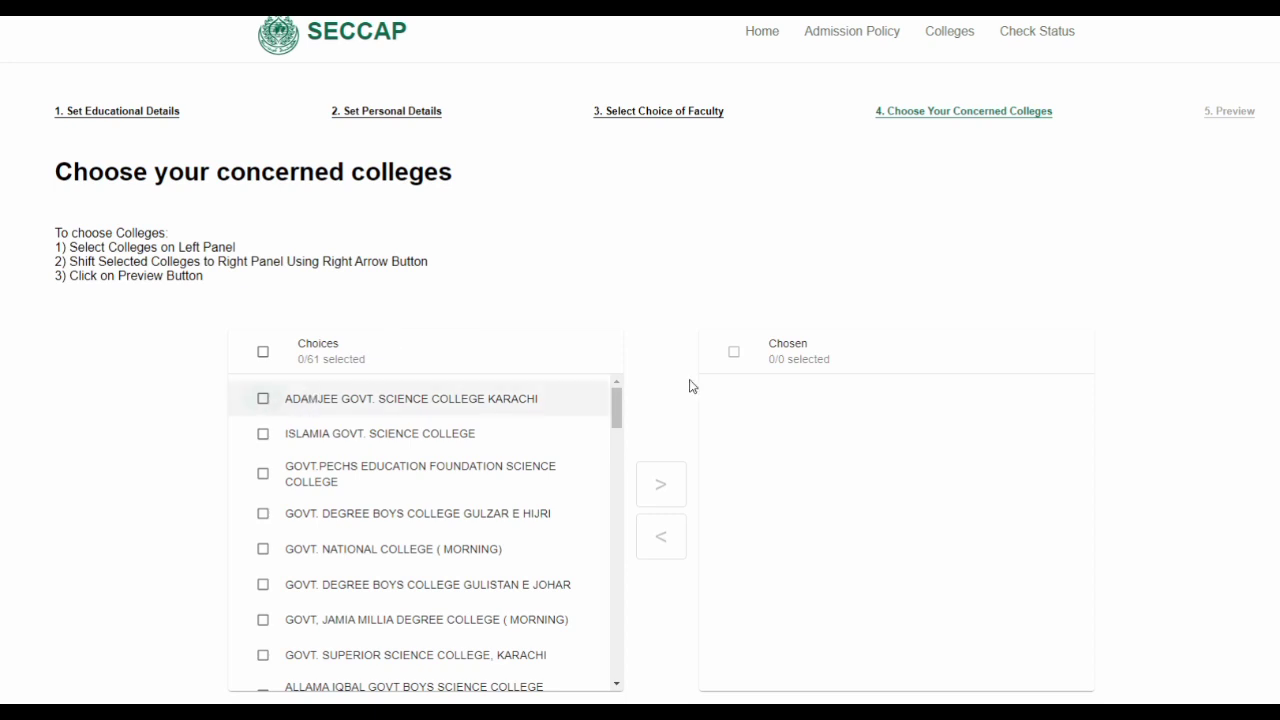
Add ADAMJEE GOVT. SCIENCE COLLEGE KARACHI and D.J SINDH GOVT SCIENCE COLLEGE to Chosen
click(263, 401)
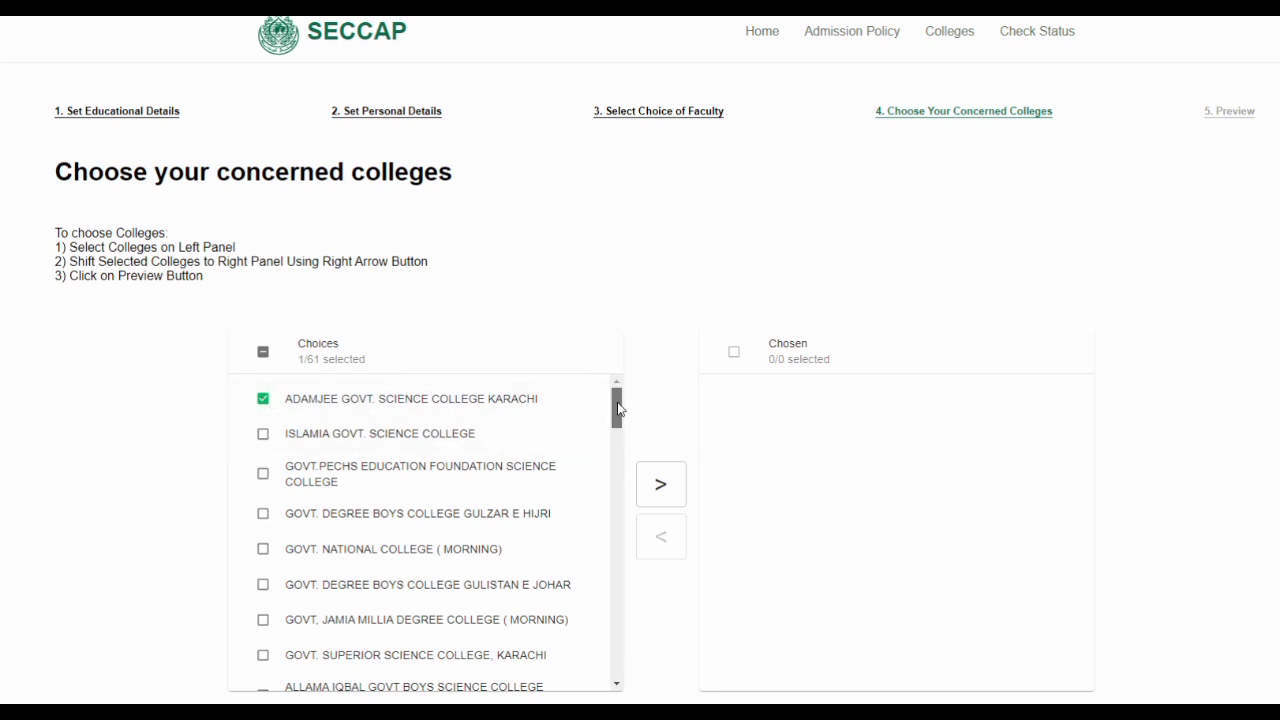
drag(617, 409, 620, 466)
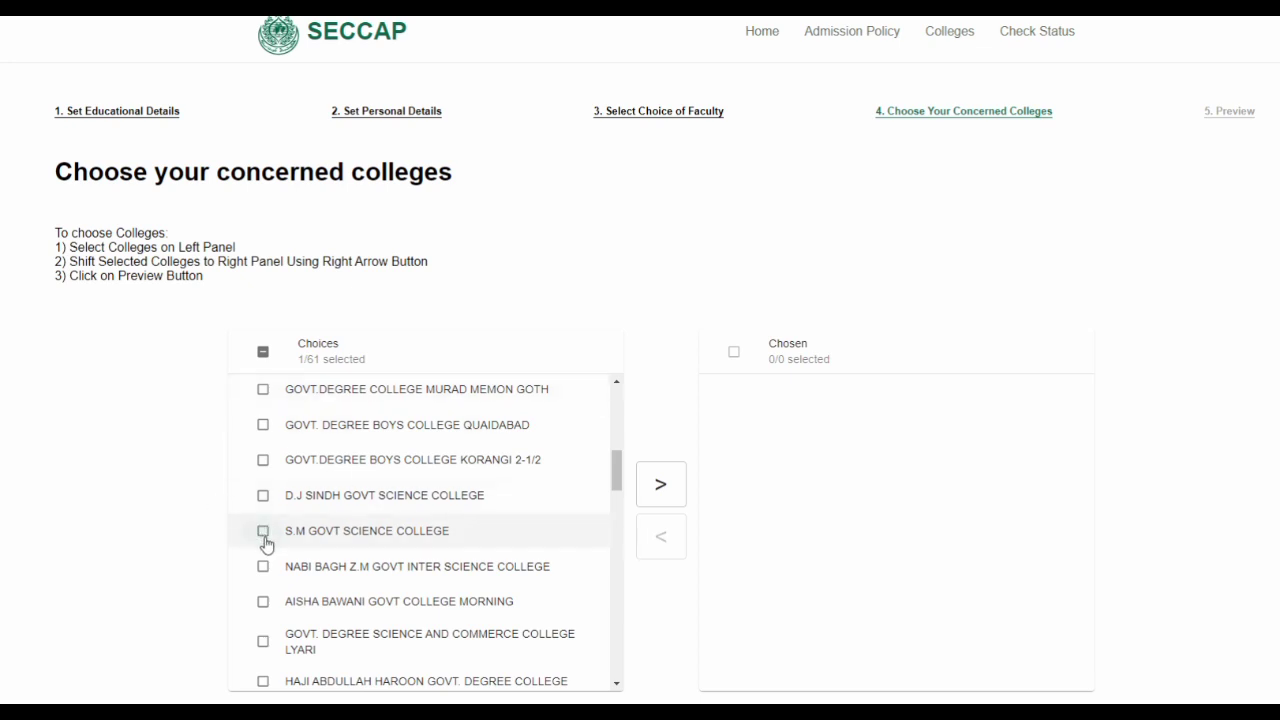
click(264, 499)
drag(617, 485, 617, 415)
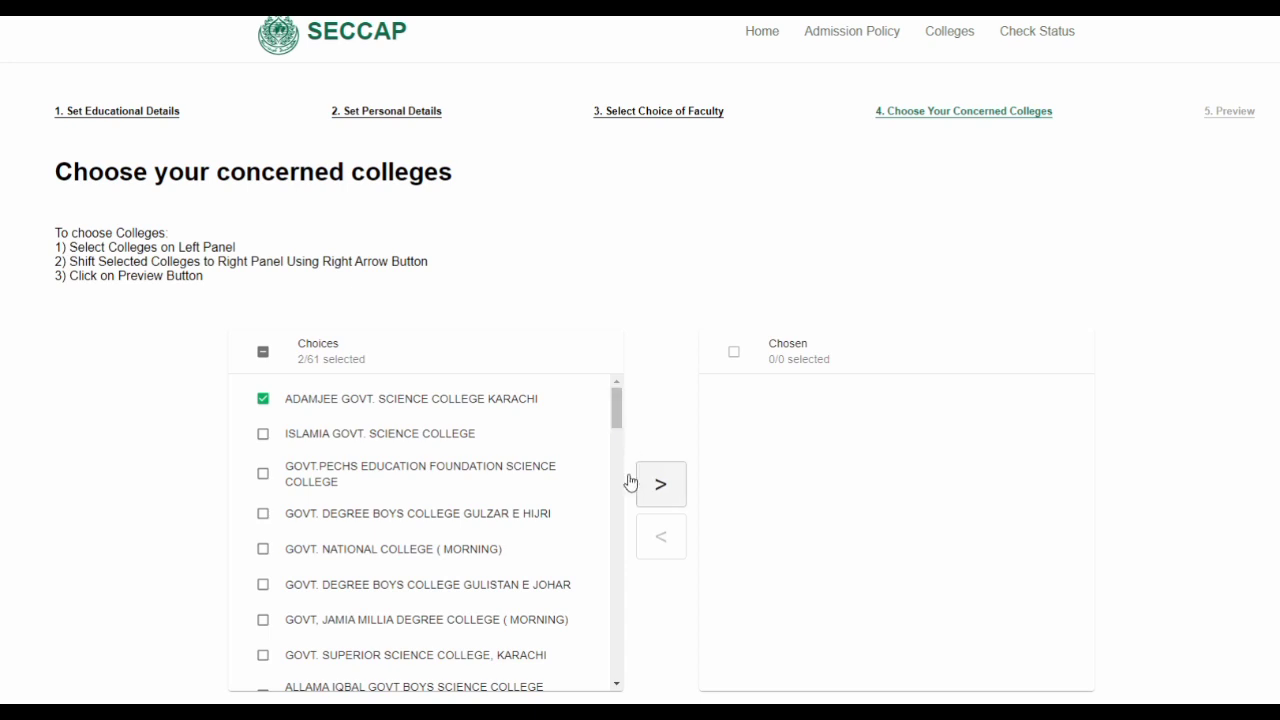
click(661, 484)
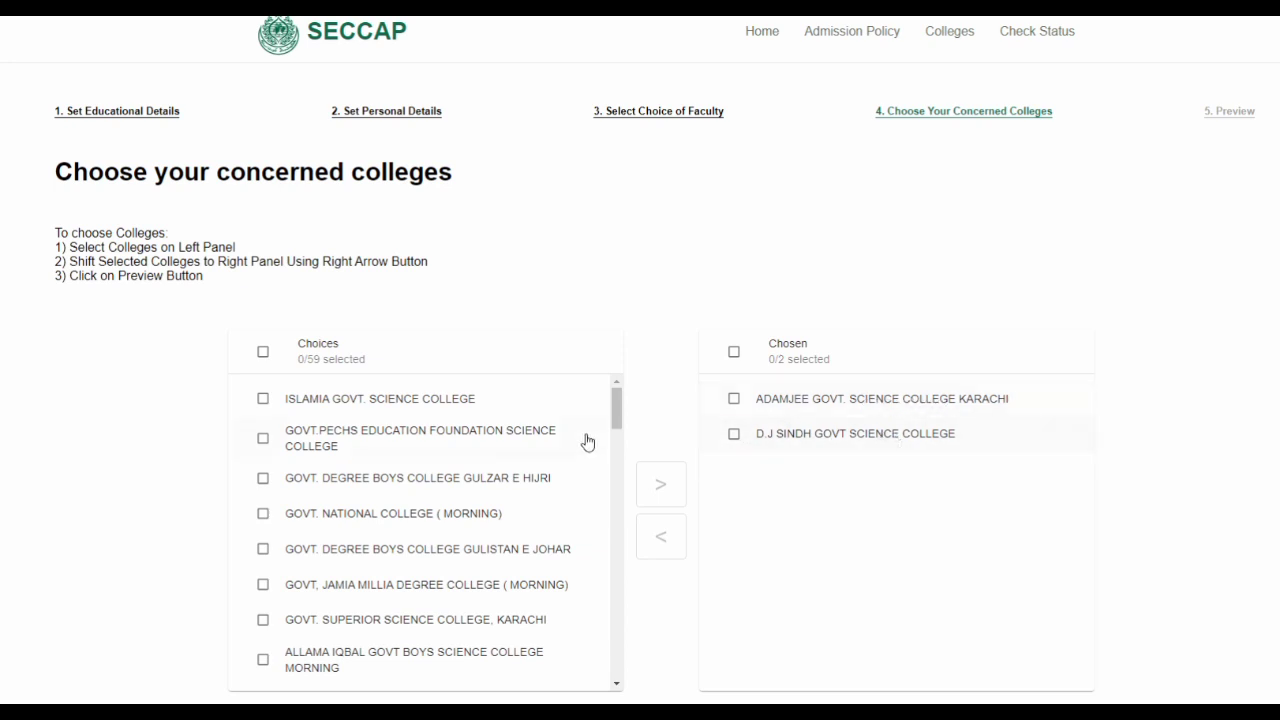
Add S.M GOVT SCIENCE COLLEGE and ISLAMIA GOVT. SCIENCE COLLEGE to the Chosen list
drag(618, 415, 618, 450)
scroll(619, 455, down, 1)
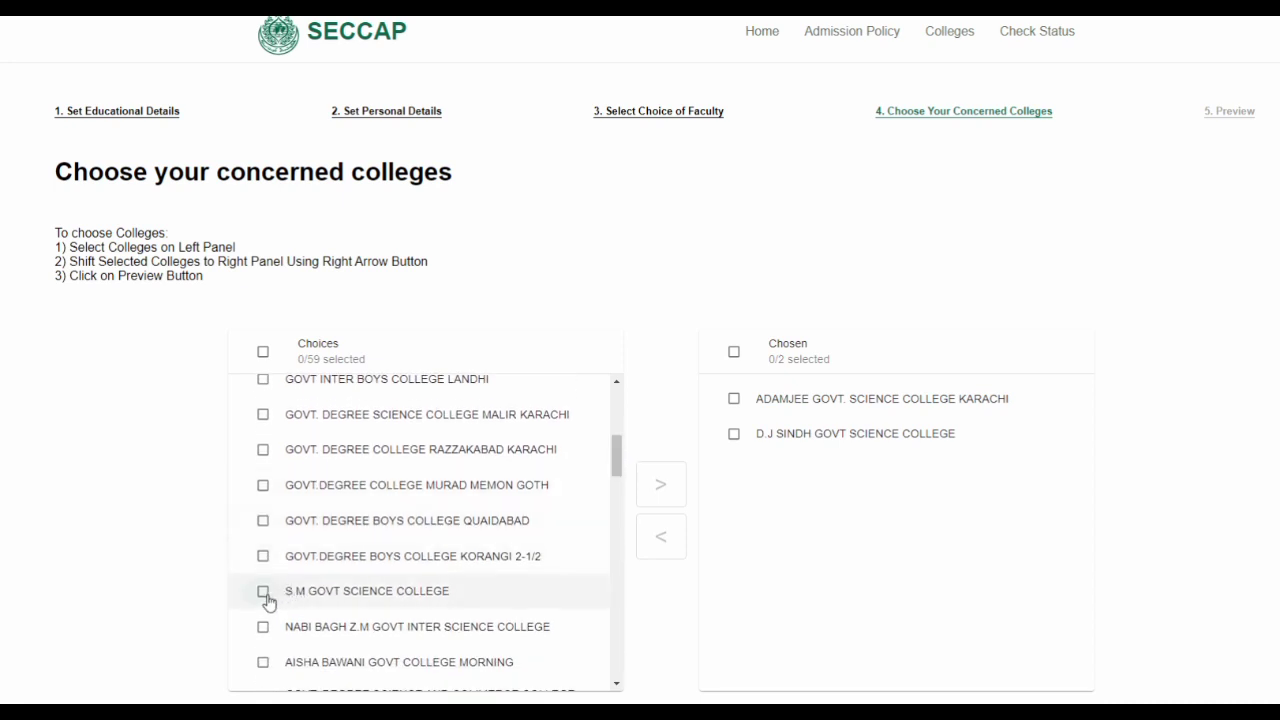
click(264, 594)
click(661, 490)
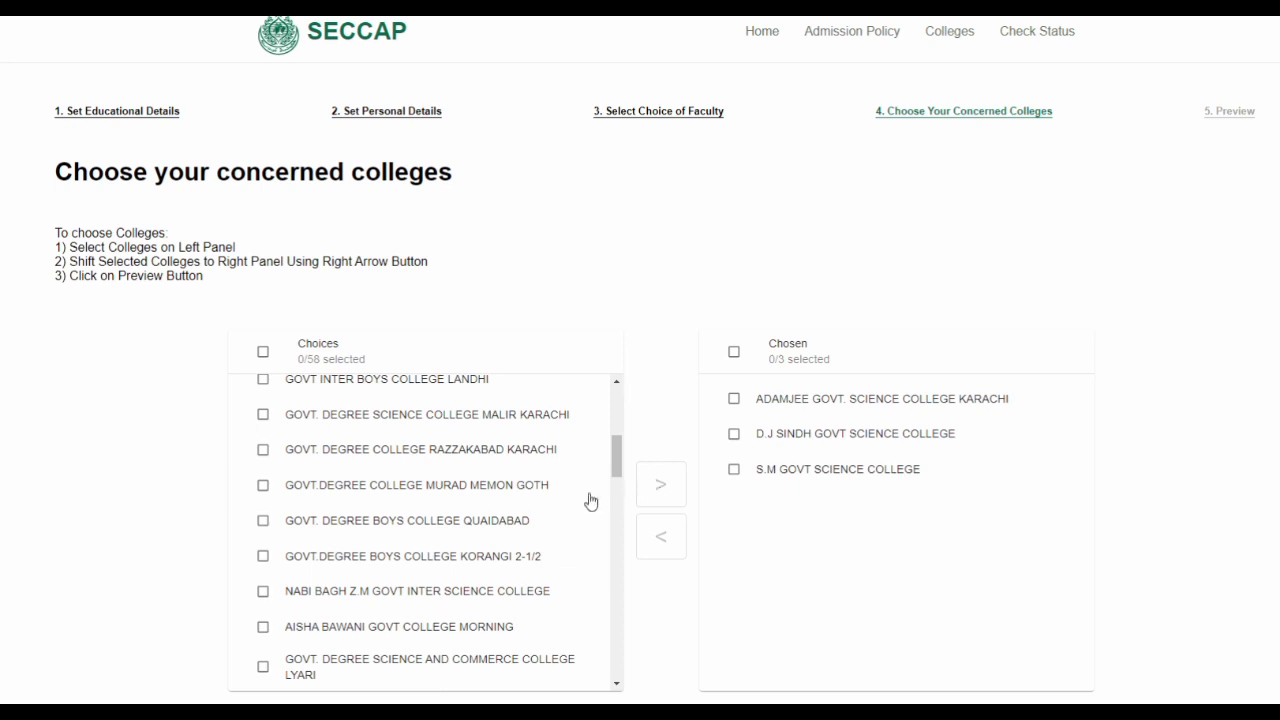
drag(617, 465, 617, 417)
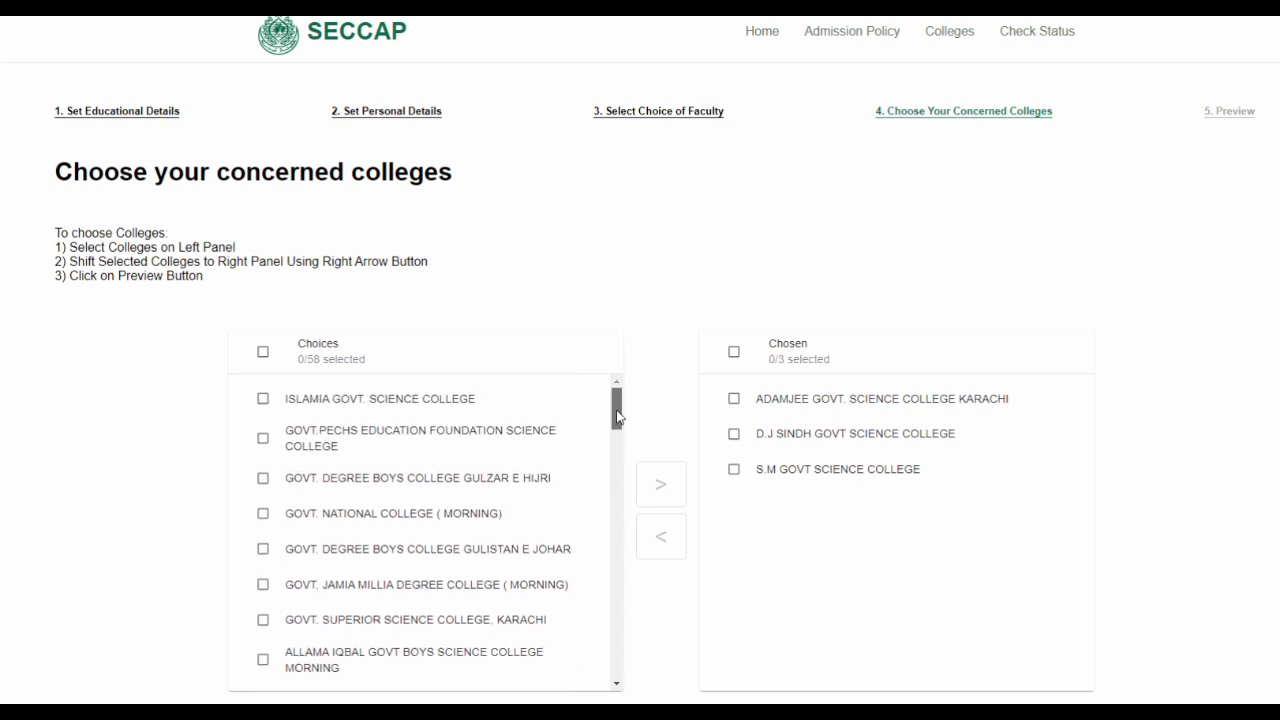
click(263, 399)
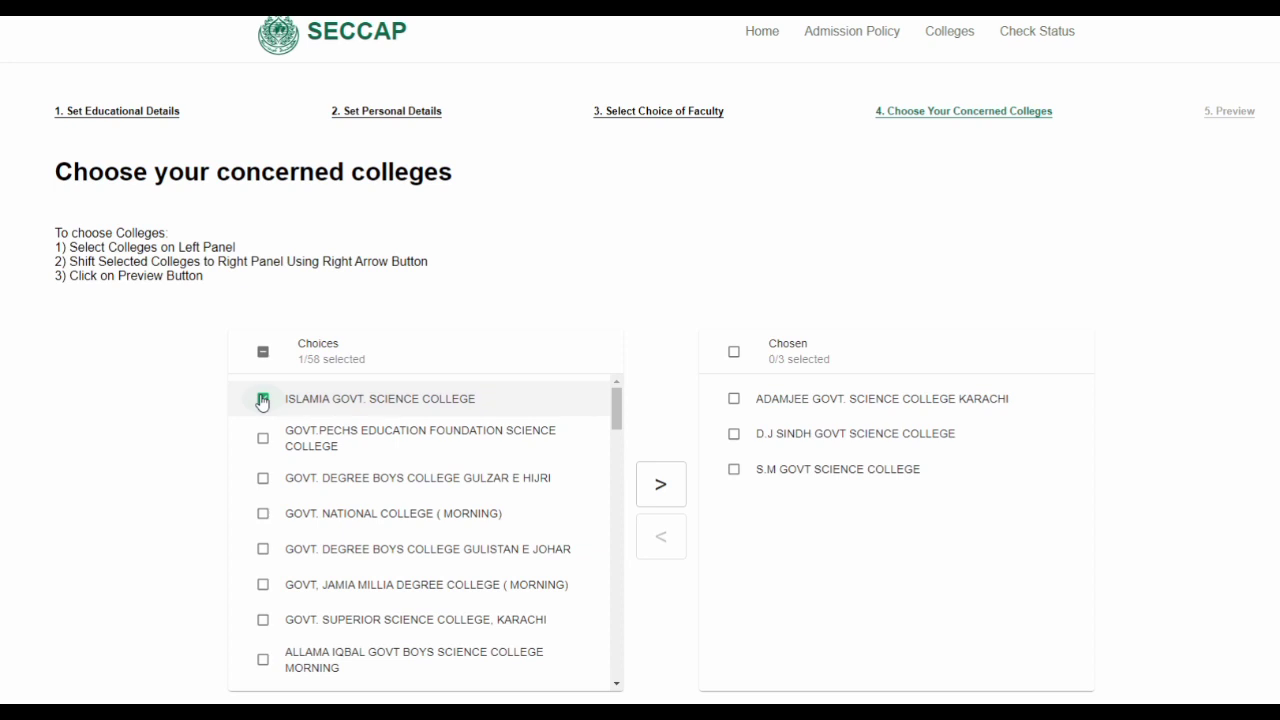
click(654, 492)
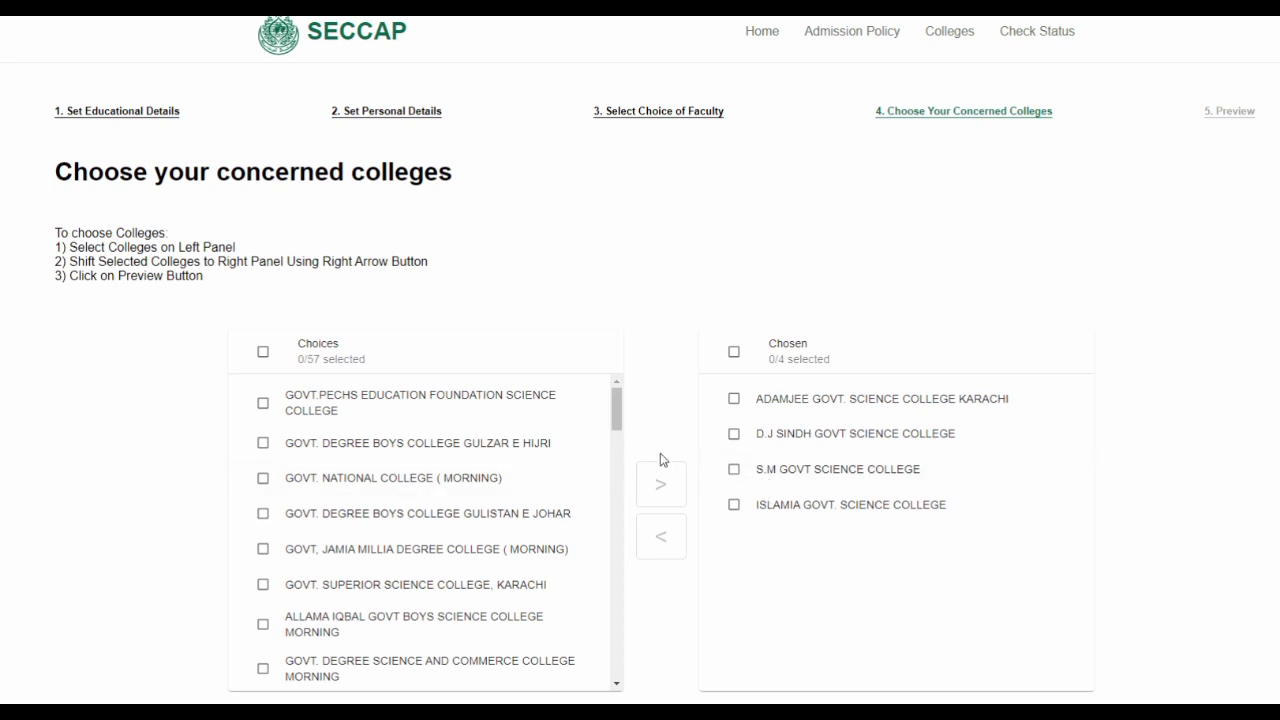
Try the application preview with four colleges and dismiss the ten-college minimum warning
mouse_move(614, 424)
mouse_down()
mouse_move(632, 521)
mouse_move(622, 420)
mouse_up()
scroll(712, 255, down, 3)
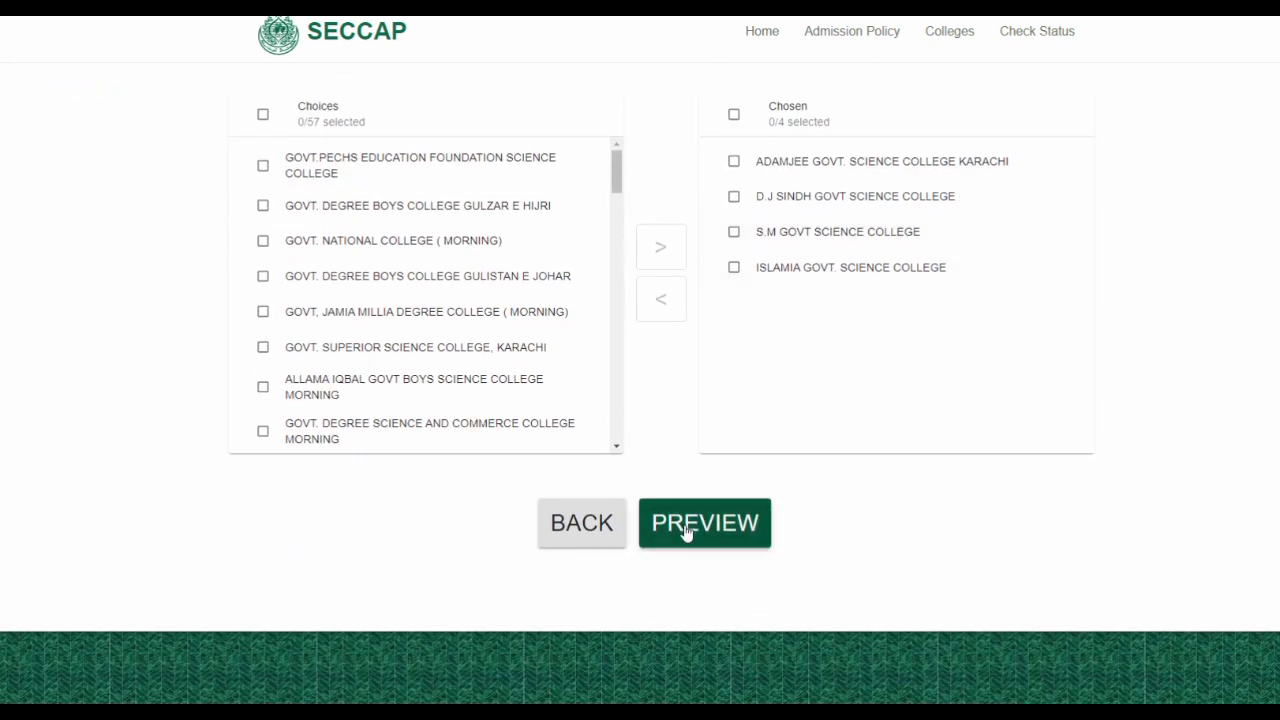
scroll(743, 421, up, 2)
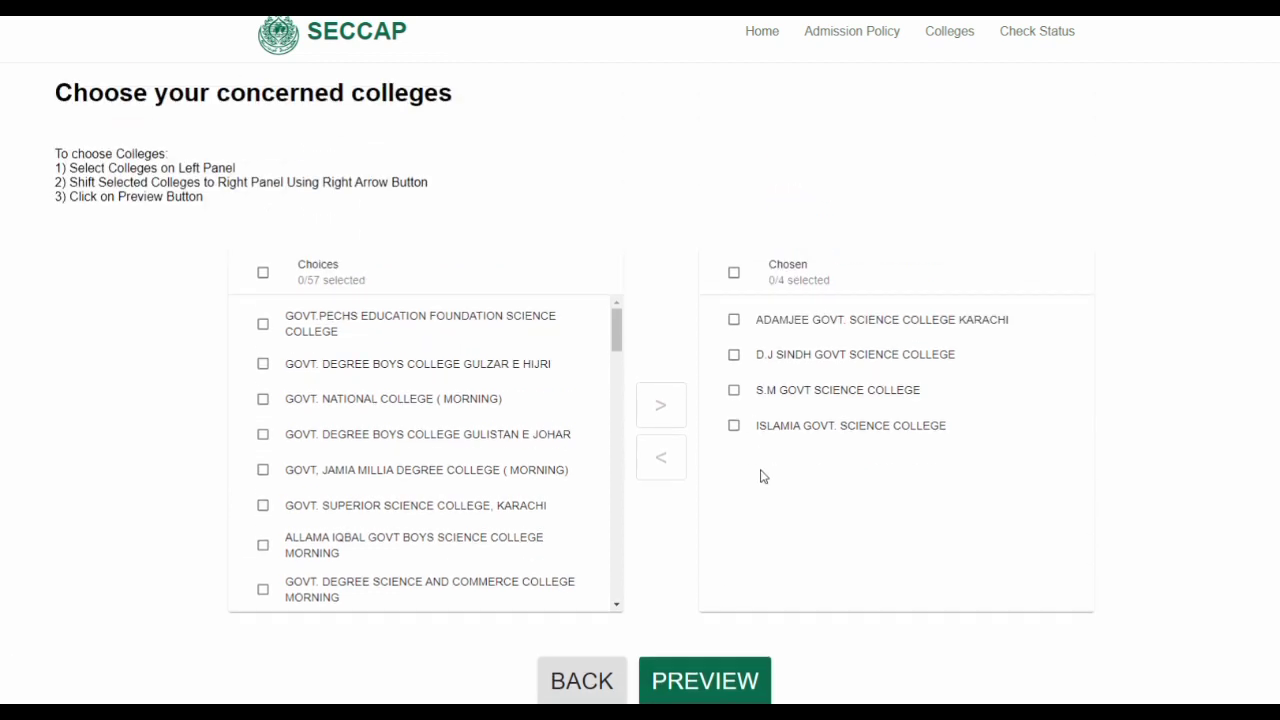
scroll(734, 541, down, 2)
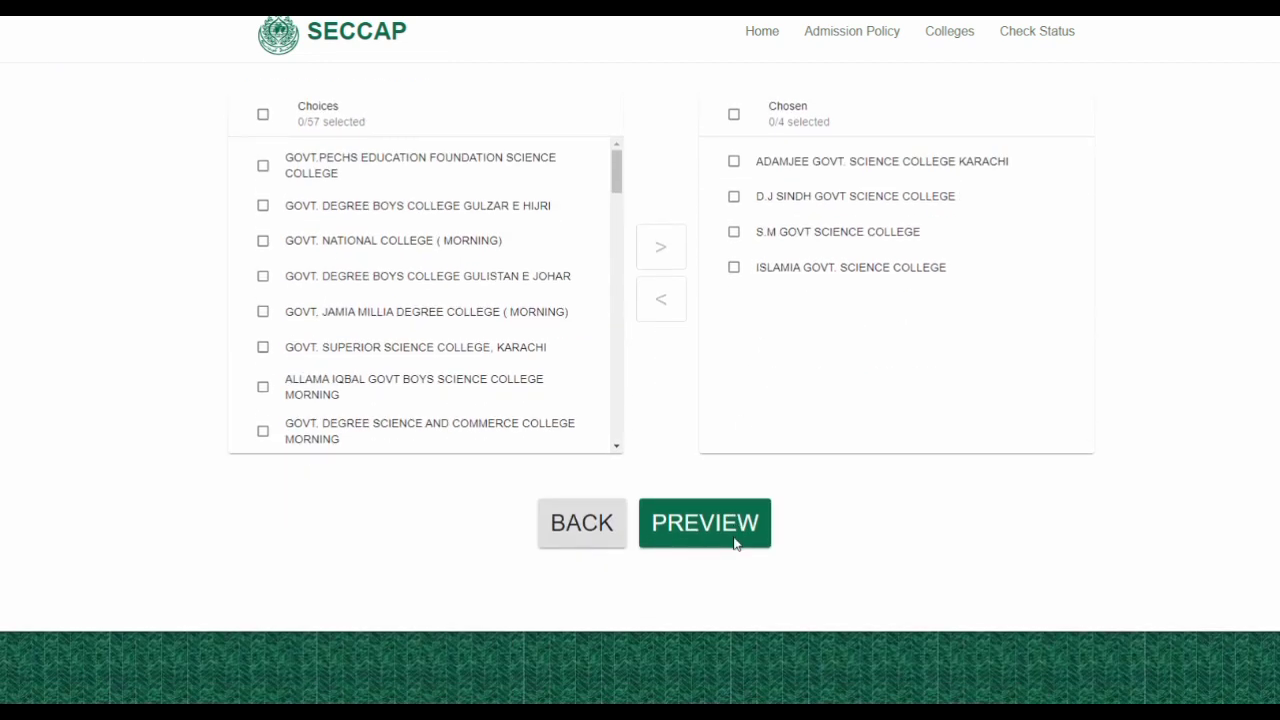
click(709, 530)
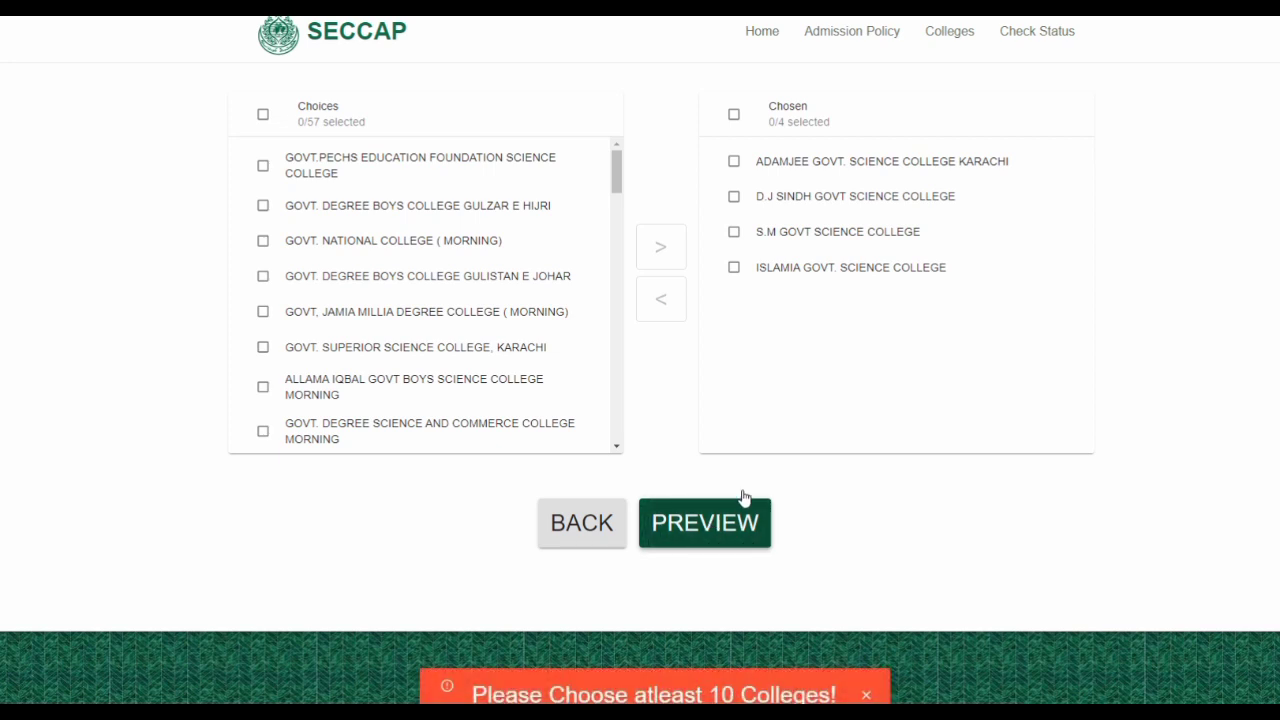
scroll(790, 445, up, 1)
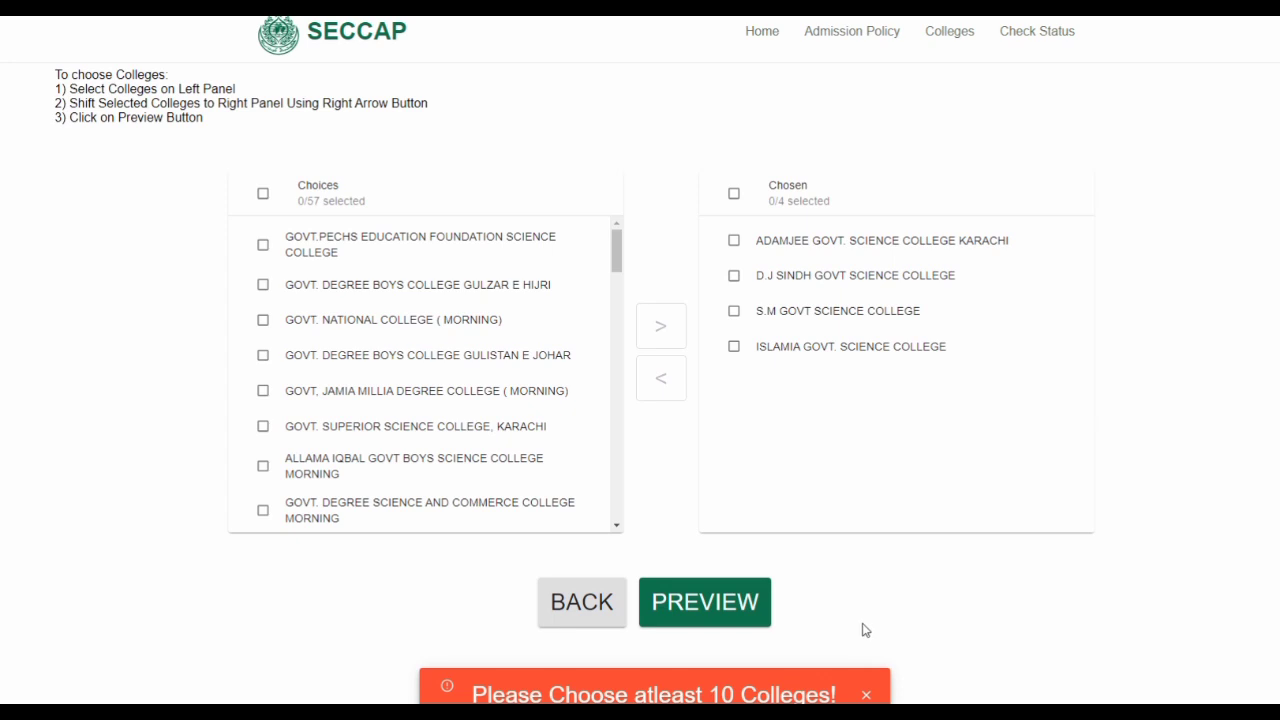
click(867, 695)
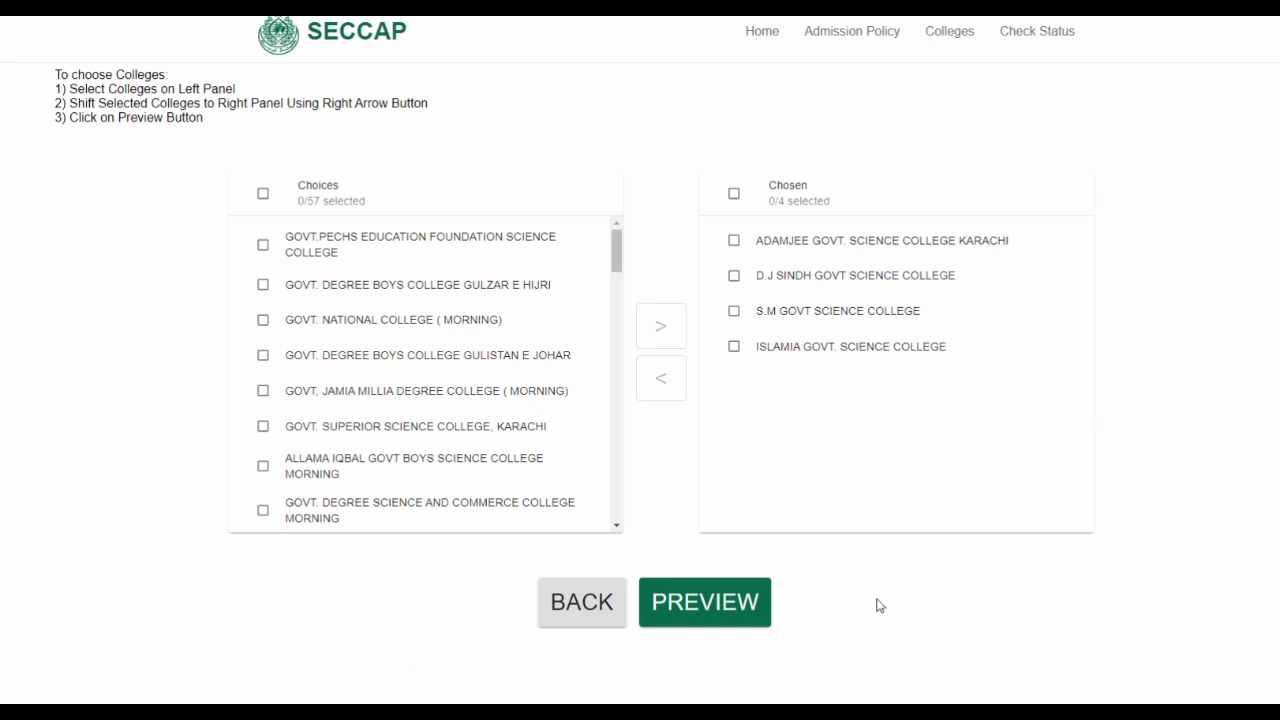
click(709, 602)
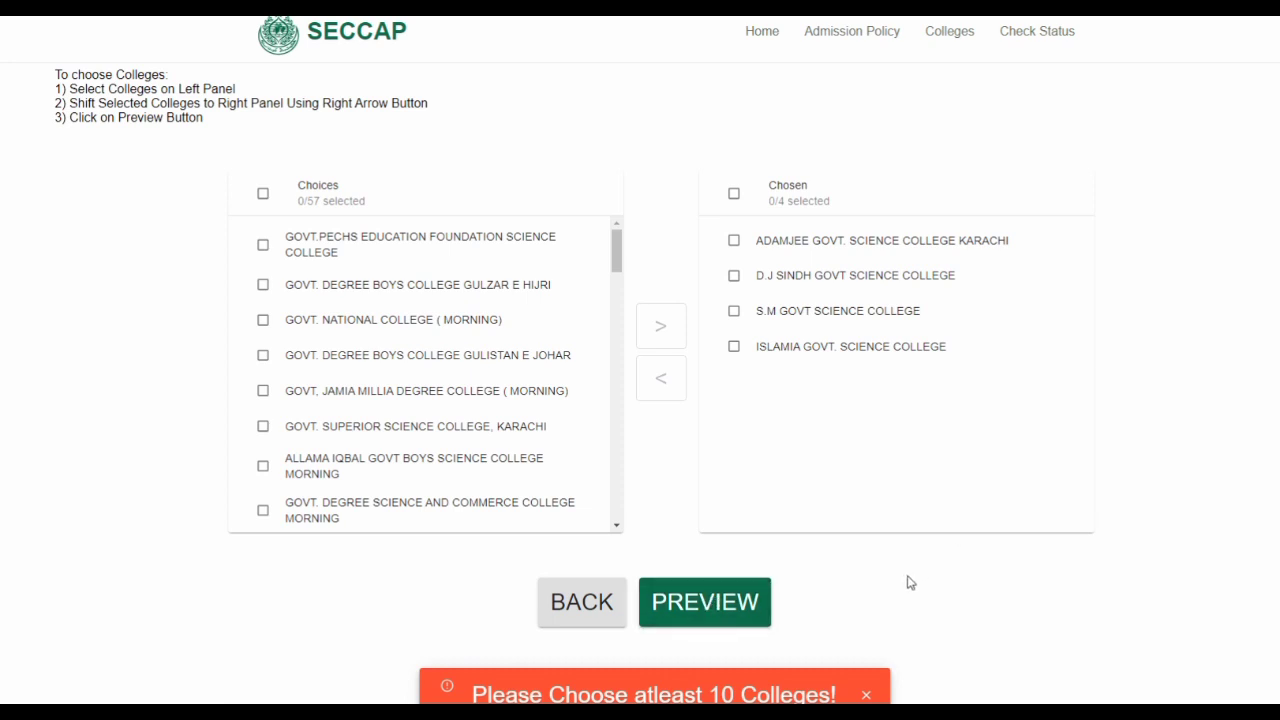
click(868, 695)
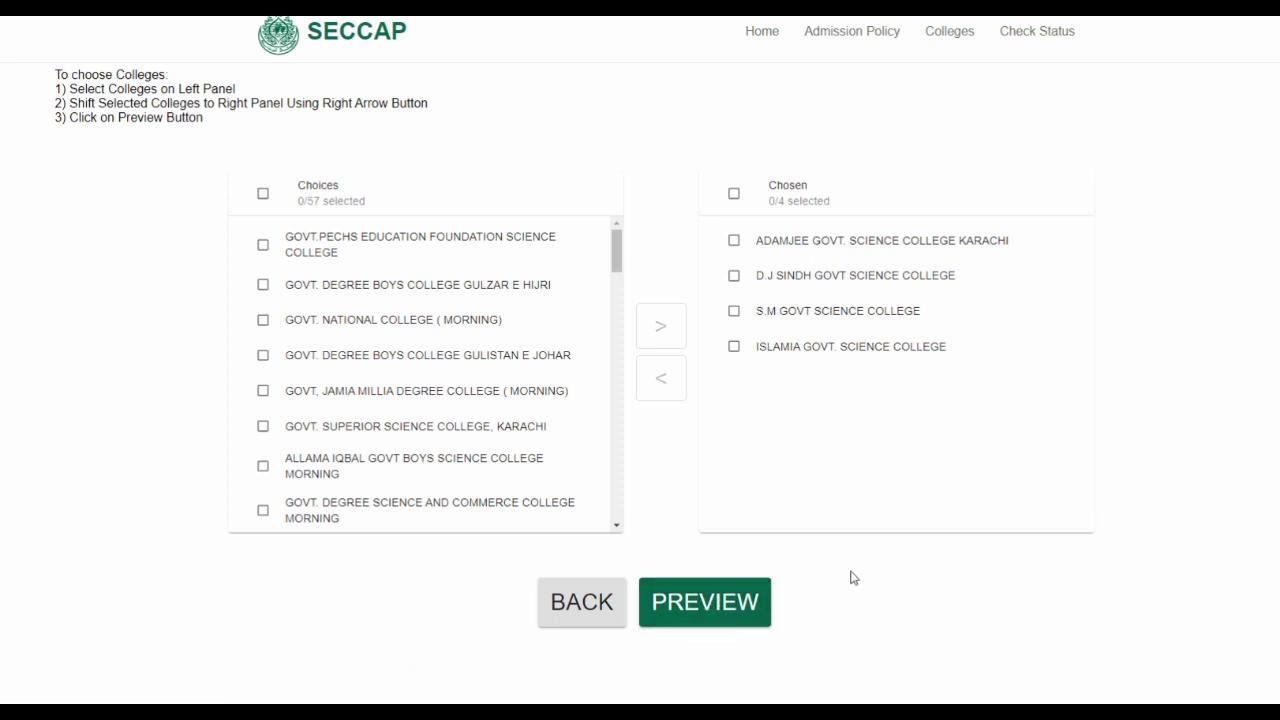
scroll(854, 577, up, 2)
scroll(854, 577, down, 1)
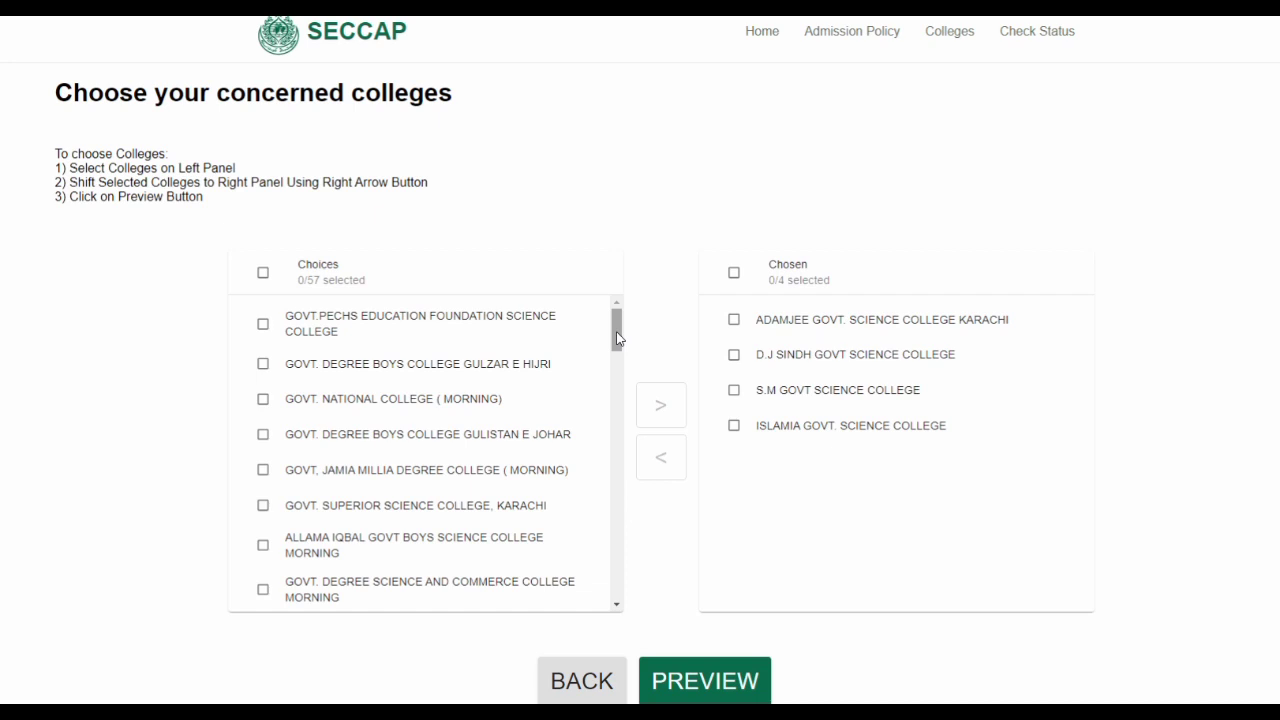
Add GOVT. NATIONAL COLLEGE (MORNING) and GOVT.PECHS EDUCATION FOUNDATION SCIENCE COLLEGE to the Chosen list
click(262, 400)
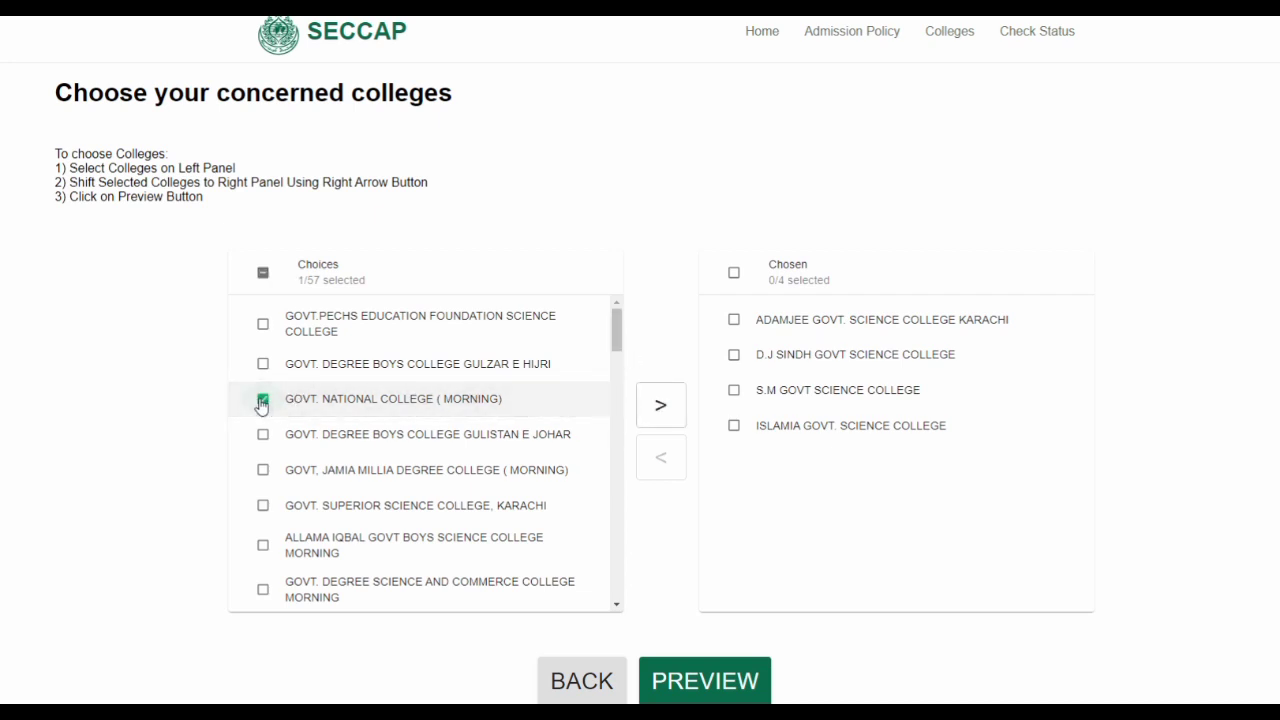
click(672, 412)
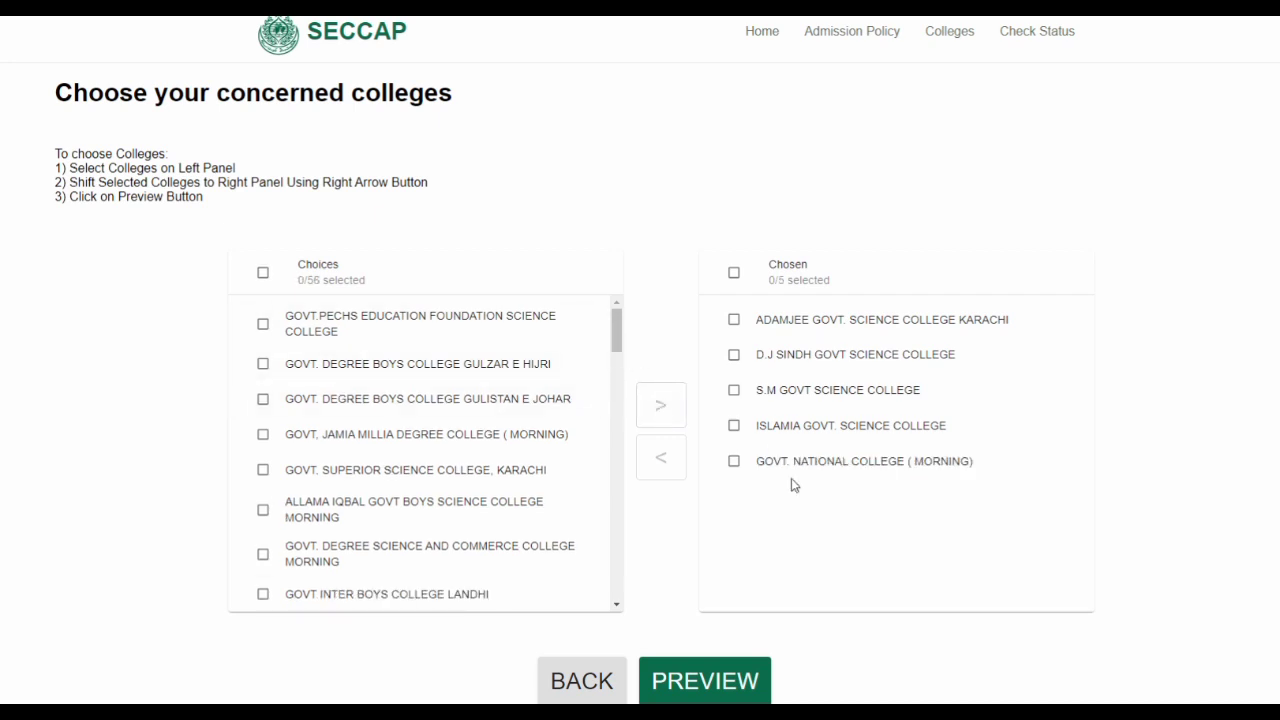
click(263, 327)
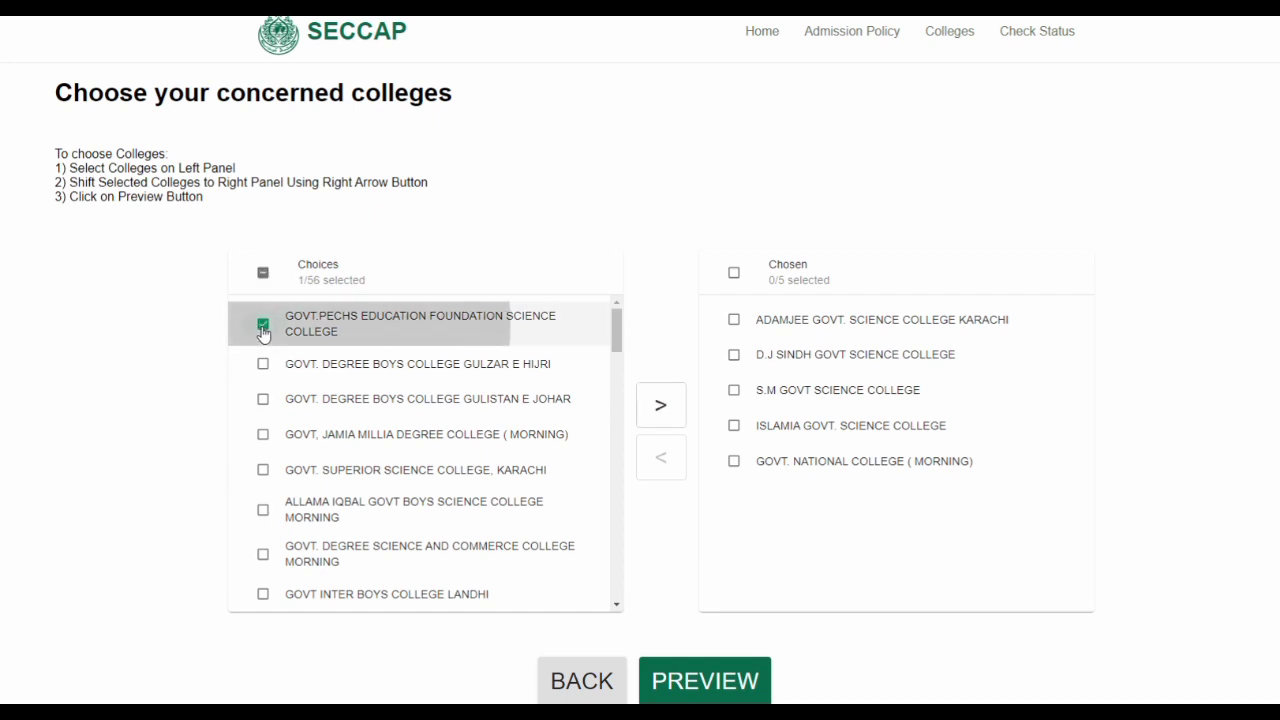
click(658, 416)
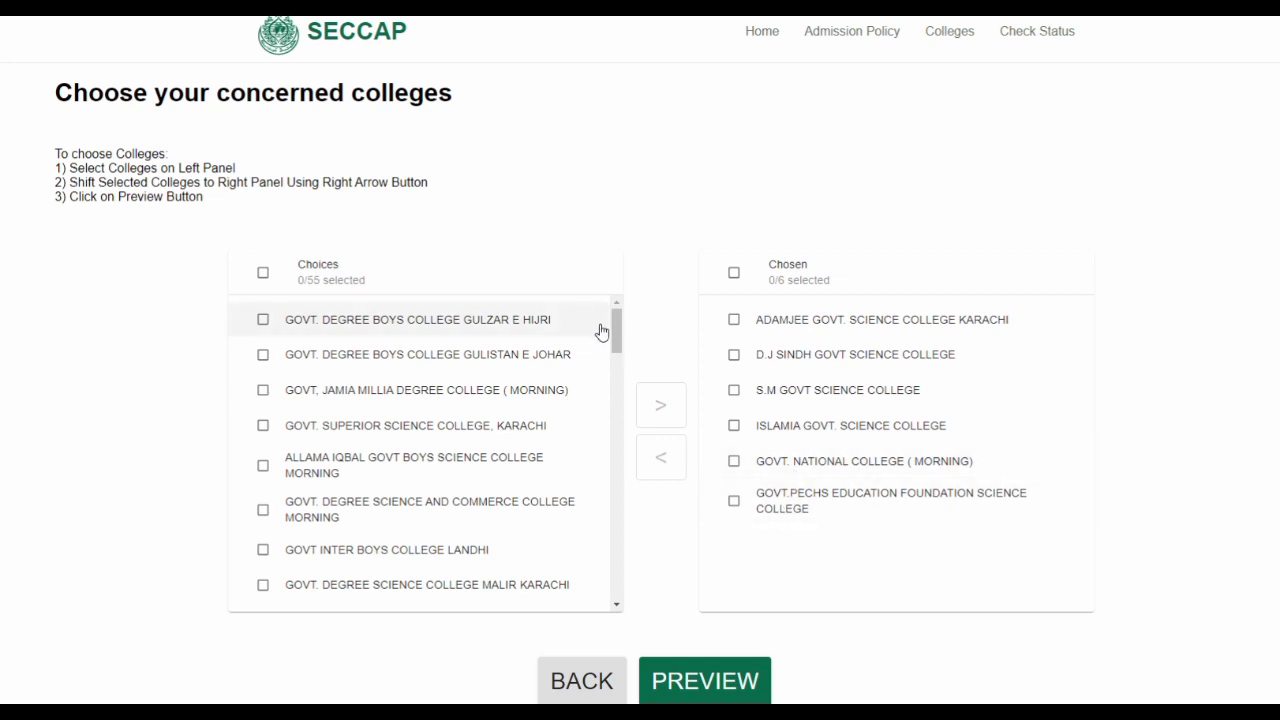
mouse_move(616, 327)
mouse_down()
mouse_move(613, 355)
mouse_move(604, 327)
mouse_up()
scroll(535, 378, down, 3)
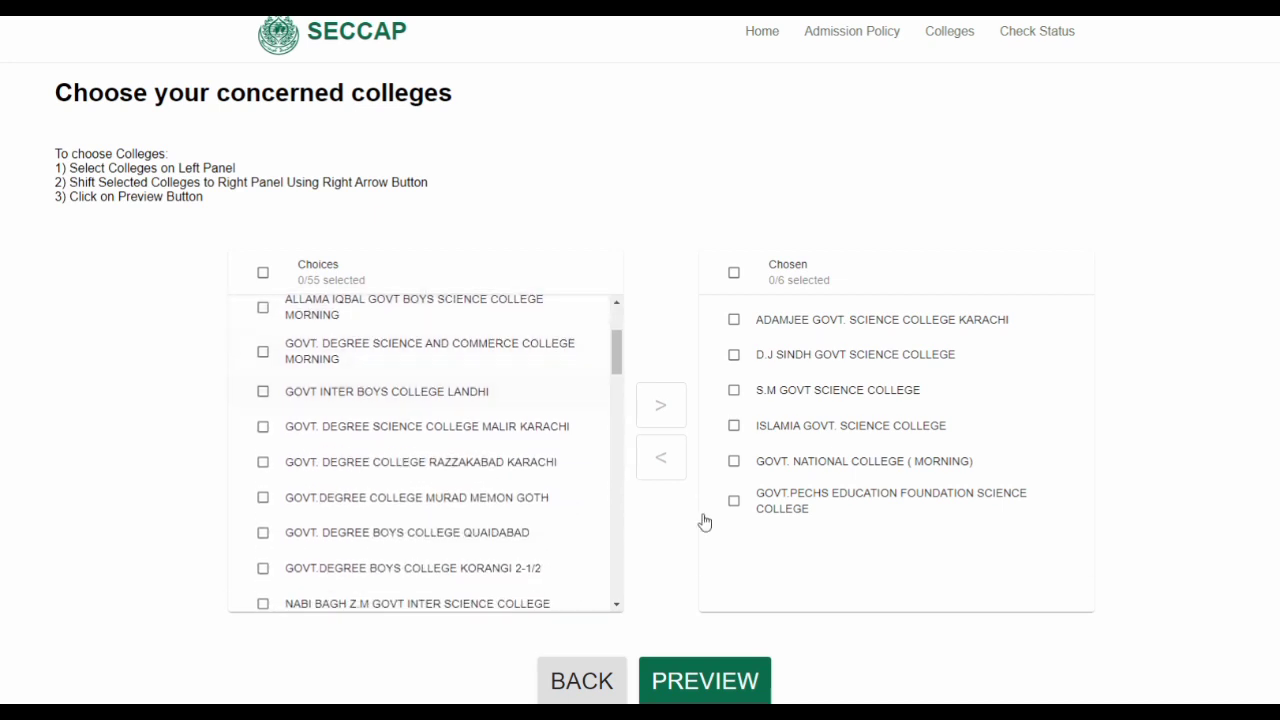
Retry the preview with six colleges, then add NABI BAGH Z.M GOVT INTER SCIENCE COLLEGE to Chosen
click(708, 681)
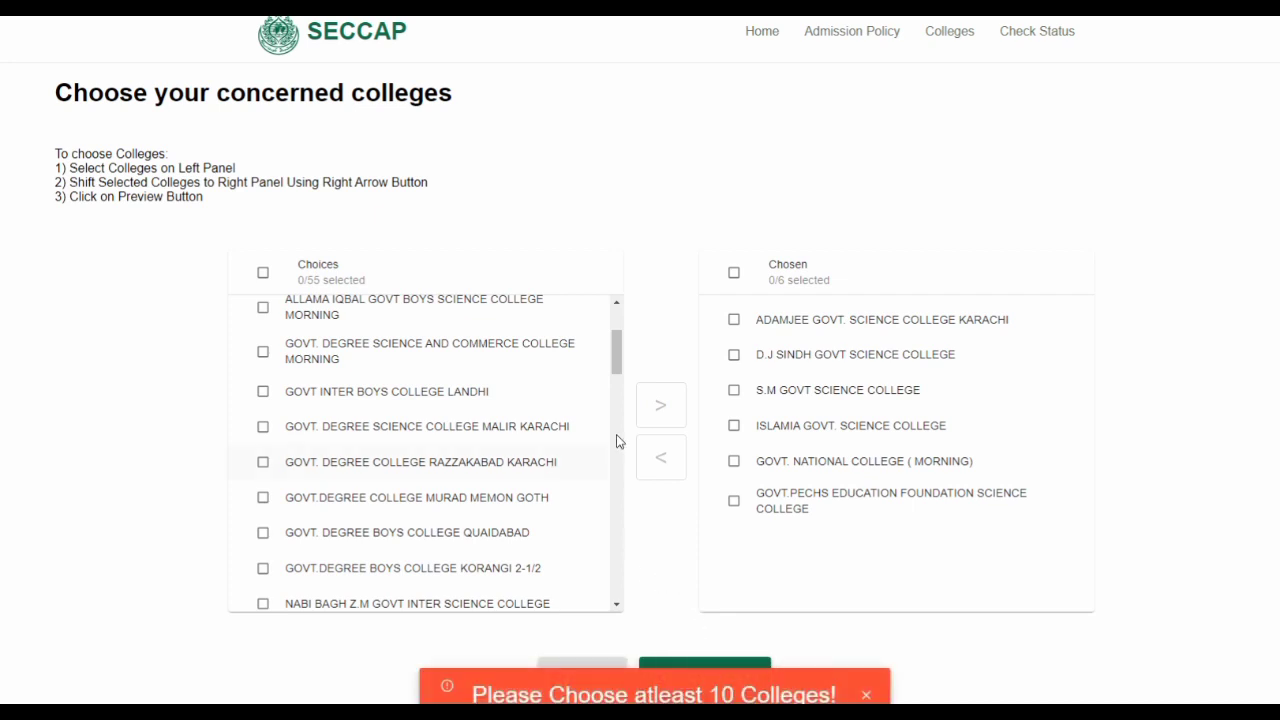
drag(616, 361, 614, 379)
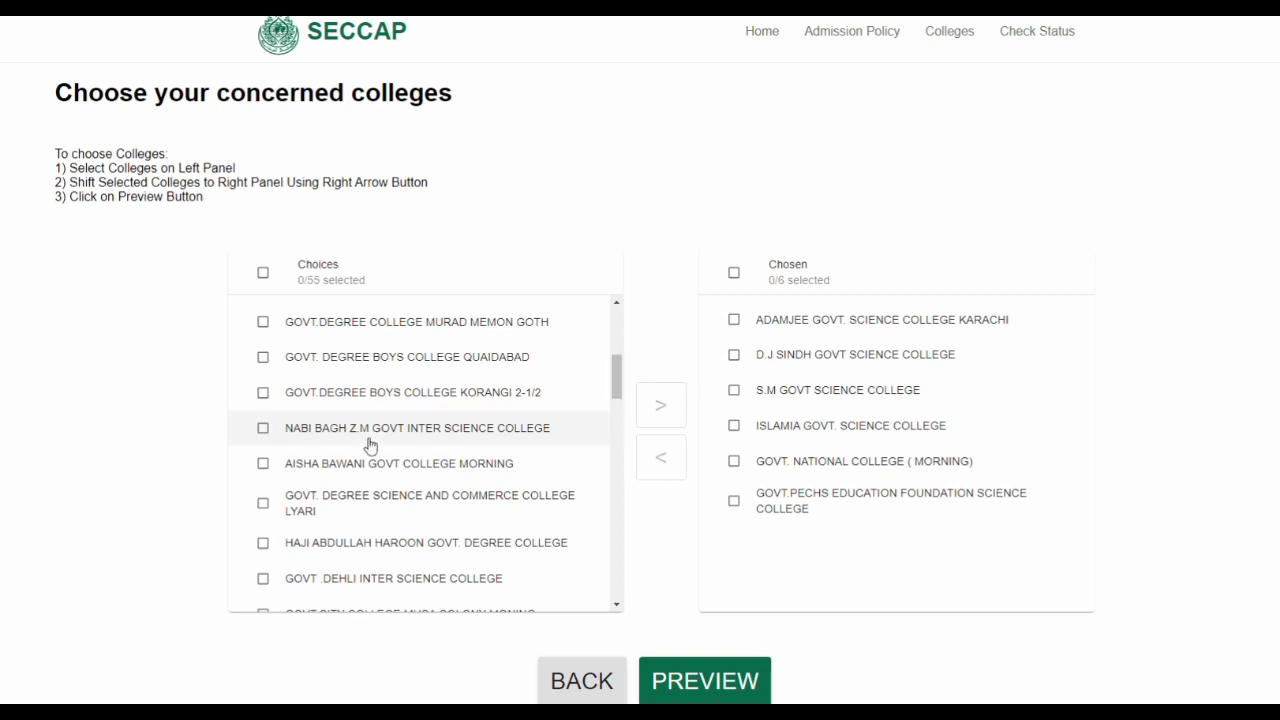
click(263, 429)
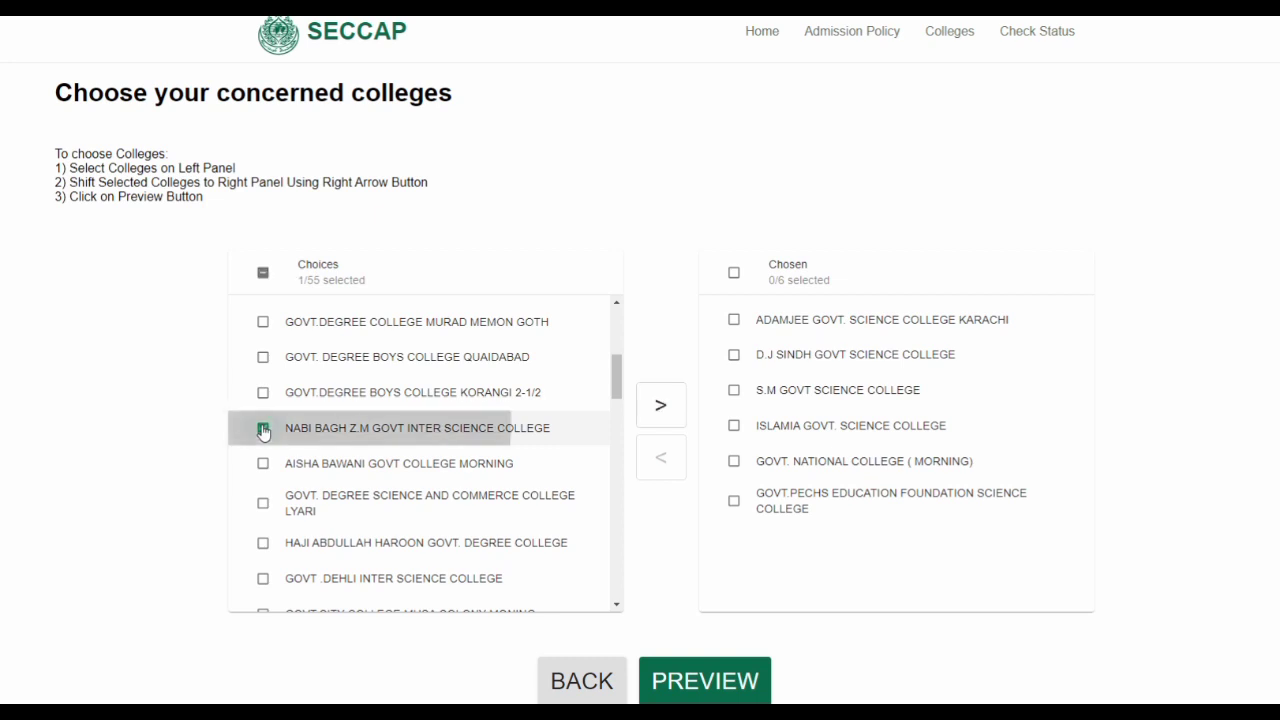
click(667, 412)
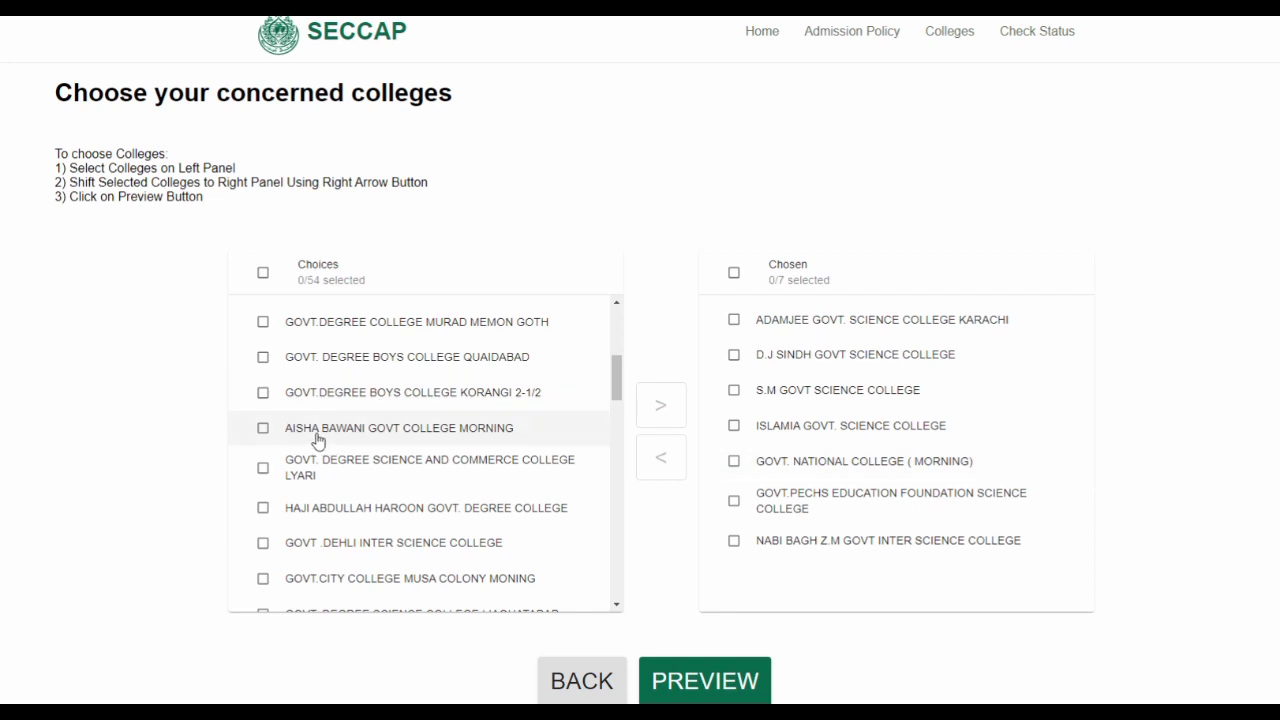
Add AISHA BAWANI GOVT COLLEGE MORNING to Chosen and retry the preview with eight colleges
click(270, 429)
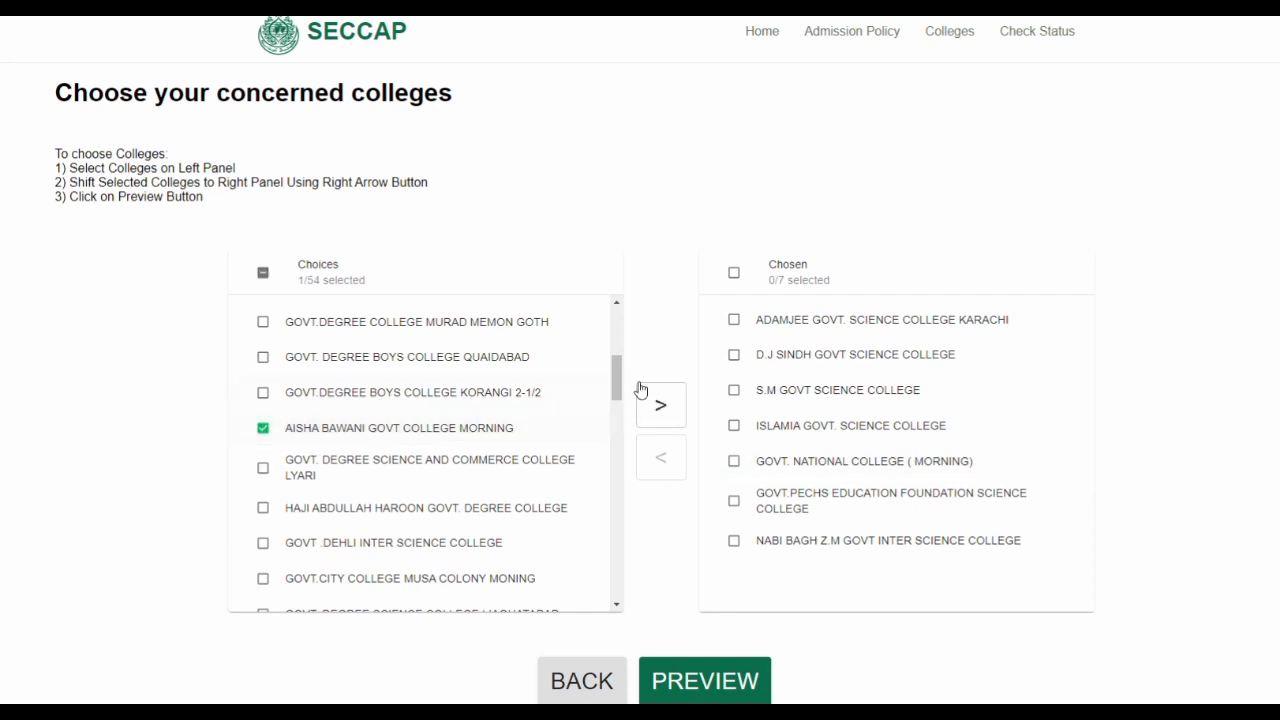
click(660, 407)
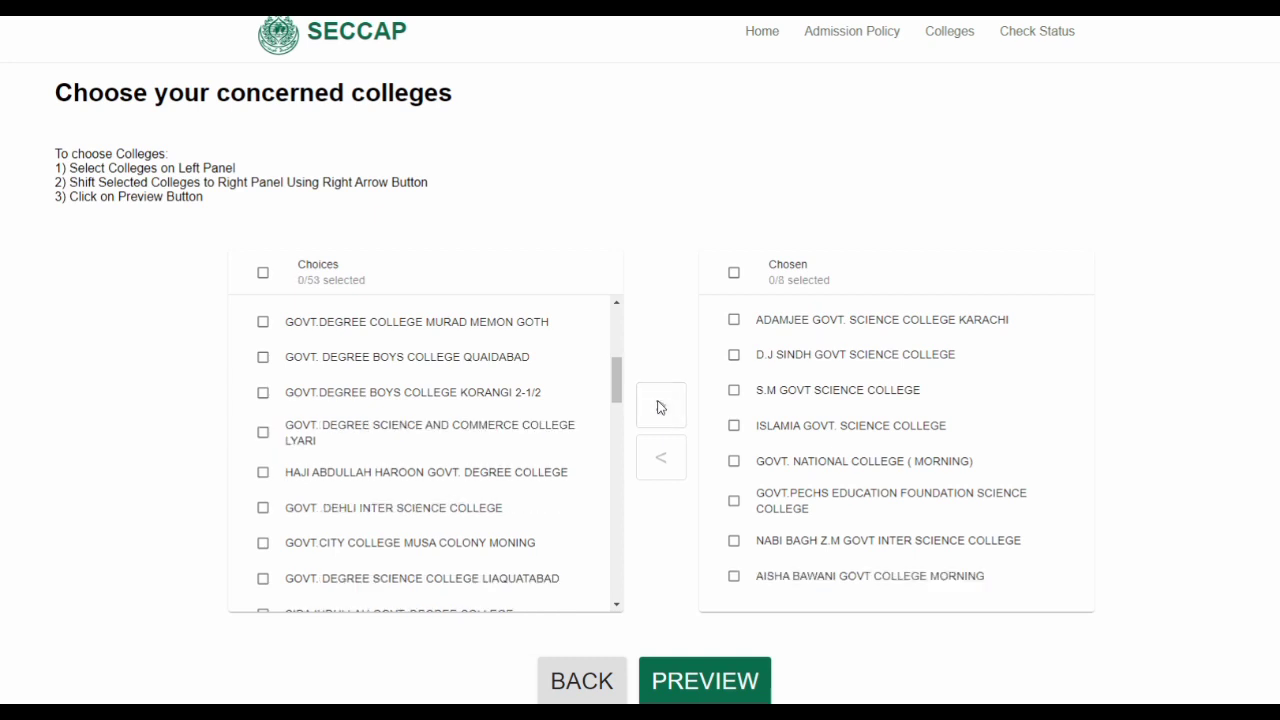
drag(617, 383, 623, 422)
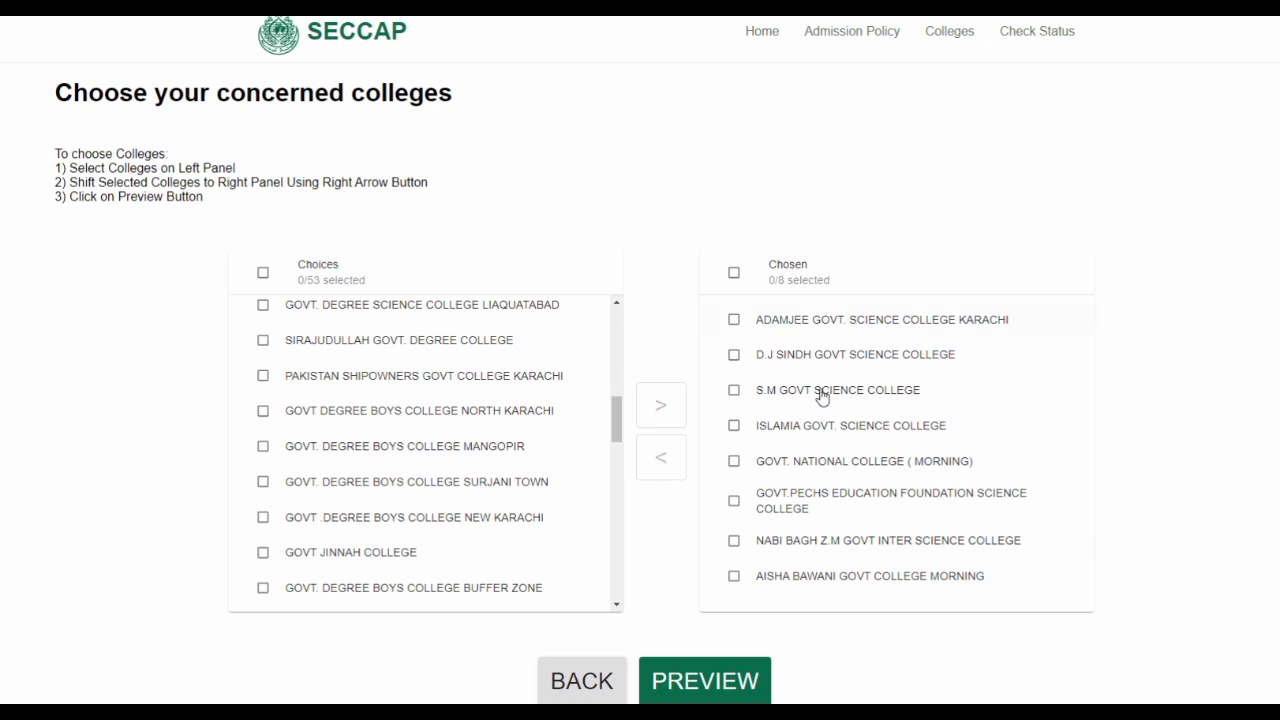
click(726, 682)
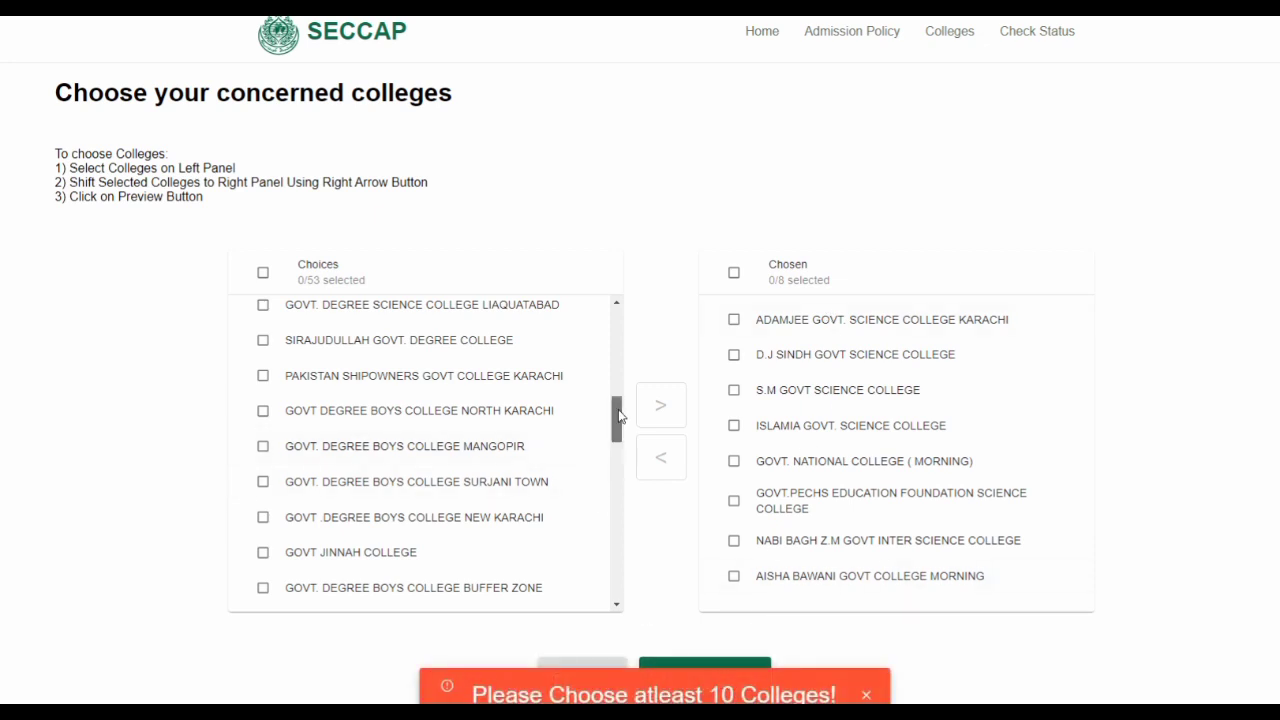
drag(614, 425, 618, 320)
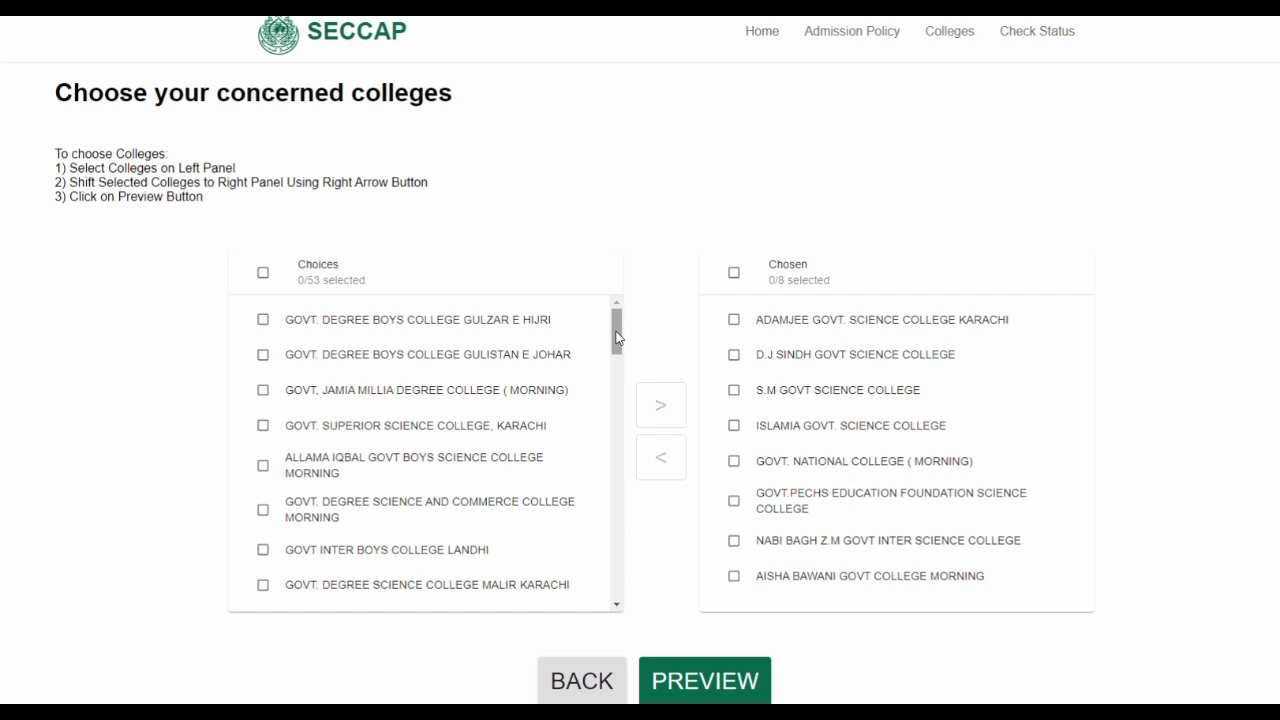
drag(617, 337, 604, 587)
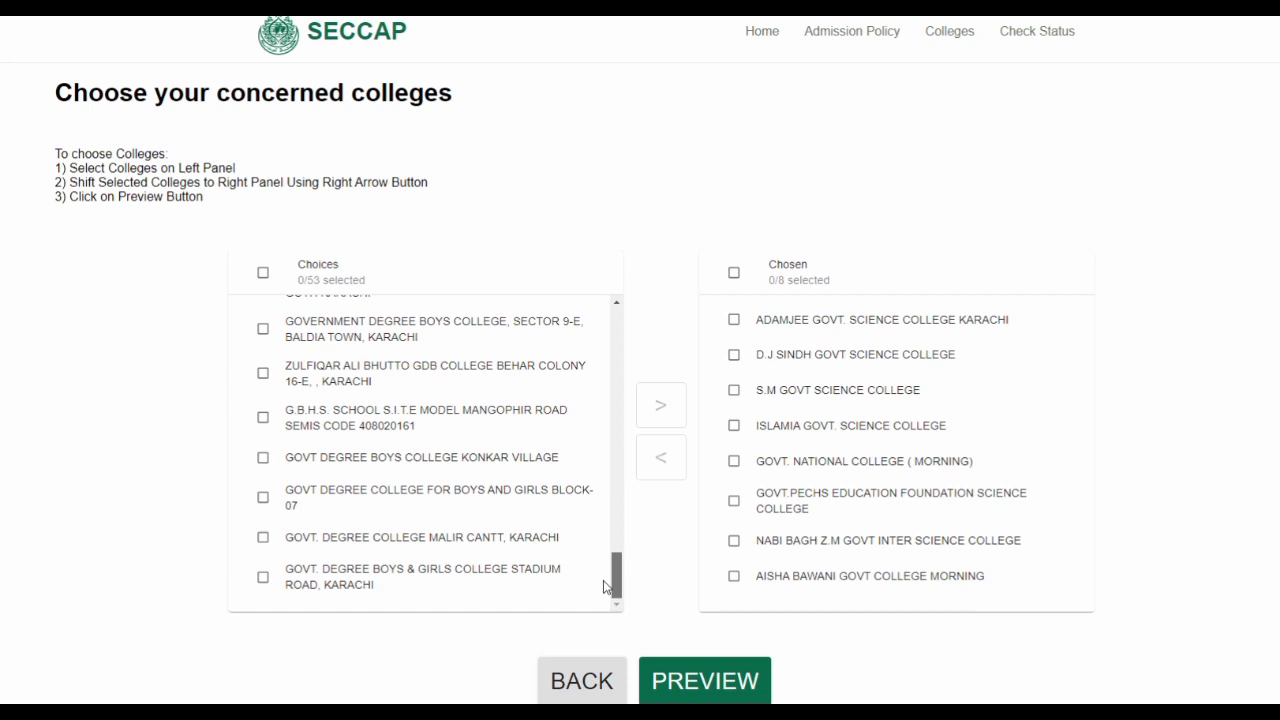
drag(604, 587, 597, 330)
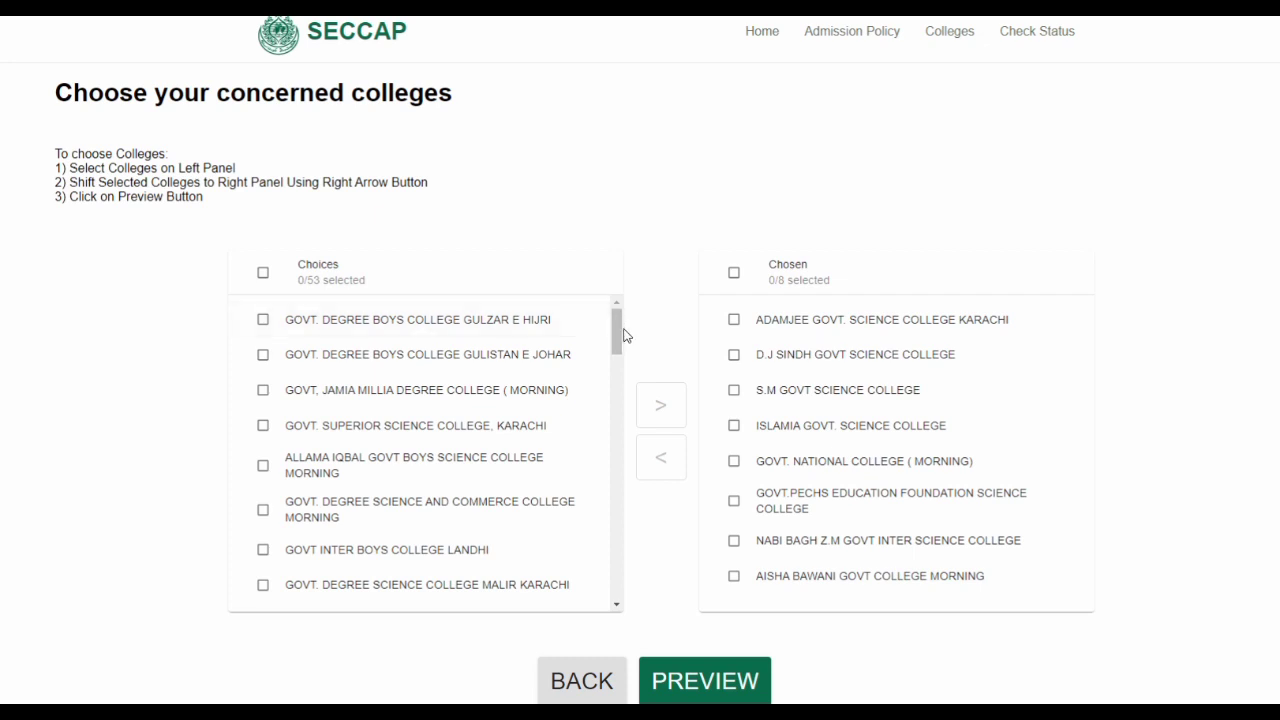
Scroll the Choices panel to find more colleges to add
drag(622, 334, 620, 350)
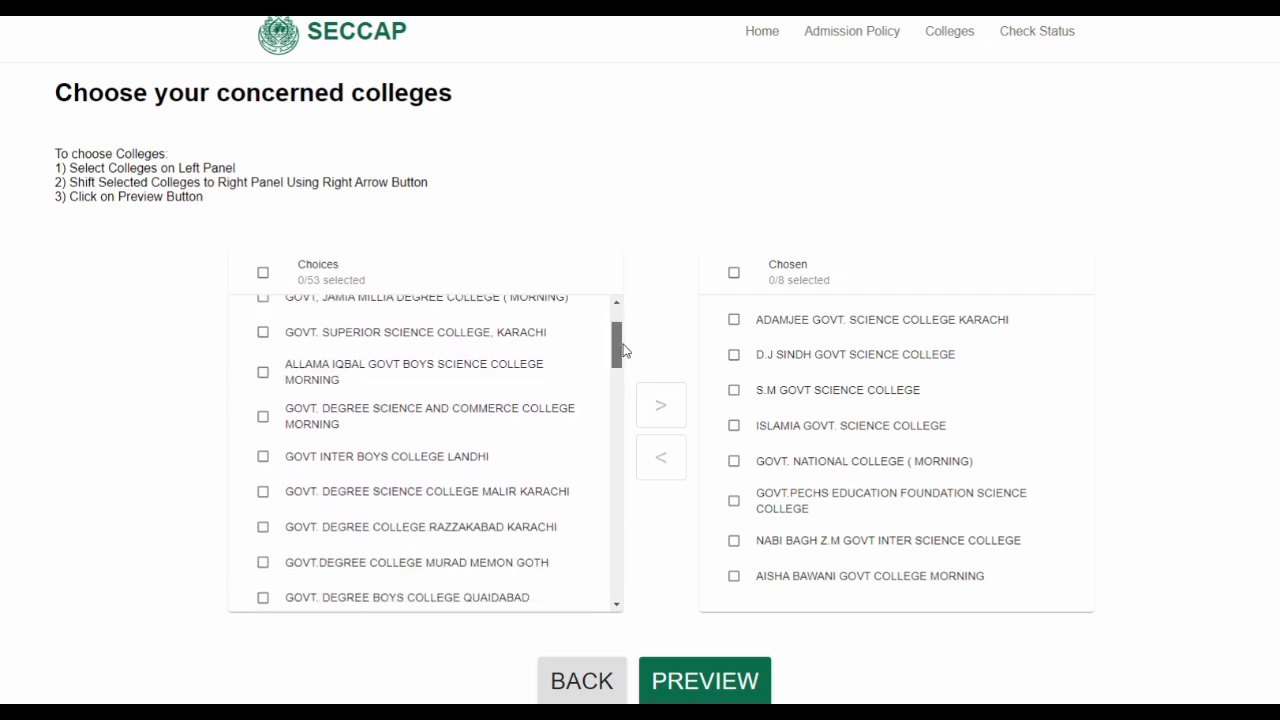
drag(622, 350, 626, 465)
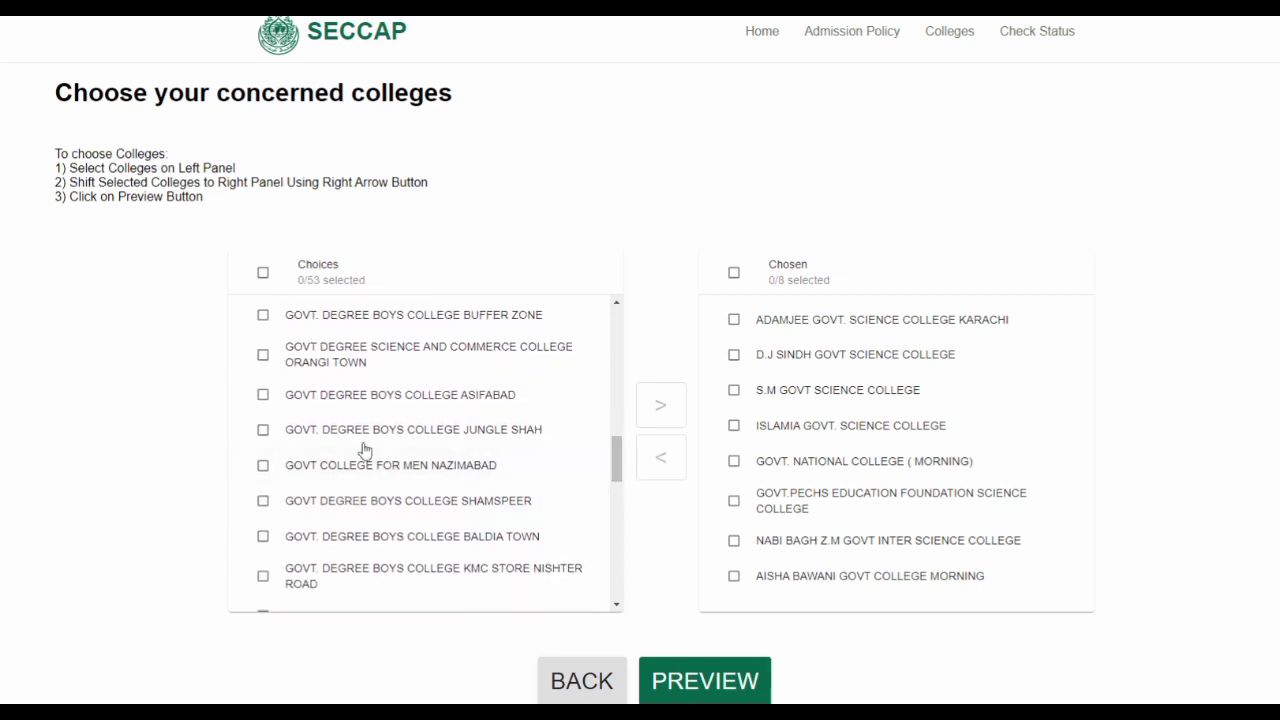
Add GOVT COLLEGE FOR MEN NAZIMABAD and the Stadium Road, Karachi college, then check Chosen
click(264, 470)
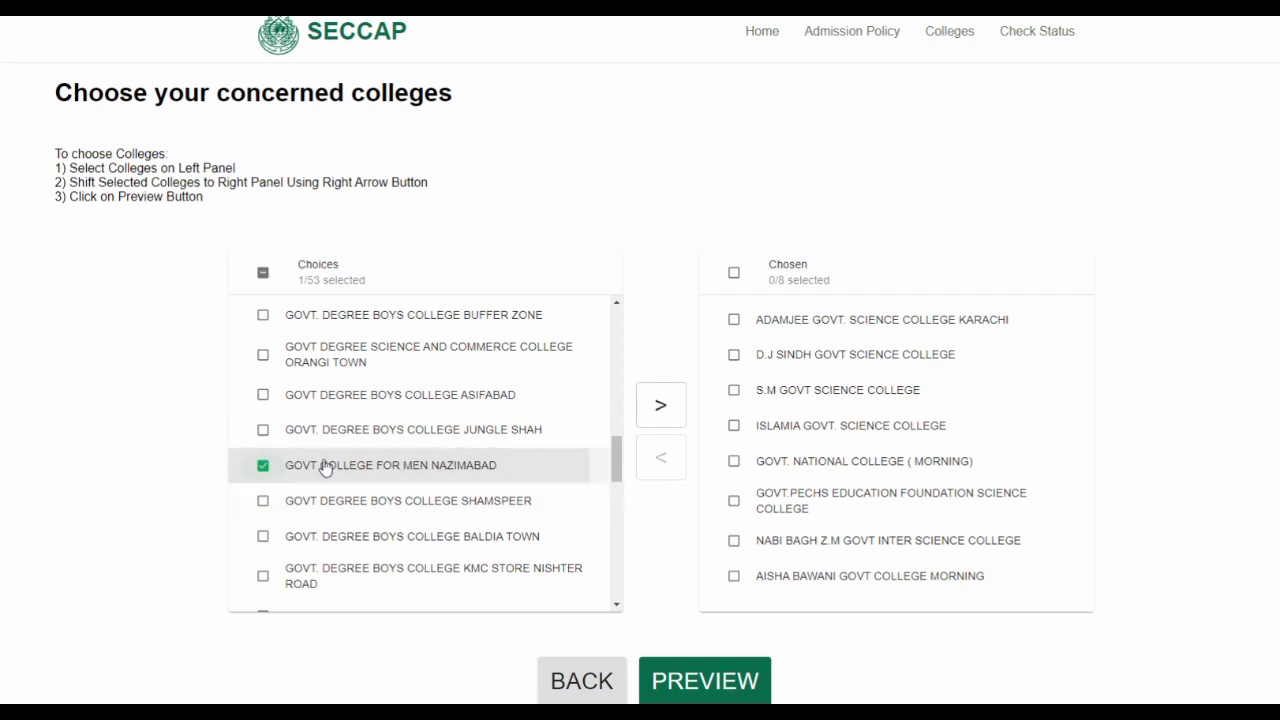
click(667, 427)
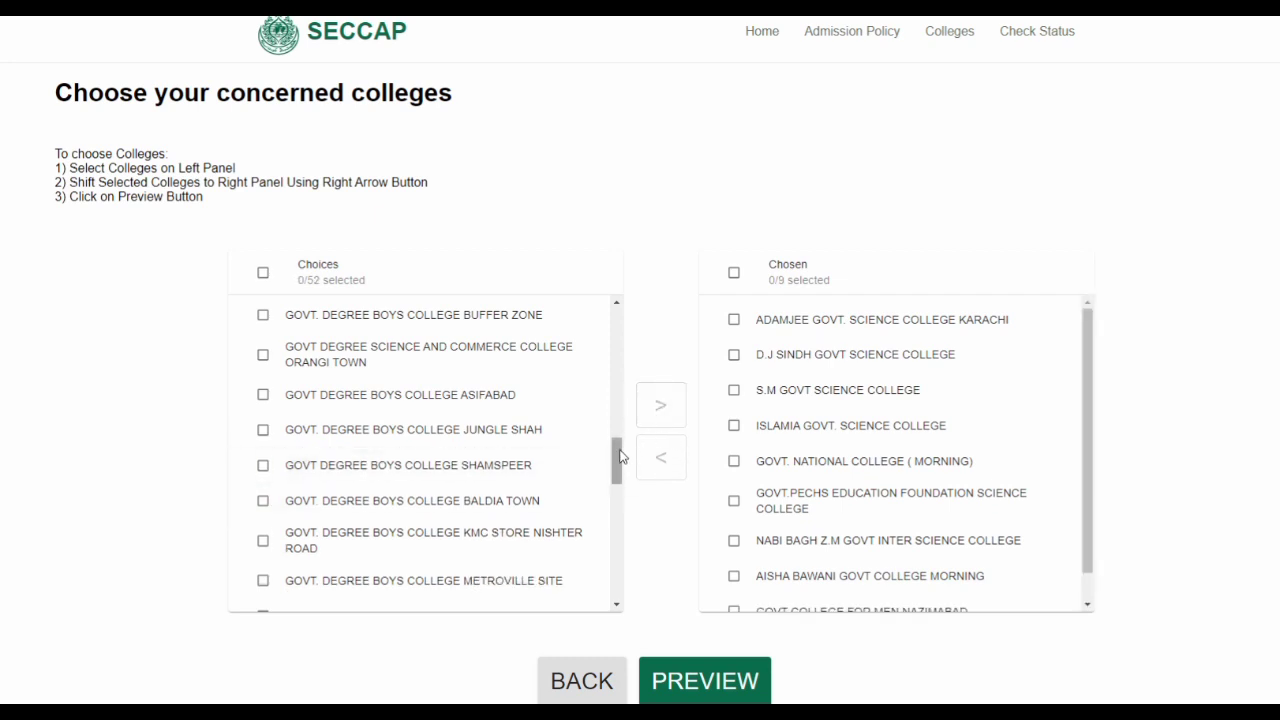
drag(616, 460, 616, 573)
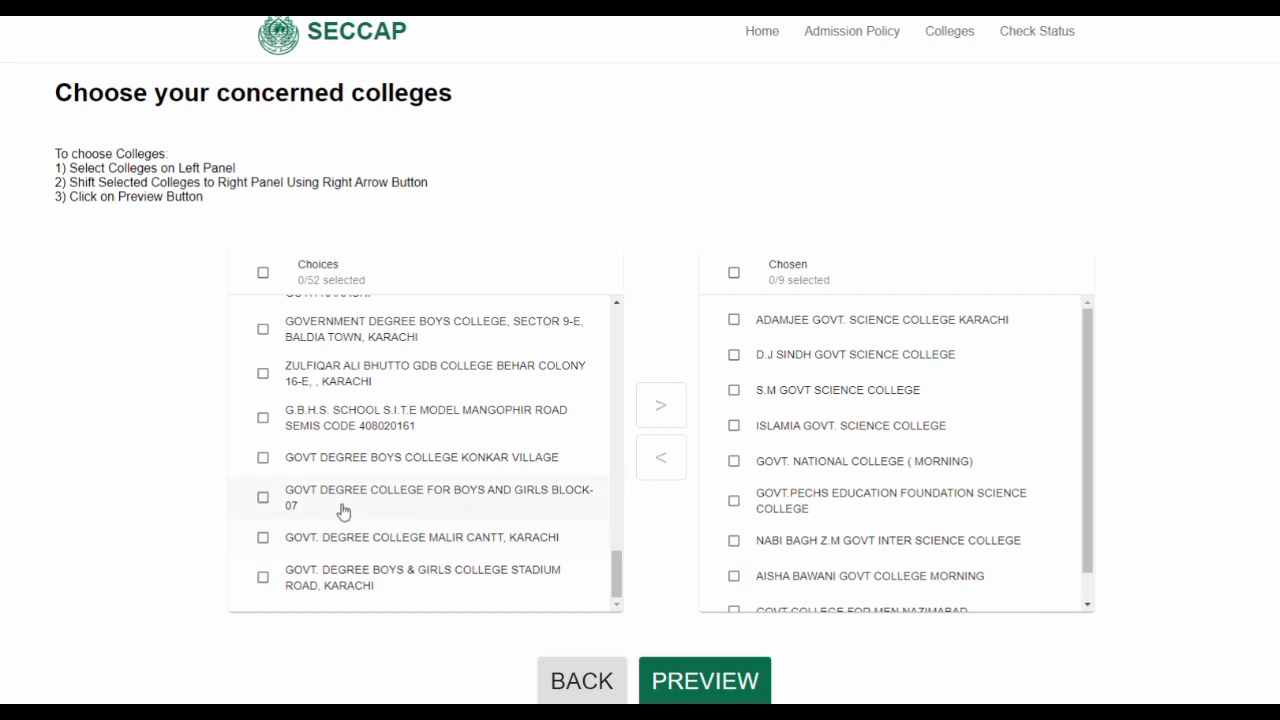
click(265, 579)
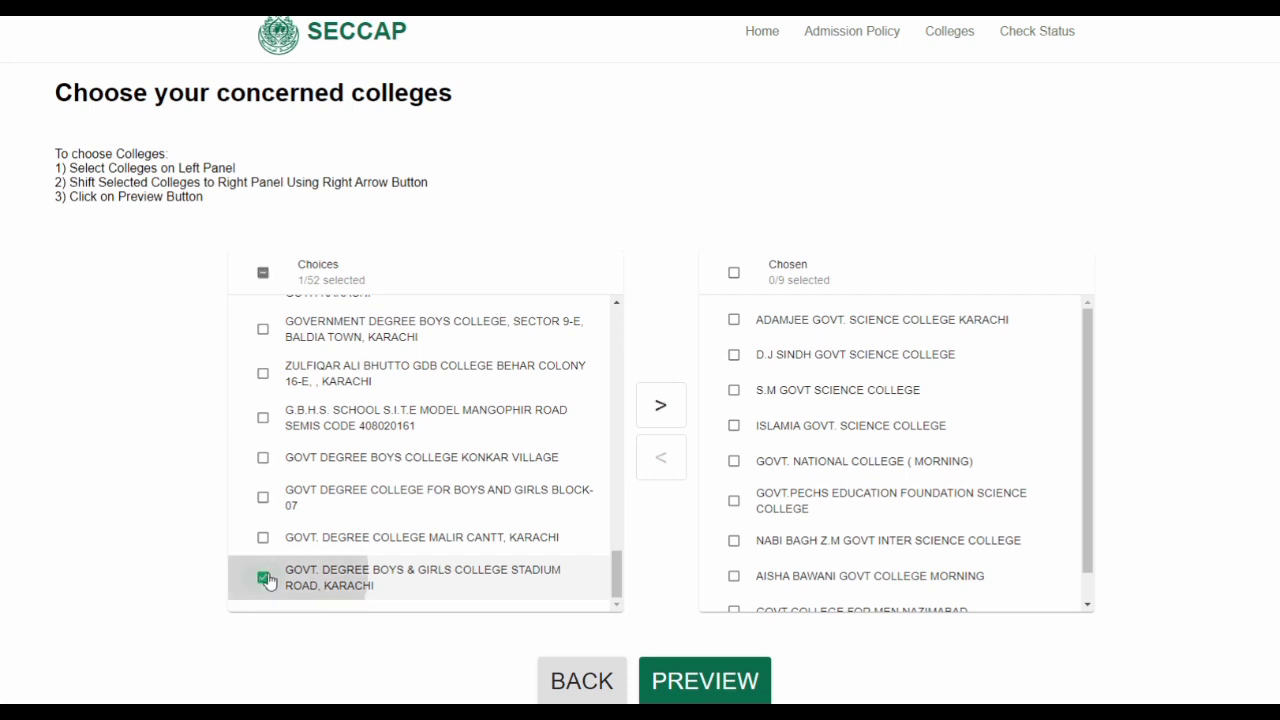
click(661, 406)
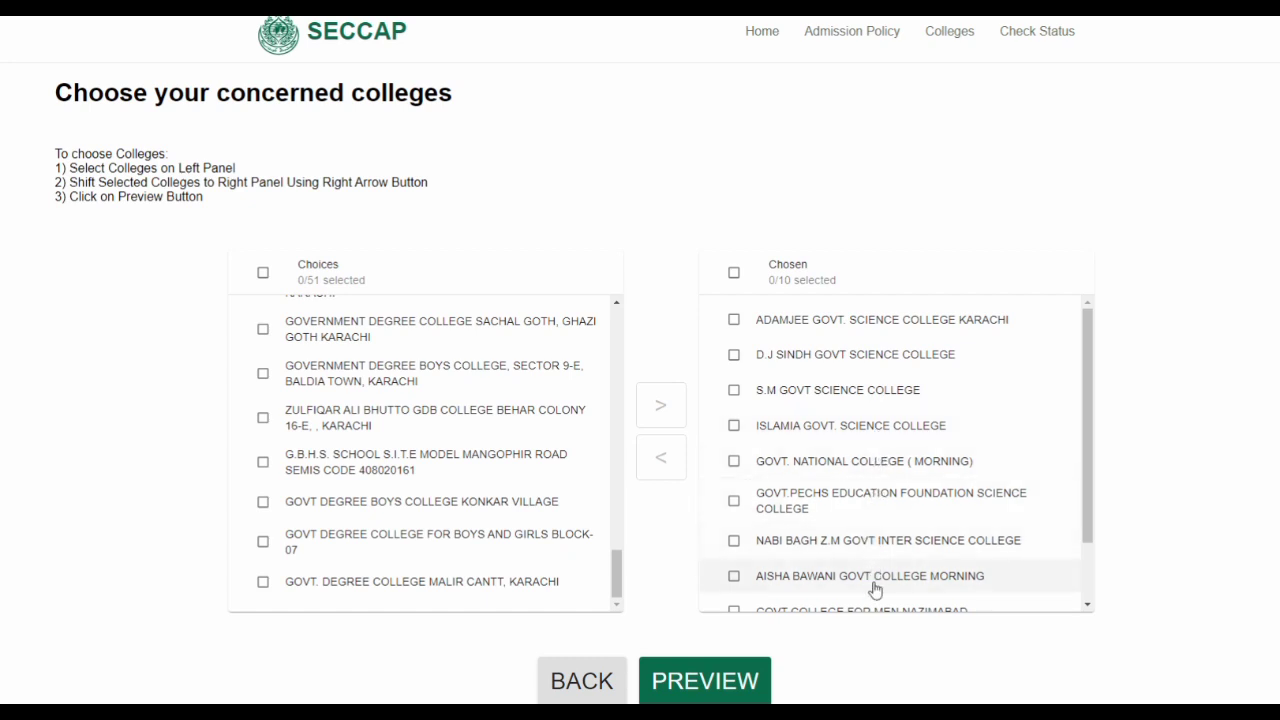
drag(1084, 479, 1090, 547)
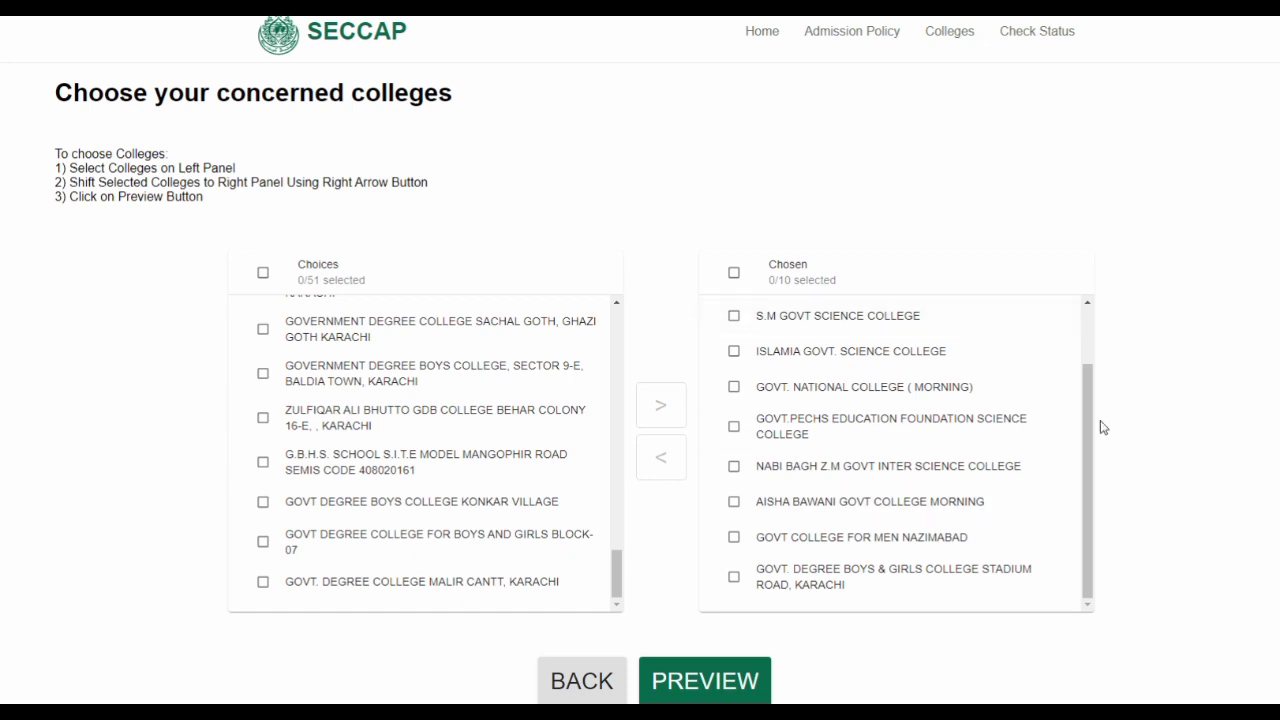
drag(1088, 420, 1145, 328)
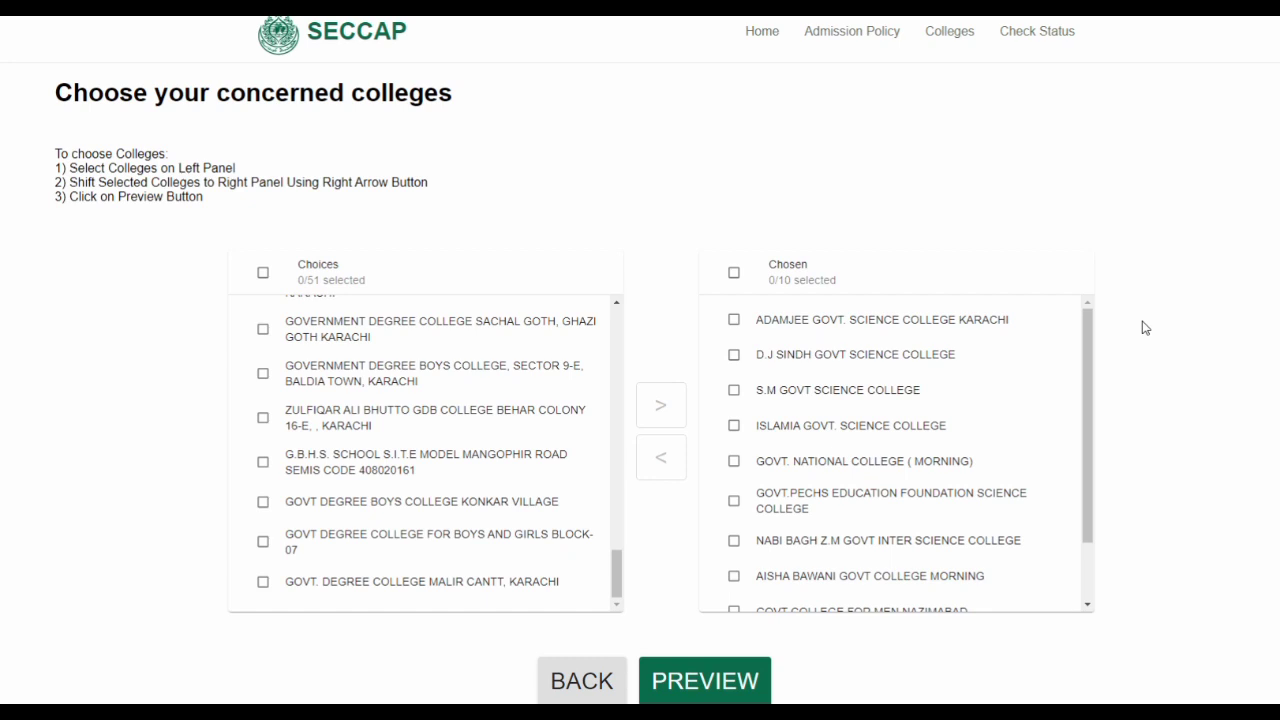
Move AISHA BAWANI and NABI BAGH Z.M colleges from Chosen back to the choices
drag(1089, 372, 1113, 460)
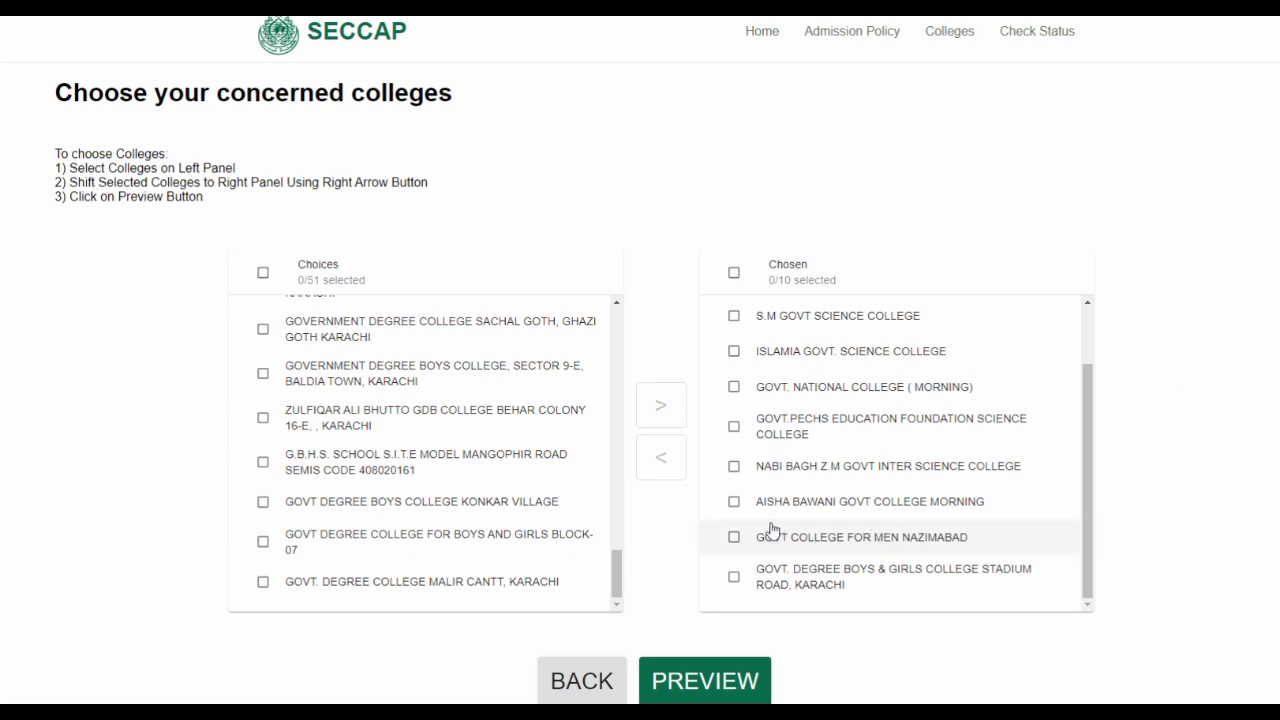
click(734, 503)
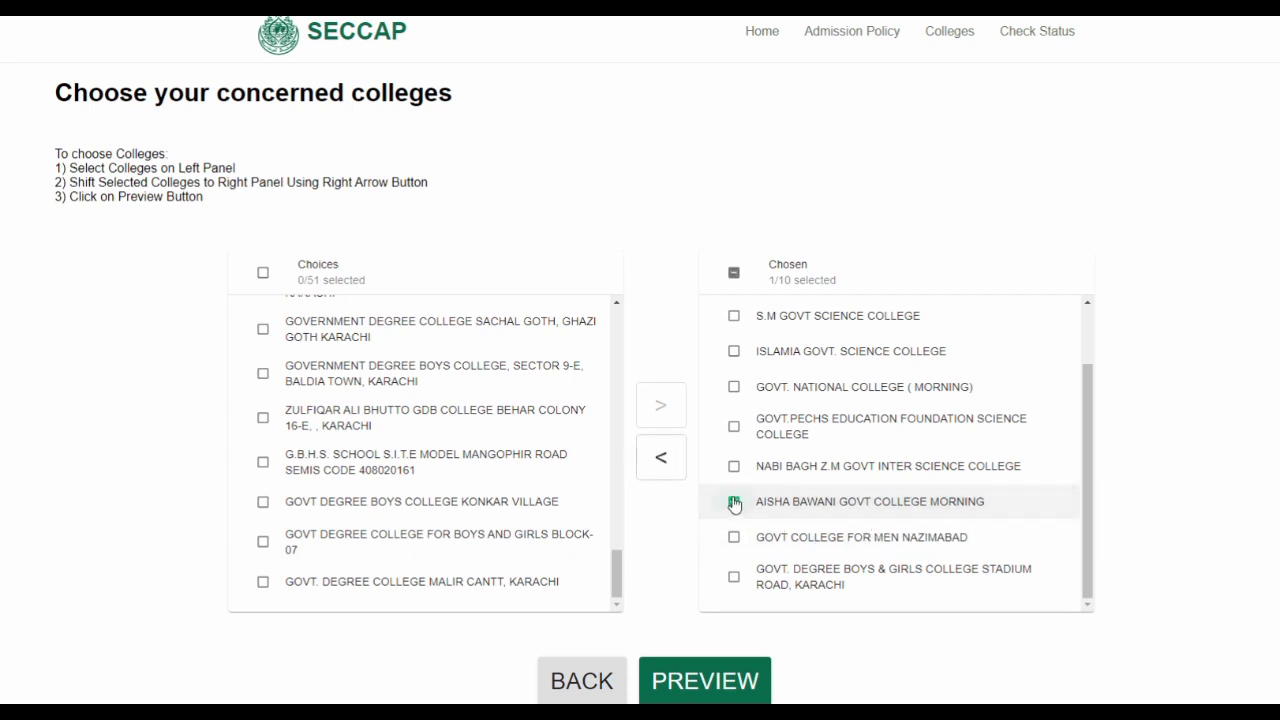
click(661, 461)
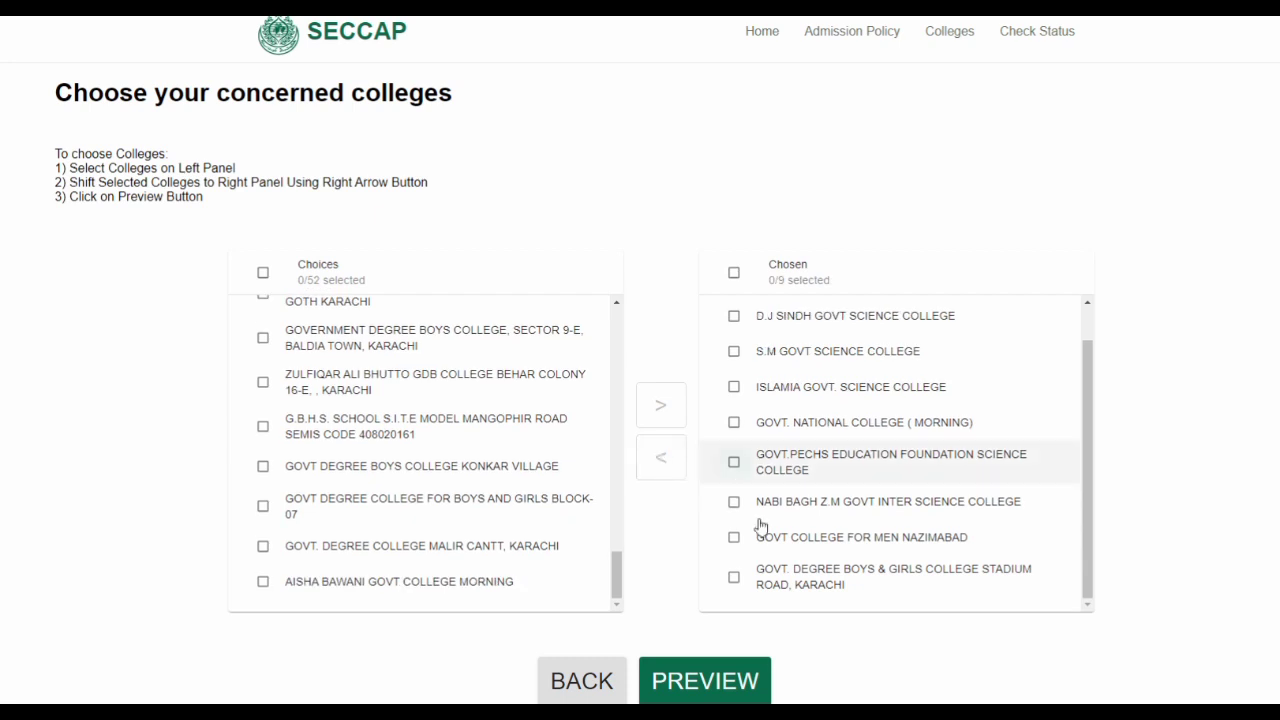
click(734, 503)
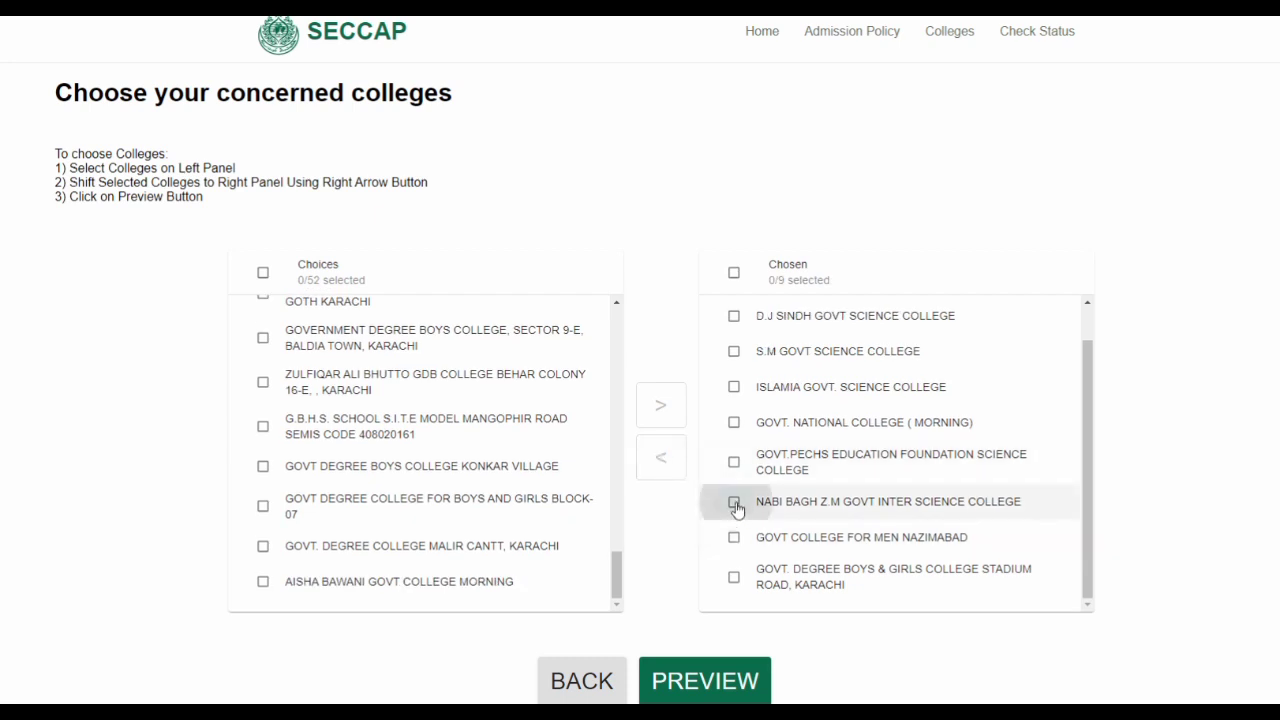
click(661, 461)
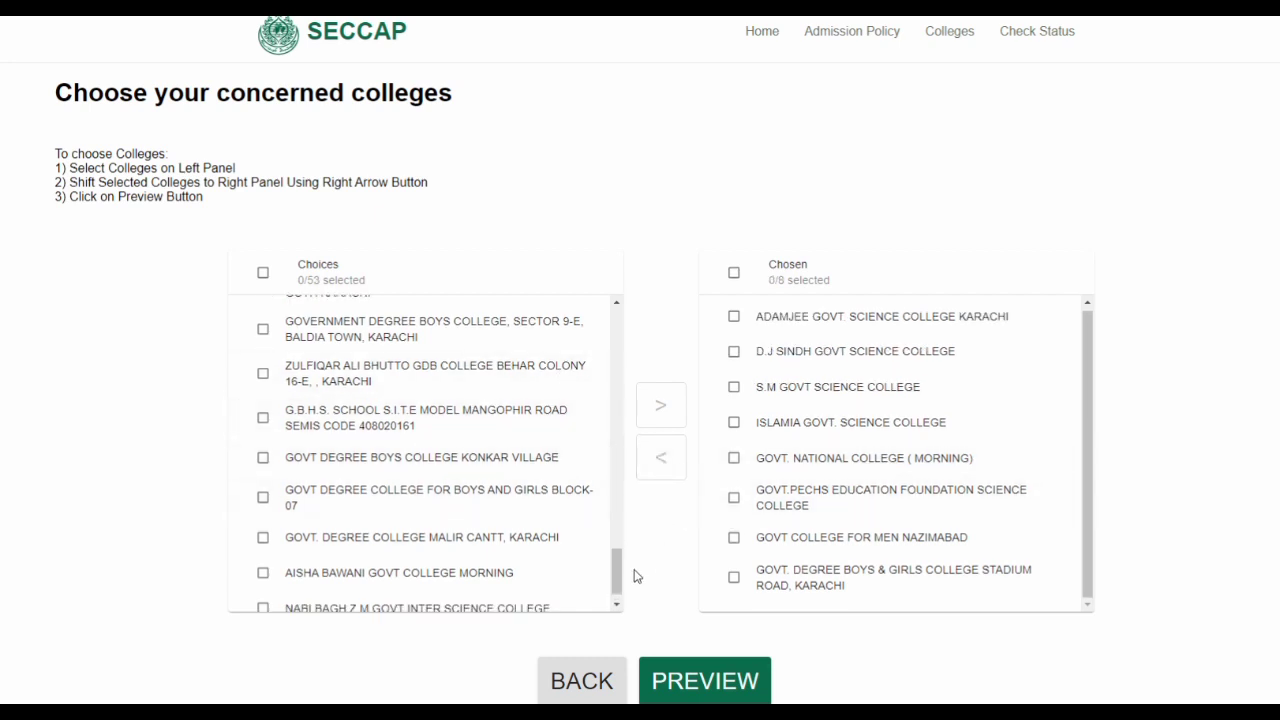
drag(616, 570, 608, 320)
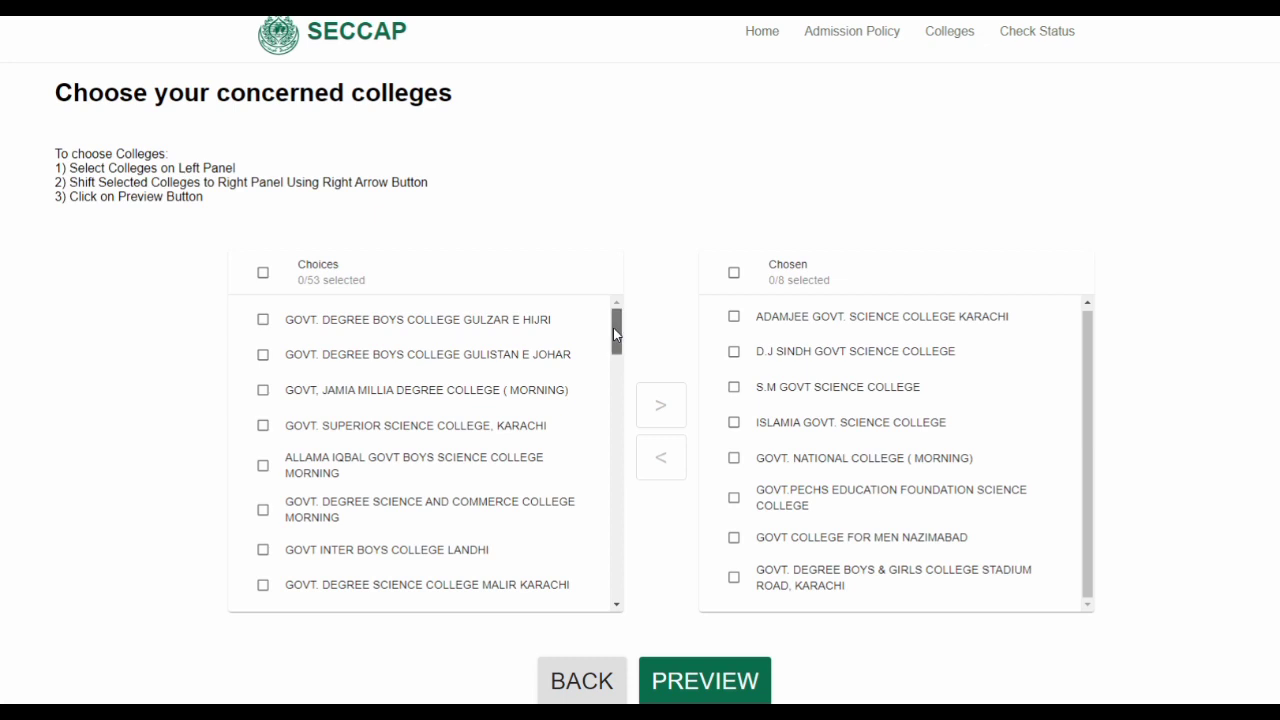
mouse_move(613, 327)
mouse_down()
mouse_move(628, 375)
mouse_move(625, 522)
mouse_move(607, 312)
mouse_up()
drag(617, 341, 631, 418)
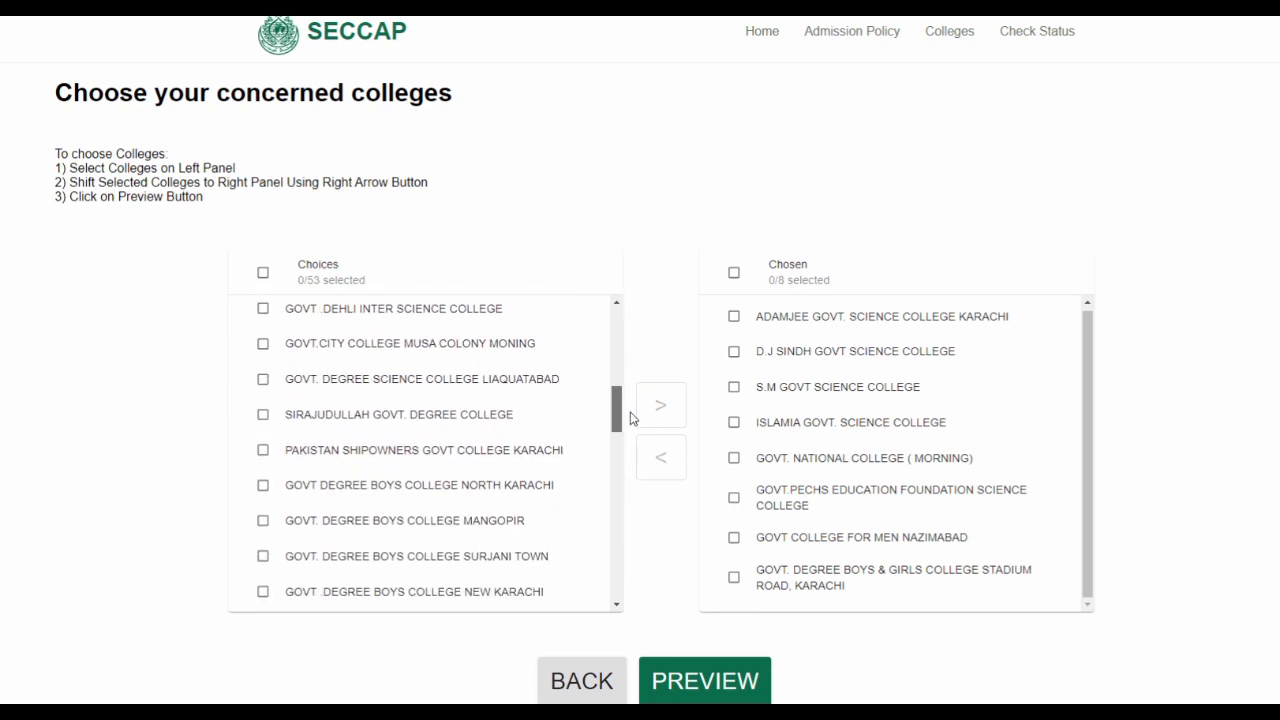
drag(631, 418, 620, 587)
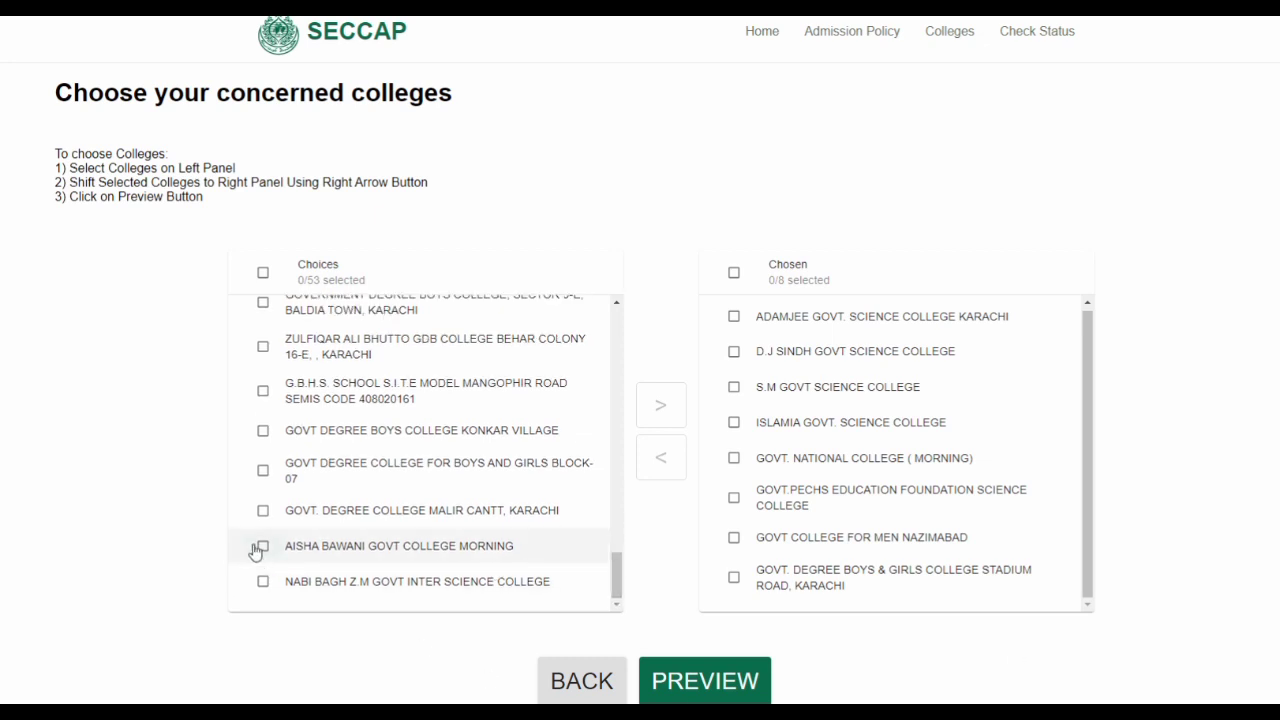
Re-add NABI BAGH Z.M then AISHA BAWANI to reach ten chosen colleges and open the preview
click(264, 583)
click(657, 407)
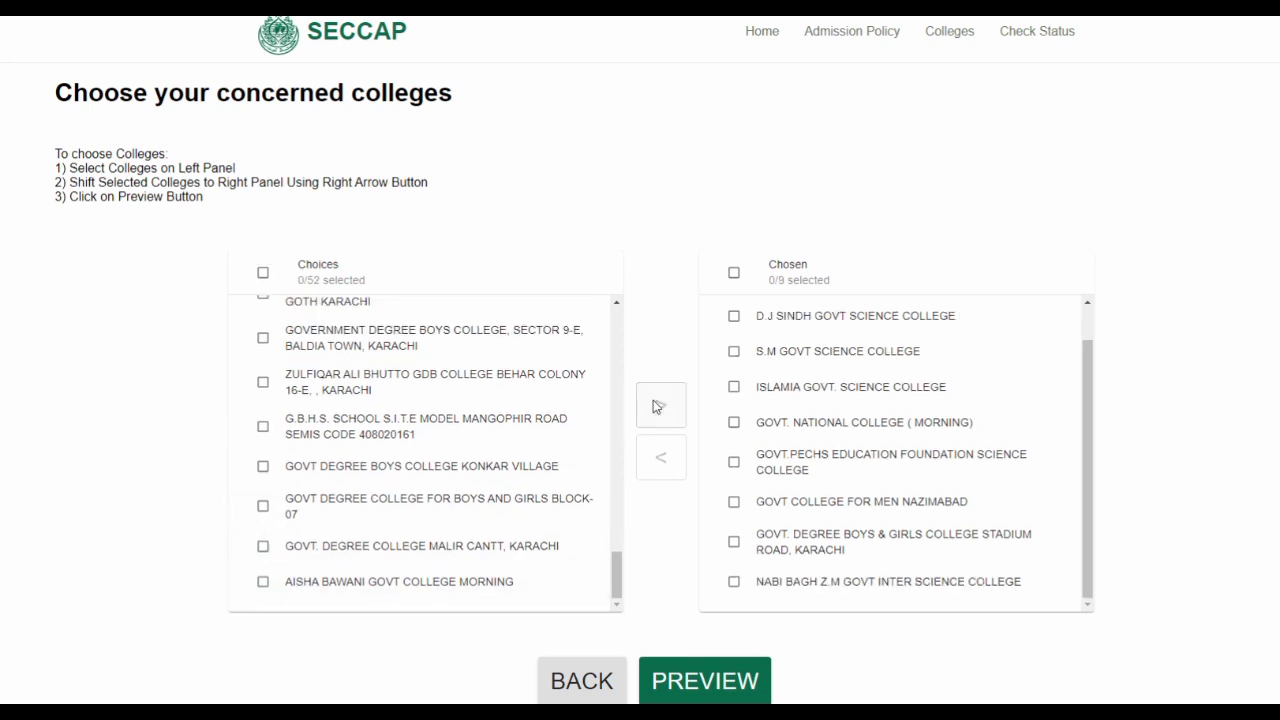
click(264, 584)
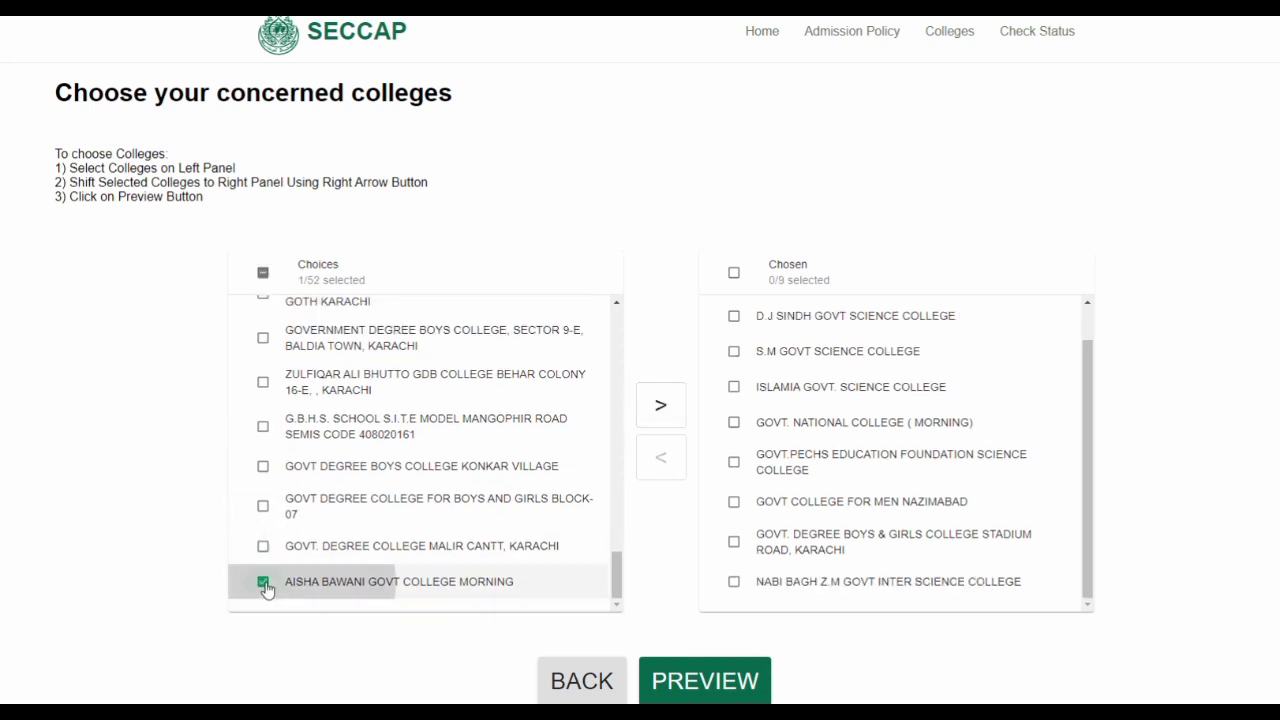
click(661, 405)
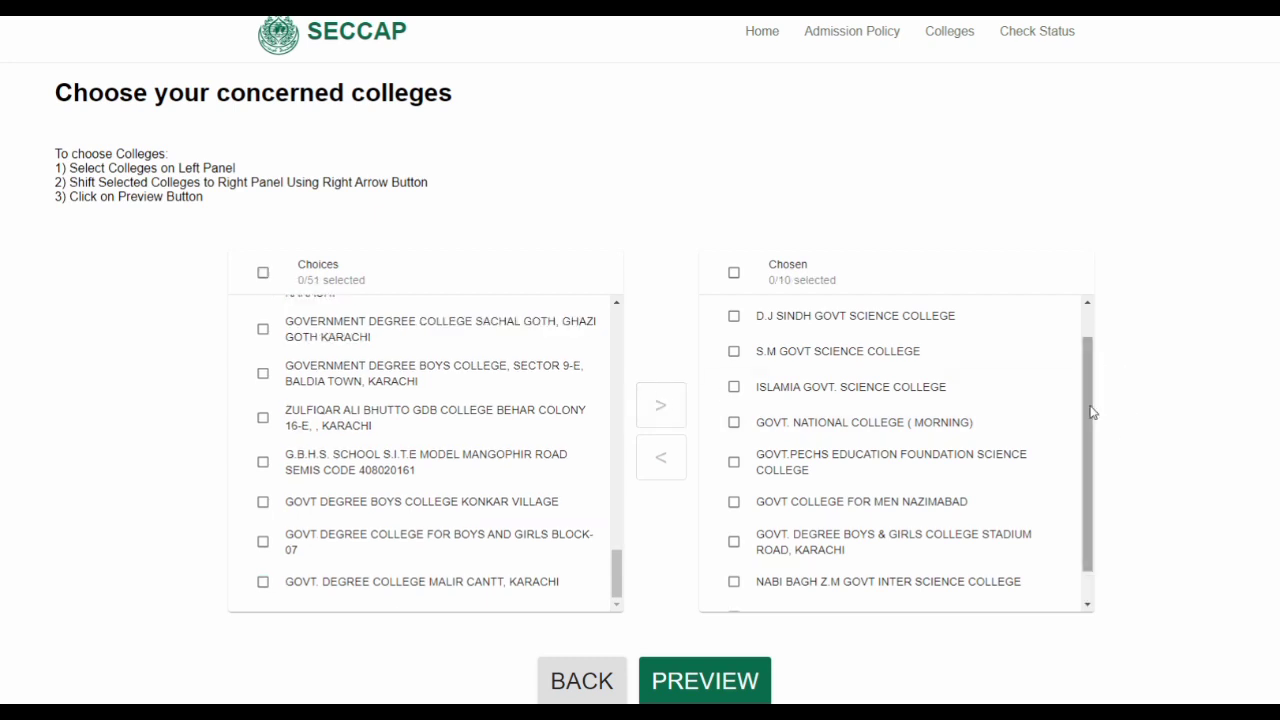
drag(1089, 411, 1081, 316)
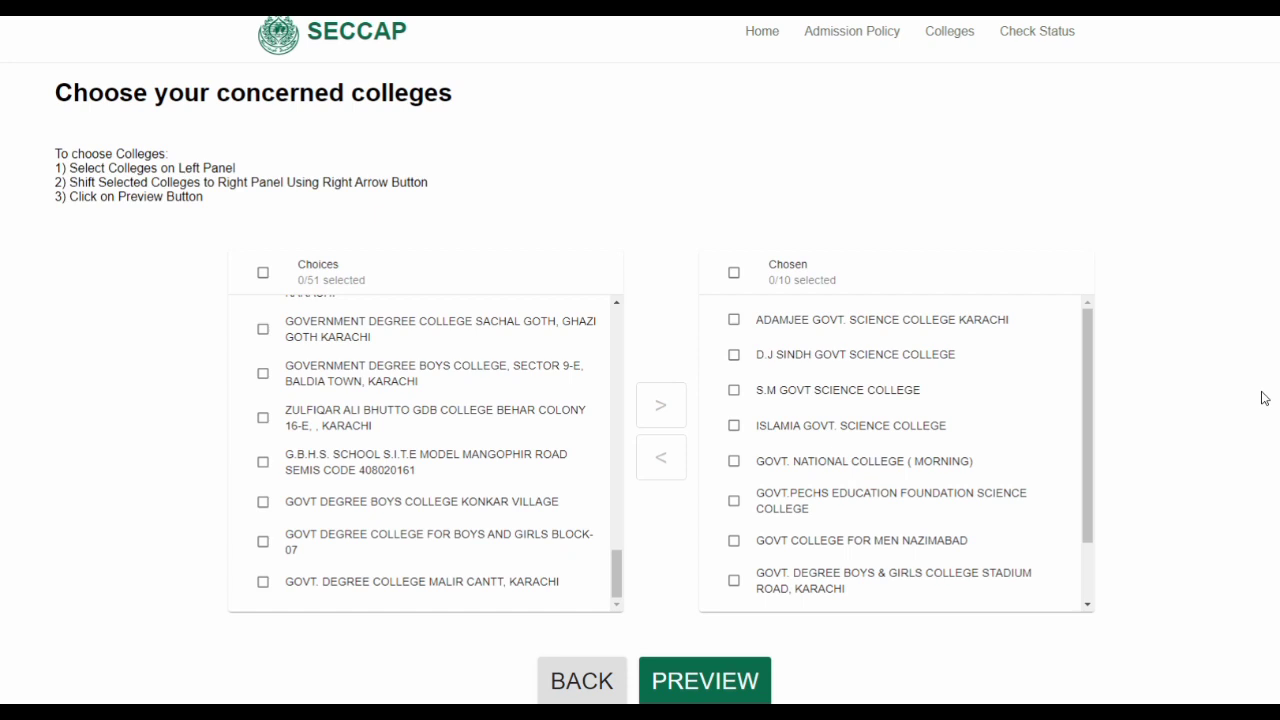
drag(1089, 429, 1089, 574)
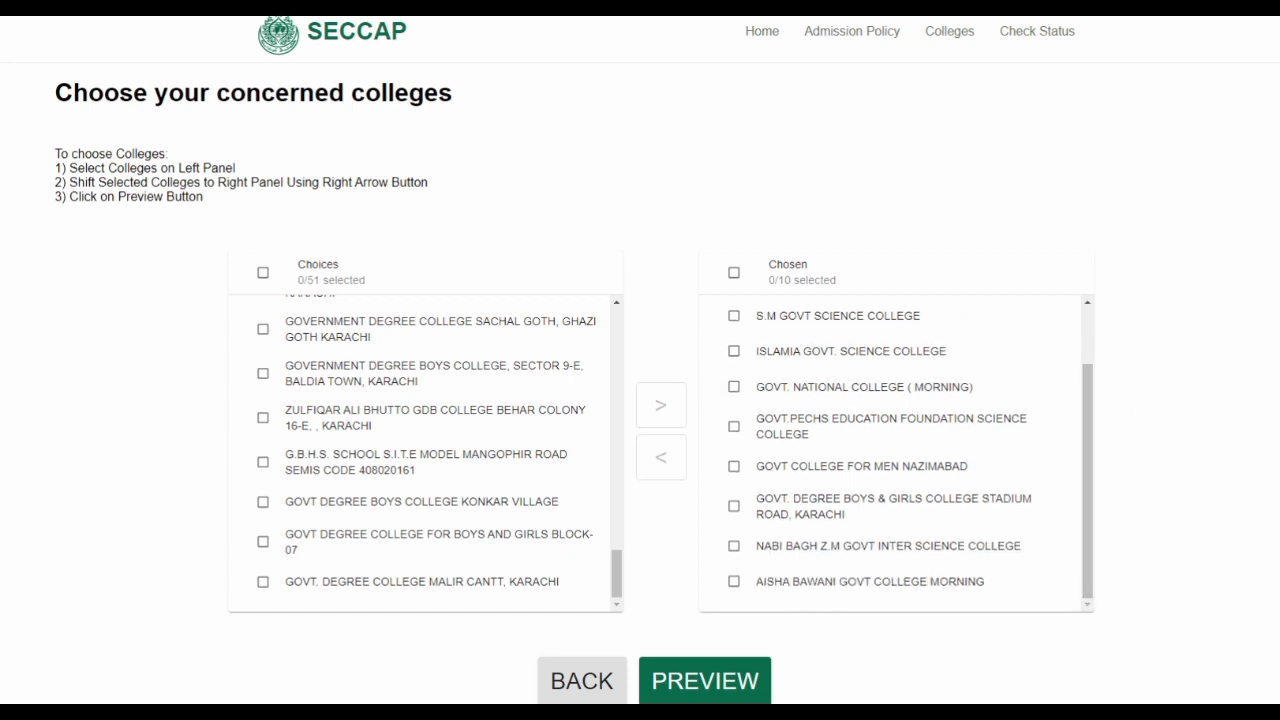
click(707, 684)
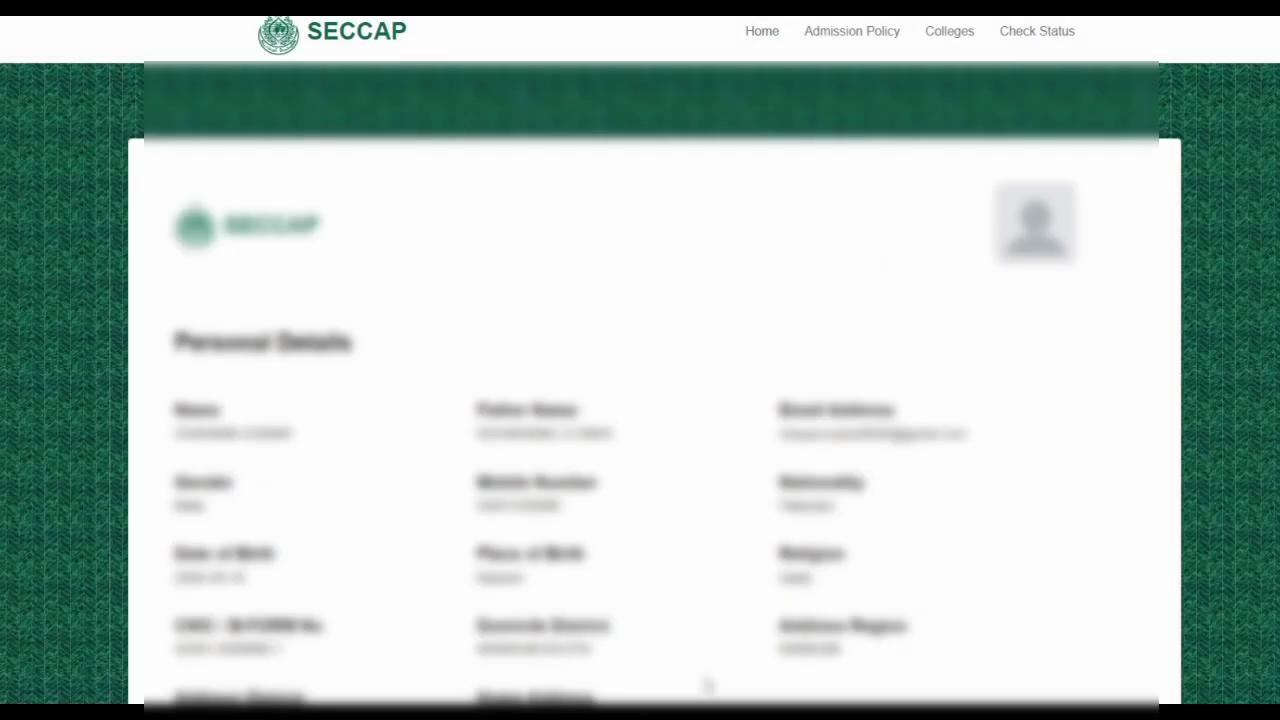
Review the Pre-Engineering application down to its ten chosen colleges and submit it
scroll(823, 314, down, 1)
scroll(823, 314, up, 1)
scroll(823, 314, down, 2)
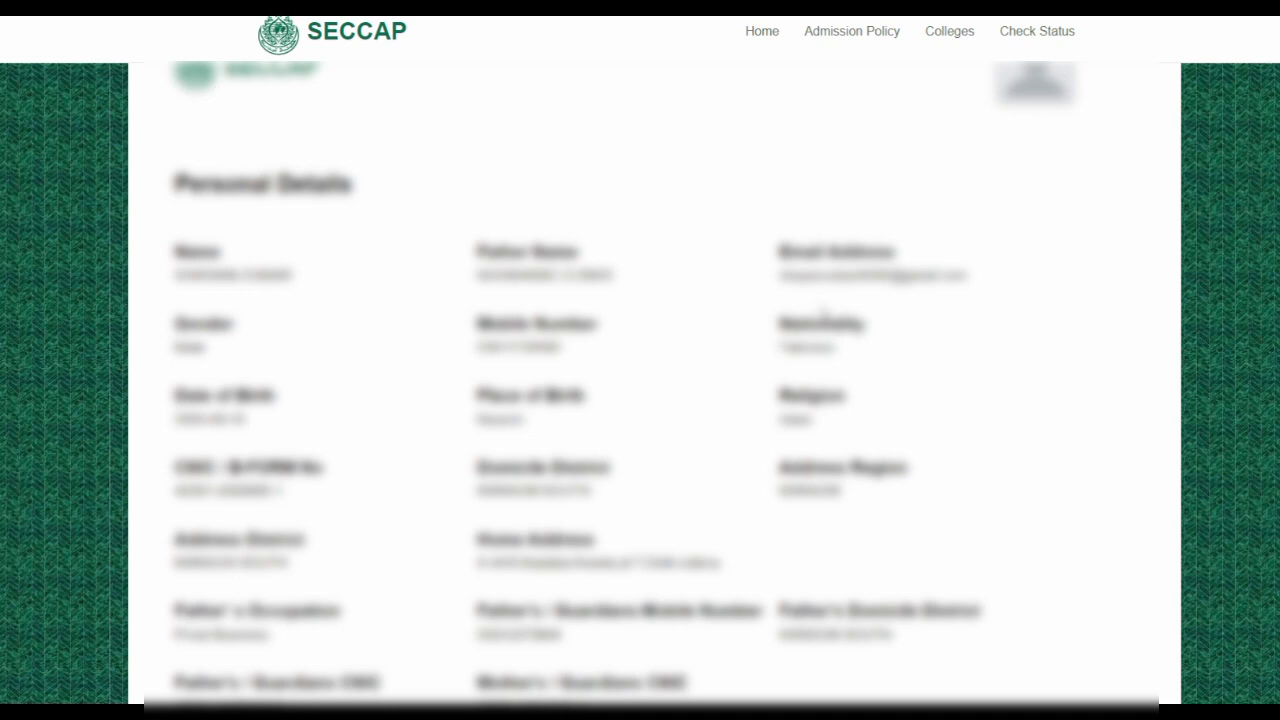
scroll(823, 314, up, 1)
scroll(823, 314, down, 1)
scroll(689, 380, down, 1)
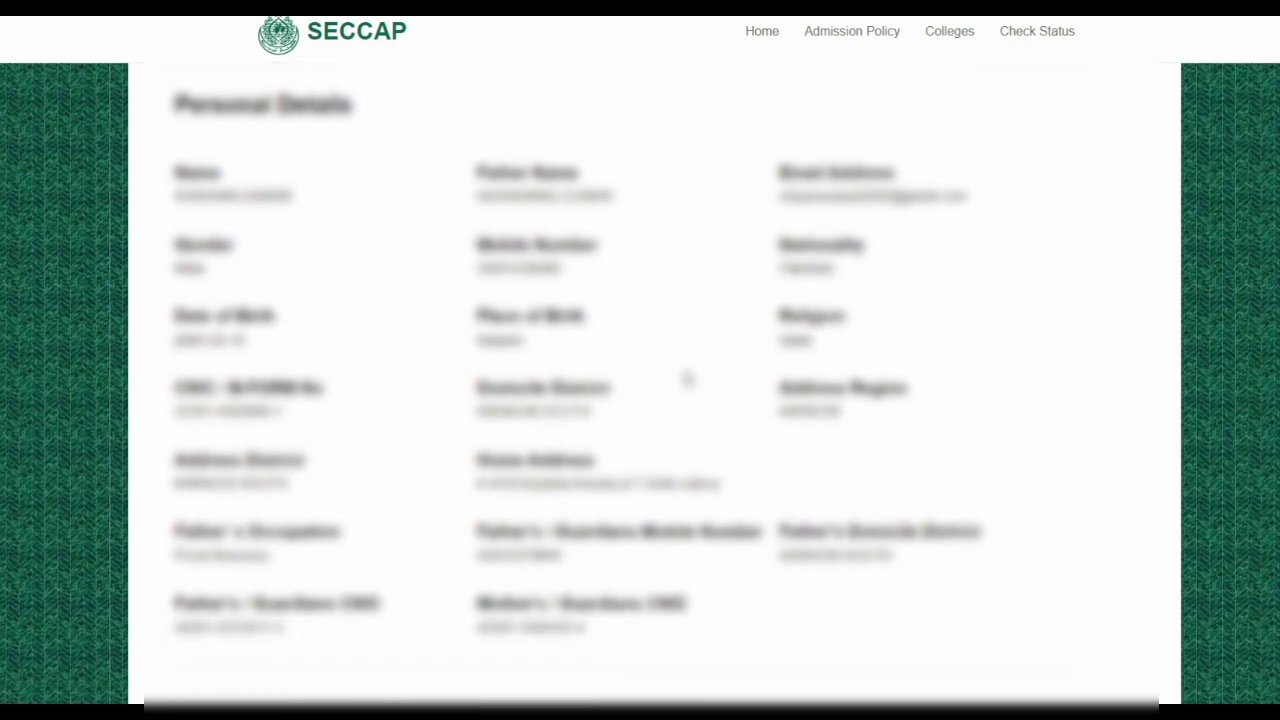
scroll(688, 378, down, 1)
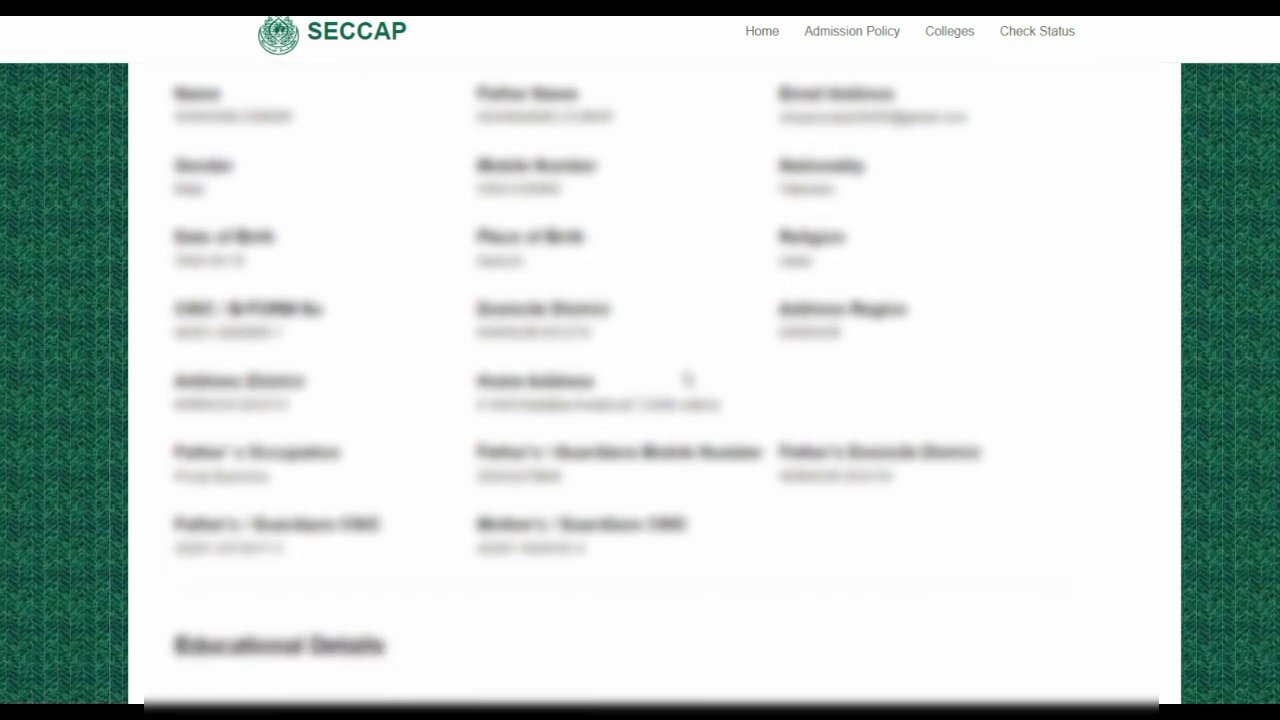
scroll(688, 380, down, 2)
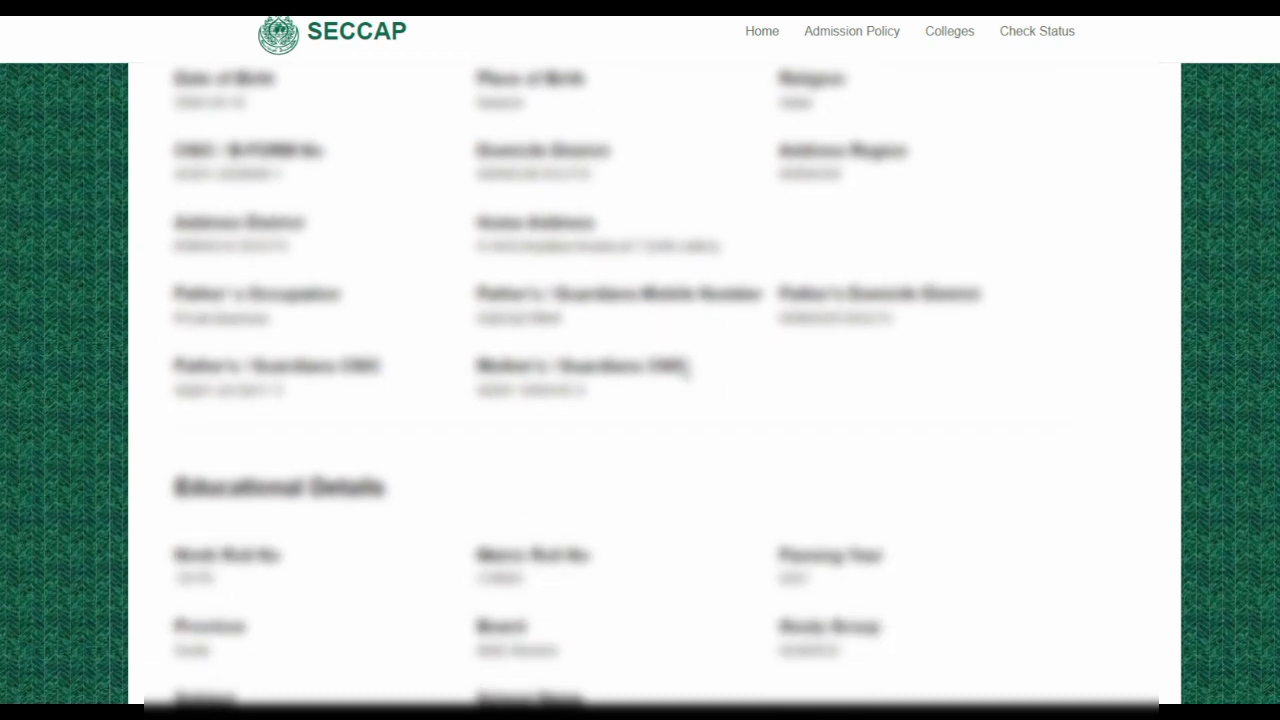
scroll(688, 368, down, 1)
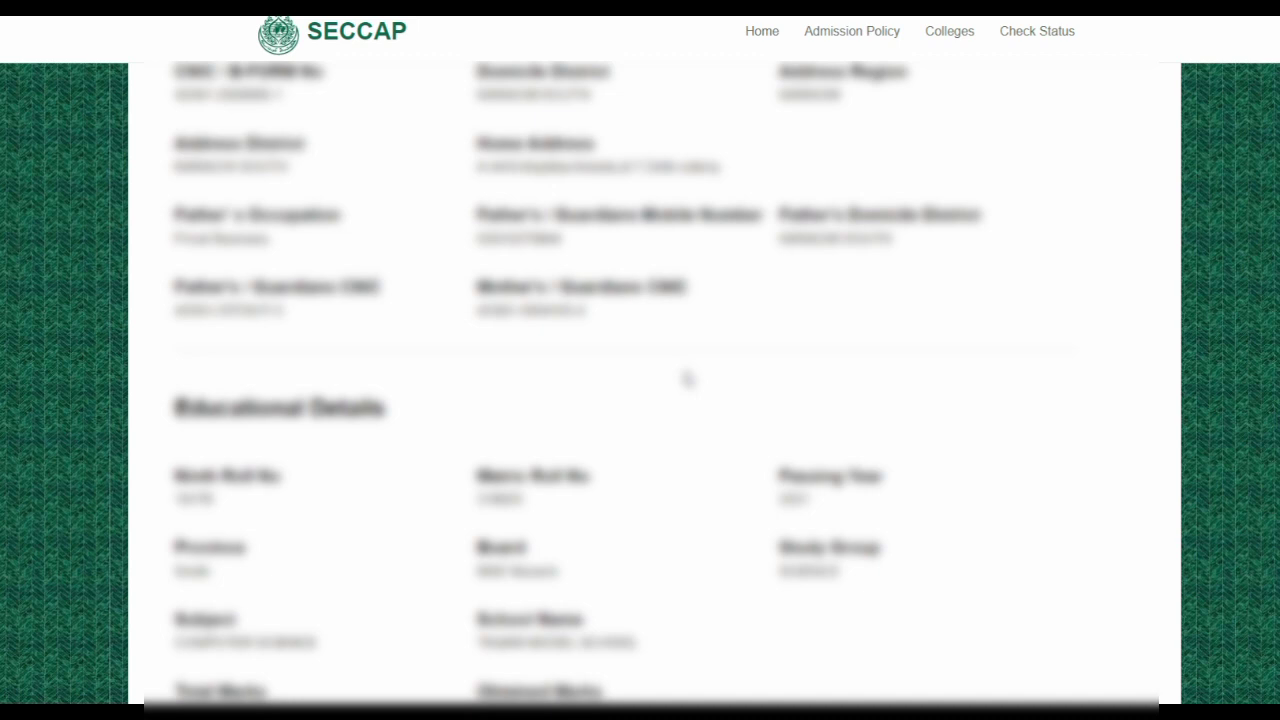
scroll(688, 378, down, 2)
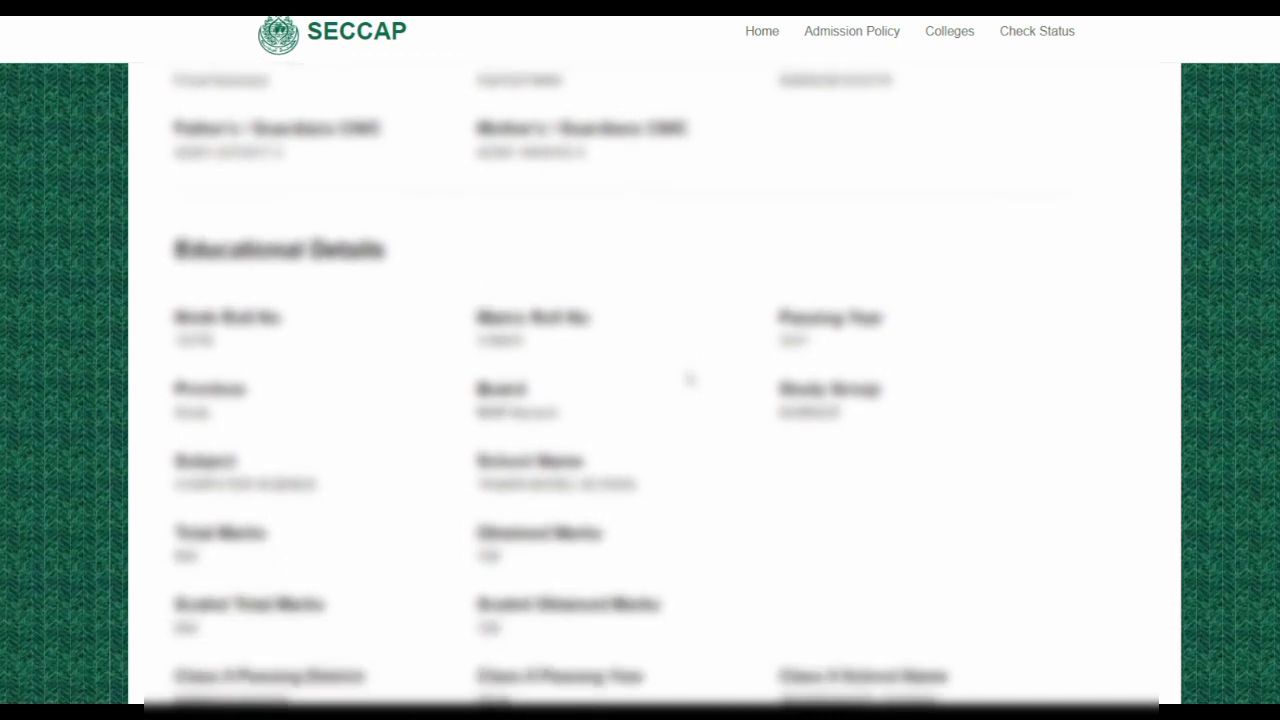
scroll(688, 378, down, 2)
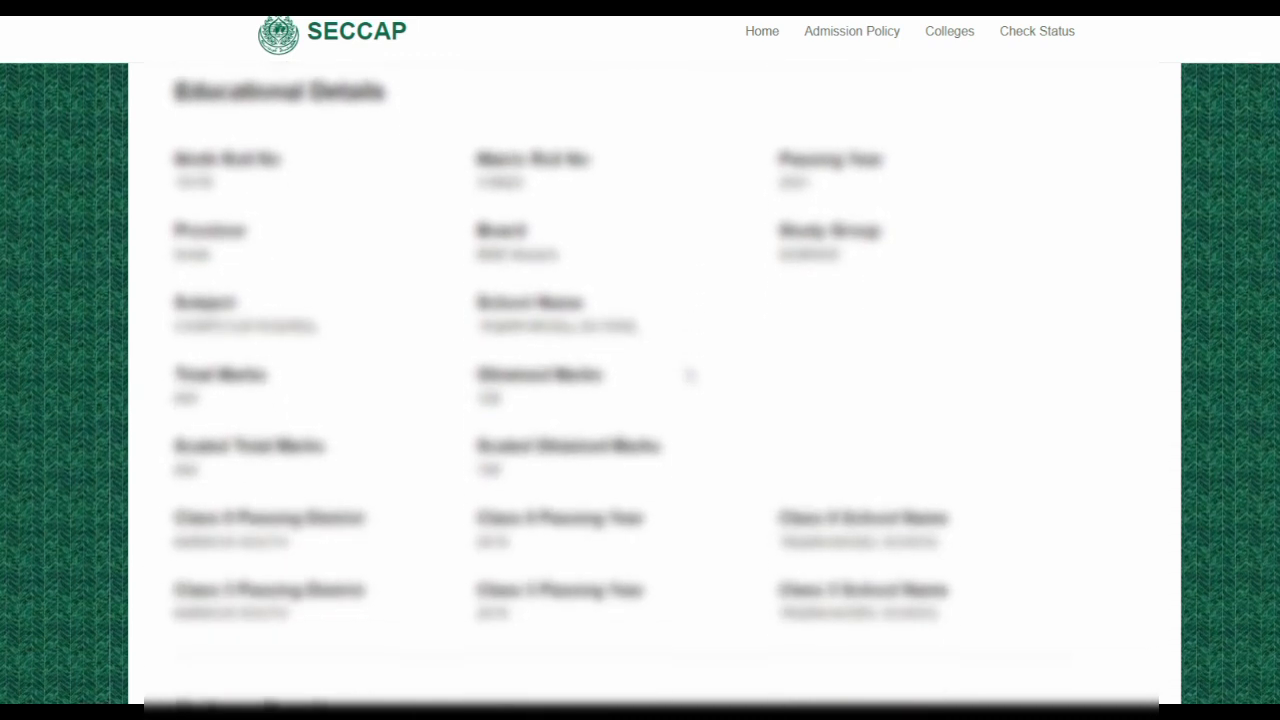
scroll(688, 376, down, 2)
scroll(688, 374, down, 2)
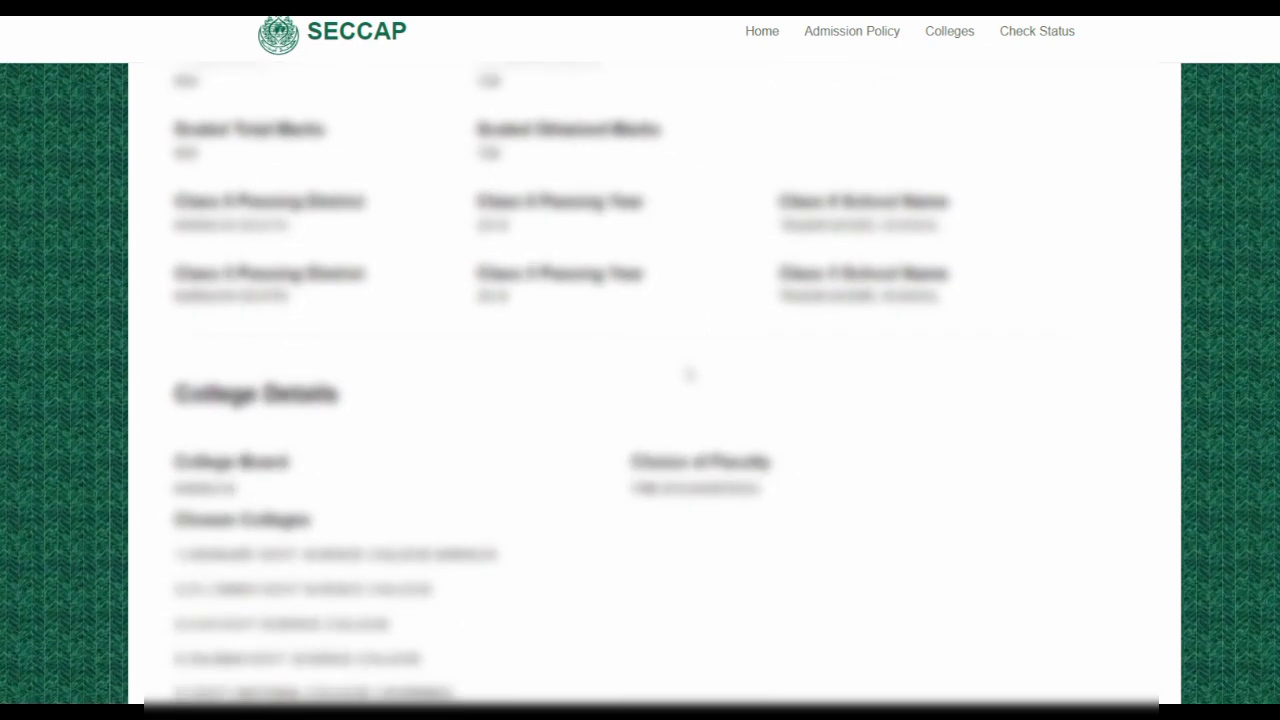
scroll(688, 374, down, 1)
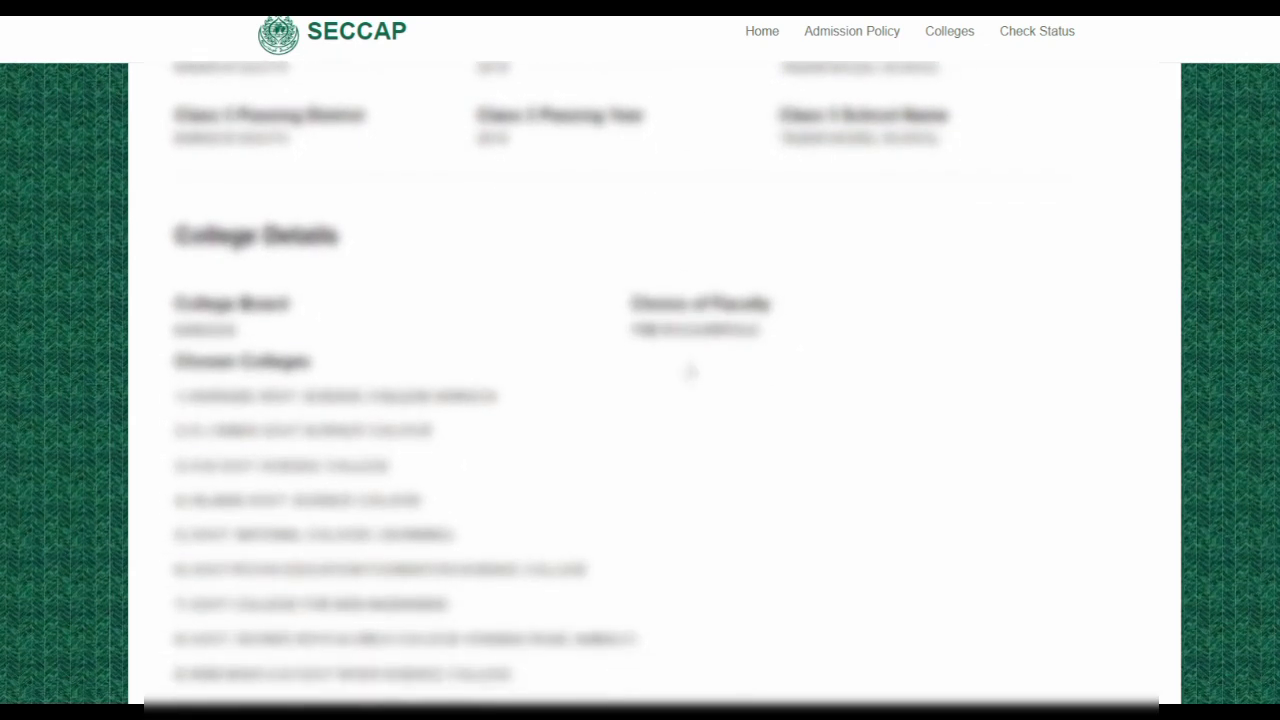
scroll(690, 372, down, 1)
scroll(557, 360, down, 2)
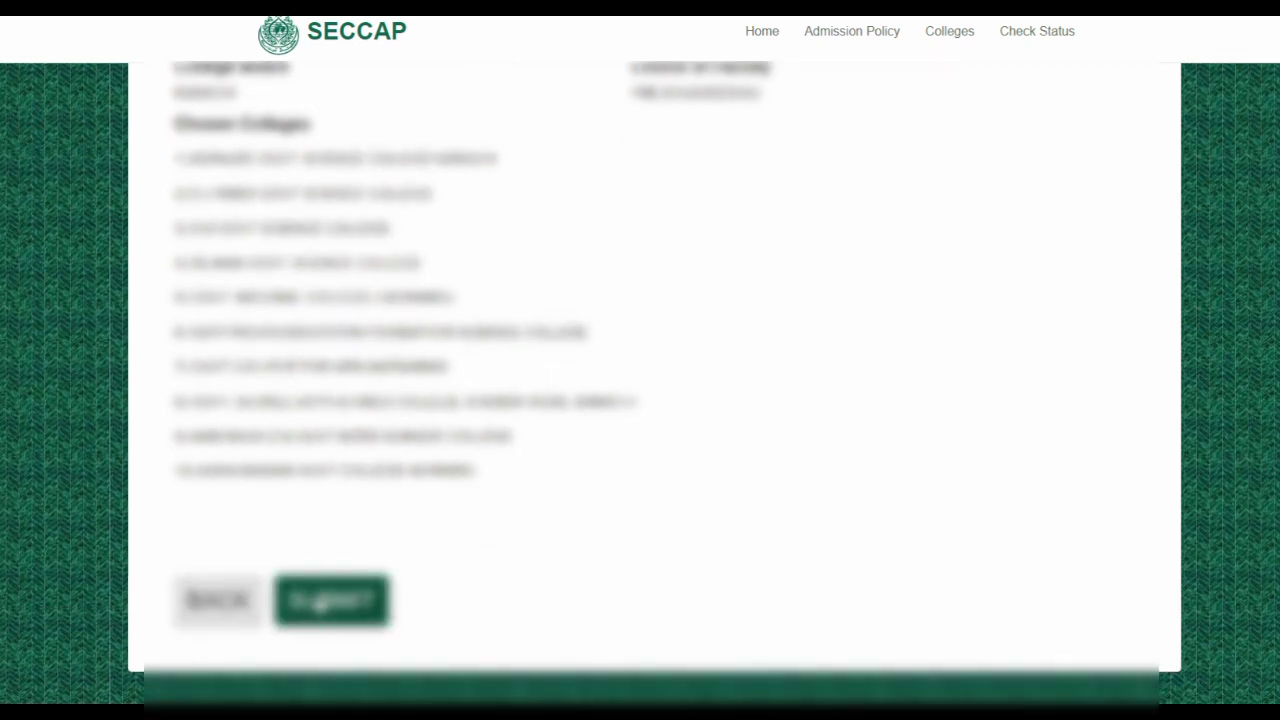
scroll(320, 603, up, 1)
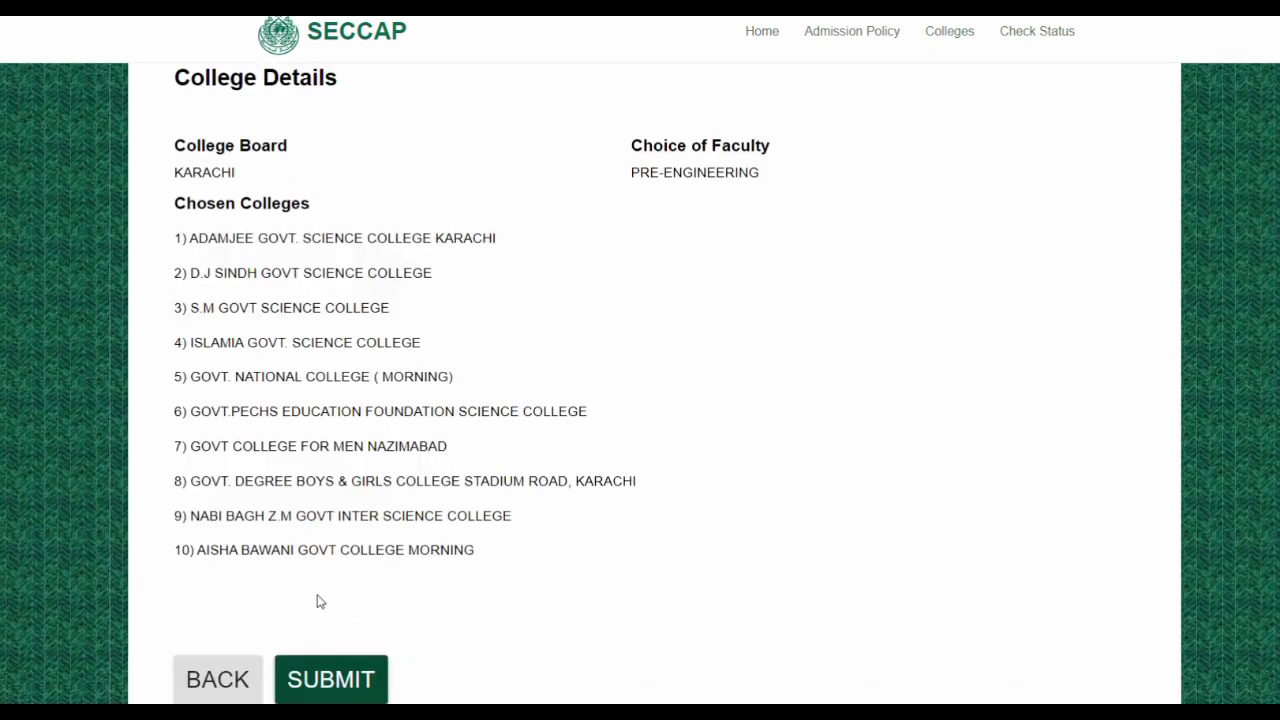
scroll(320, 603, down, 1)
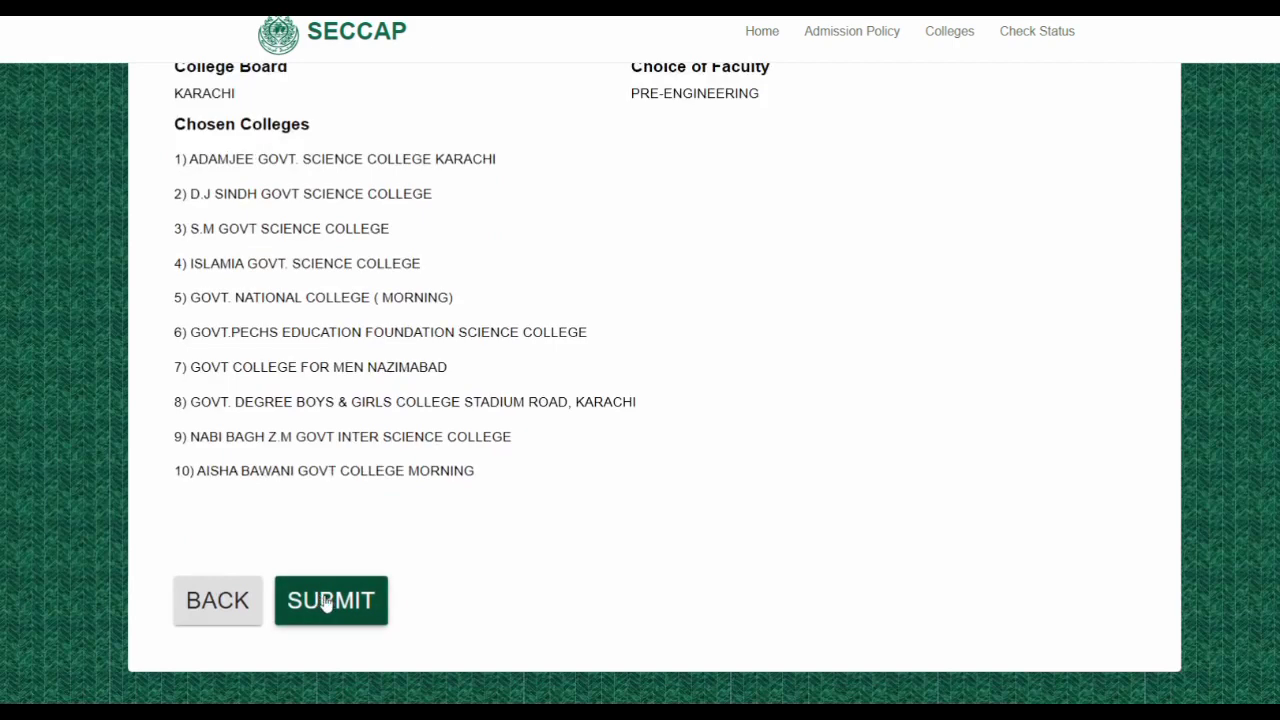
click(326, 601)
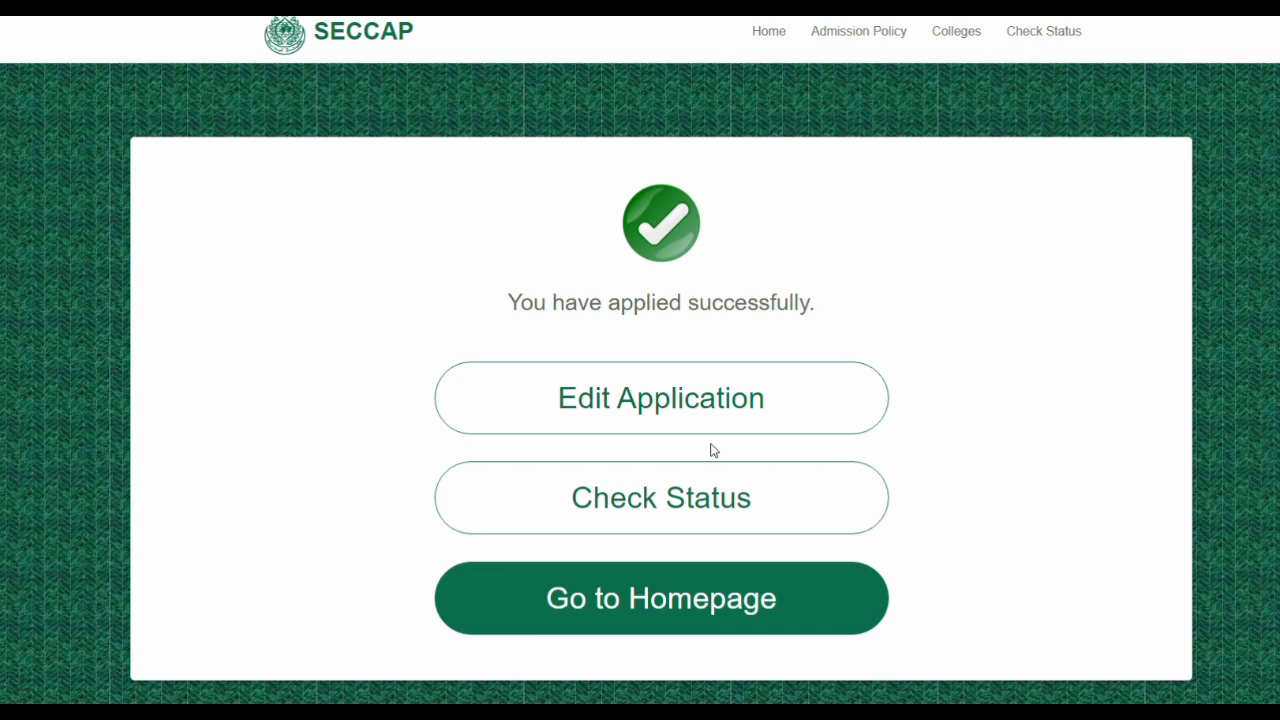
Scroll down the 'You have applied successfully' confirmation page
scroll(712, 450, down, 1)
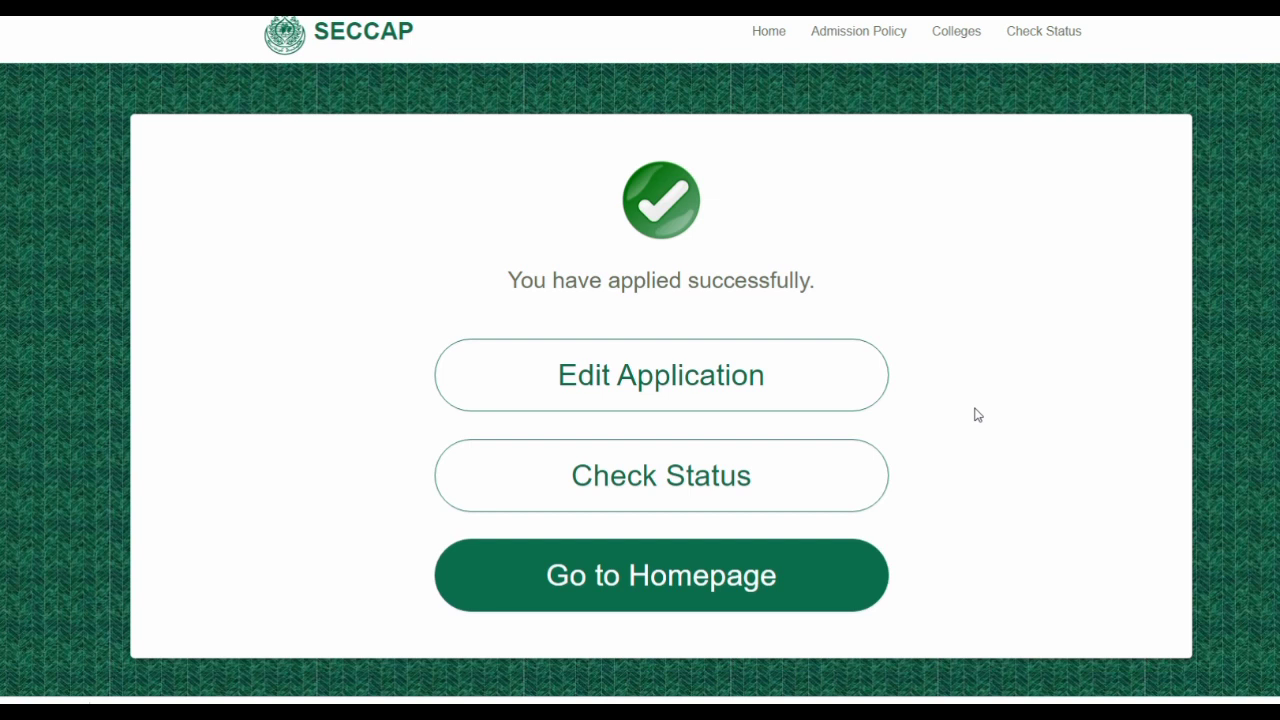
Open the Check Status form and enter the applicant's CNIC / B-Form number
click(641, 478)
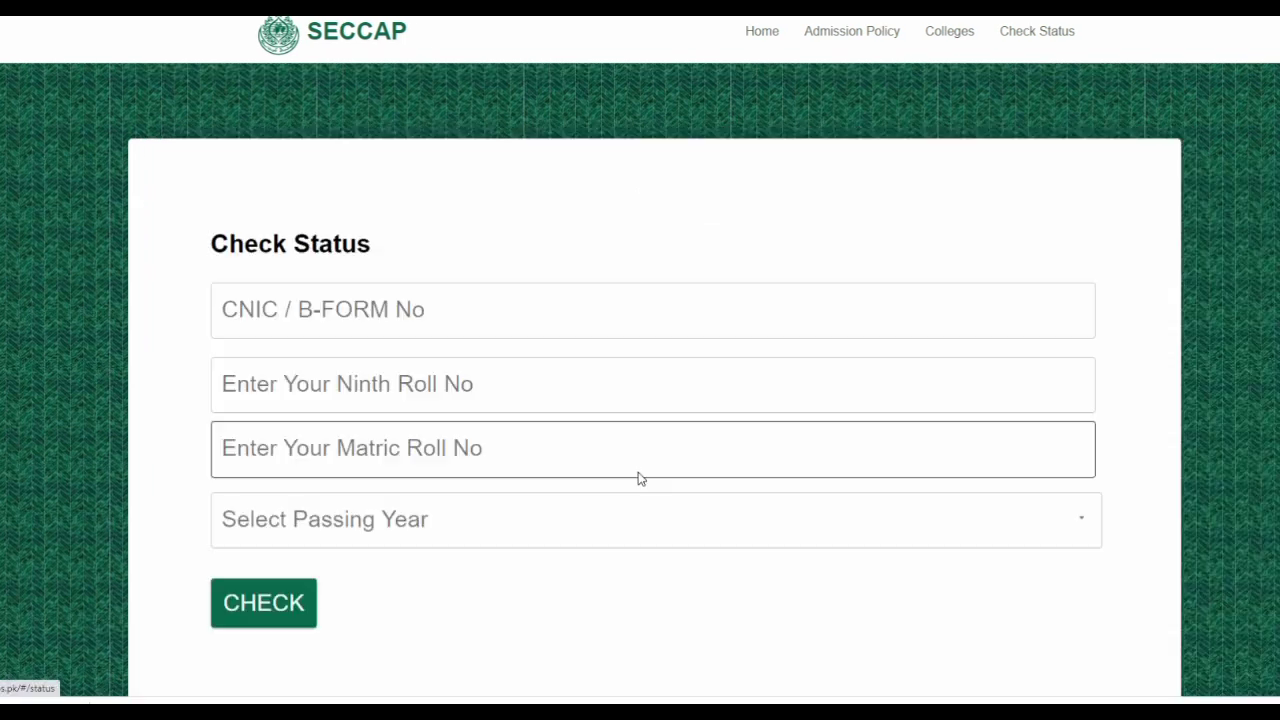
scroll(639, 472, down, 3)
scroll(639, 472, up, 2)
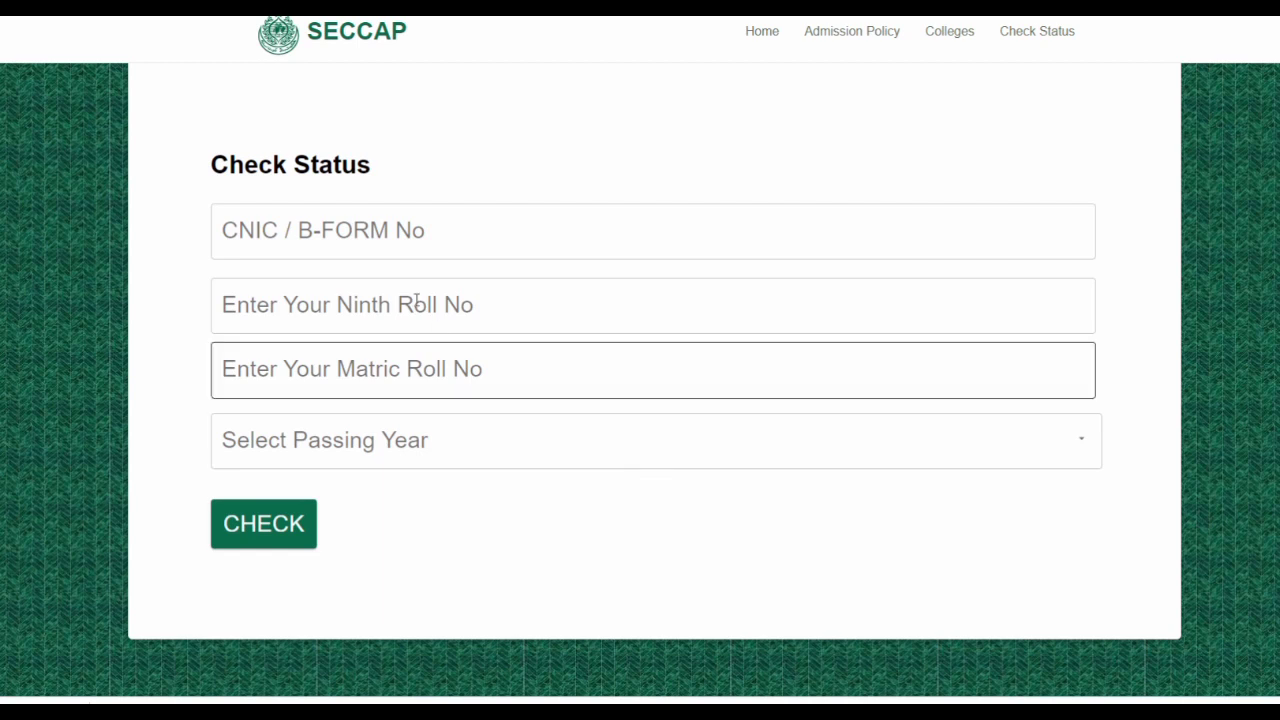
click(475, 228)
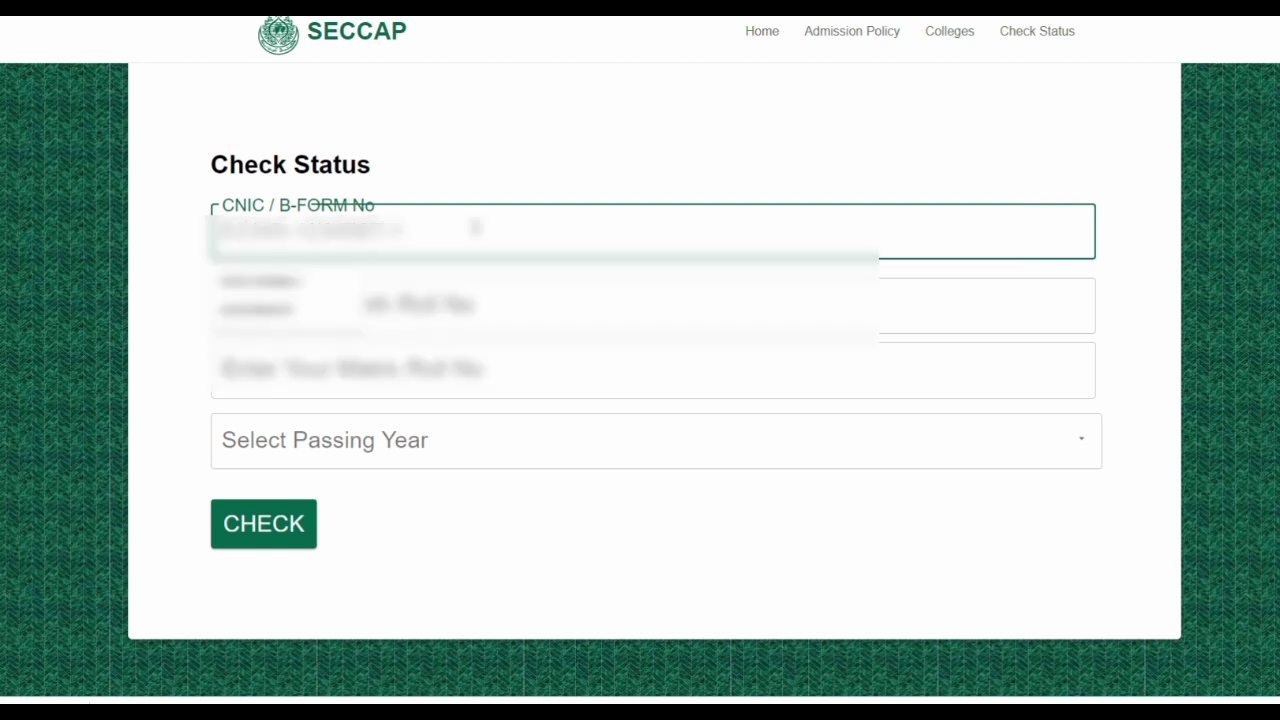
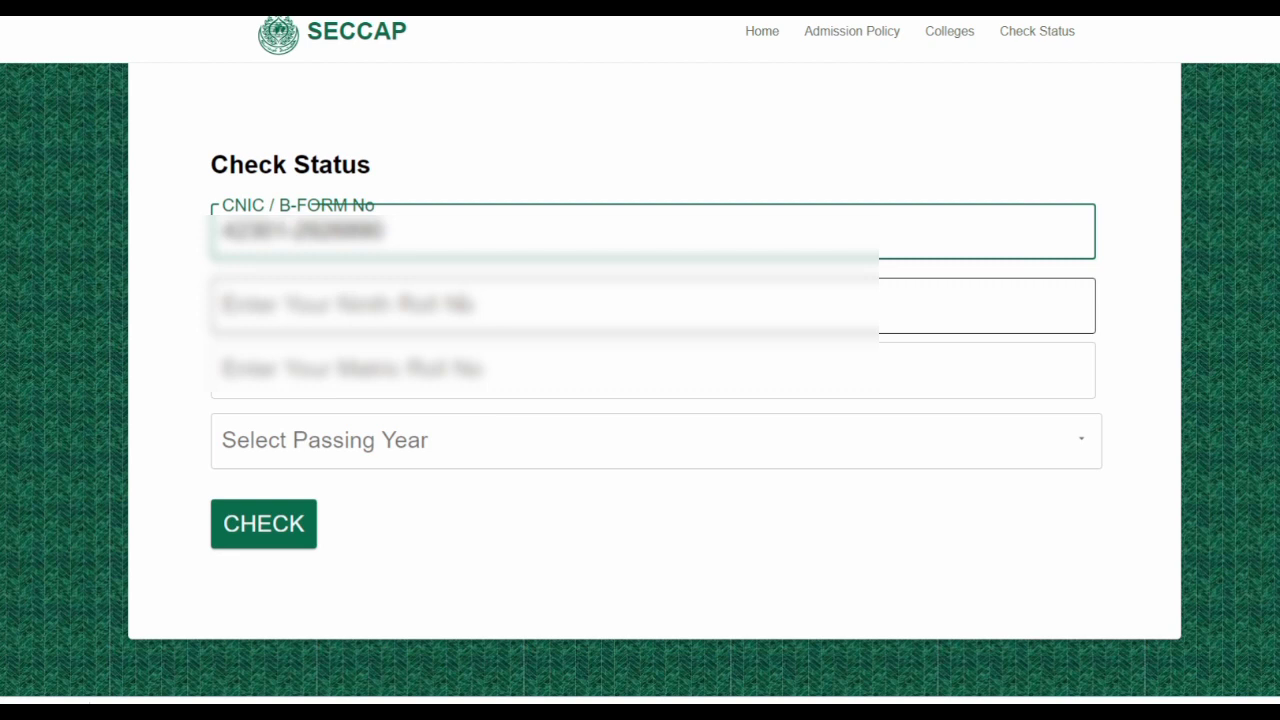
Enter the ninth and matric roll numbers, choose passing year 2021, and check status
click(483, 312)
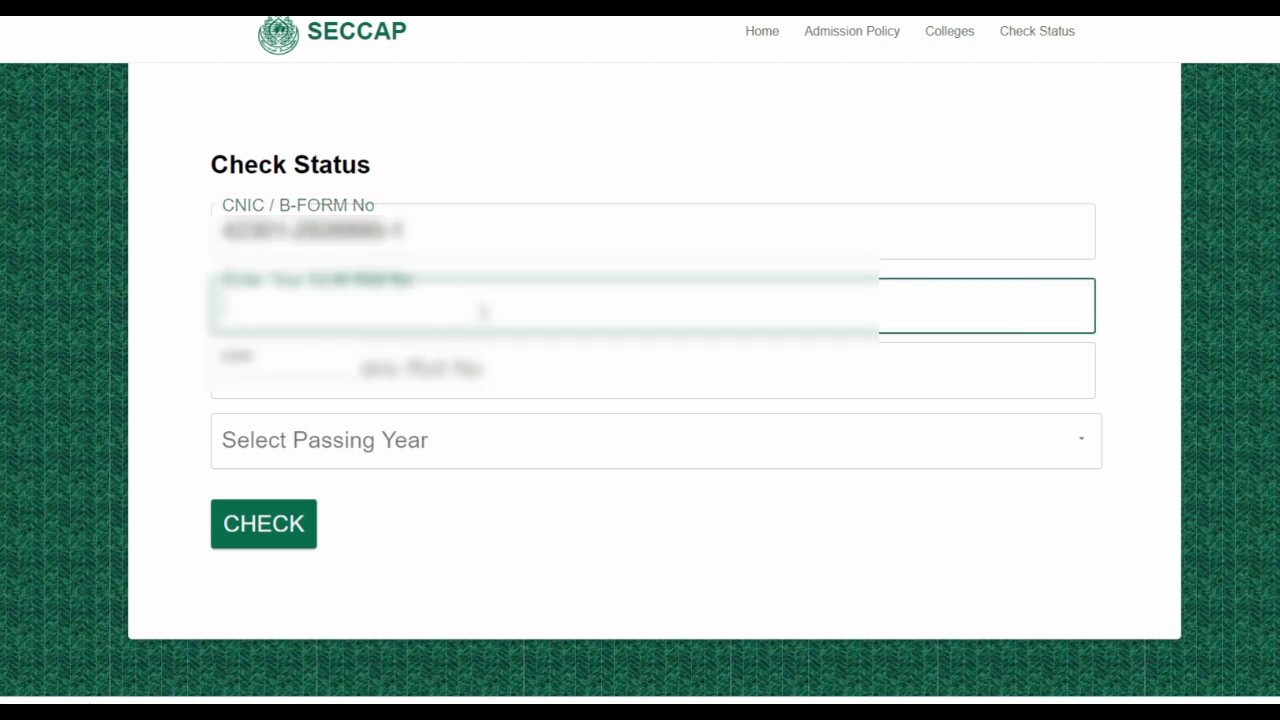
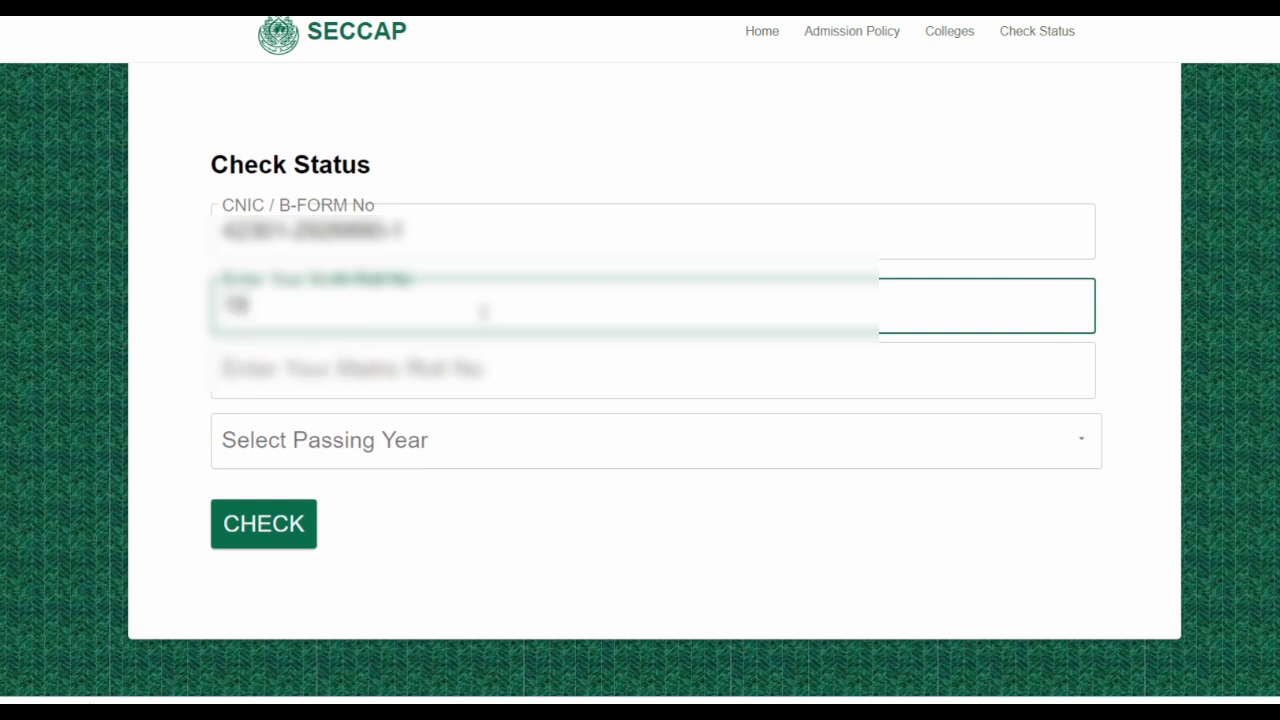
click(435, 367)
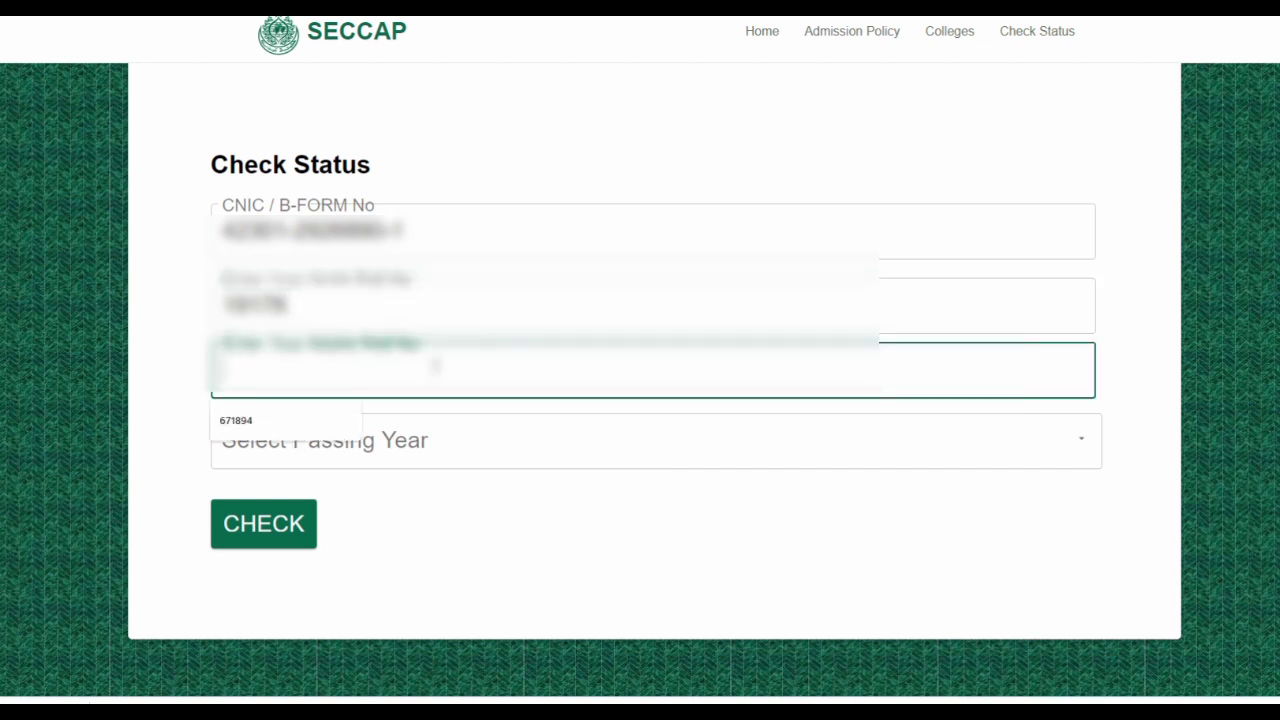
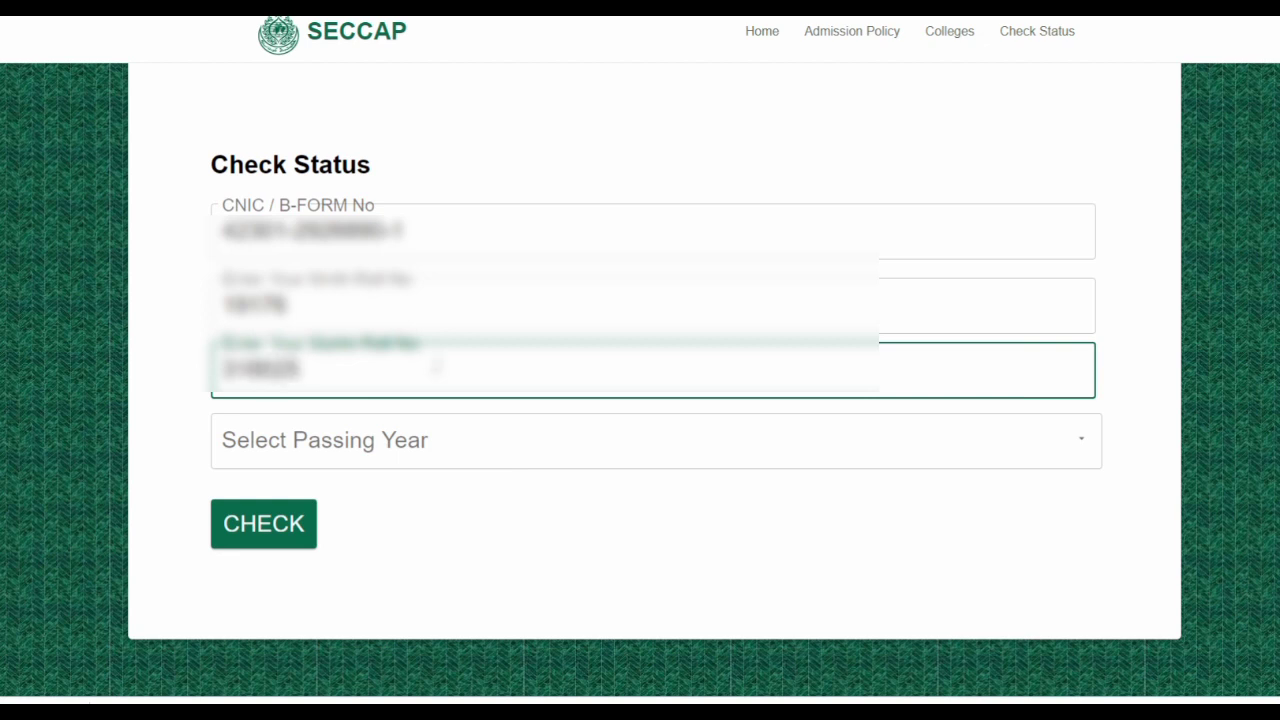
click(449, 438)
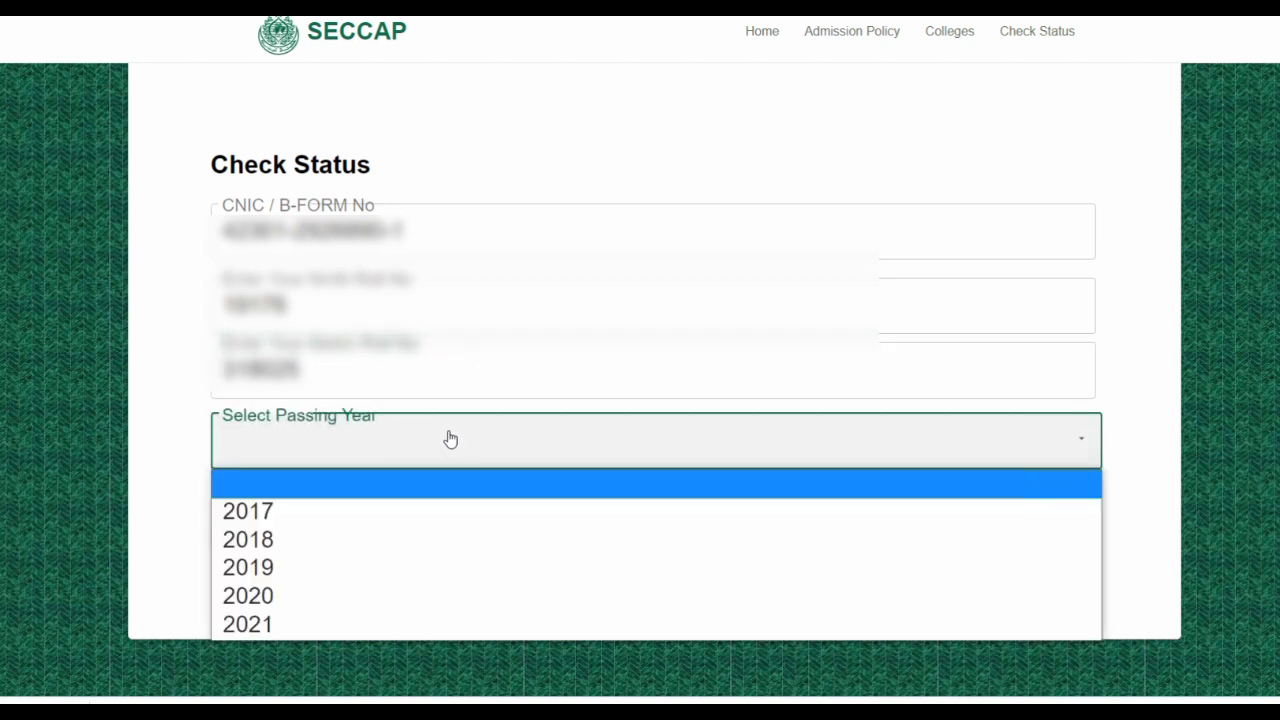
click(268, 624)
click(263, 527)
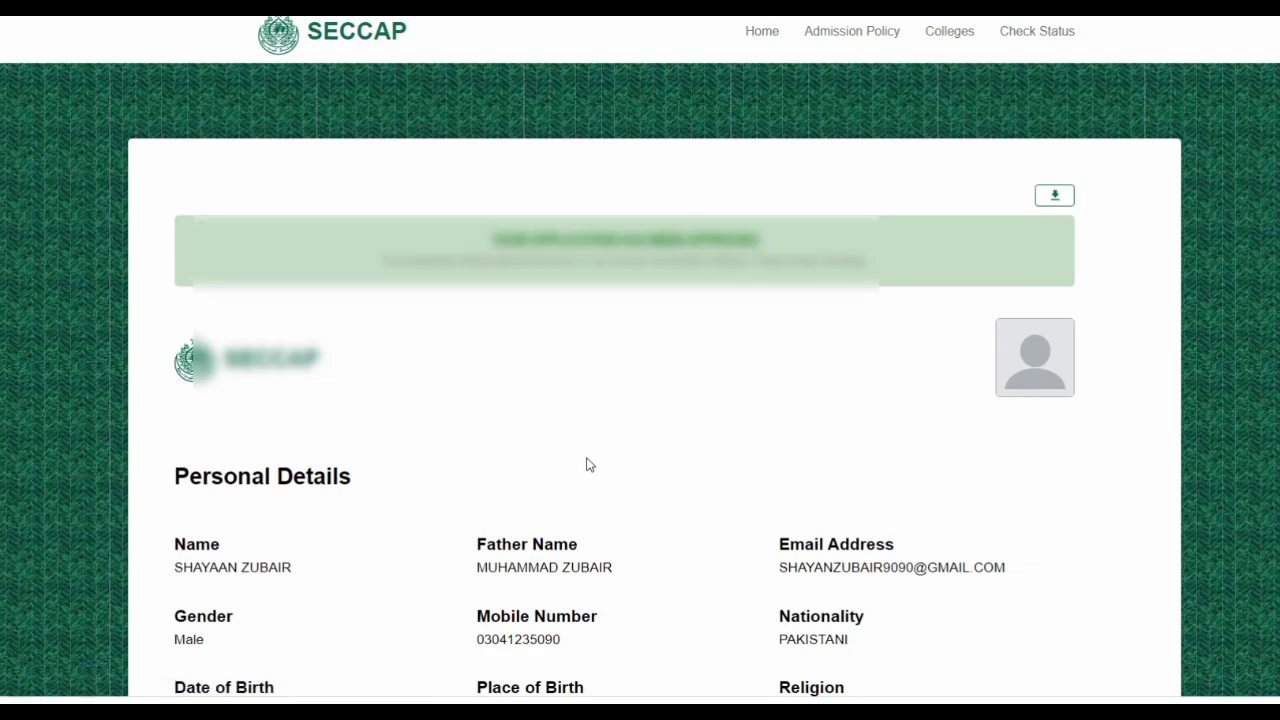
scroll(590, 465, down, 5)
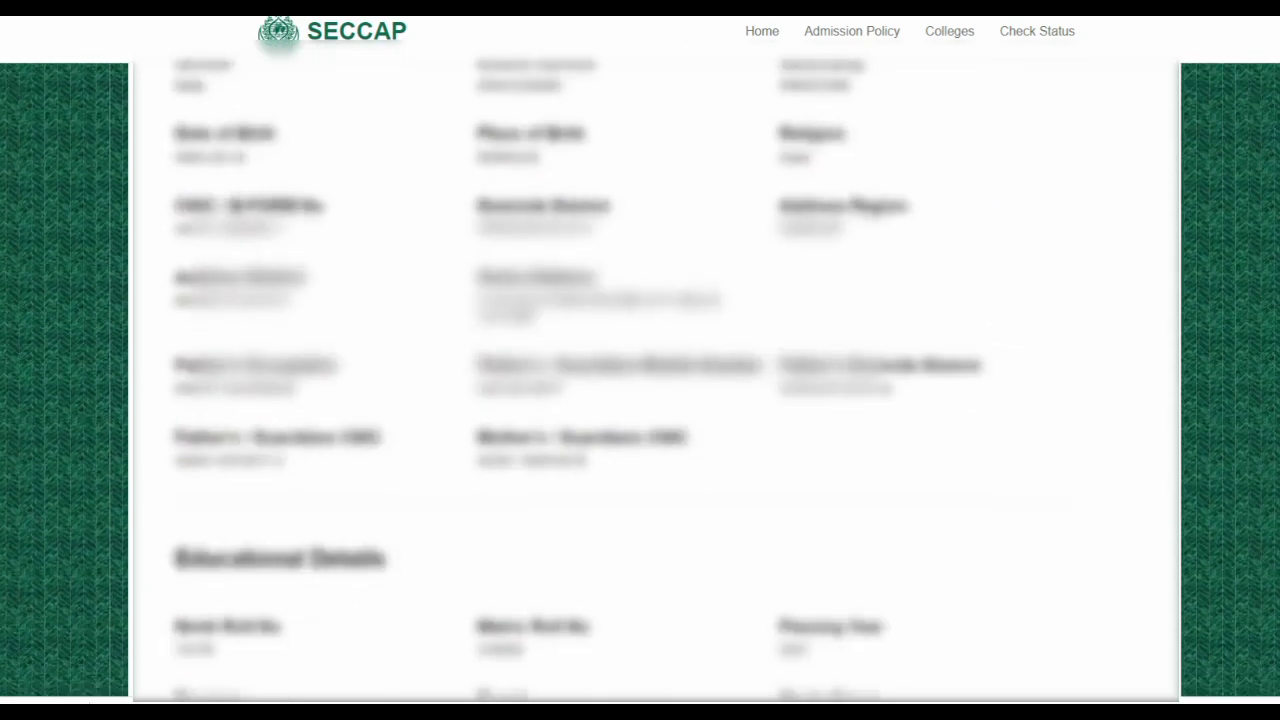
scroll(580, 457, down, 2)
scroll(580, 457, up, 10)
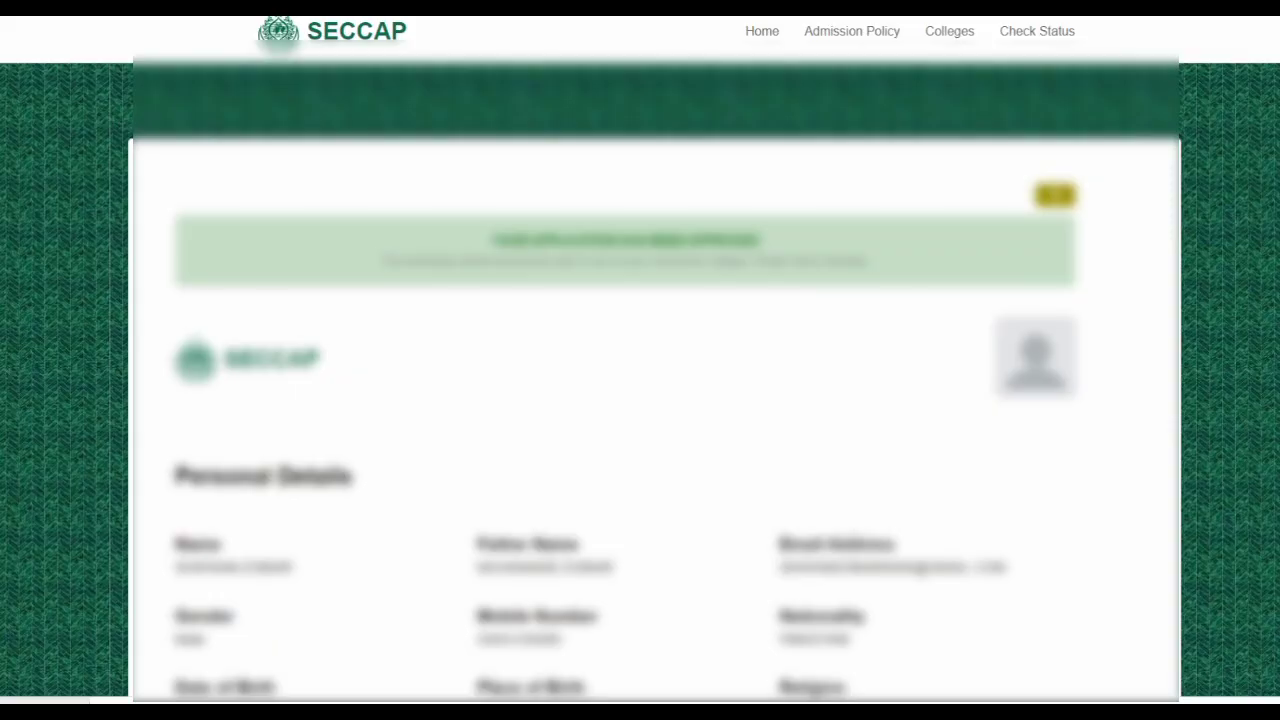
Download the application PDF, view it, and close it to return to the status page
click(1055, 195)
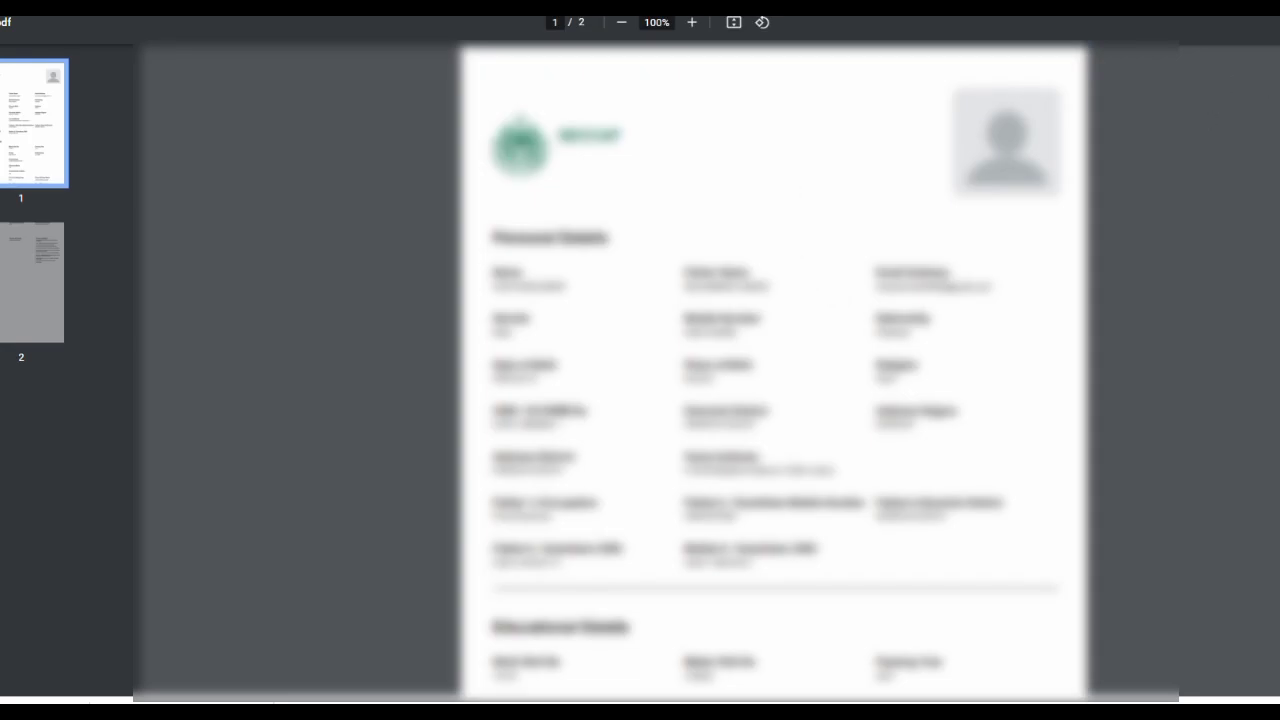
key(super+d)
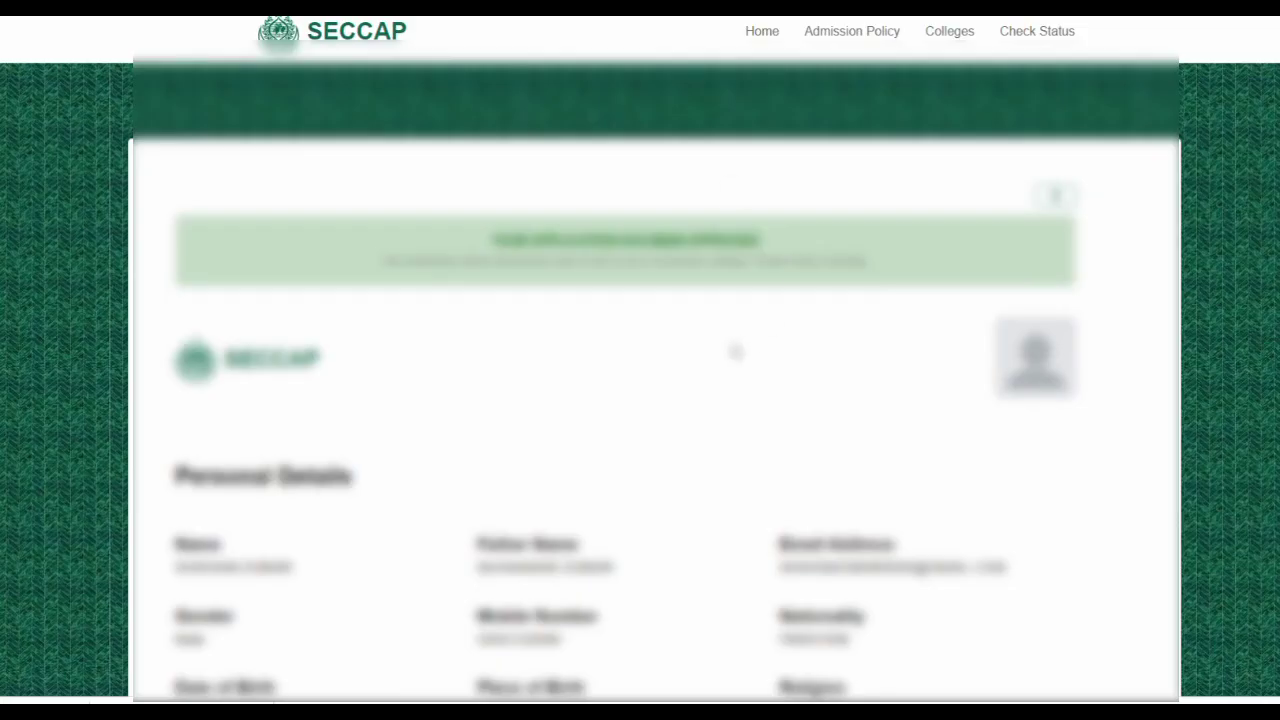
scroll(735, 352, down, 1)
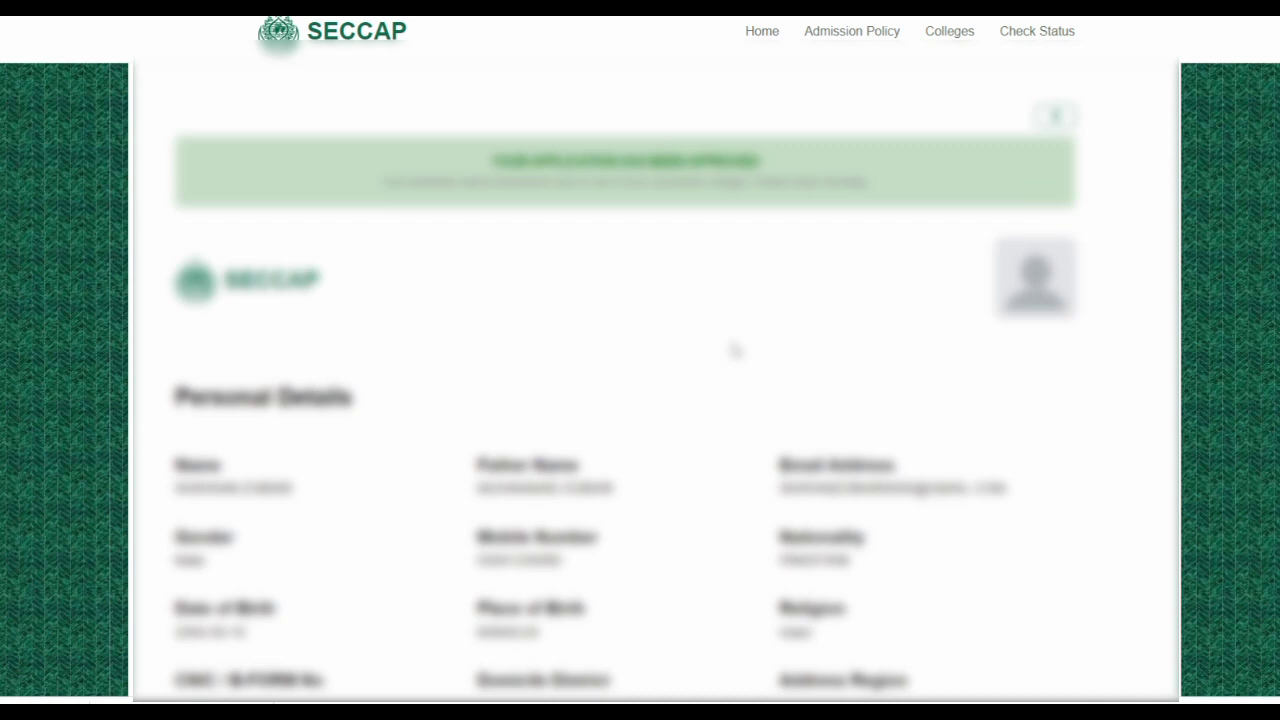
scroll(735, 350, up, 1)
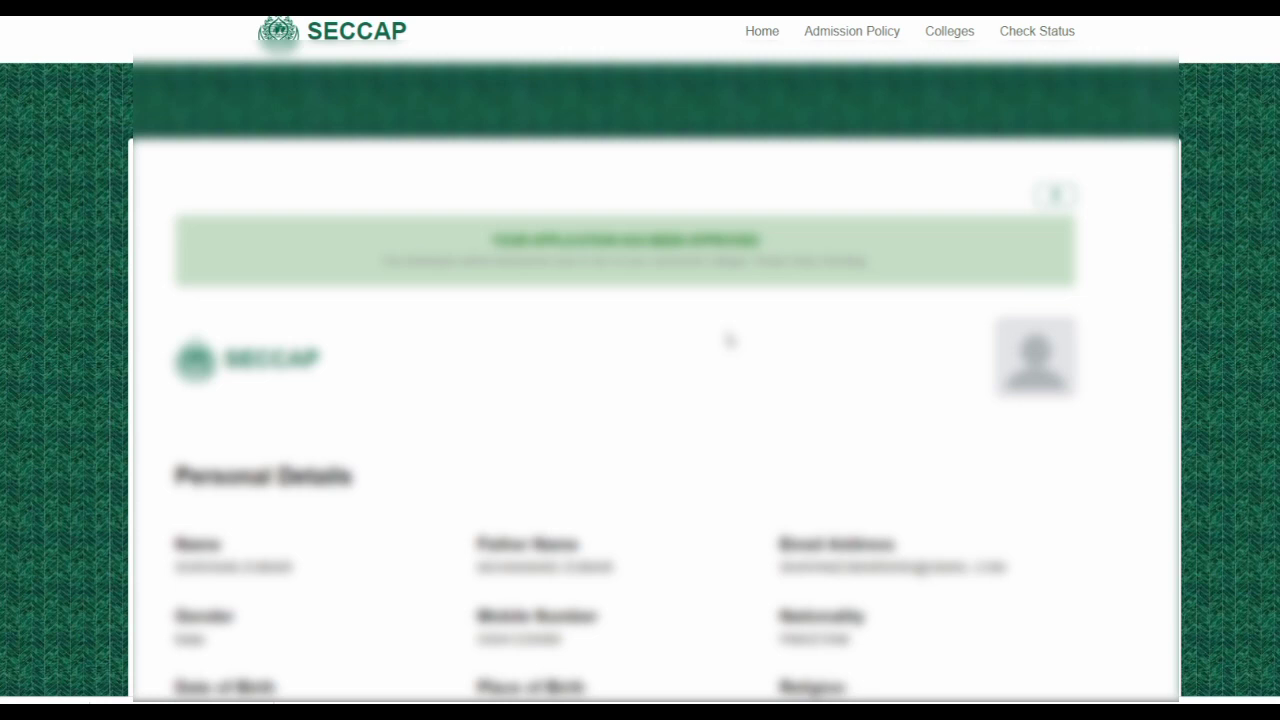
scroll(730, 341, down, 1)
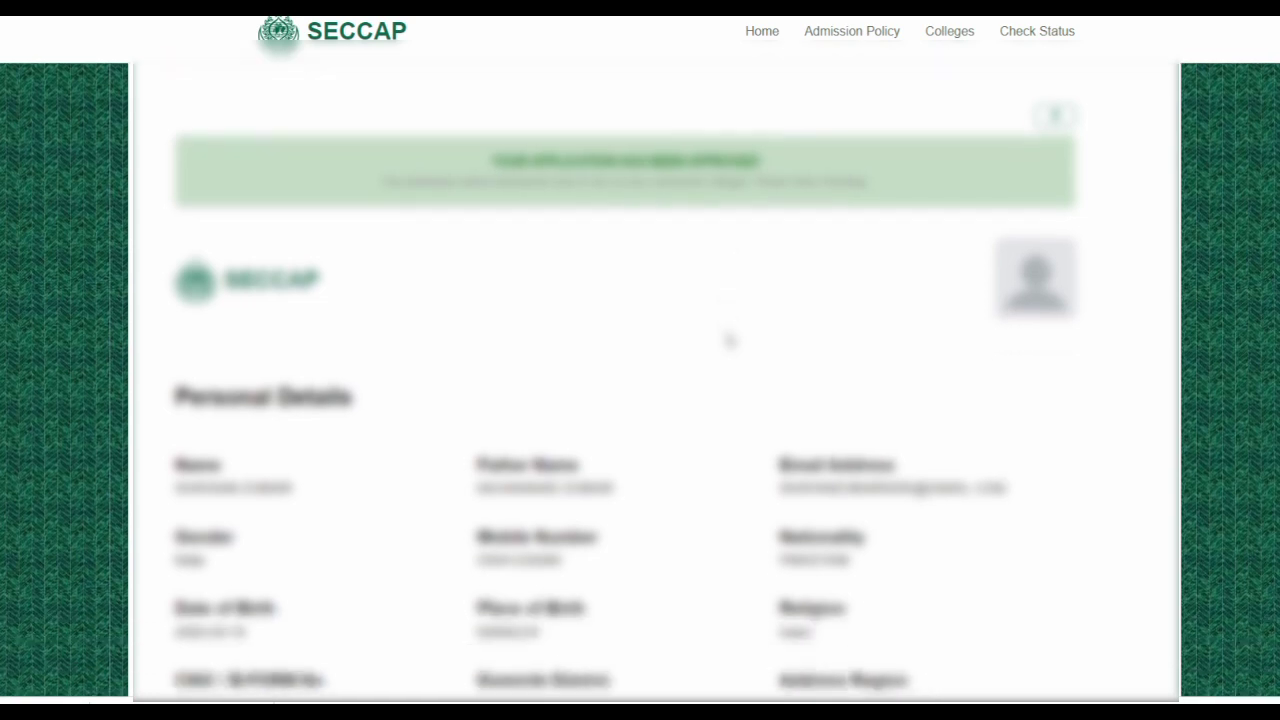